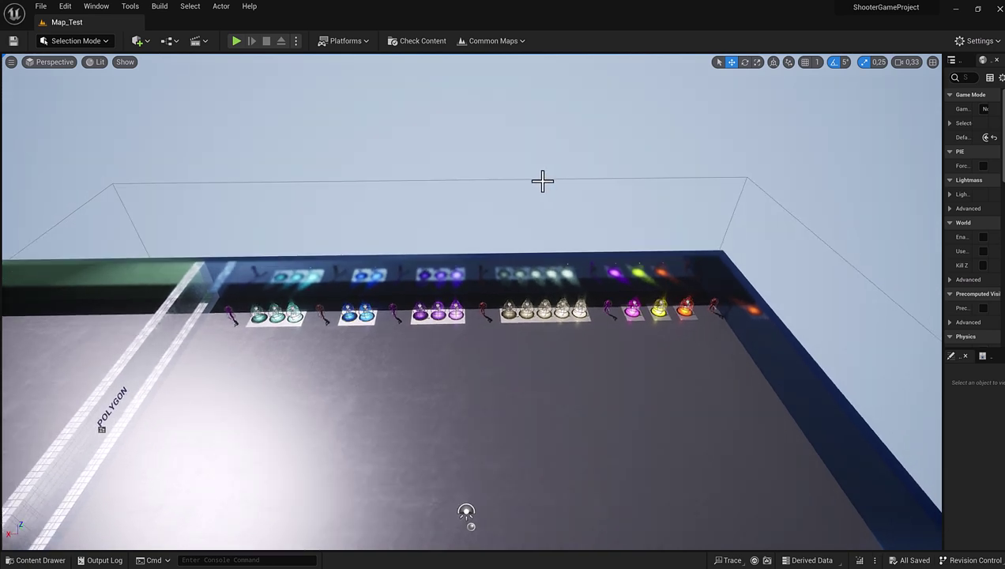
Step: Start a play session of Map_Test and fire the pistol at the pink target dummy
click(237, 40)
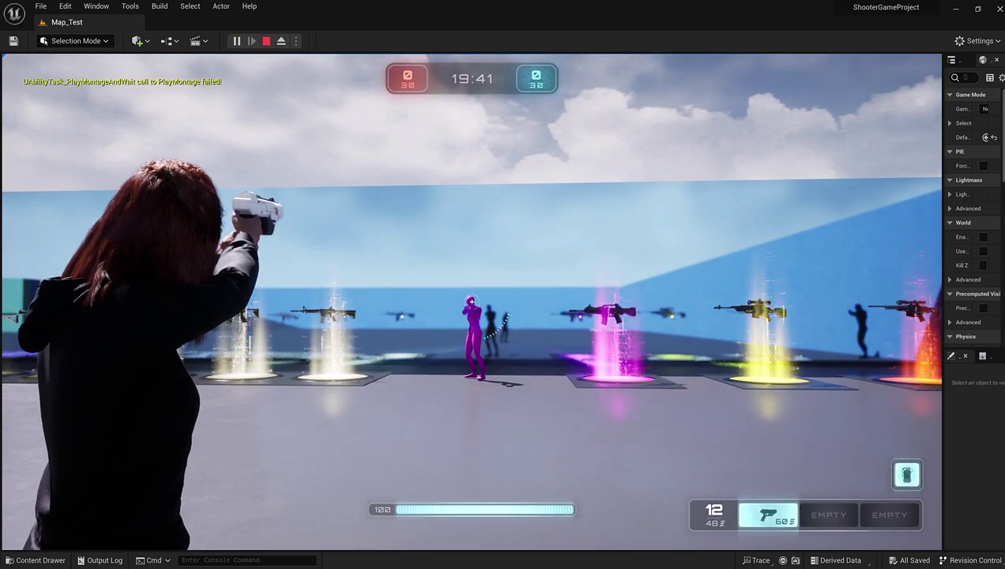
click(470, 301)
key(w)
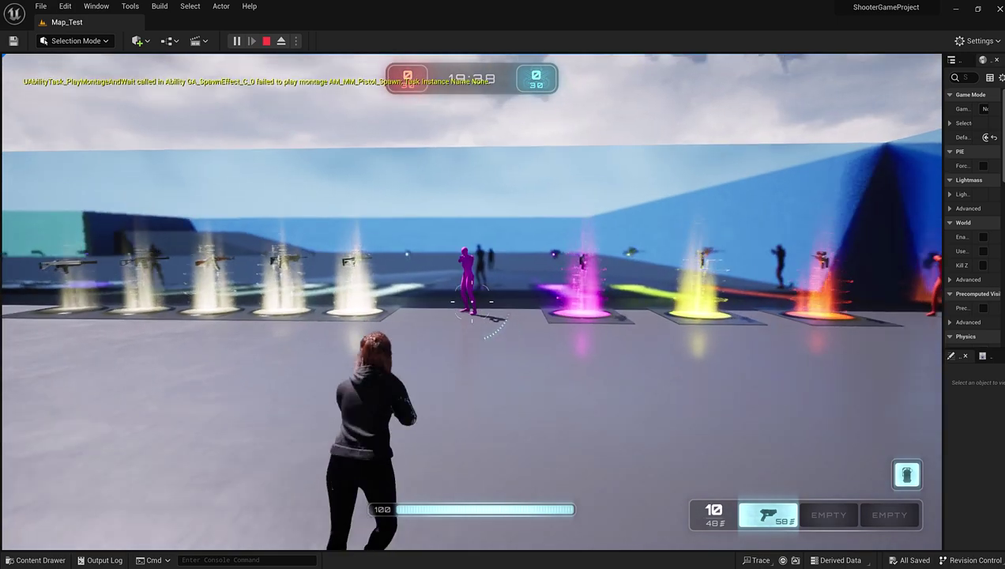
right_click(471, 301)
click(471, 301)
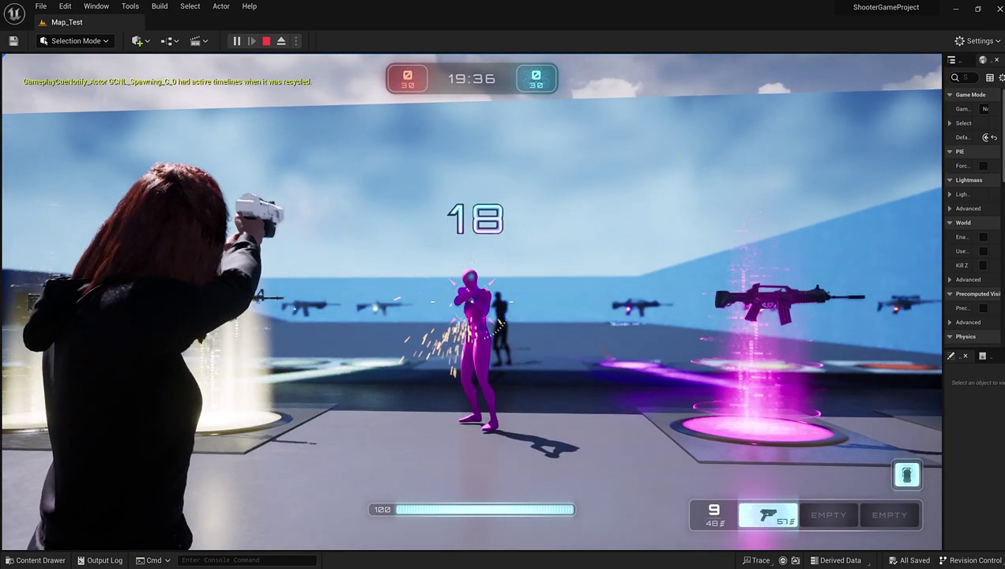
click(471, 301)
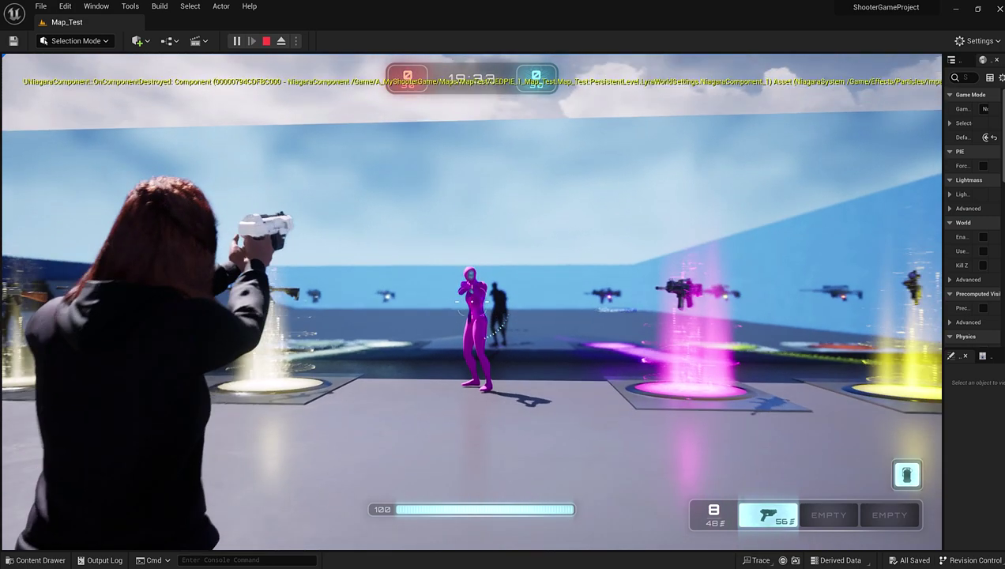
click(471, 301)
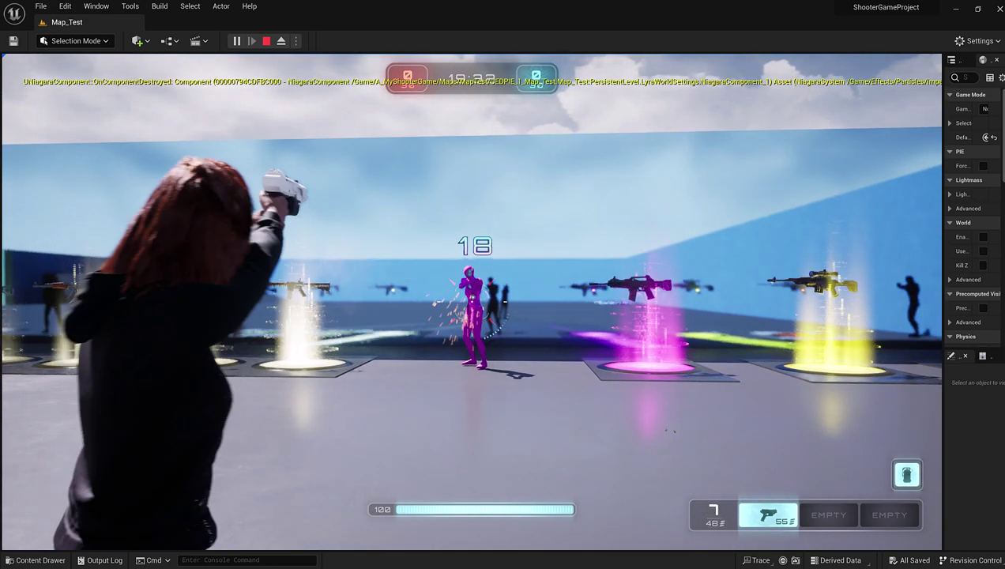
Step: Fire a few more shots, then walk onto the orange pad to pick up its weapon
key(s)
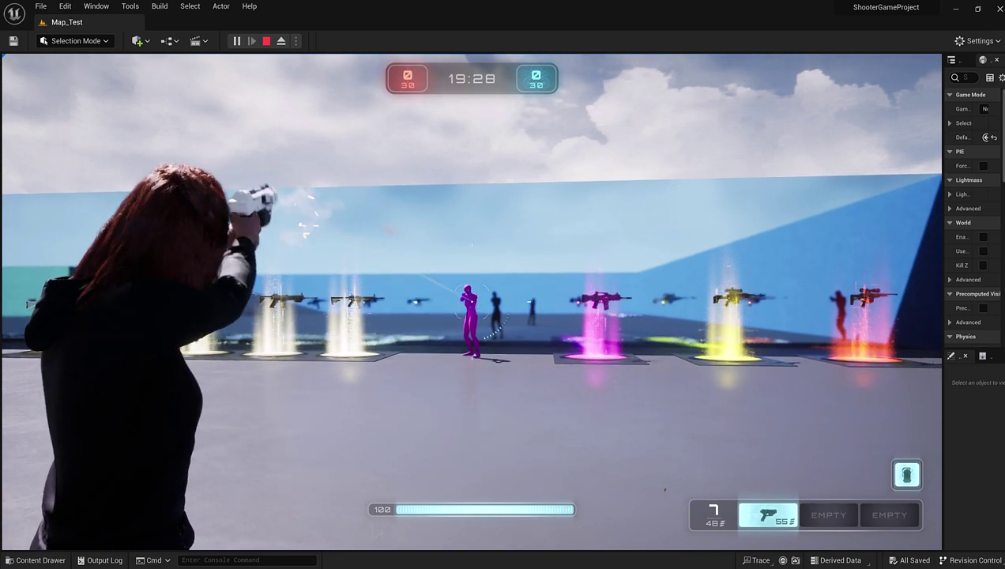
click(471, 301)
click(472, 301)
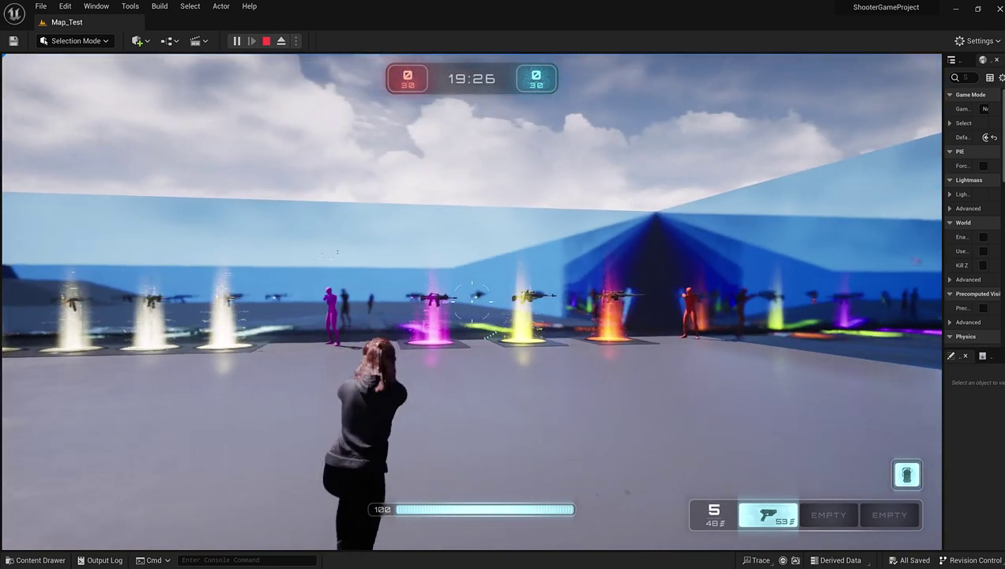
key(w)
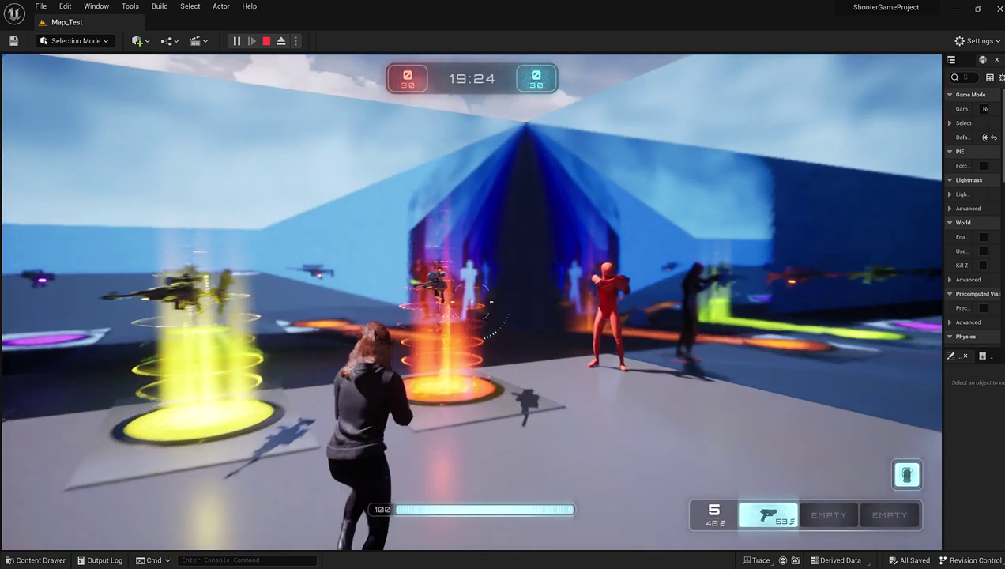
key(w)
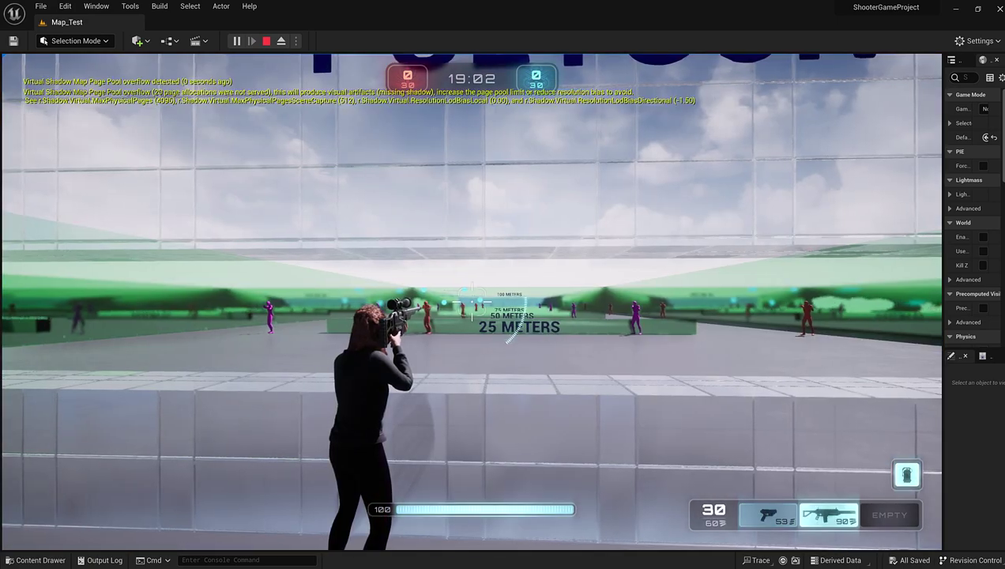
Step: Aim down the sniper scope and land several shots on the red dummies at the 25–100 m range
right_click(472, 301)
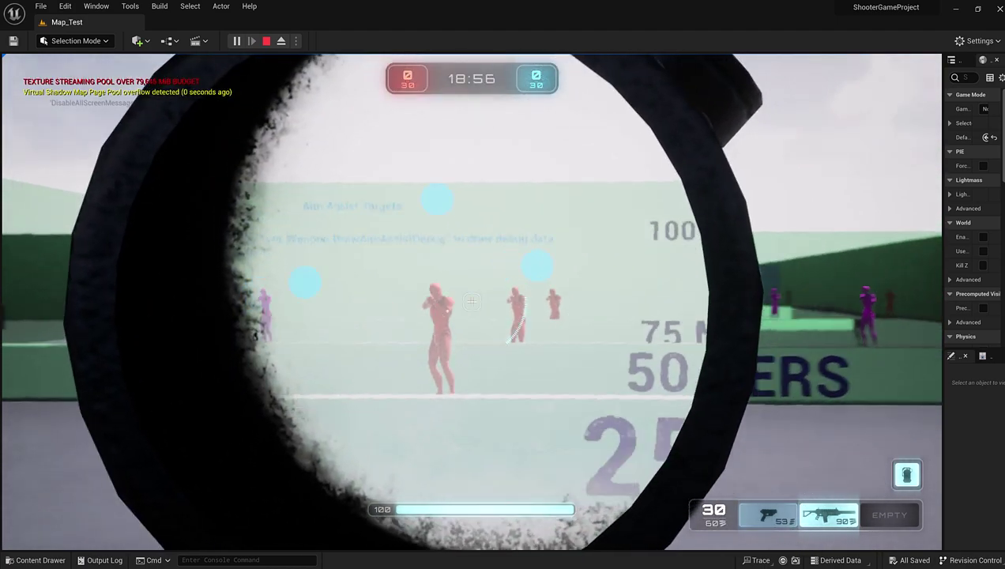
click(471, 301)
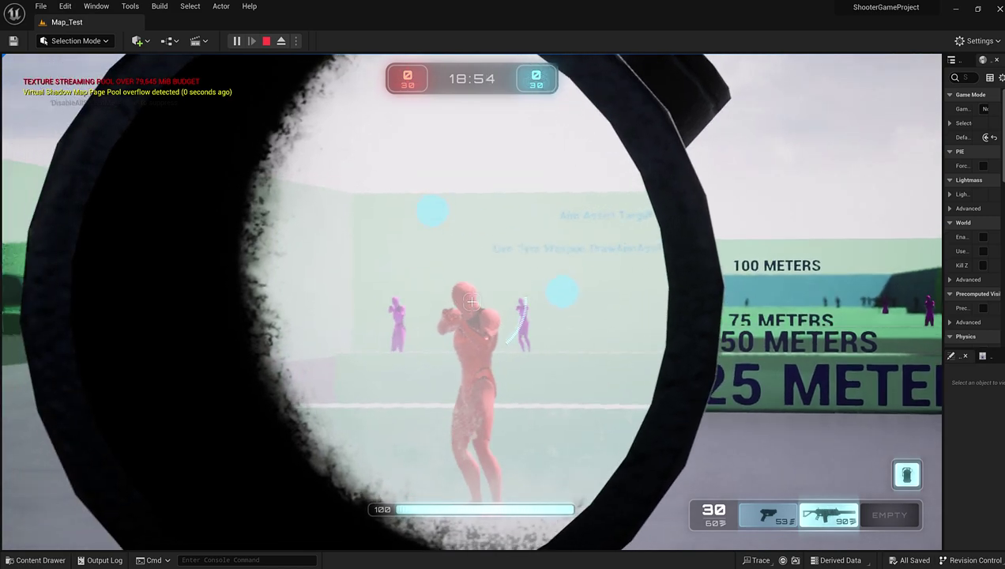
right_click(472, 301)
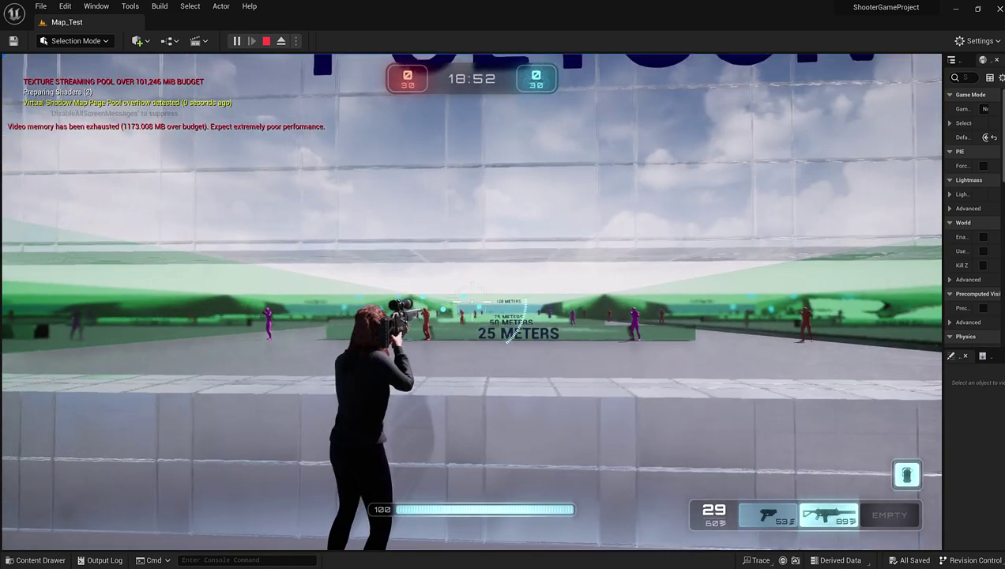
right_click(471, 301)
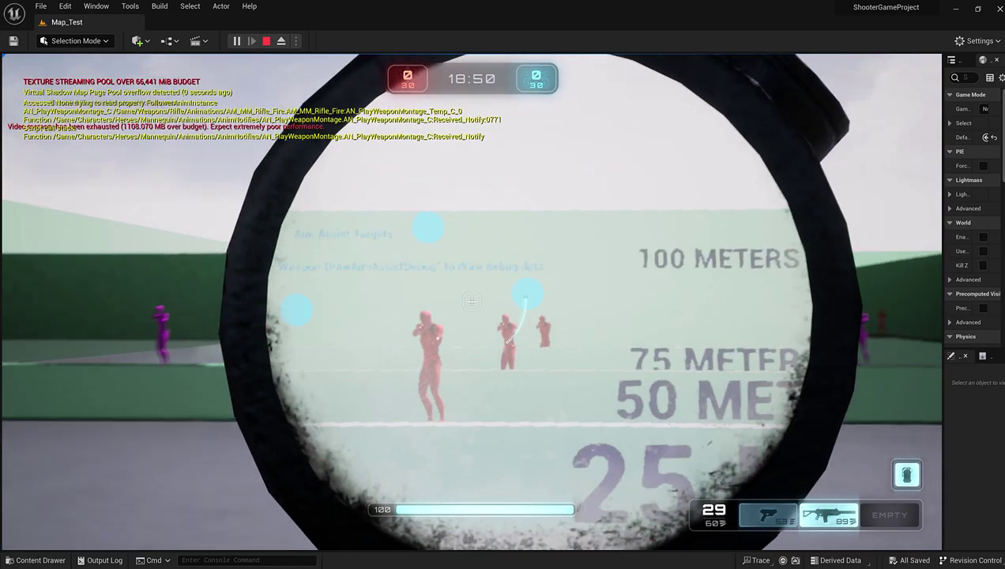
click(472, 301)
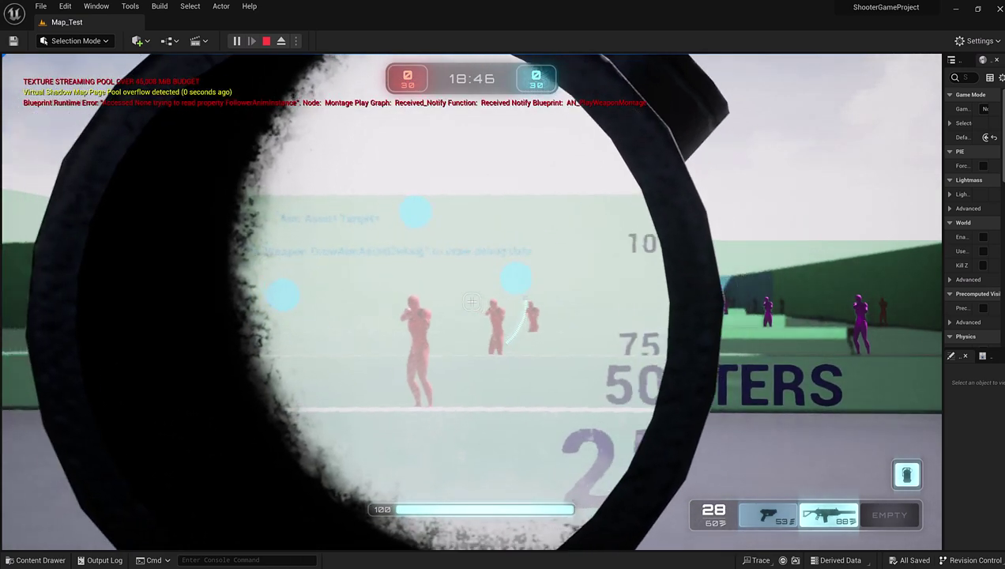
click(472, 301)
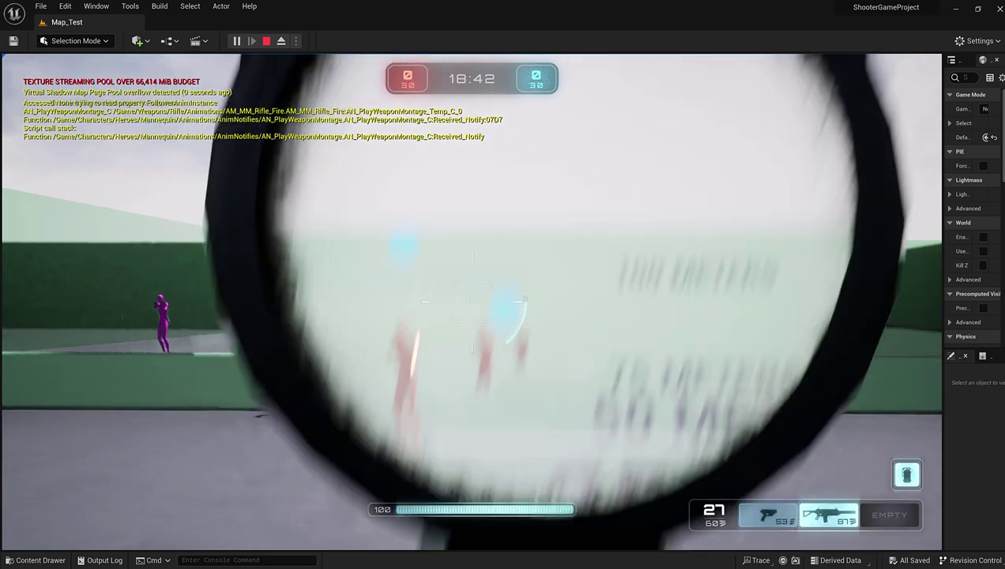
click(472, 301)
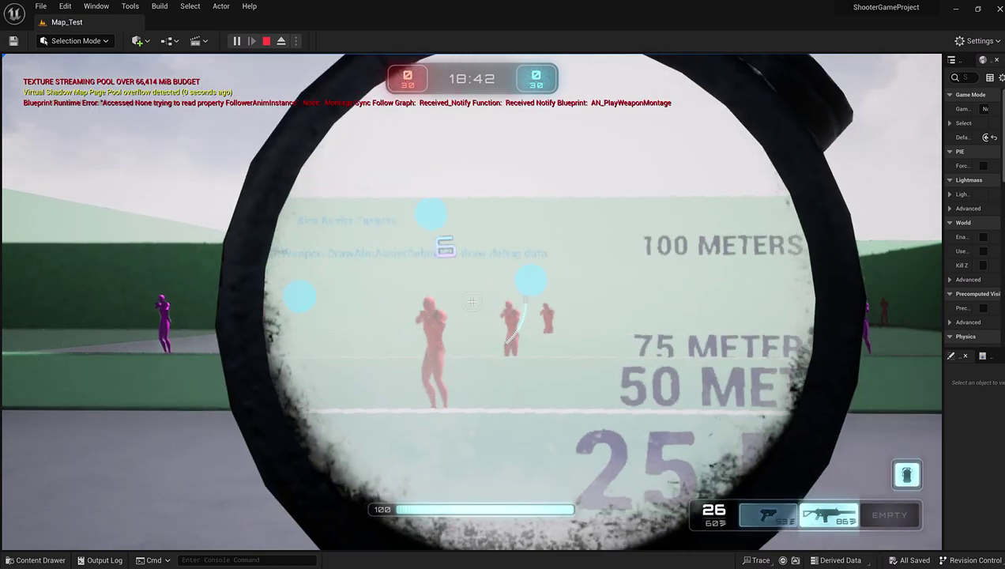
click(471, 301)
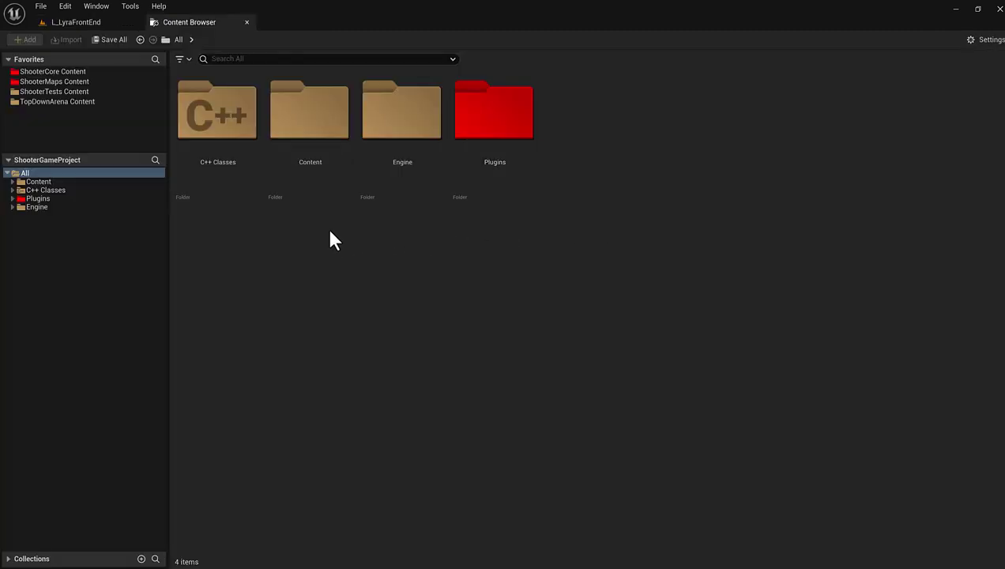
Step: Browse to Plugins > ShooterCore Content > Maps and load the L_ShooterGym level
double_click(477, 134)
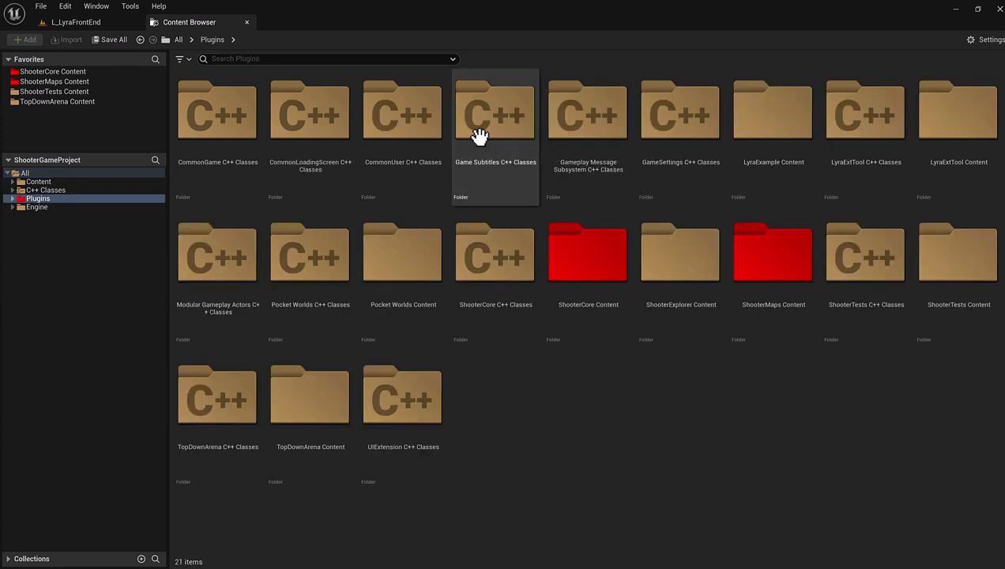
double_click(581, 309)
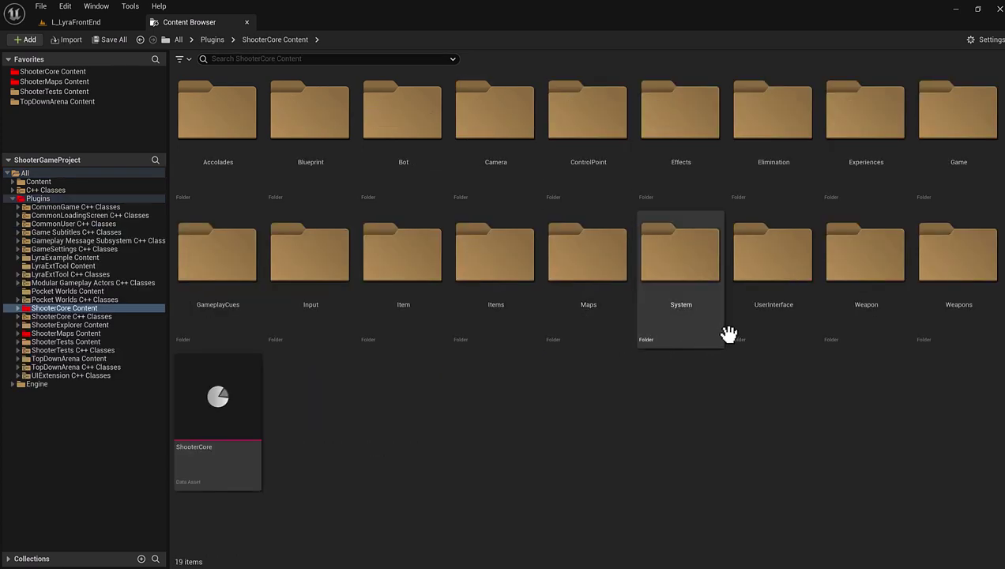
double_click(588, 301)
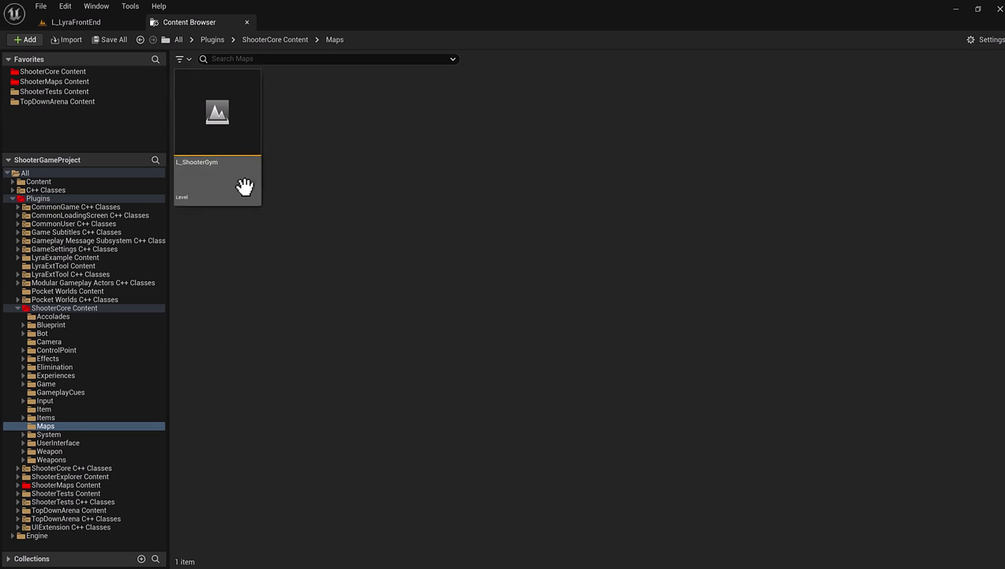
mouse_move(229, 182)
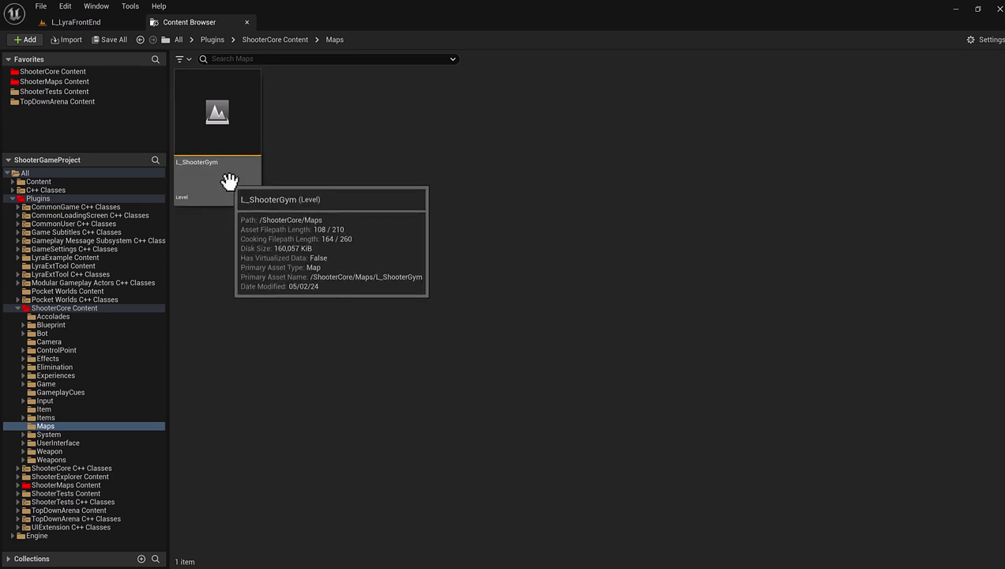
double_click(229, 182)
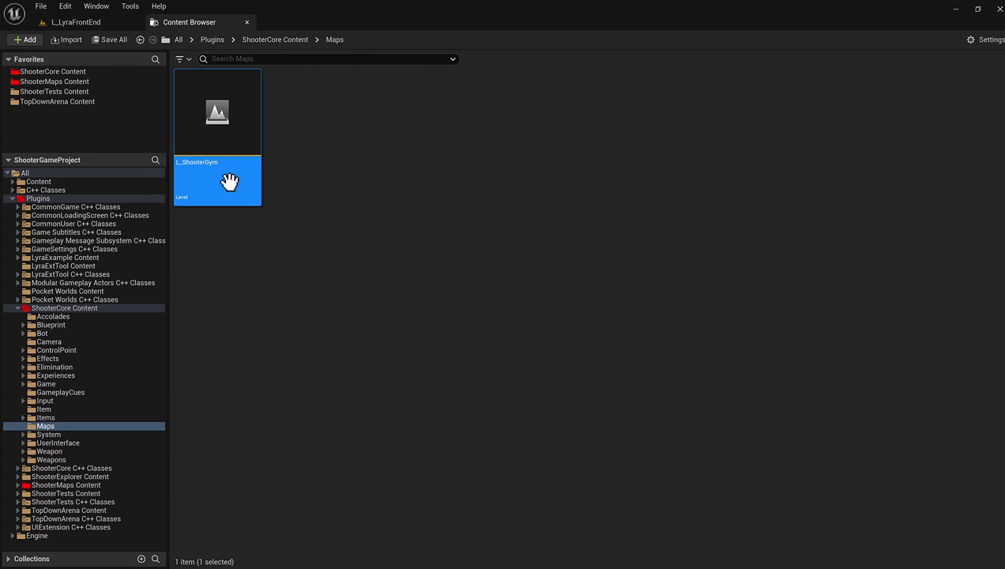
Step: Bring the L_ShooterGym level view forward and fly the camera up to overlook it
mouse_move(229, 180)
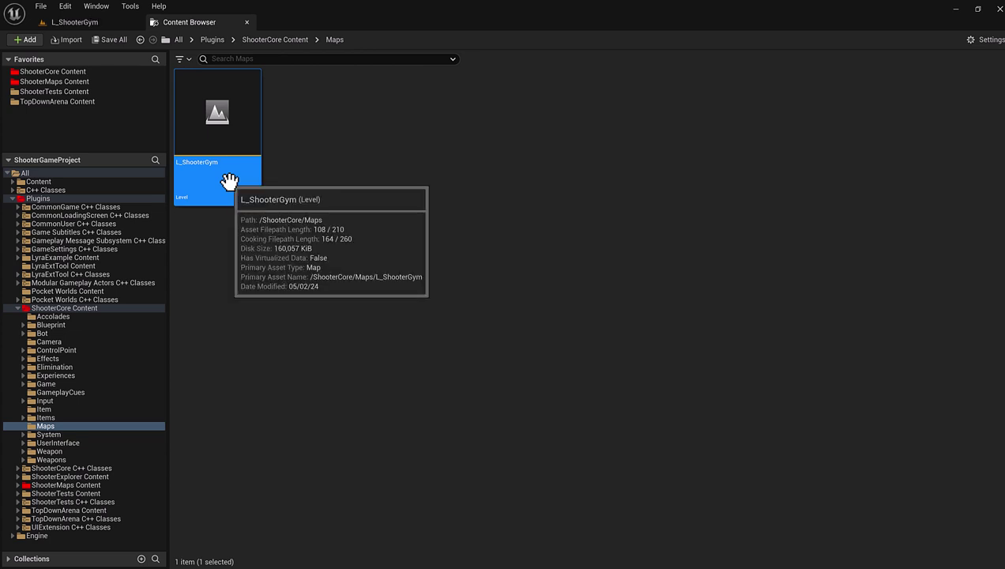
click(96, 24)
mouse_move(319, 142)
right_down()
mouse_move(300, 206)
mouse_move(364, 207)
mouse_move(297, 208)
right_up()
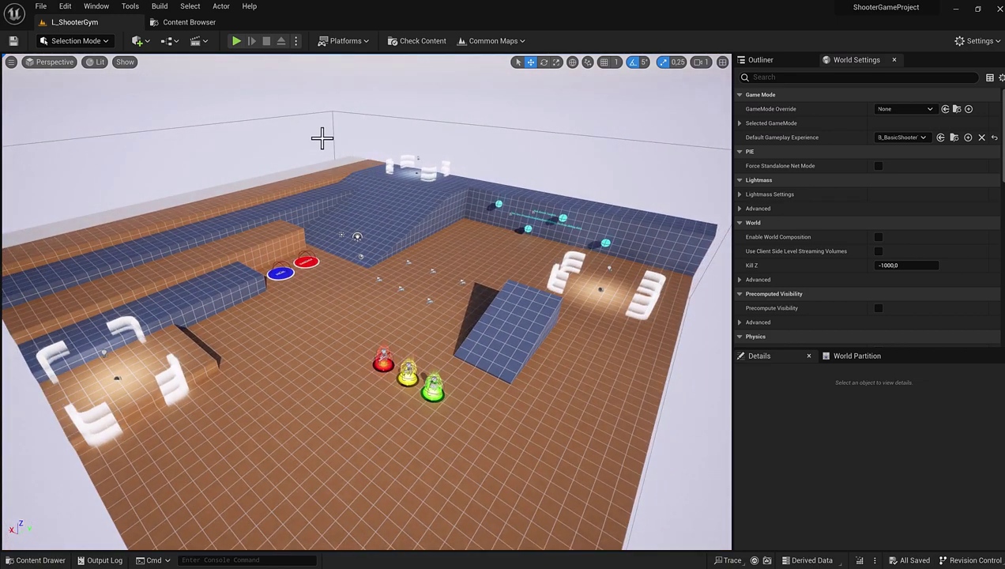
Step: Start Save Current Level As and create a new Maps folder inside A_MyShooterGame
click(46, 14)
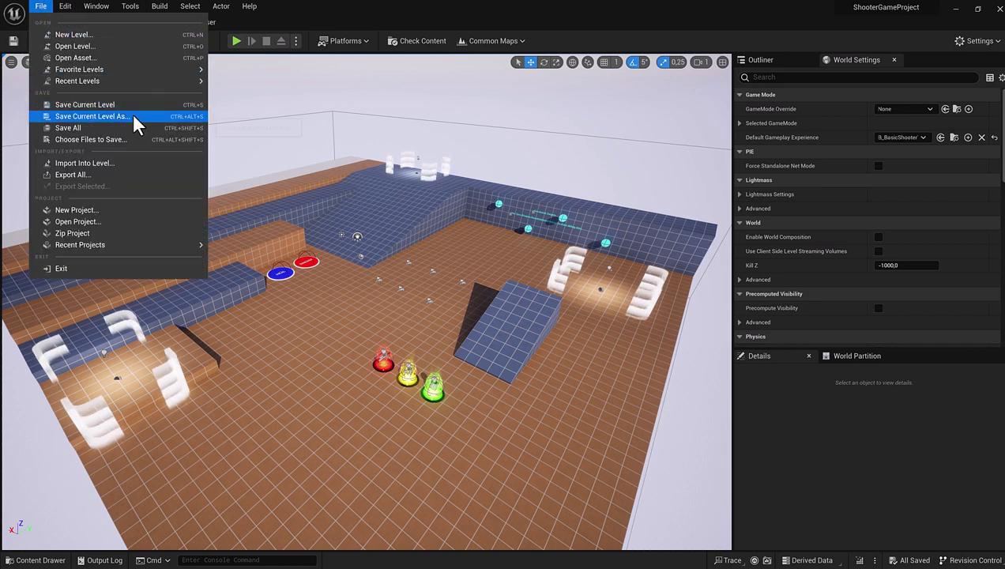
click(104, 124)
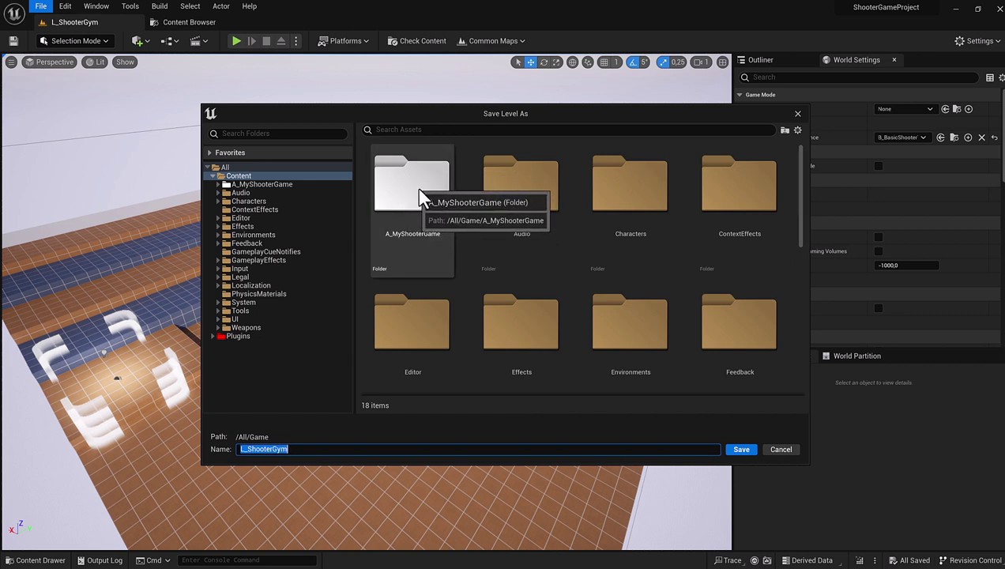
double_click(415, 232)
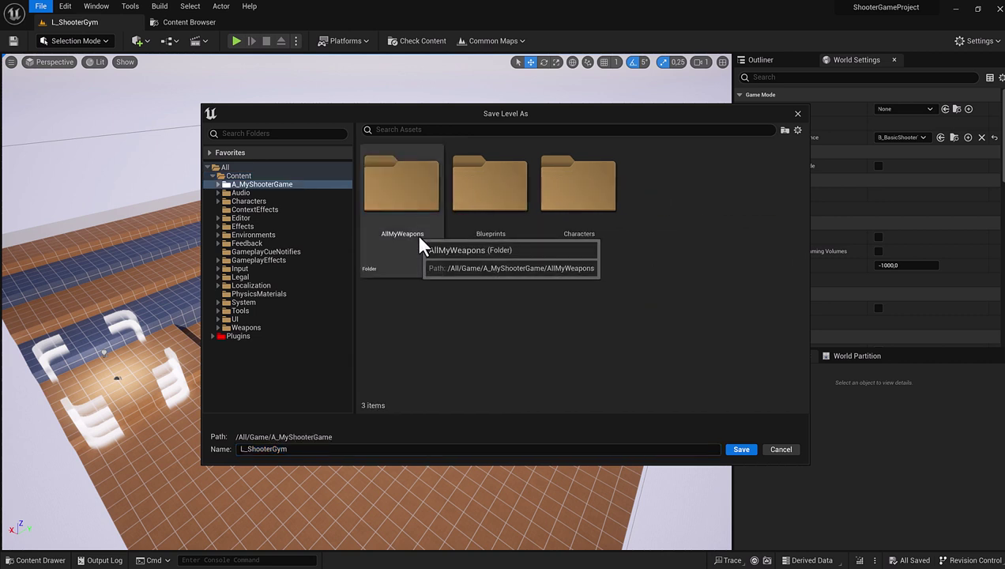
right_click(656, 225)
click(728, 245)
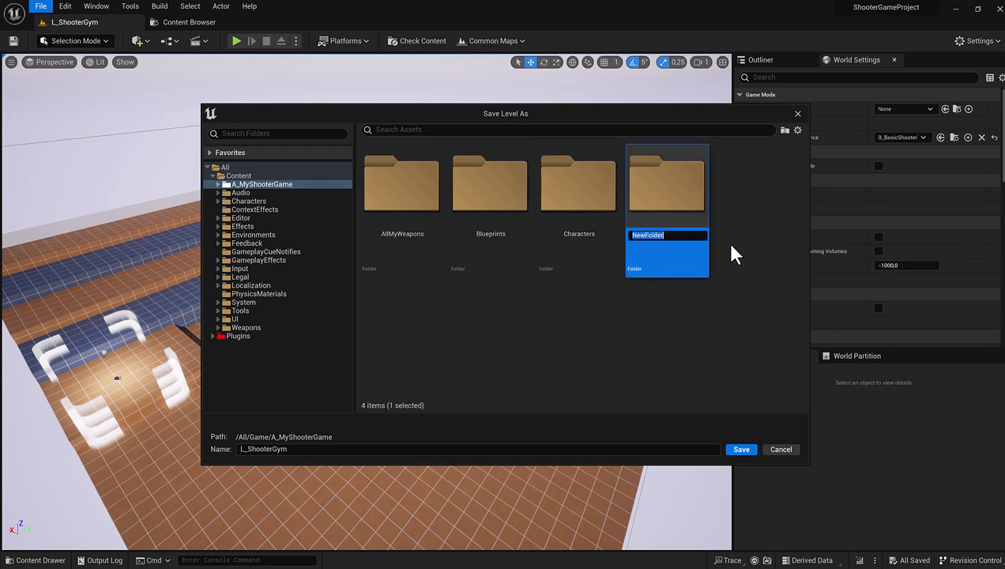
text(Ma)
text(ps)
key(Return)
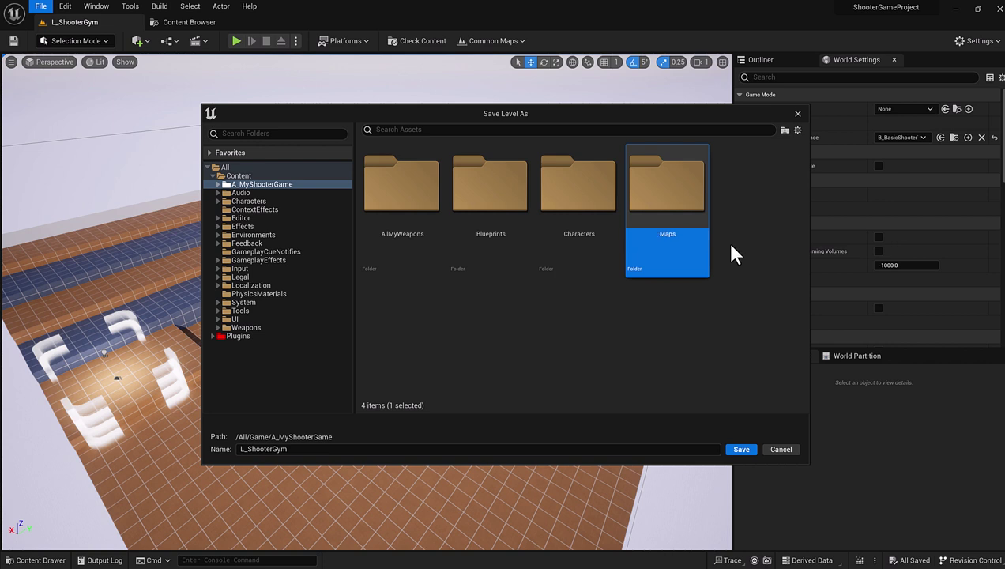
double_click(656, 185)
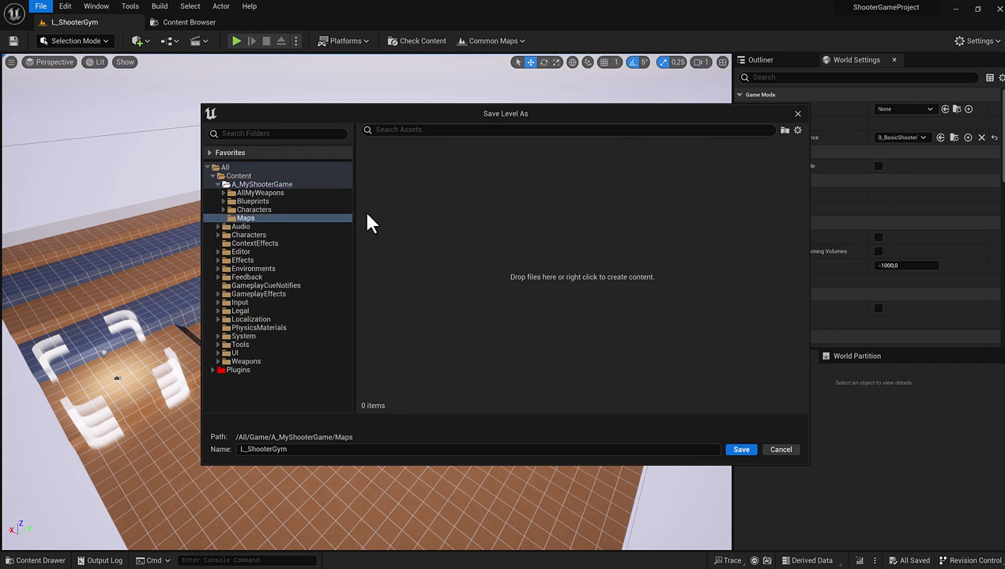
Step: Create a MapTest subfolder in Maps and save the level there as MapTest
right_click(403, 205)
click(458, 223)
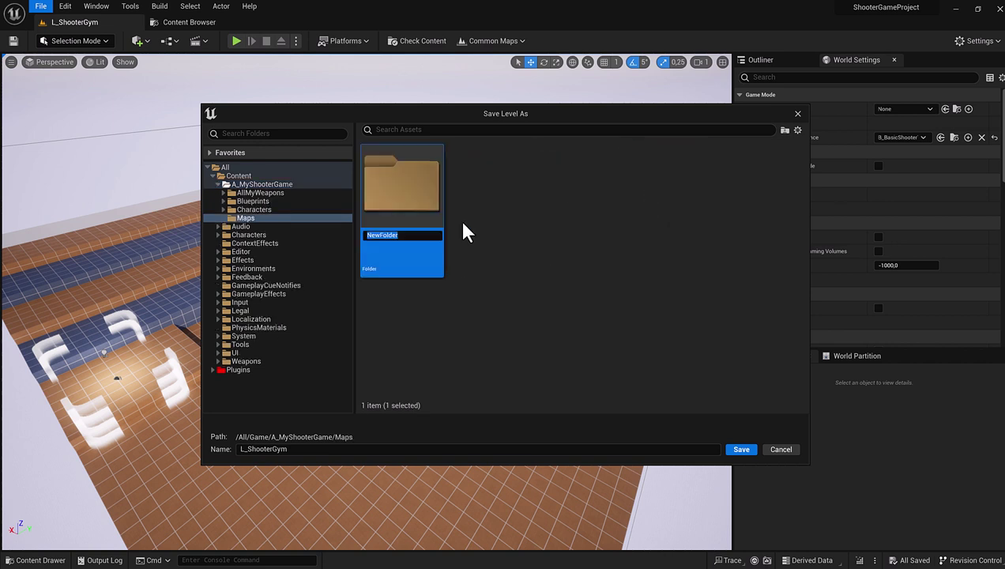
text(Map)
text(Test)
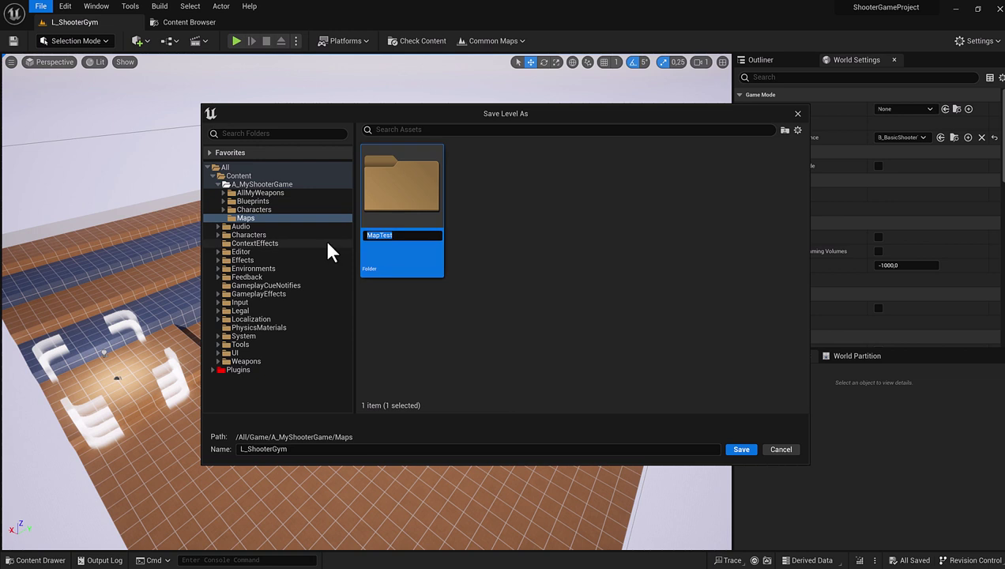
double_click(399, 212)
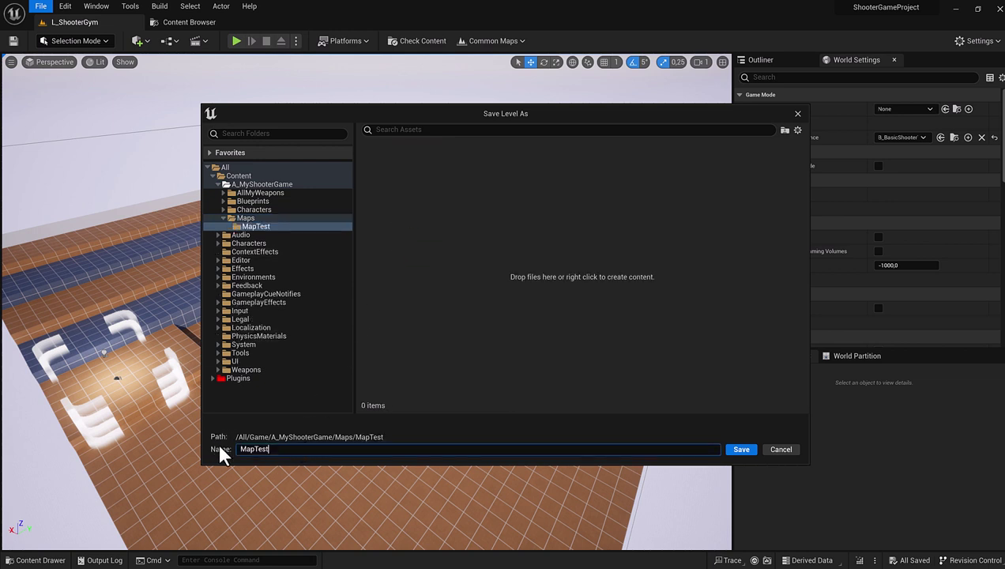
click(741, 450)
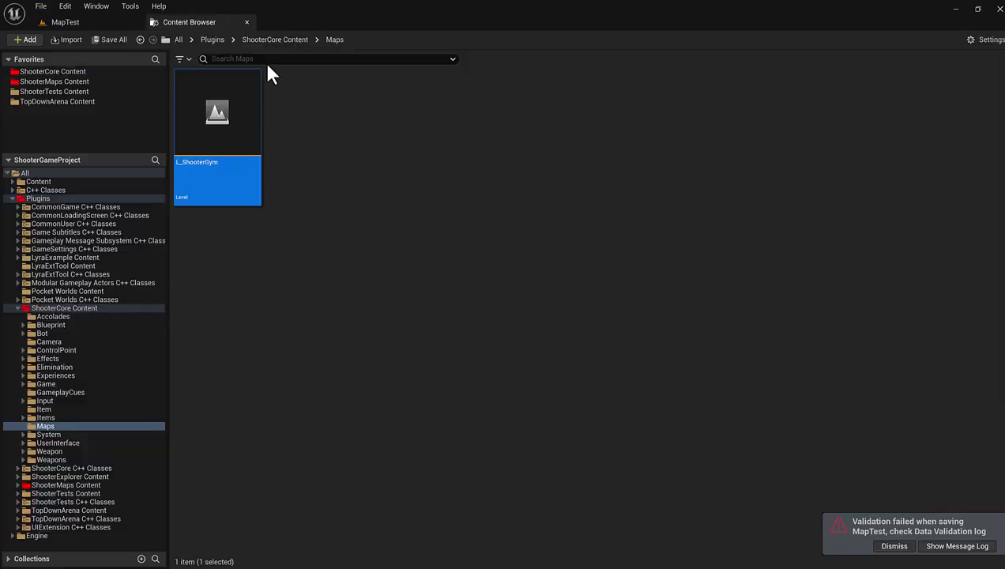
click(68, 24)
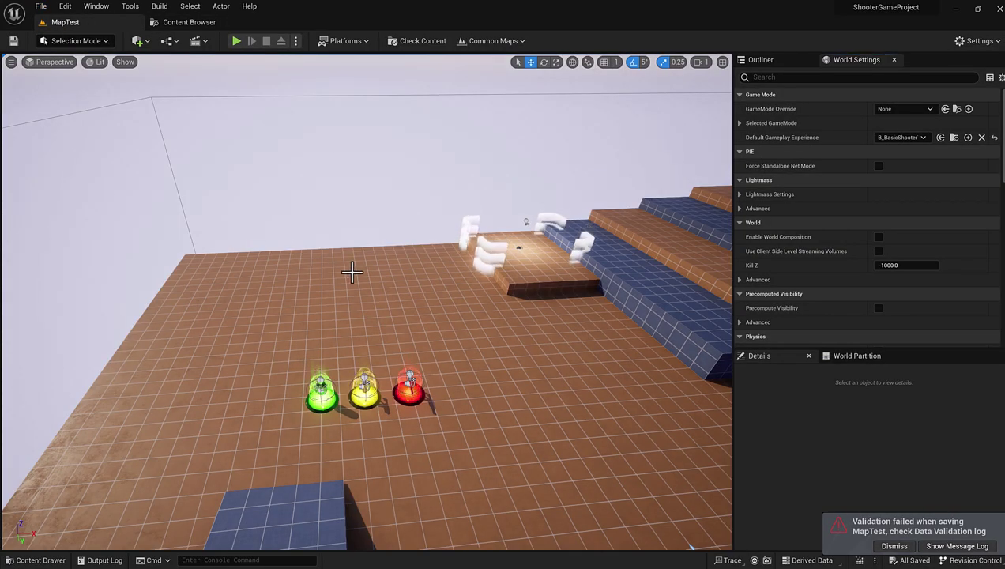
Step: Try B_ShooterGame_Elimination as Default Gameplay Experience, then revert to B_BasicShooterTest
right_drag(352, 273, 361, 269)
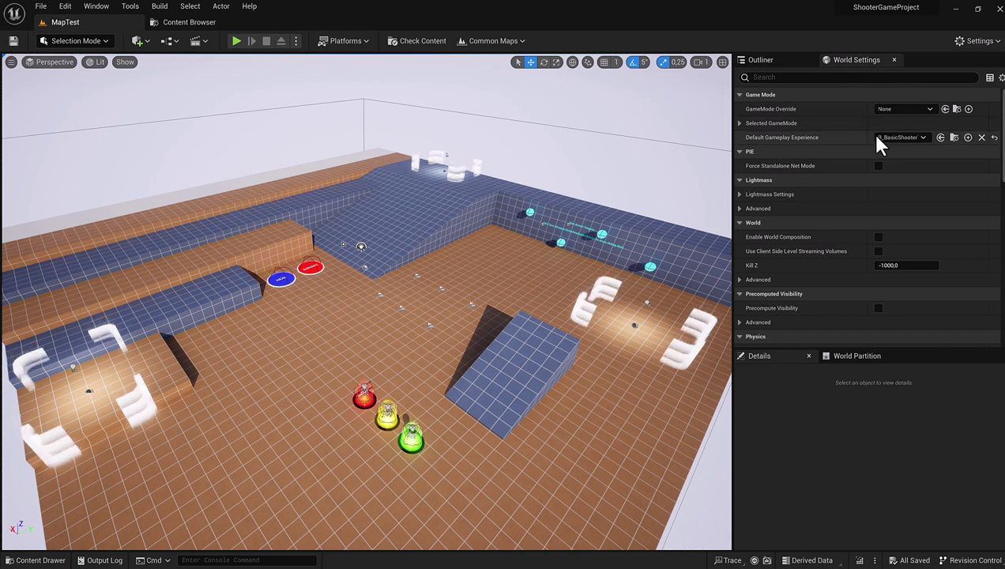
click(921, 139)
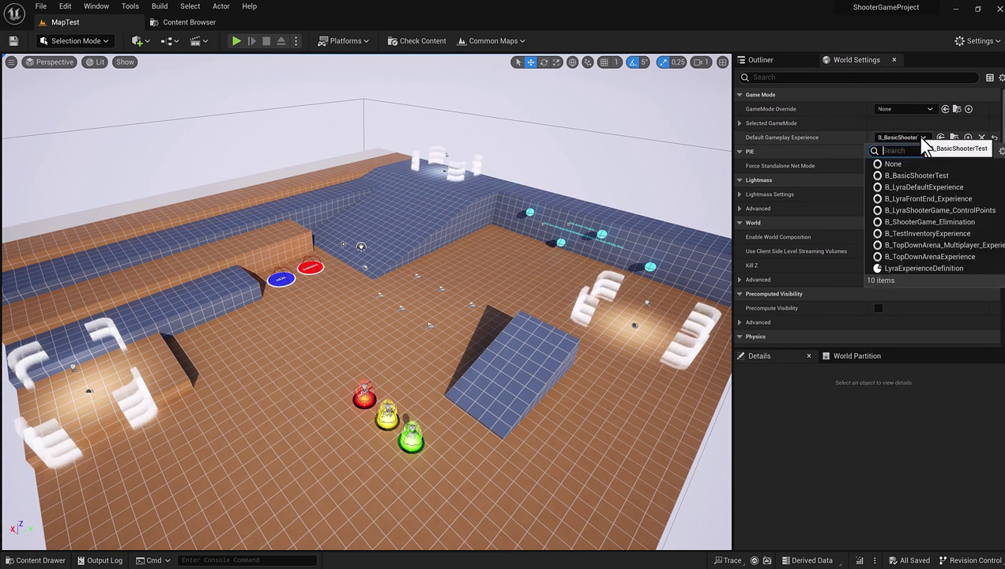
click(933, 222)
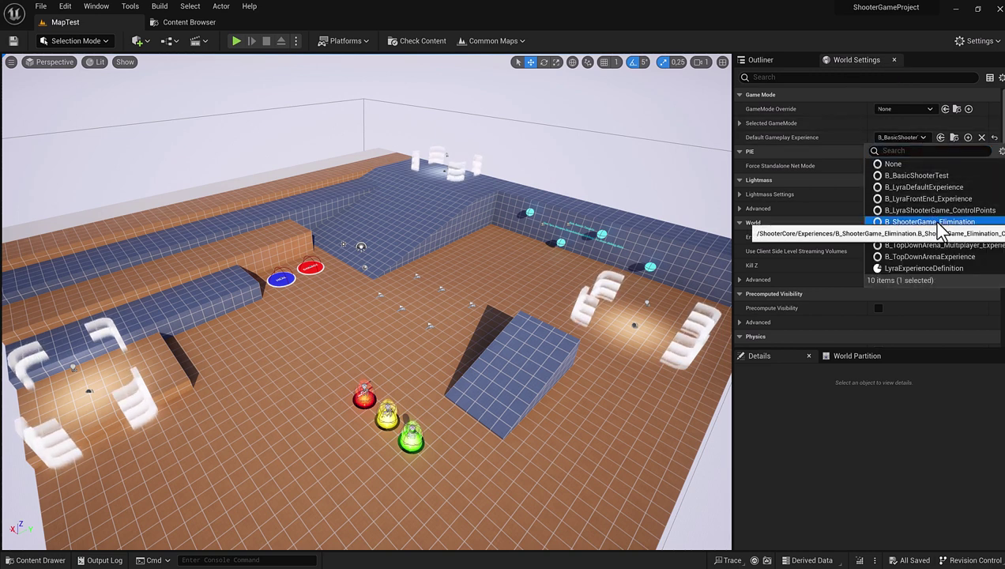
click(933, 223)
click(915, 139)
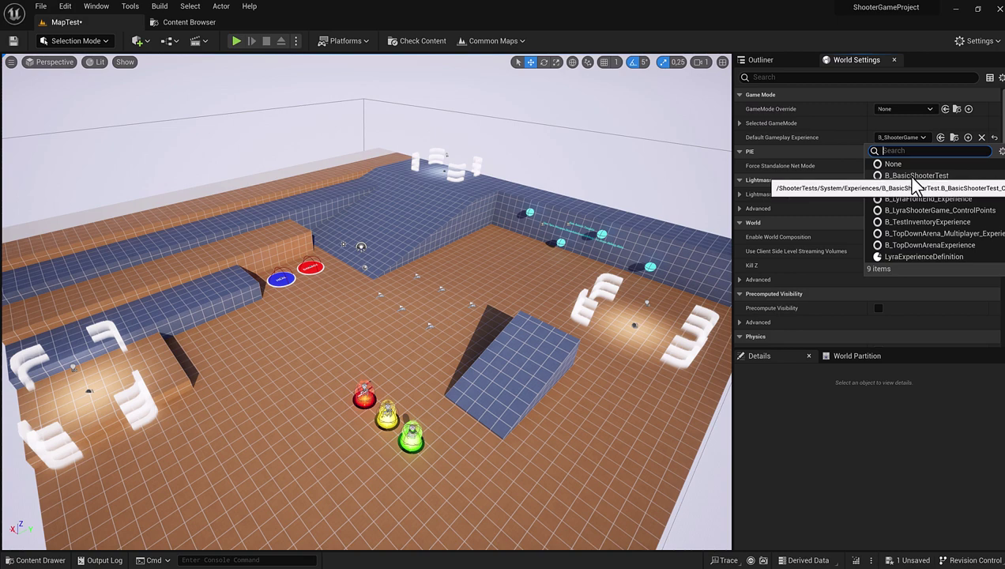
click(930, 179)
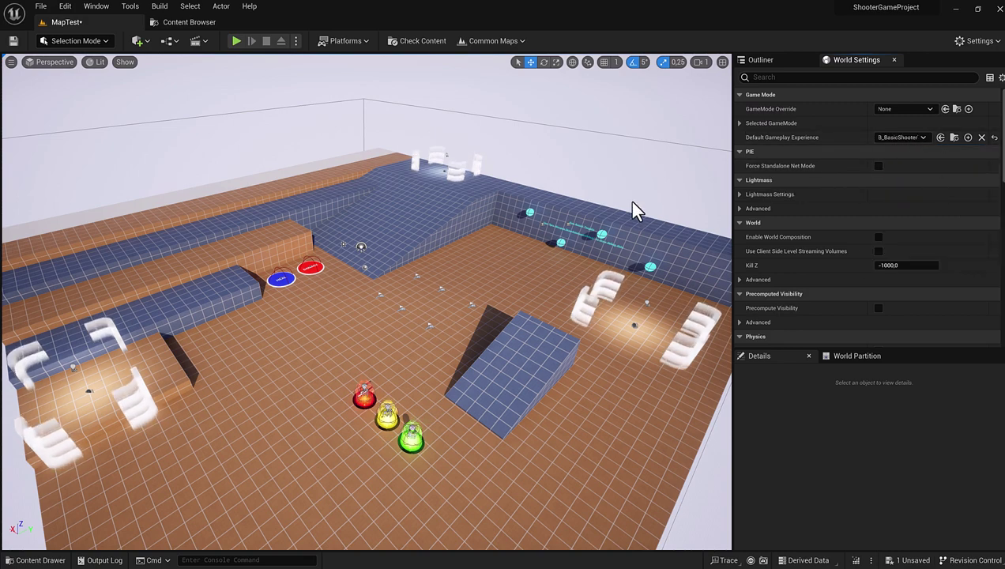
Step: Play-test MapTest with Alt+P, walking toward the weapon pads, then bring up the pause menu
drag(614, 204, 566, 174)
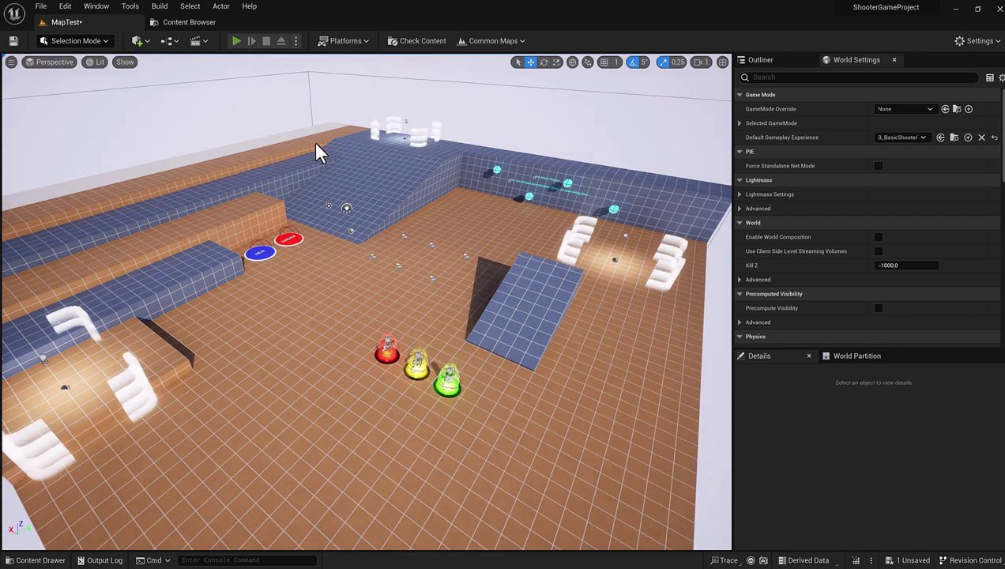
key(alt+p)
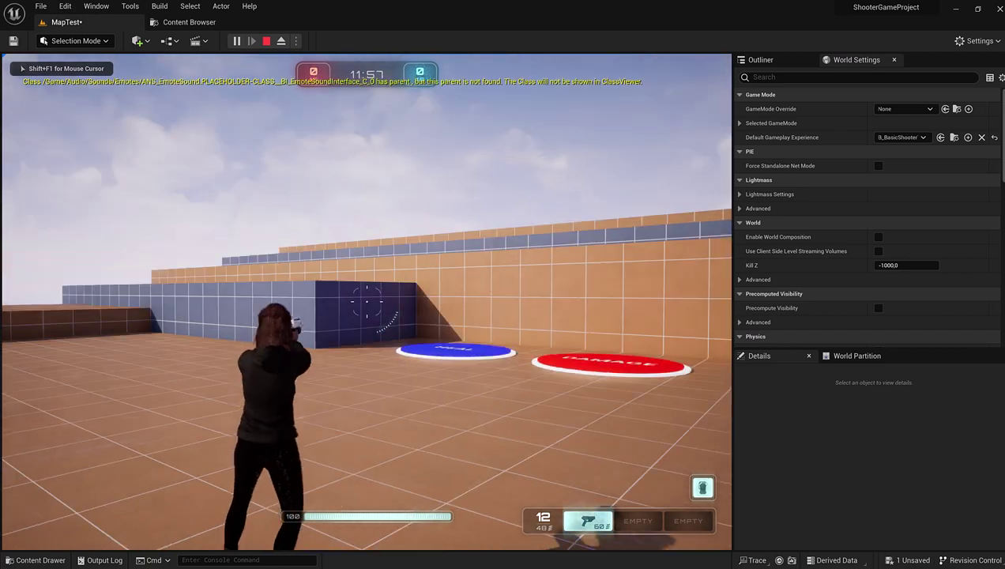
key(w)
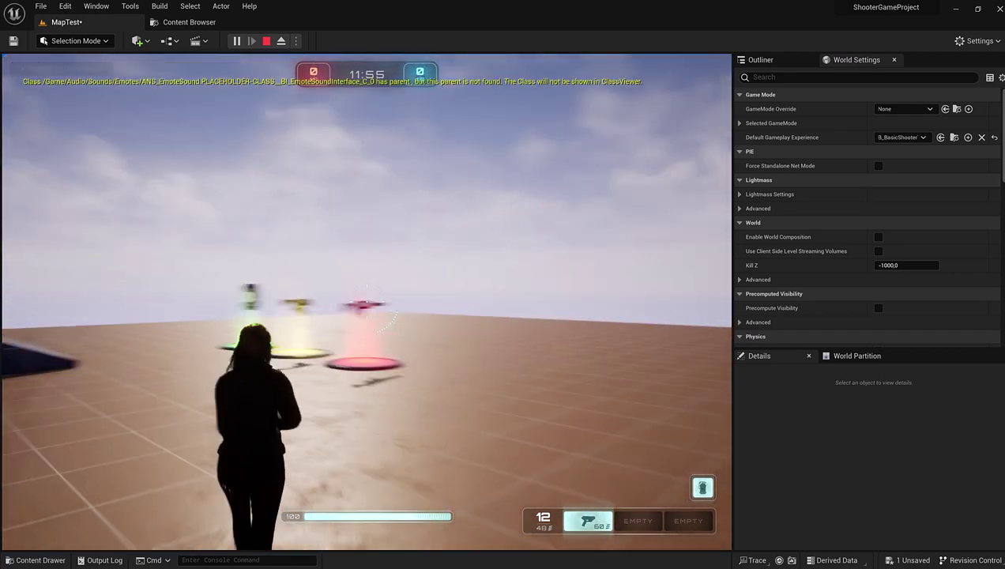
key(w)
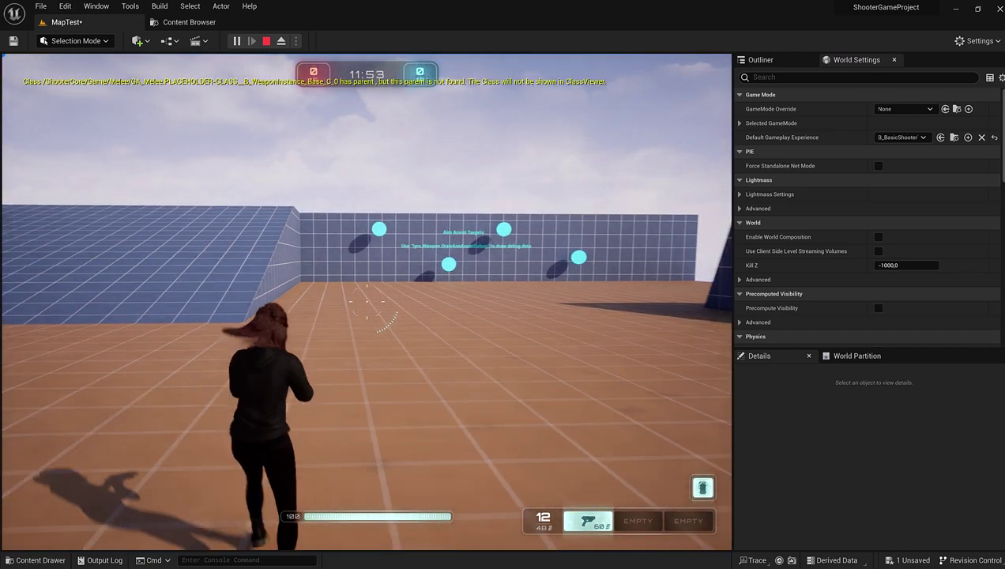
key(w)
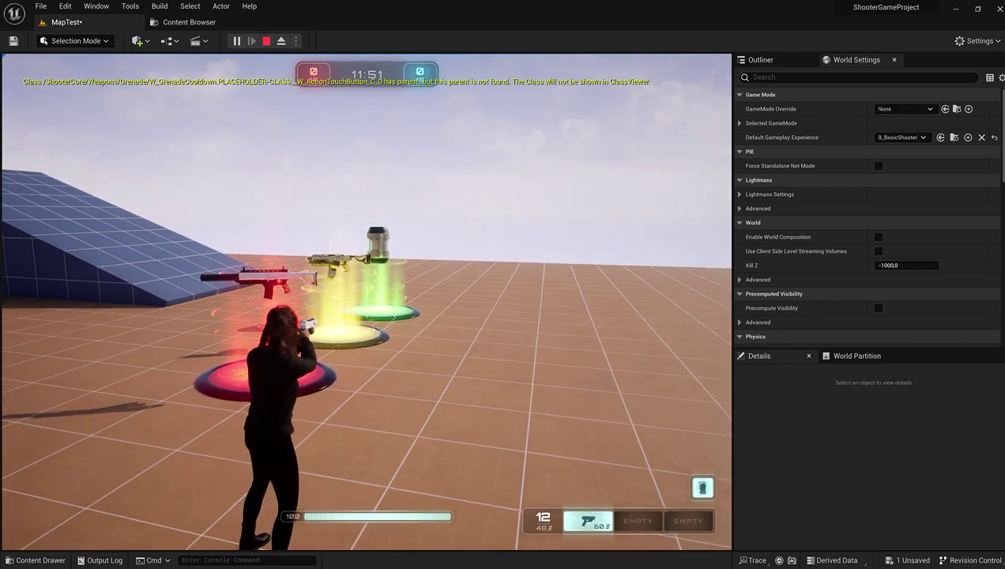
key(Escape)
Step: Stop the play session, reframe the view, and select the control point areas with chairs
click(389, 335)
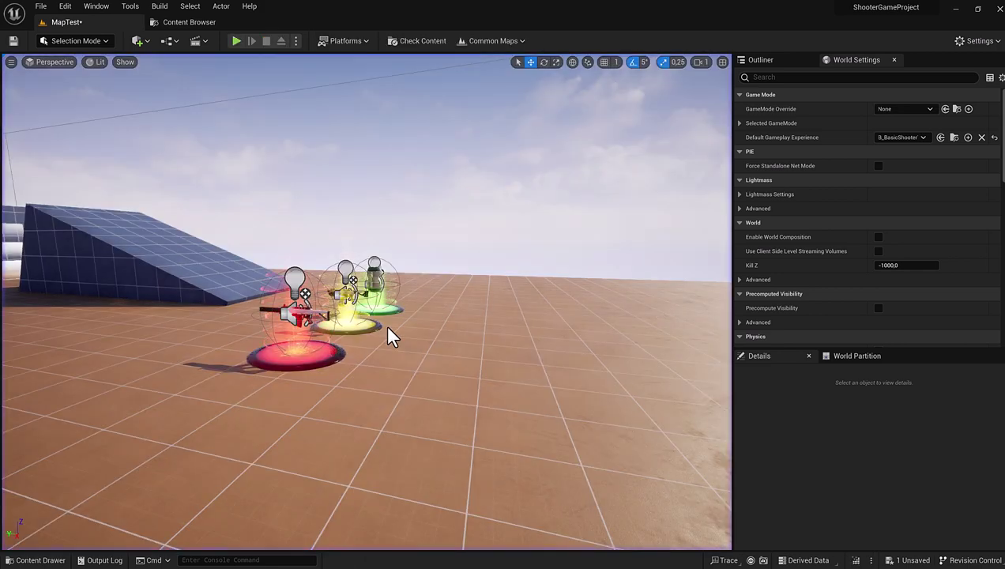
right_drag(399, 265, 399, 301)
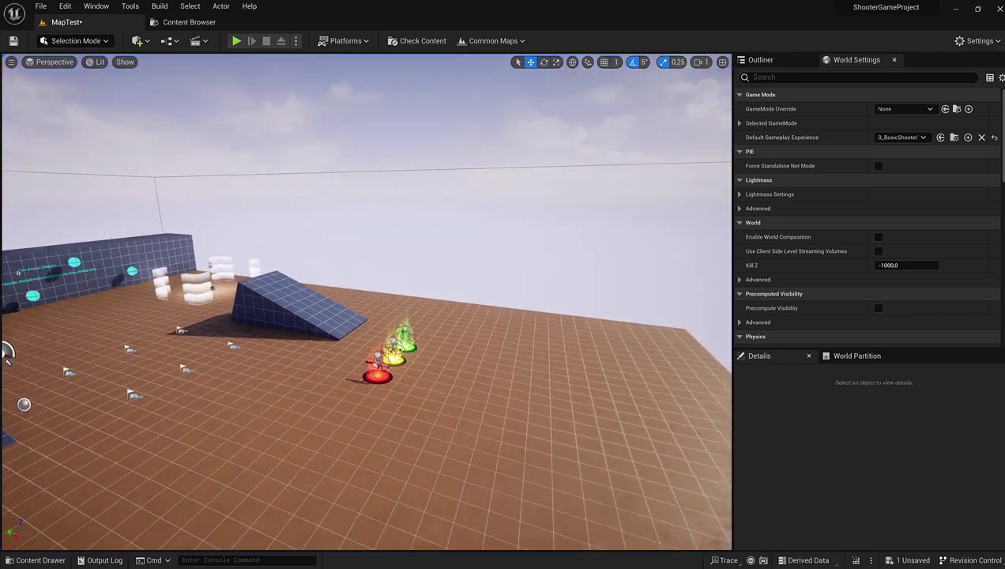
mouse_move(399, 300)
right_down()
mouse_move(301, 300)
mouse_move(255, 283)
right_up()
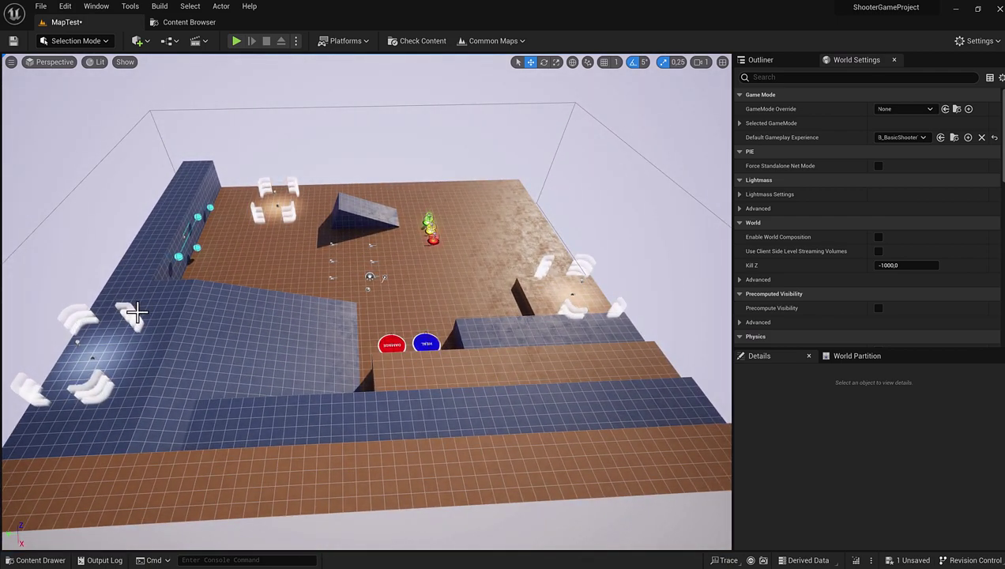
click(135, 314)
ctrl+click(290, 210)
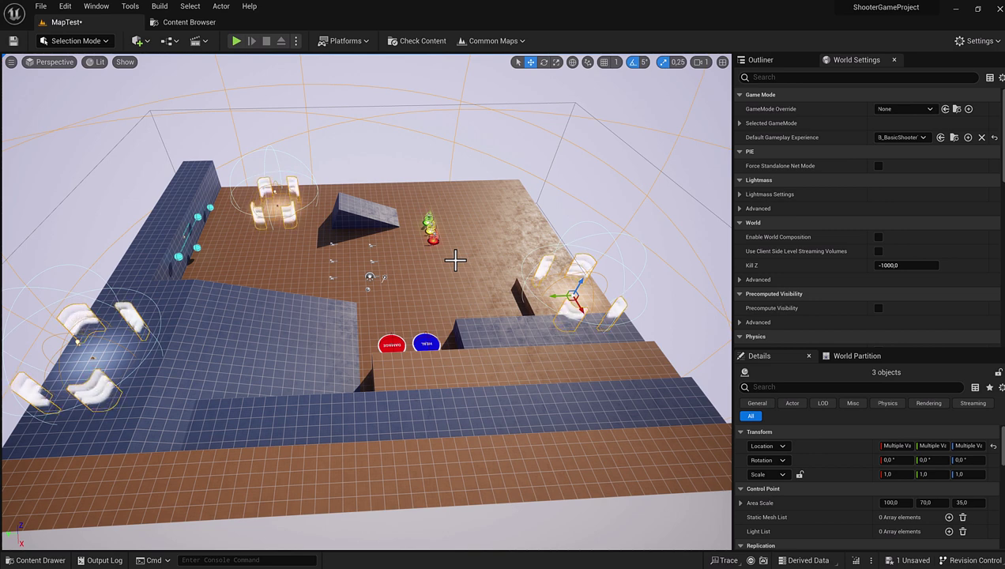
Step: Delete the three control point areas and both cyan aim targets on the wall
key(Delete)
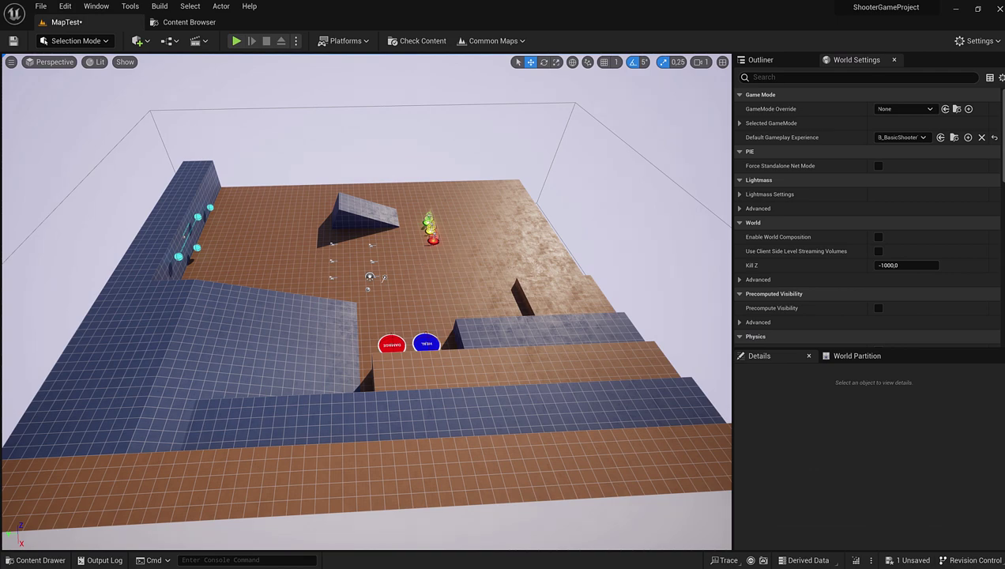
scroll(367, 300, up, 2)
scroll(367, 300, up, 2)
scroll(367, 300, up, 2)
scroll(366, 300, up, 2)
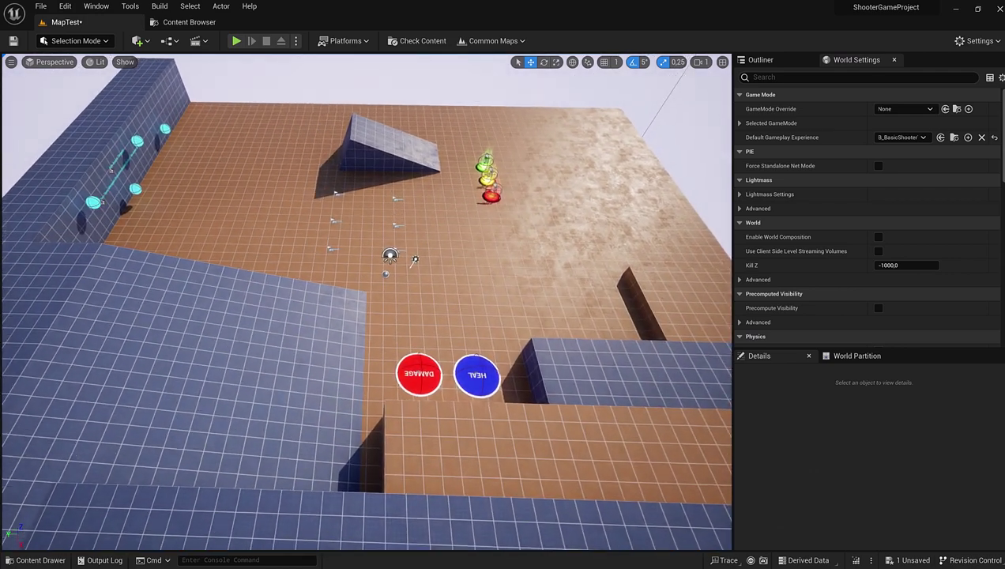
scroll(239, 247, down, 2)
scroll(240, 247, down, 2)
scroll(239, 248, down, 2)
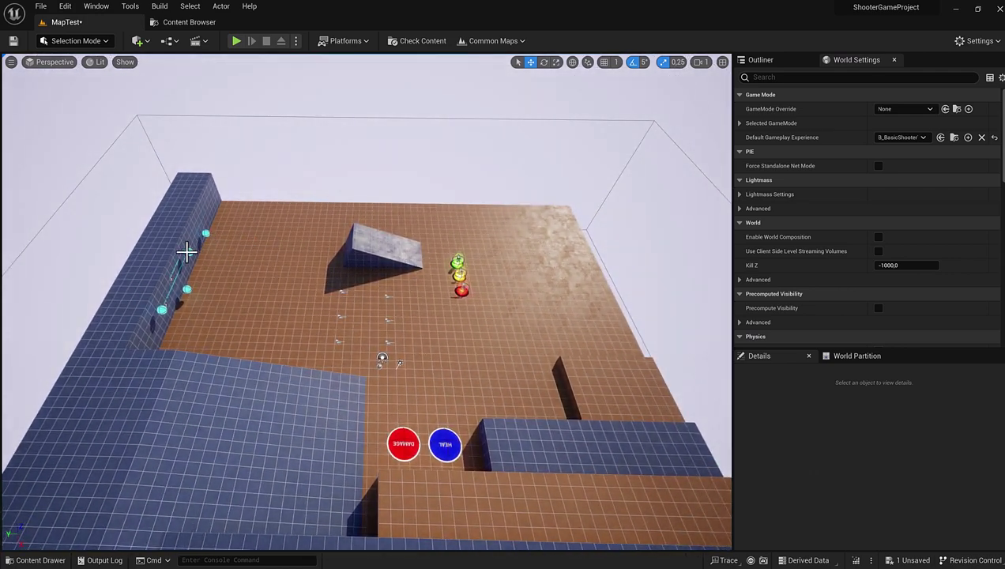
click(205, 235)
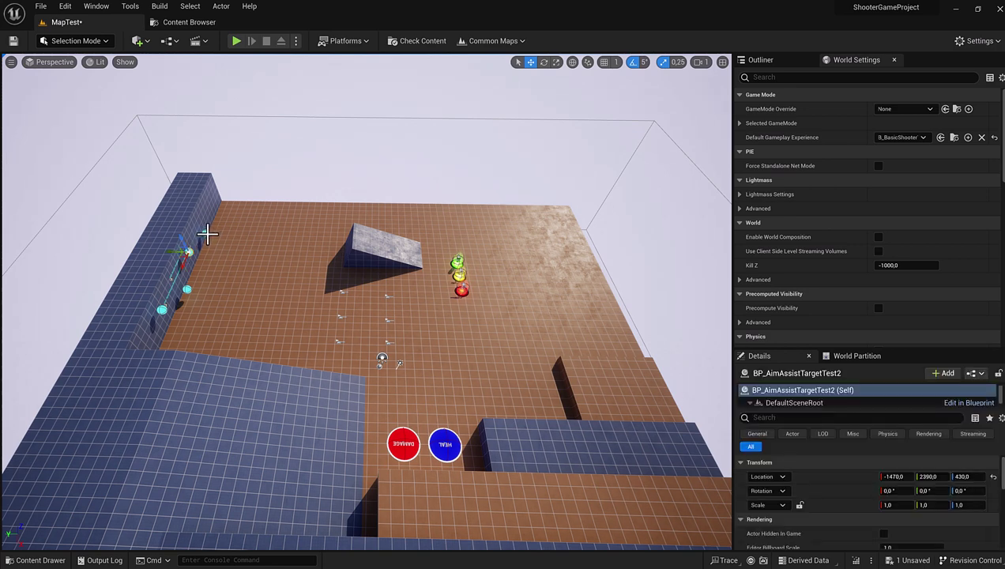
ctrl+click(204, 251)
key(Delete)
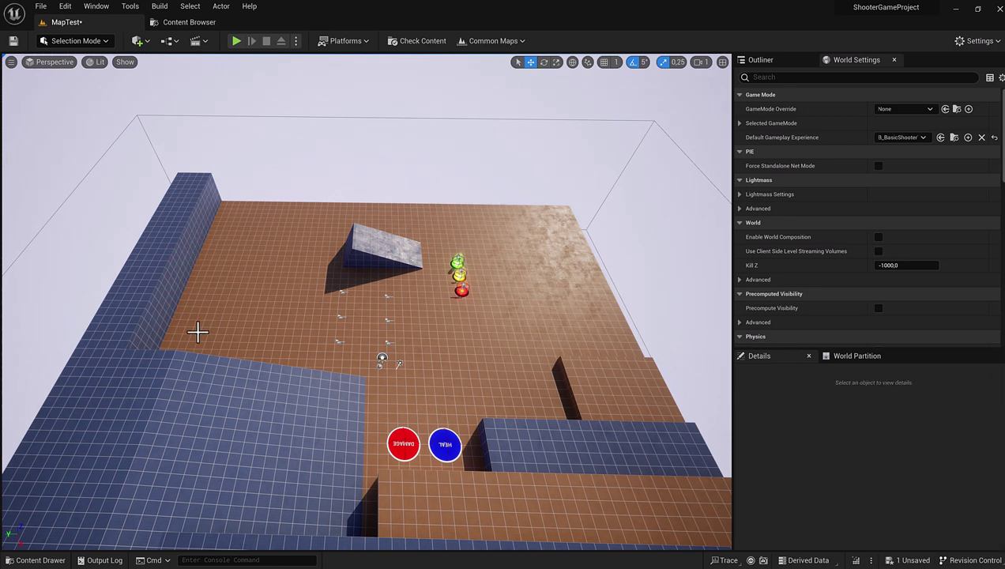
Step: Restore the accidentally deleted blue wall, move it toward the camera, and slide the blue floor patch left
middle_drag(197, 332, 177, 334)
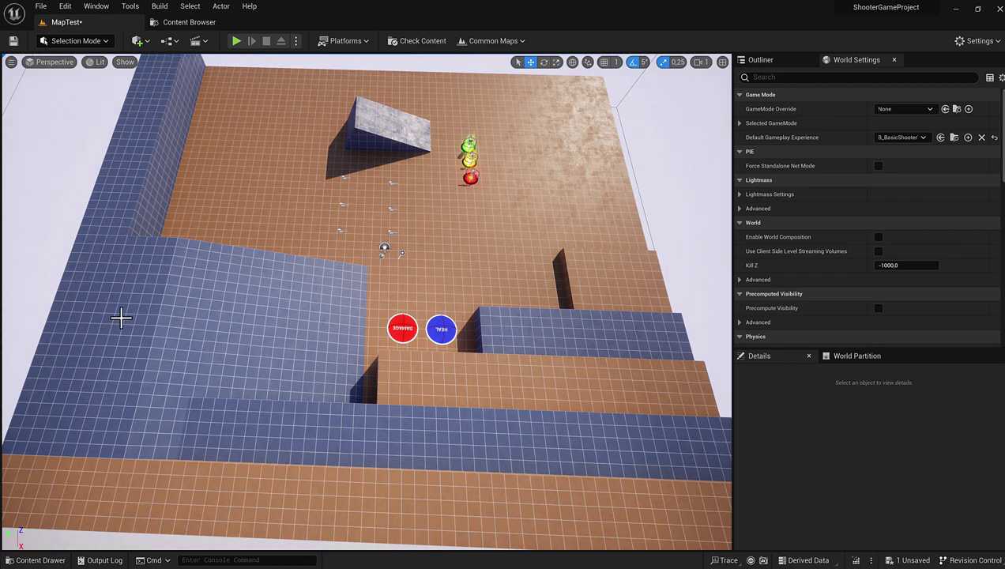
click(253, 415)
key(Delete)
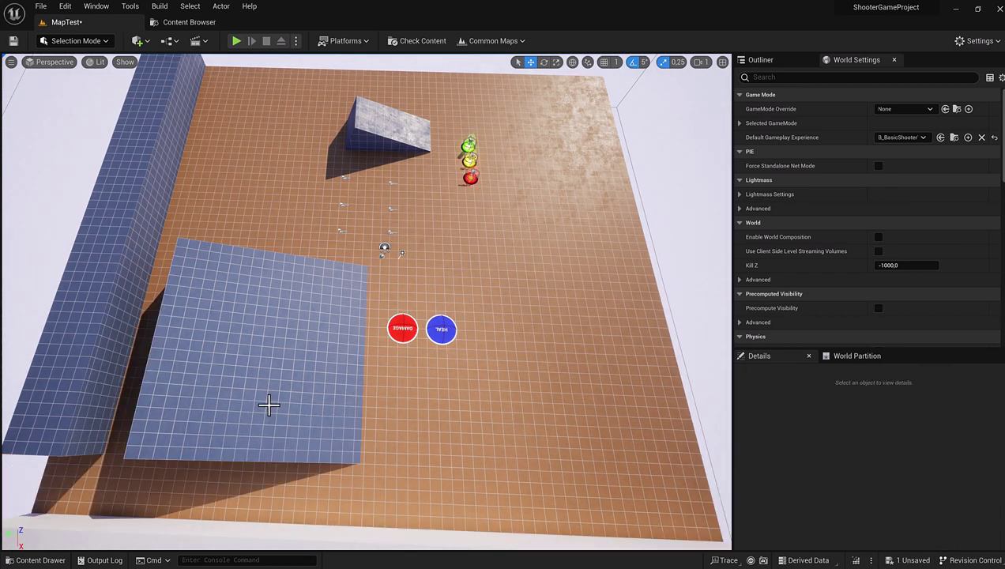
key(ctrl+z)
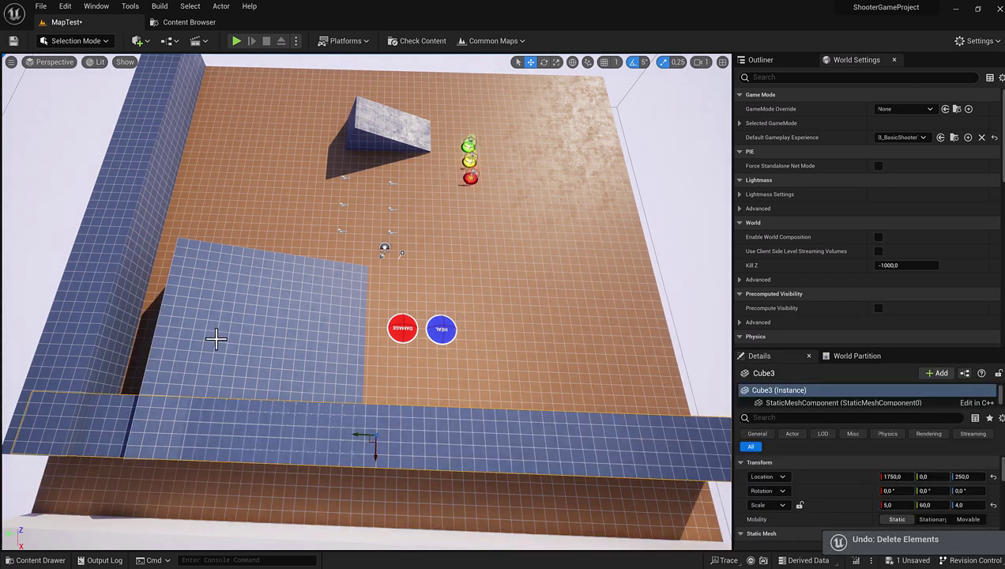
drag(375, 458, 373, 515)
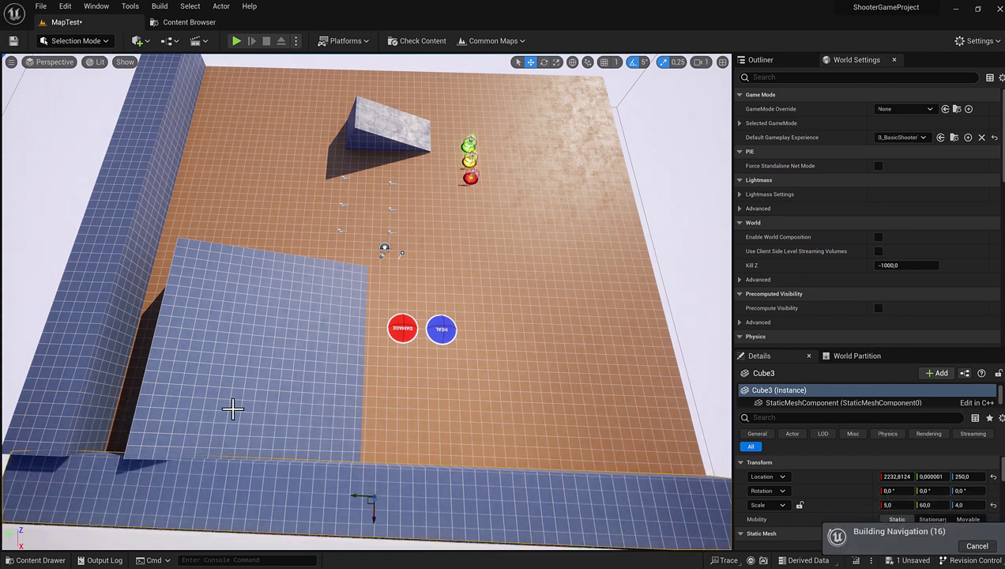
click(267, 415)
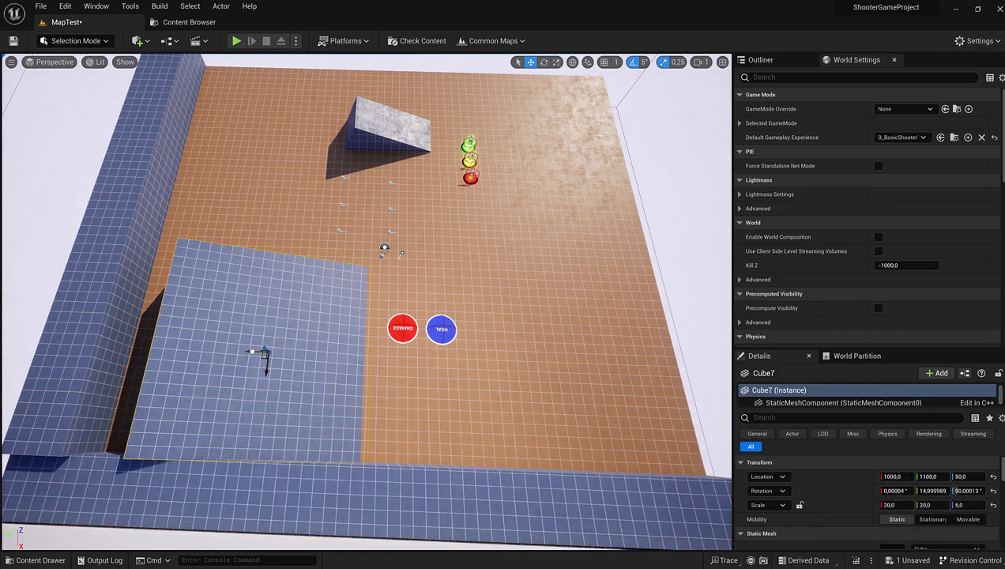
drag(251, 351, 213, 360)
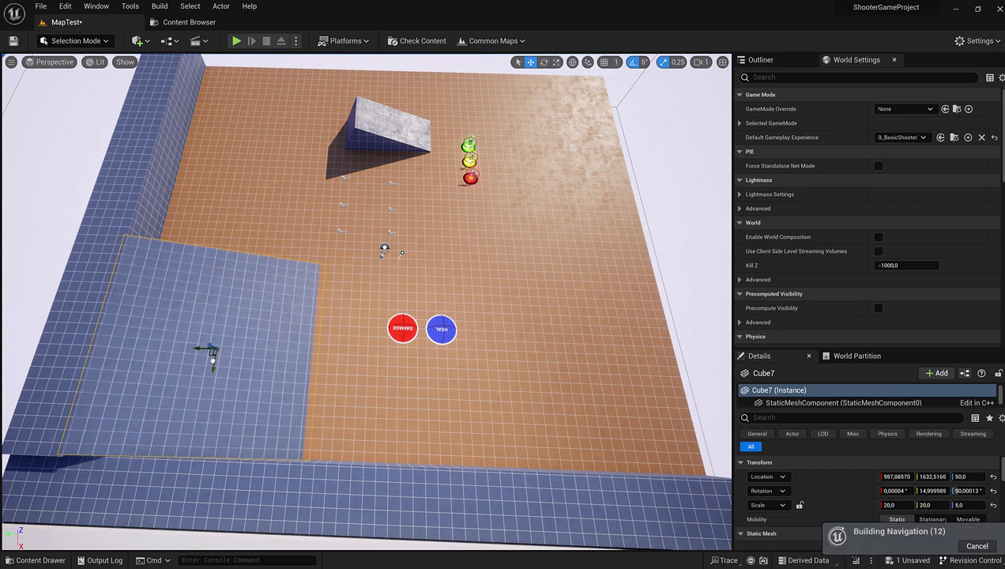
Step: Delete the grey ramp box and select the orange floor
click(387, 150)
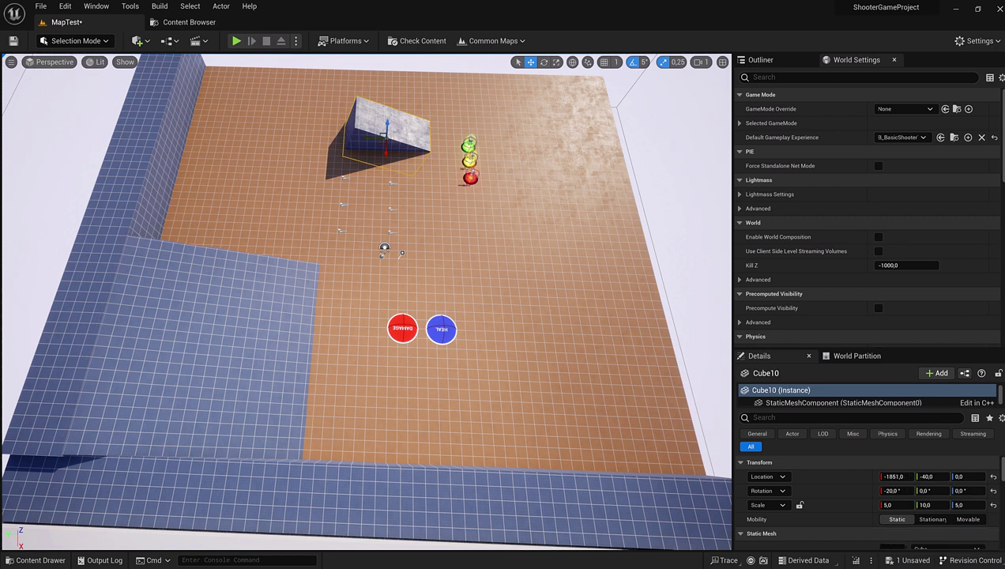
key(Delete)
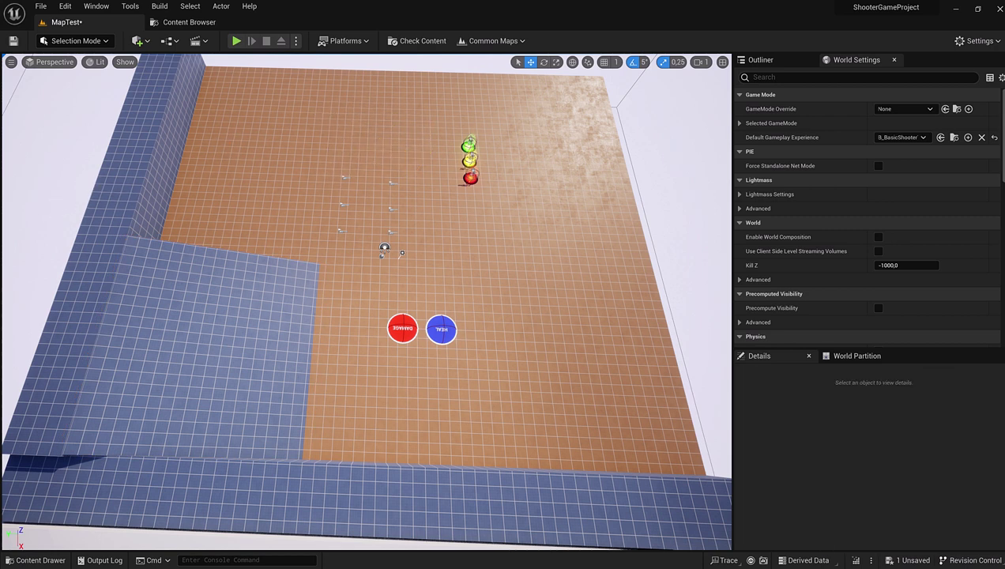
click(127, 215)
ctrl+click(275, 429)
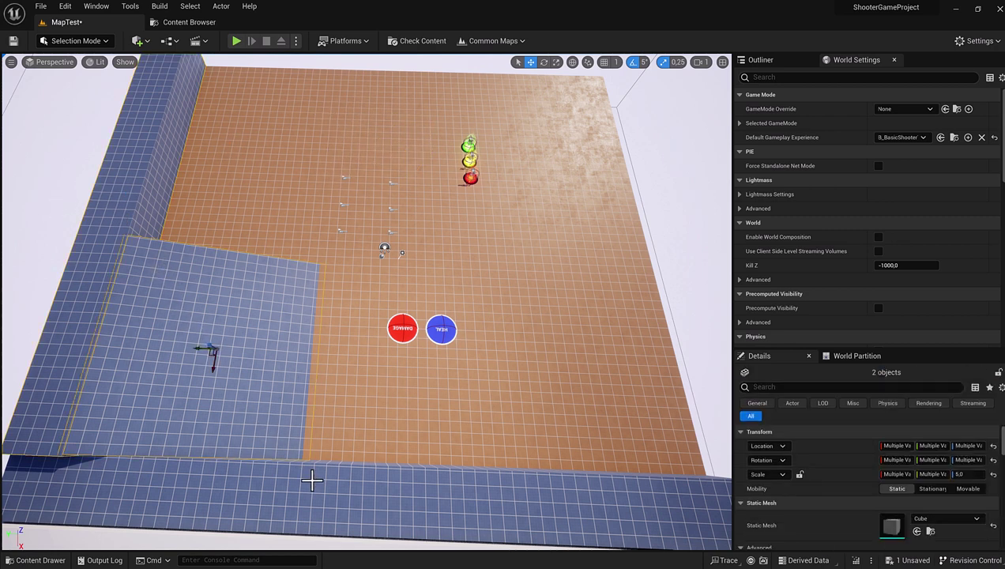
ctrl+click(316, 483)
click(309, 175)
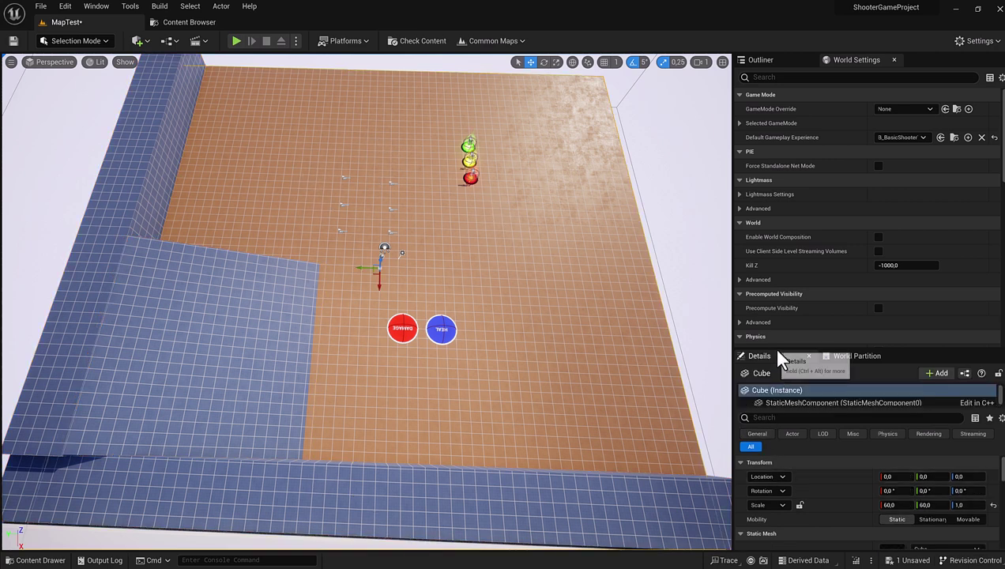
Step: Set the main floor Cube's Element 0 material to MI_MS_Blue_2
drag(777, 348, 778, 150)
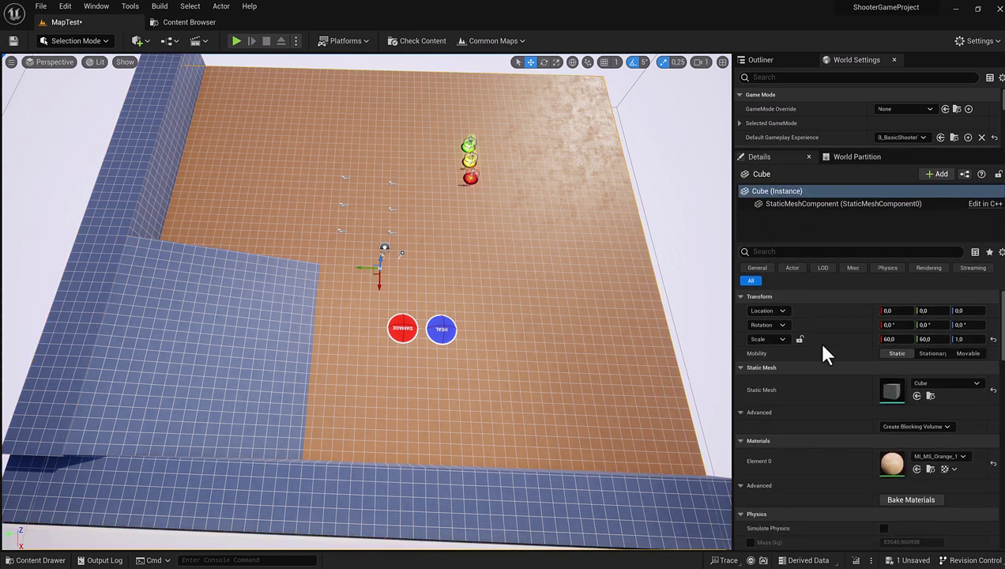
scroll(818, 423, down, 3)
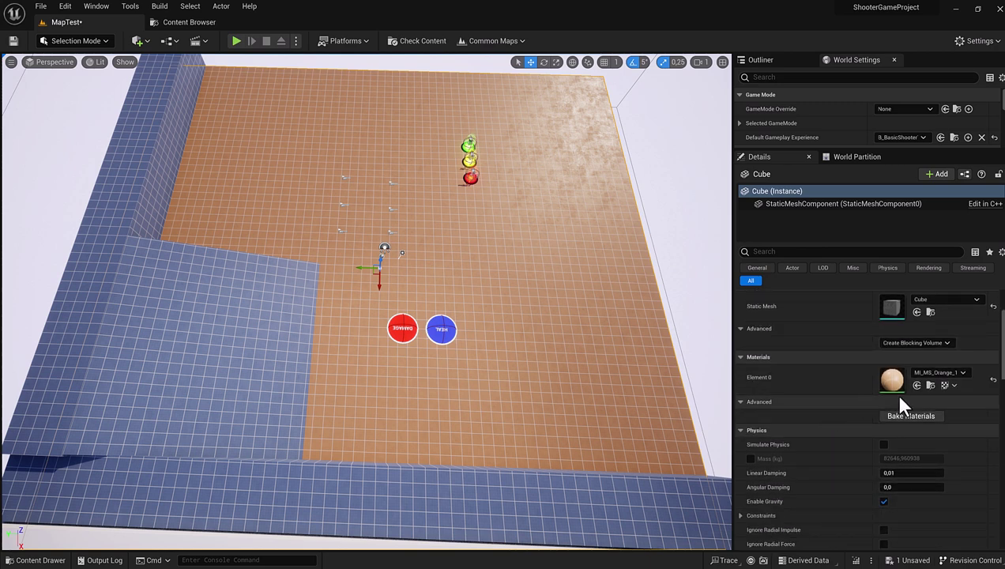
click(944, 372)
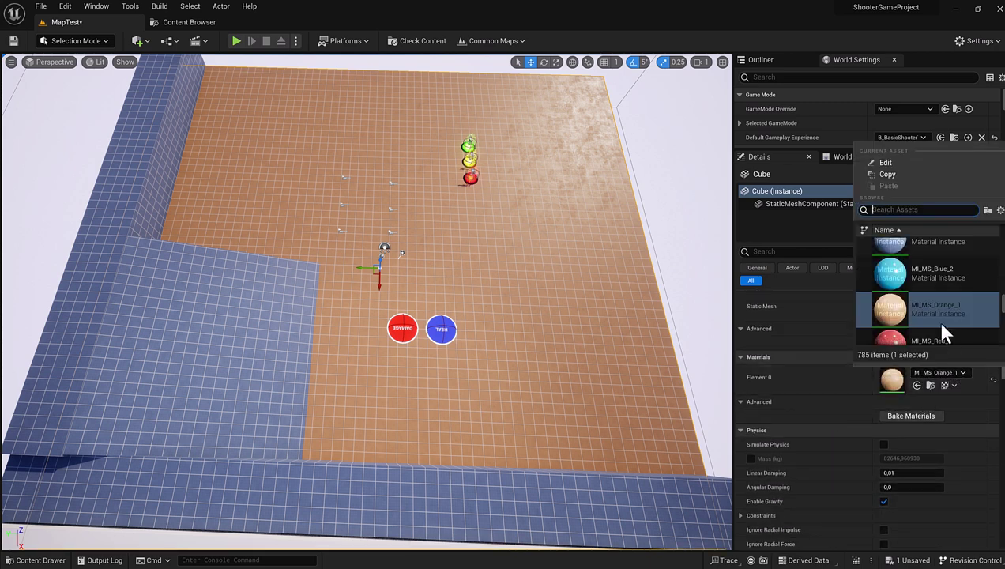
click(905, 277)
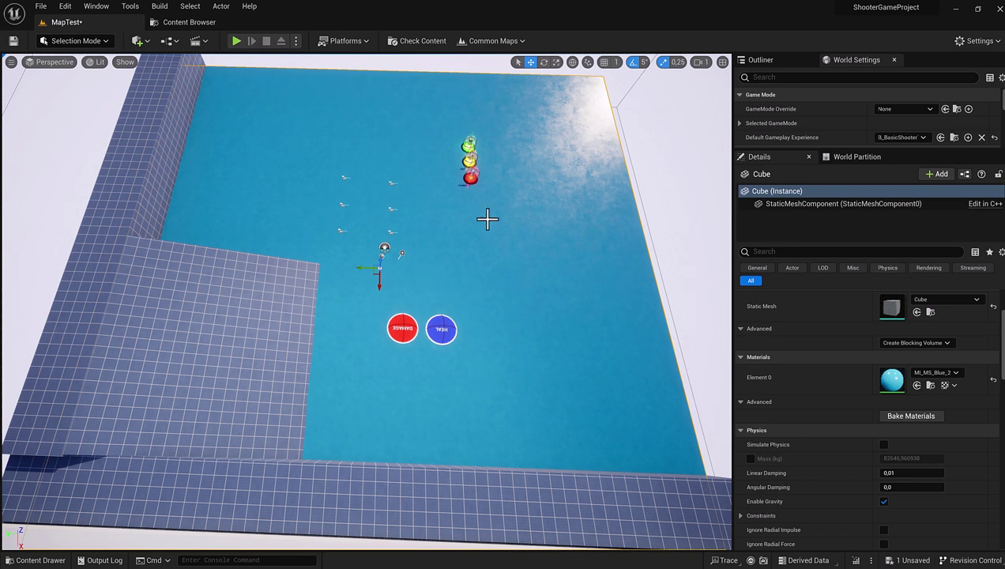
Step: Apply MI_MetalChroma to the left wall, raised L-shaped floor and near border strip
click(138, 199)
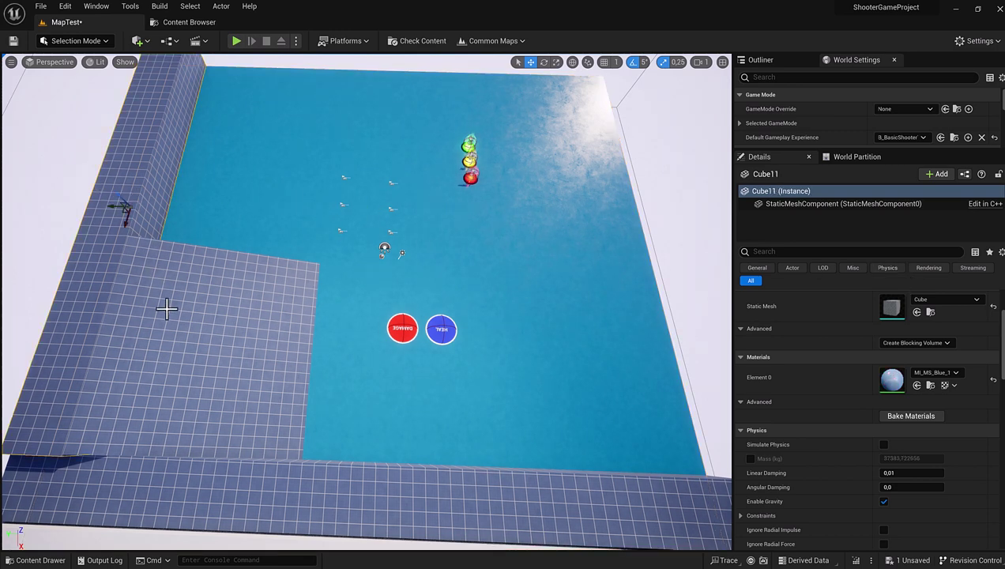
ctrl+click(183, 354)
ctrl+click(87, 500)
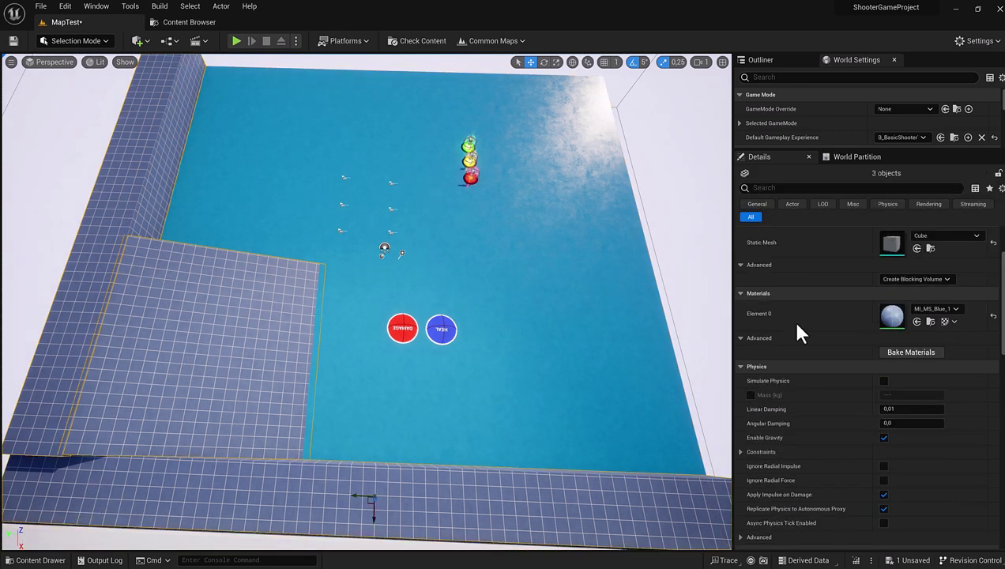
click(925, 311)
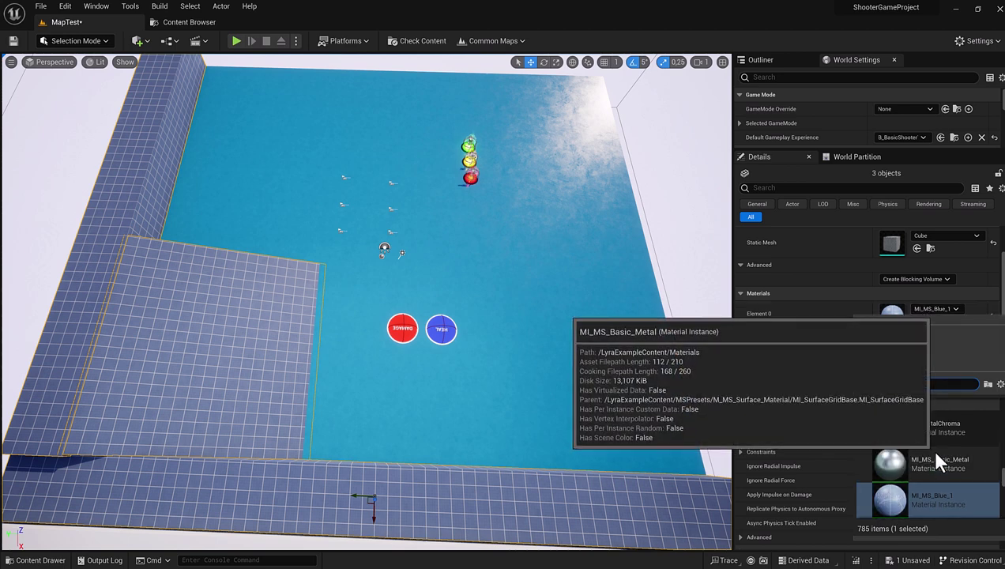
click(944, 432)
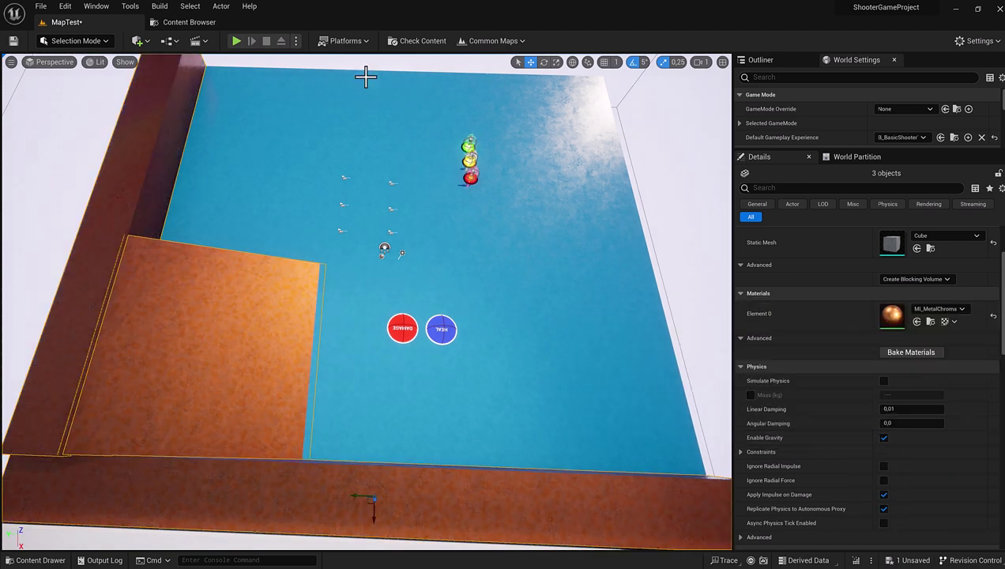
Step: Move the DAMAGE and HEAL pads to the floor's near edge and the green spawner beside HEAL
click(395, 328)
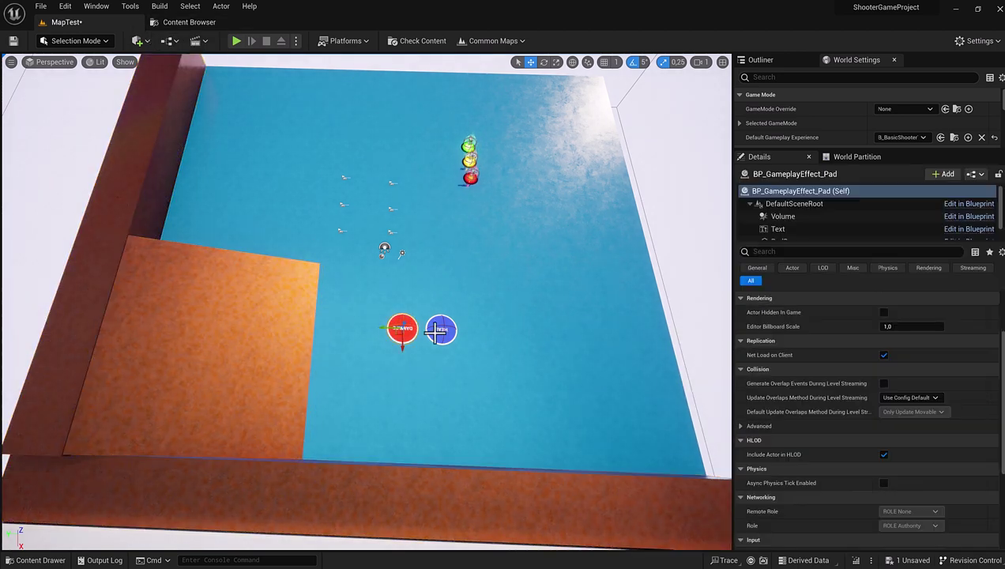
ctrl+click(449, 335)
drag(443, 345, 445, 456)
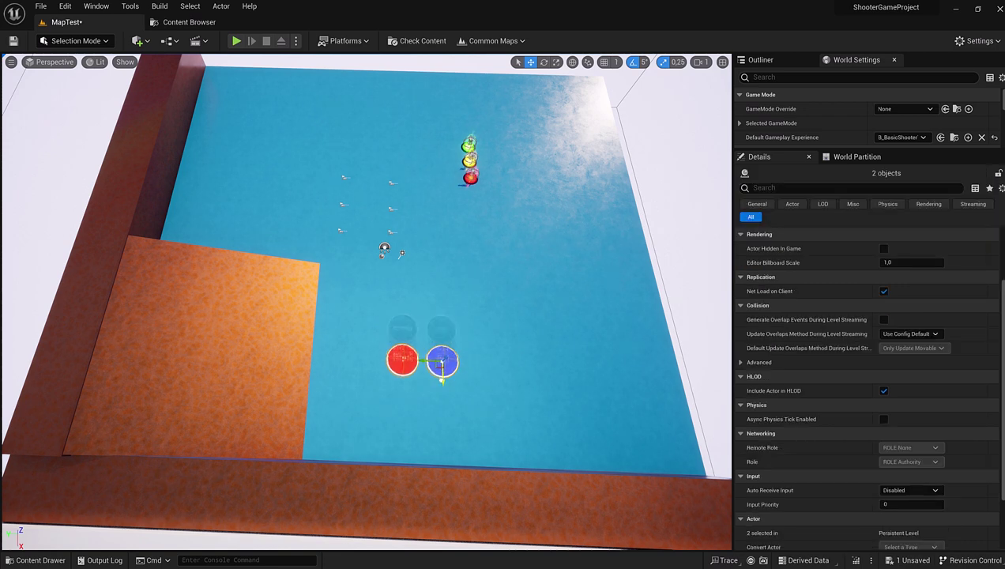
click(469, 147)
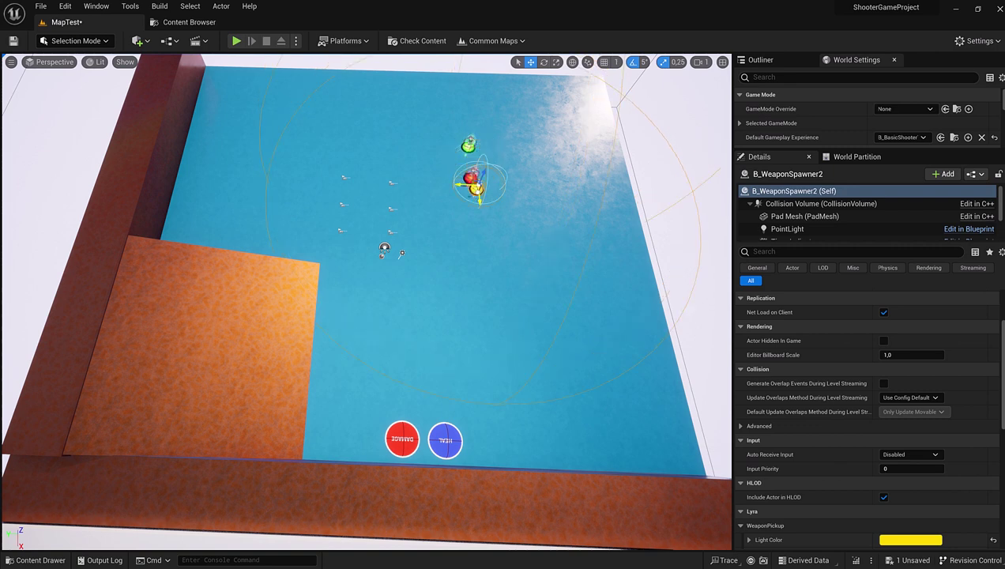
drag(470, 160, 482, 207)
click(469, 146)
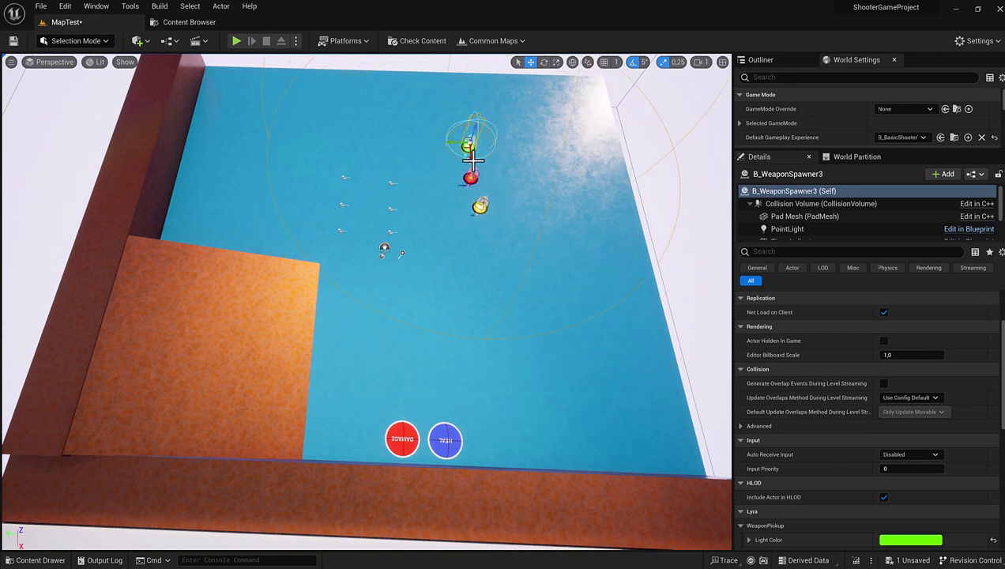
drag(472, 160, 486, 463)
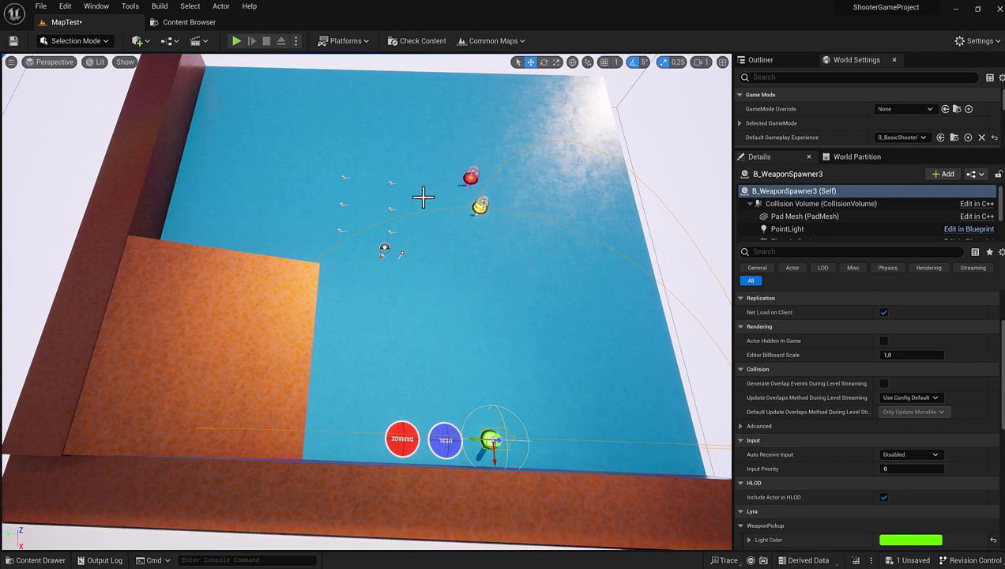
Step: Move the three player starts to the floor's upper right, then select the pink and yellow spawners
click(343, 178)
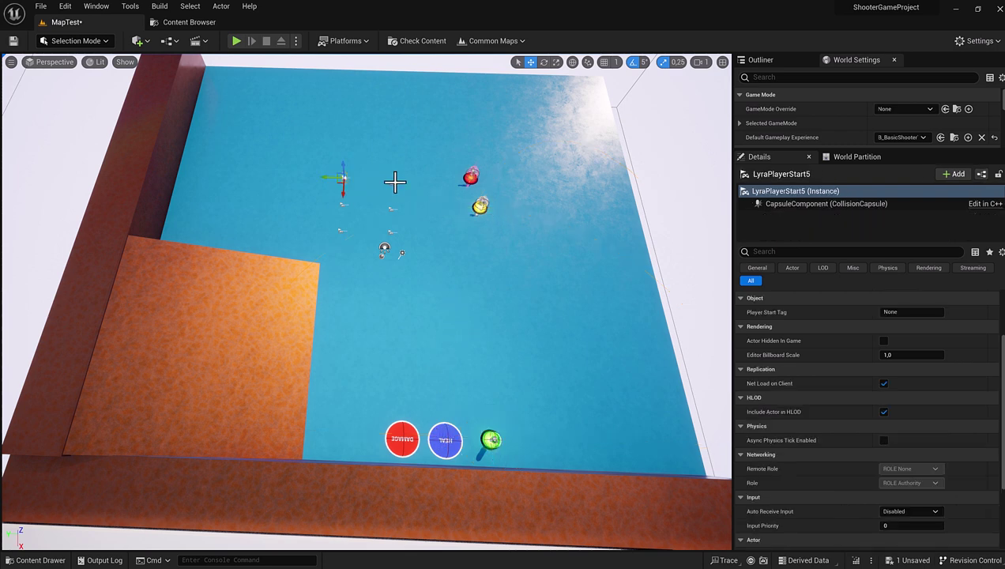
ctrl+click(392, 183)
ctrl+click(390, 210)
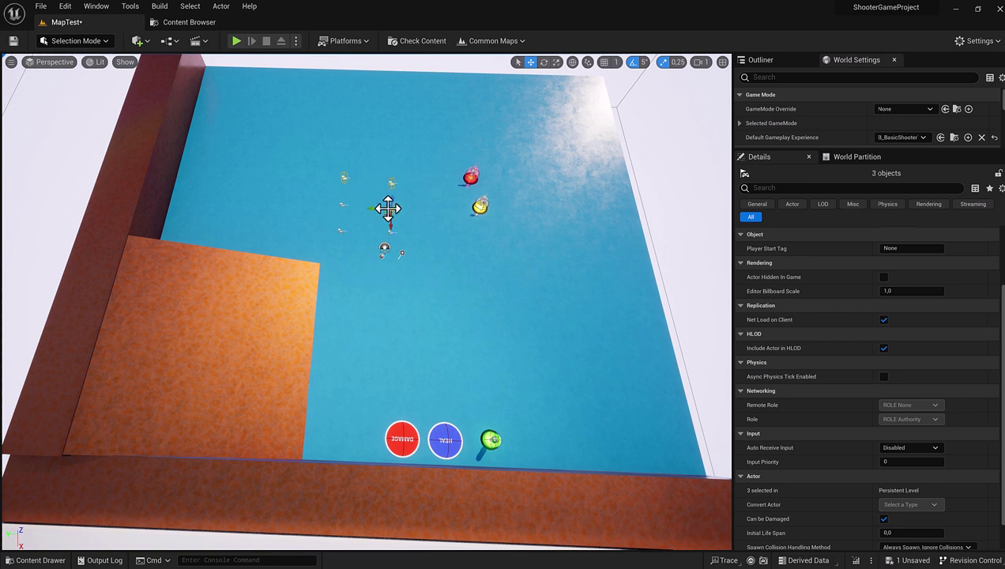
drag(339, 205, 528, 124)
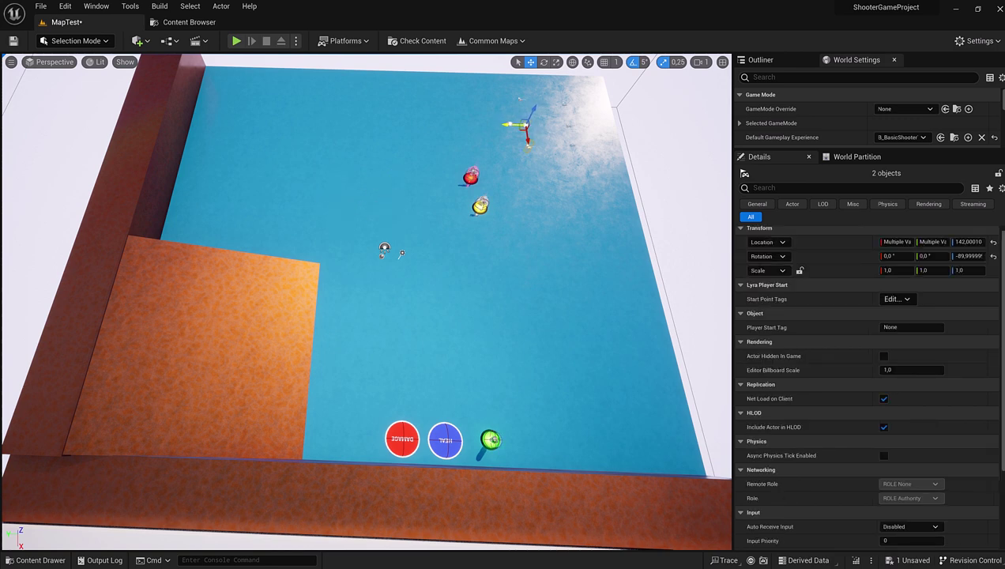
click(473, 177)
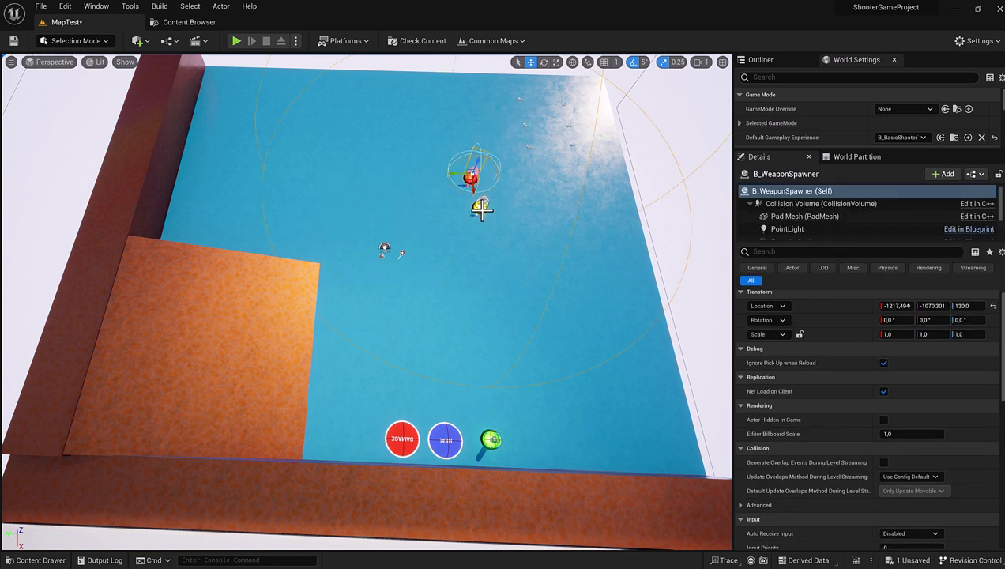
ctrl+click(481, 208)
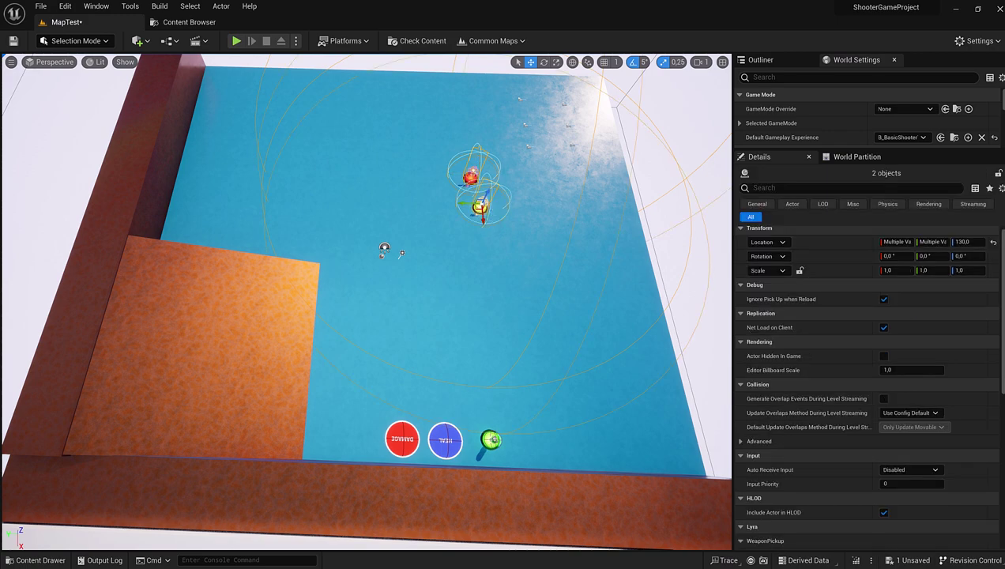
mouse_move(481, 208)
right_down()
mouse_move(506, 252)
mouse_move(399, 305)
right_up()
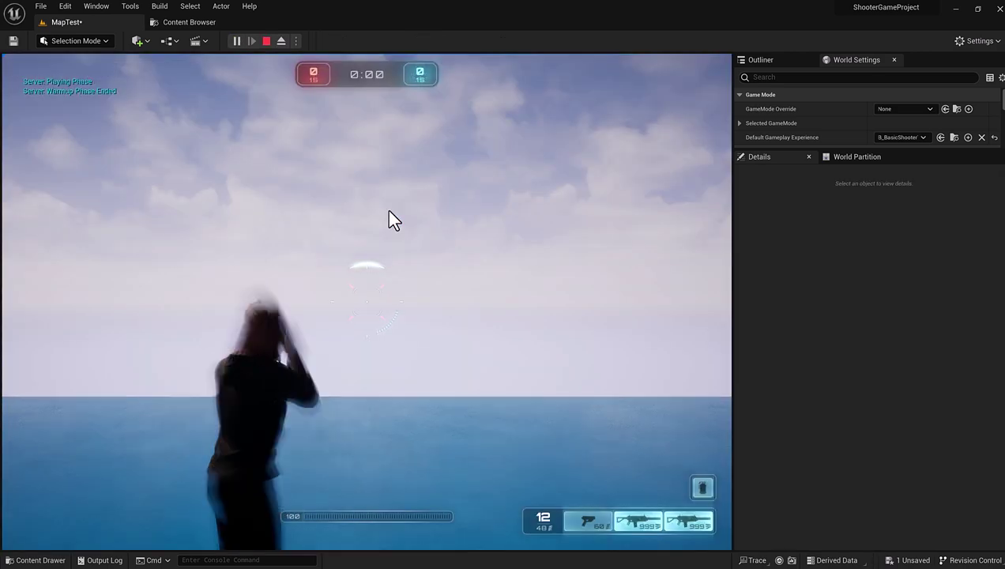
Step: Take control of the character in the running game near the yellow and pink weapon pads
click(389, 210)
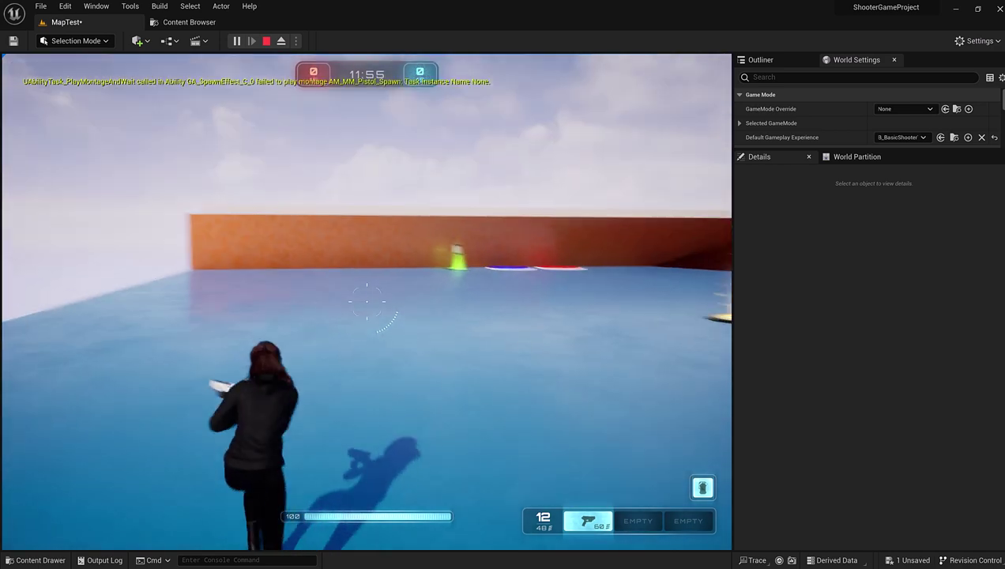
Step: Walk the character to and from the weapon pads, then end the play session
key(w)
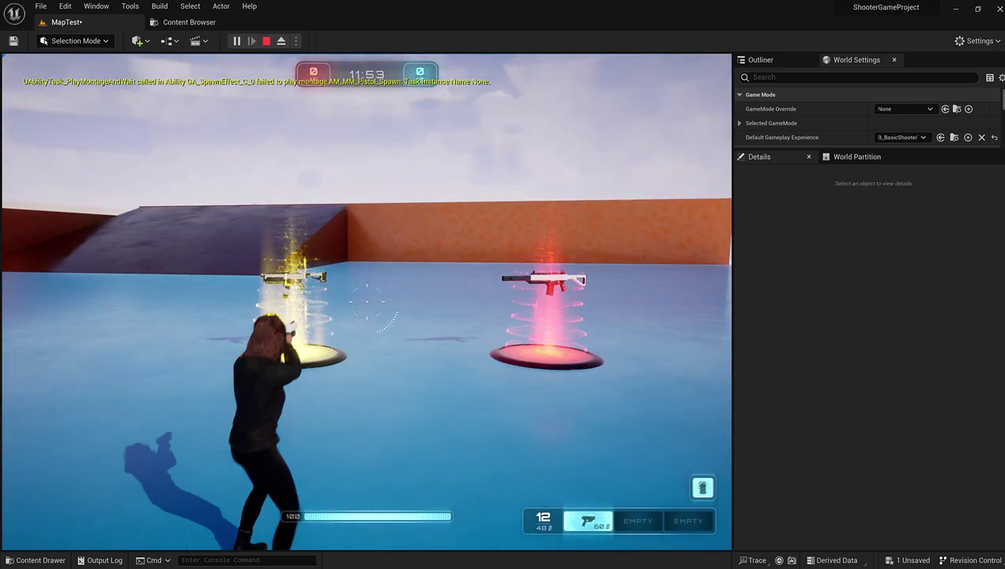
key(s)
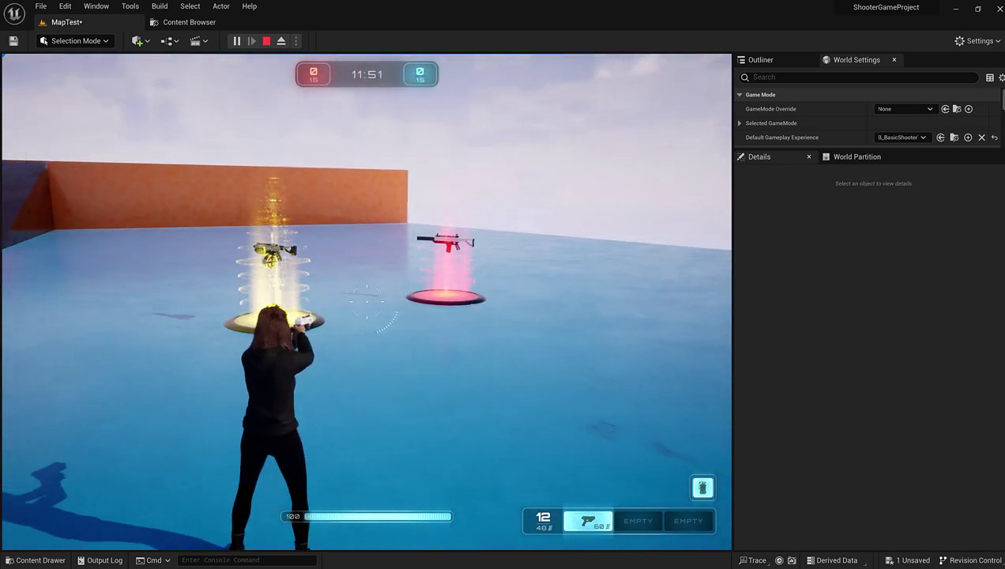
key(Escape)
click(362, 330)
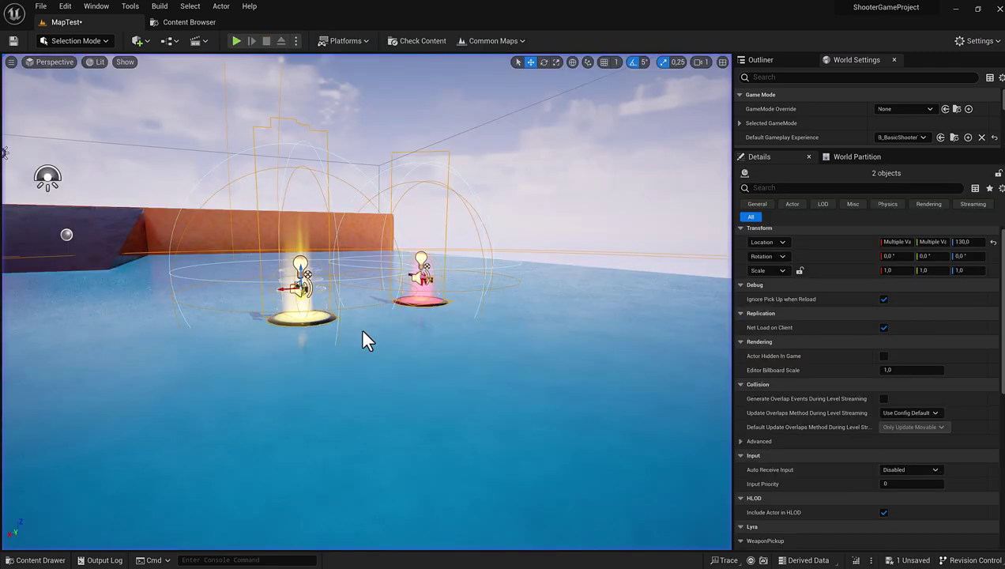
Step: Delete the yellow weapon spawner, leaving the pink spawner selected
click(393, 341)
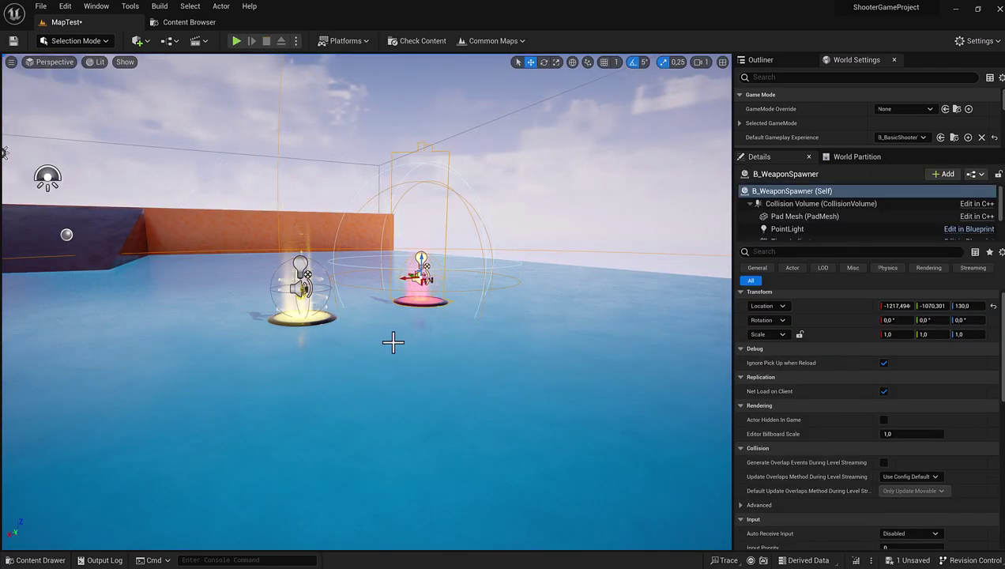
click(337, 333)
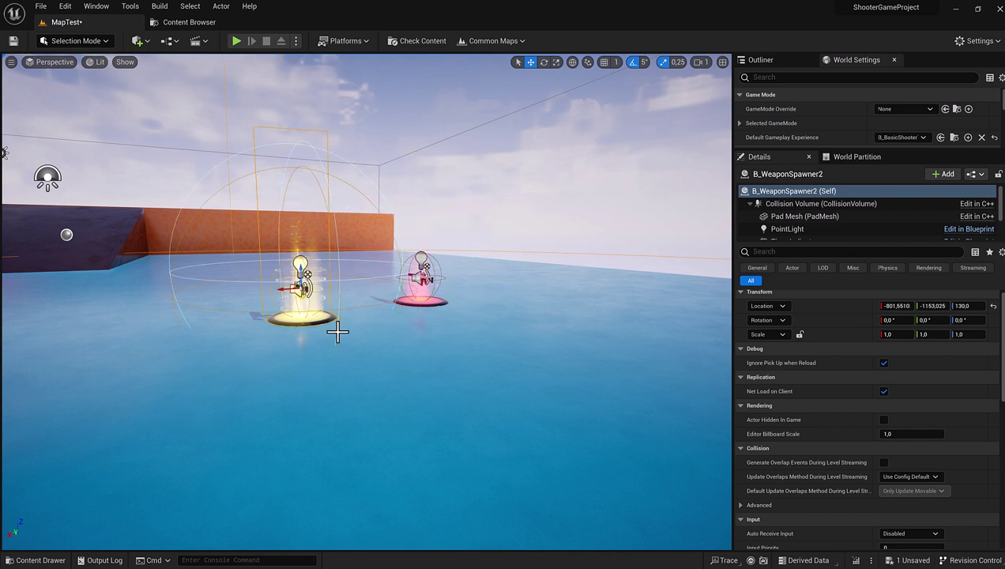
key(Delete)
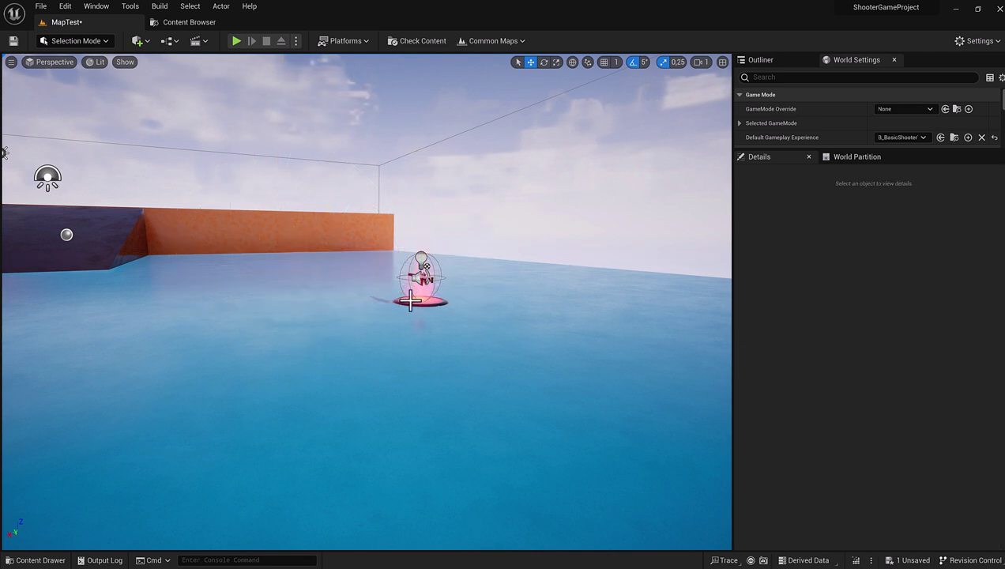
click(418, 303)
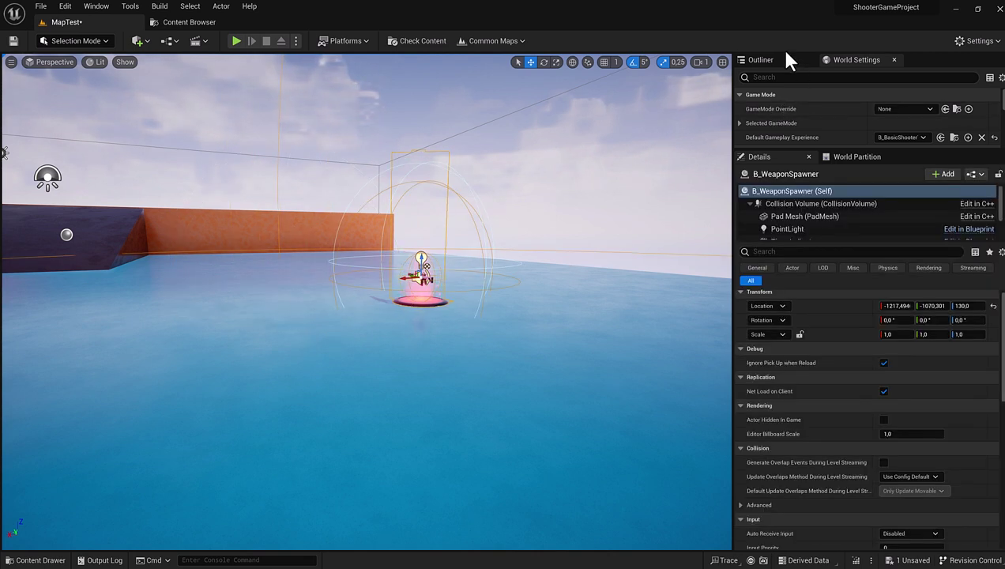
Step: Show the Outliner and enlarge it to list all 23 actors in MapTest
click(784, 60)
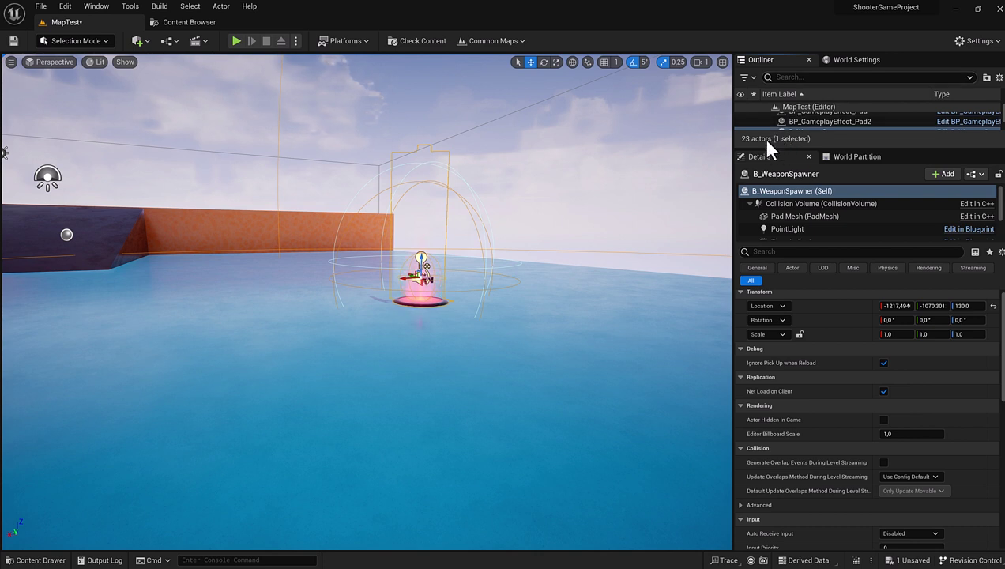
drag(762, 149, 763, 335)
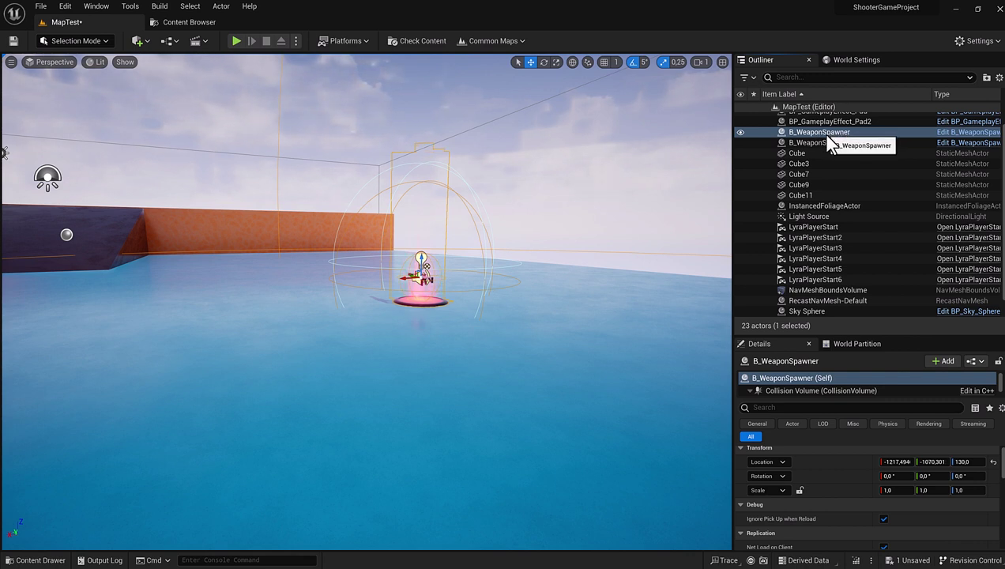
scroll(821, 134, up, 1)
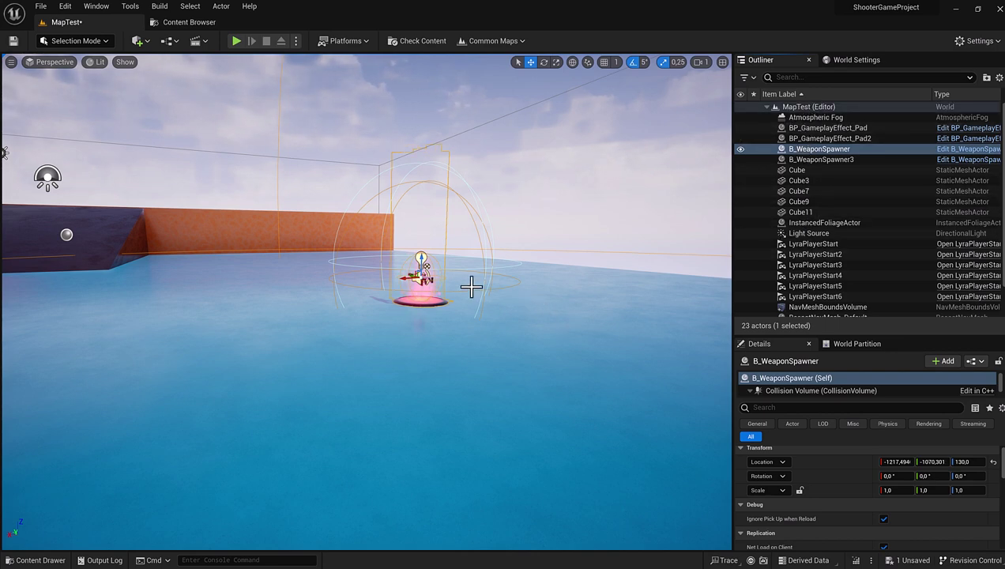
Step: Move the pink weapon spawner toward the far wall and frame it
drag(471, 287, 466, 237)
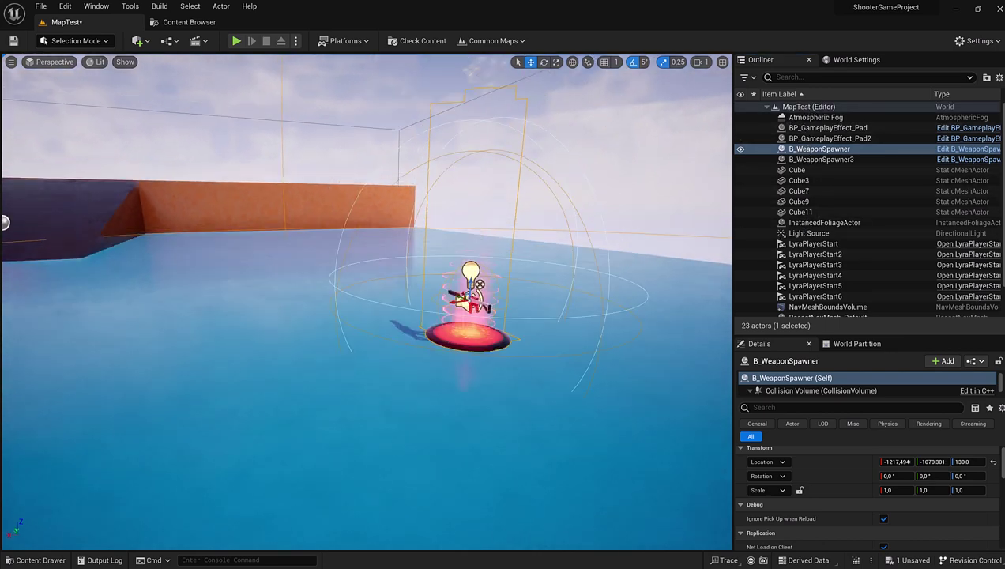
drag(476, 297, 476, 339)
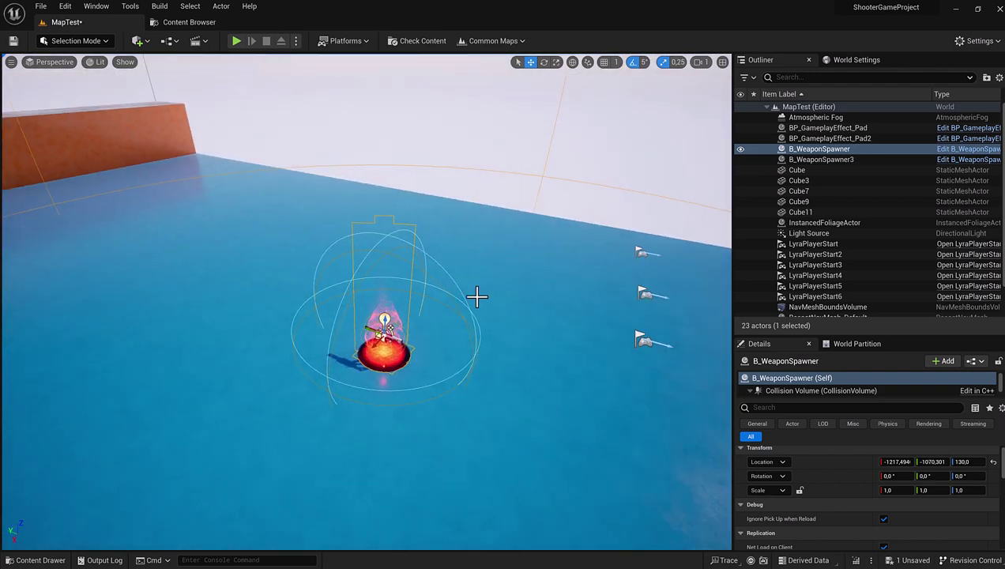
drag(378, 353, 514, 215)
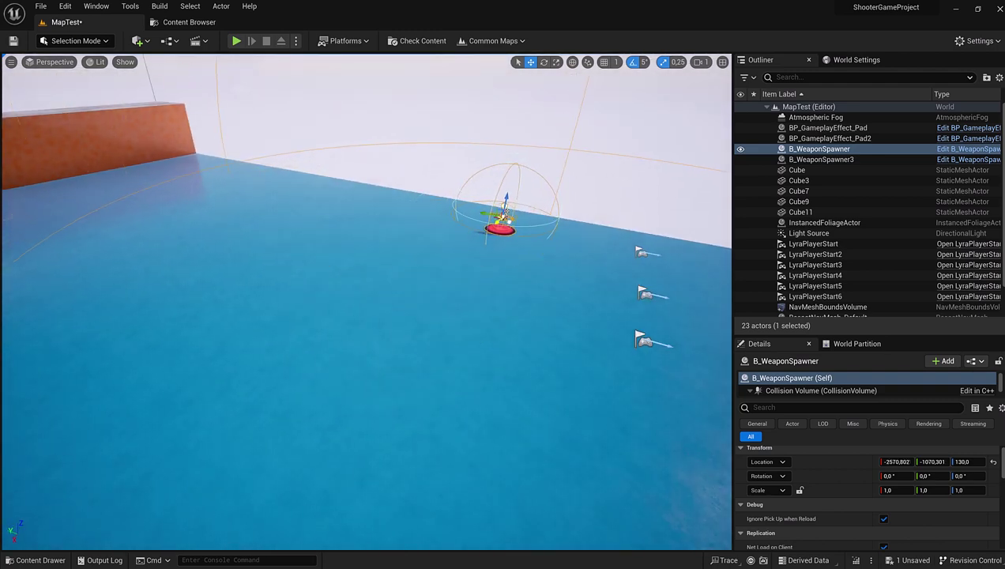
key(f)
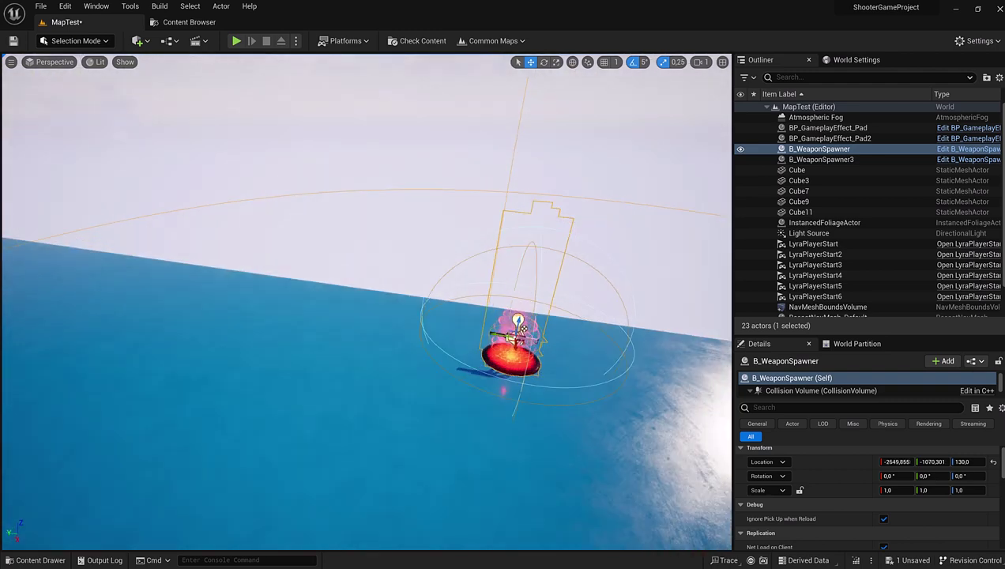
alt+drag(476, 271, 507, 310)
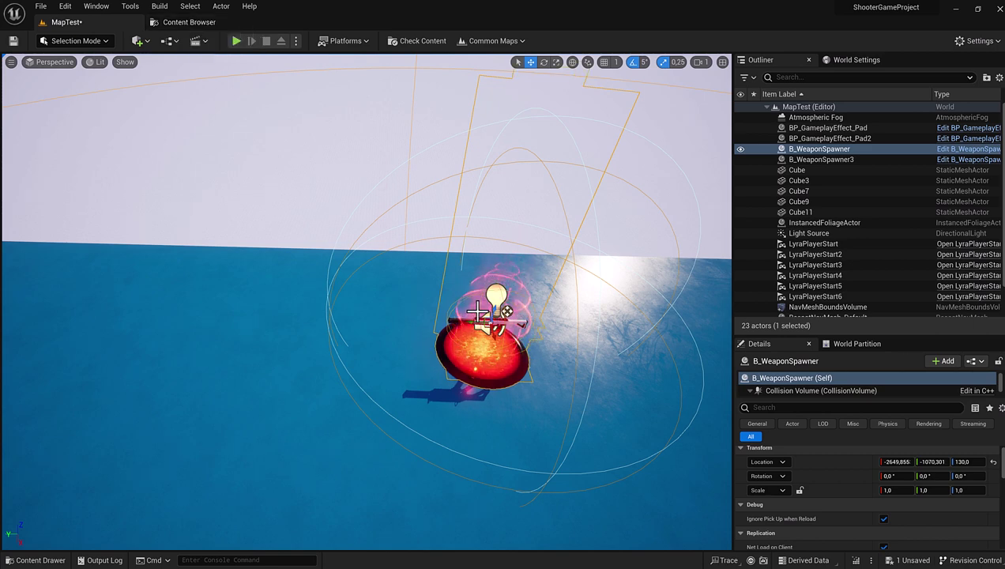
mouse_move(464, 364)
alt+mouse_down()
mouse_move(477, 312)
mouse_move(442, 316)
alt+mouse_up()
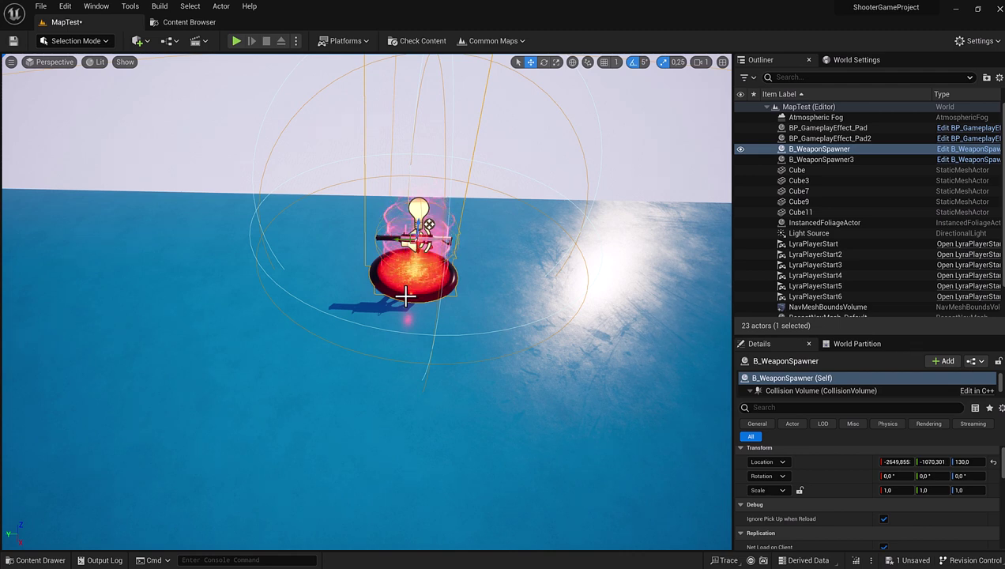
Step: Duplicate the spawner with Ctrl+D and slide the copy to the left
right_click(95, 203)
key(Escape)
click(393, 282)
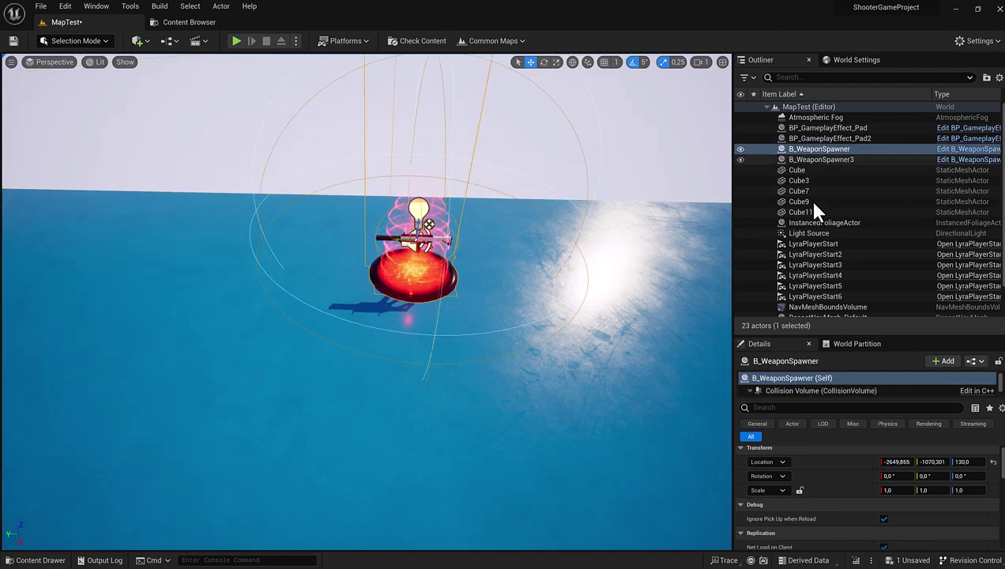
key(ctrl+d)
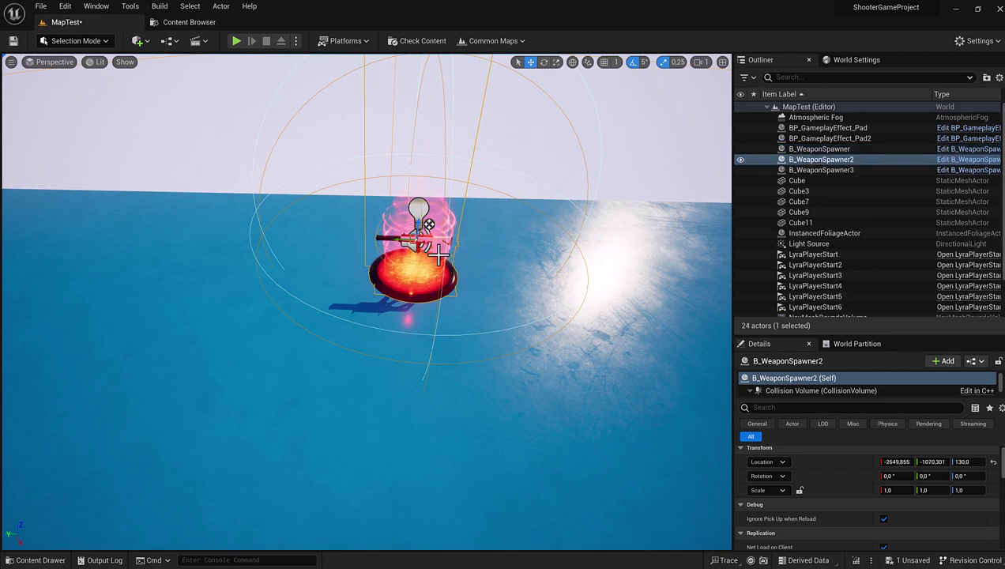
drag(402, 241, 268, 239)
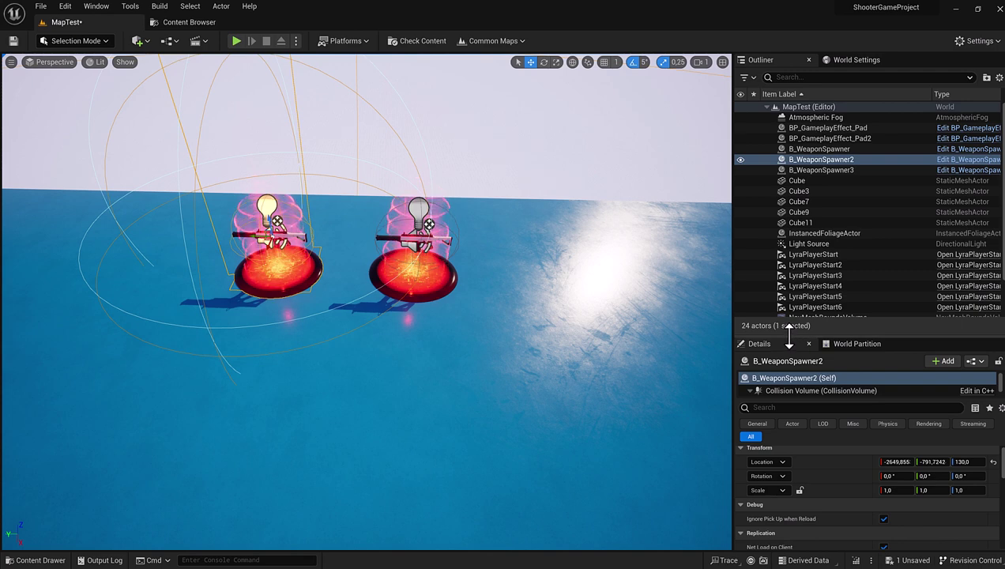
drag(794, 333, 794, 189)
scroll(804, 372, down, 3)
scroll(802, 371, down, 5)
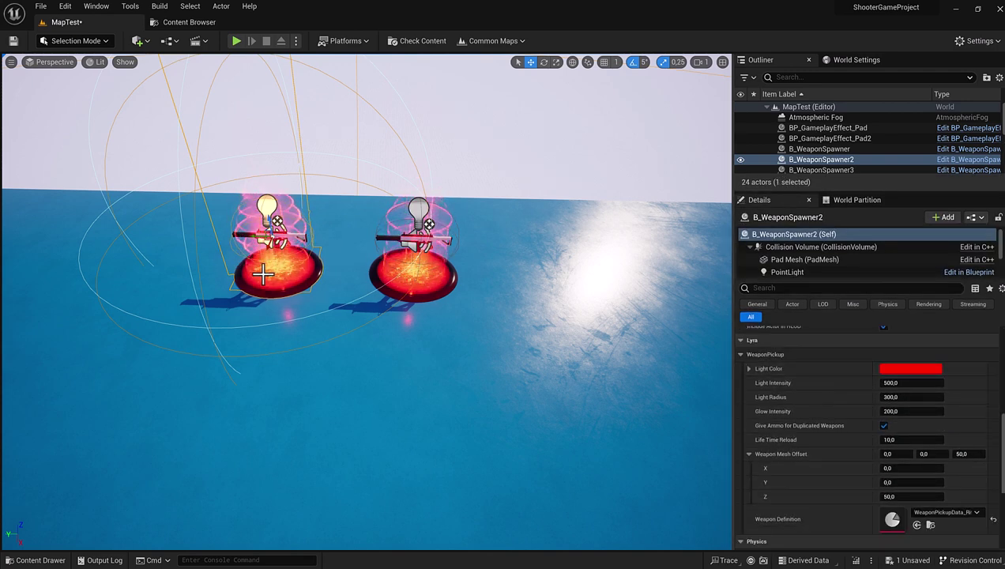
Step: Change the duplicate spawner's pad light colour to near-white
click(906, 369)
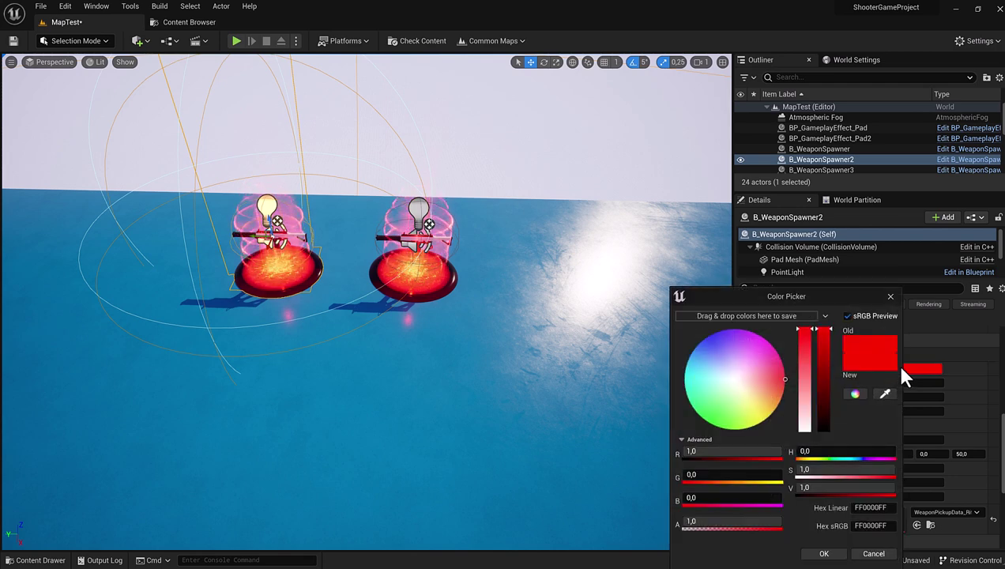
click(732, 377)
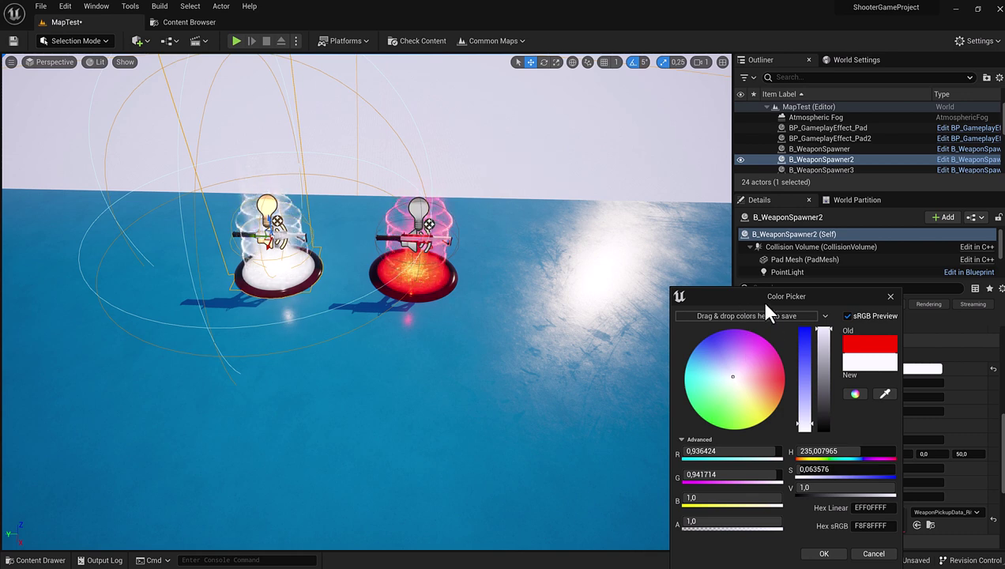
drag(759, 299, 737, 226)
click(802, 479)
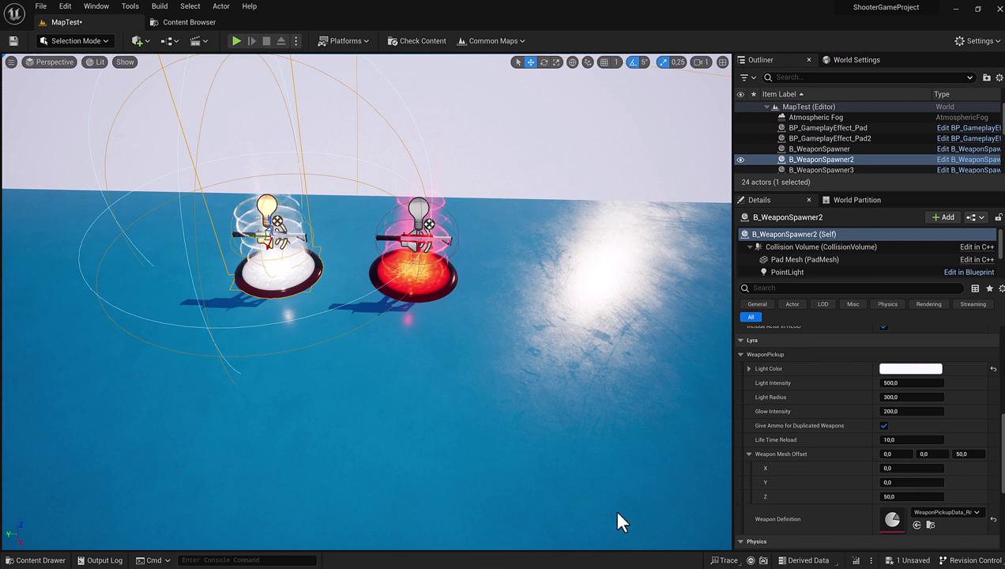
Step: Filter the Weapon Definition asset list by 'PISTOL'
scroll(926, 427, down, 2)
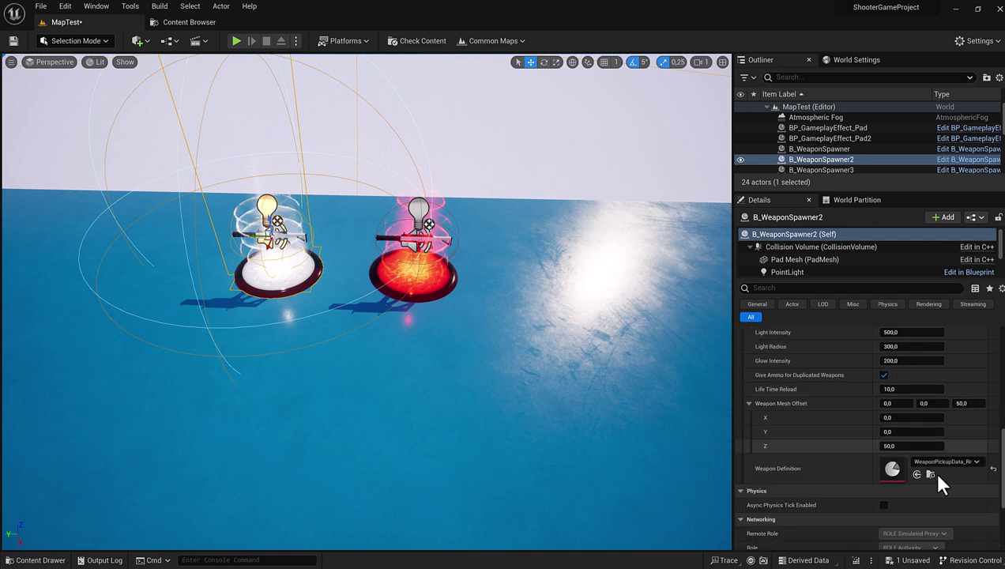
click(932, 461)
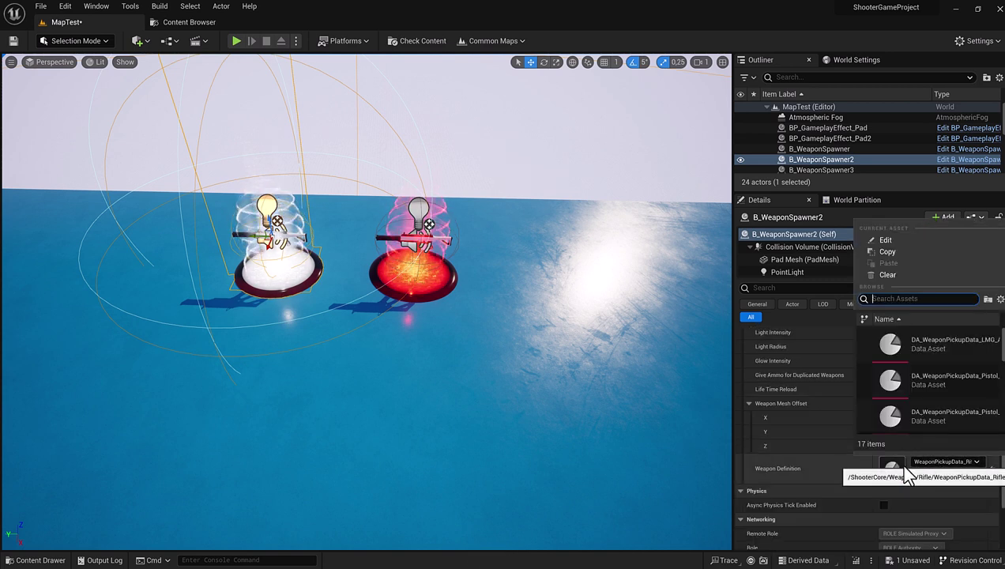
scroll(802, 409, up, 2)
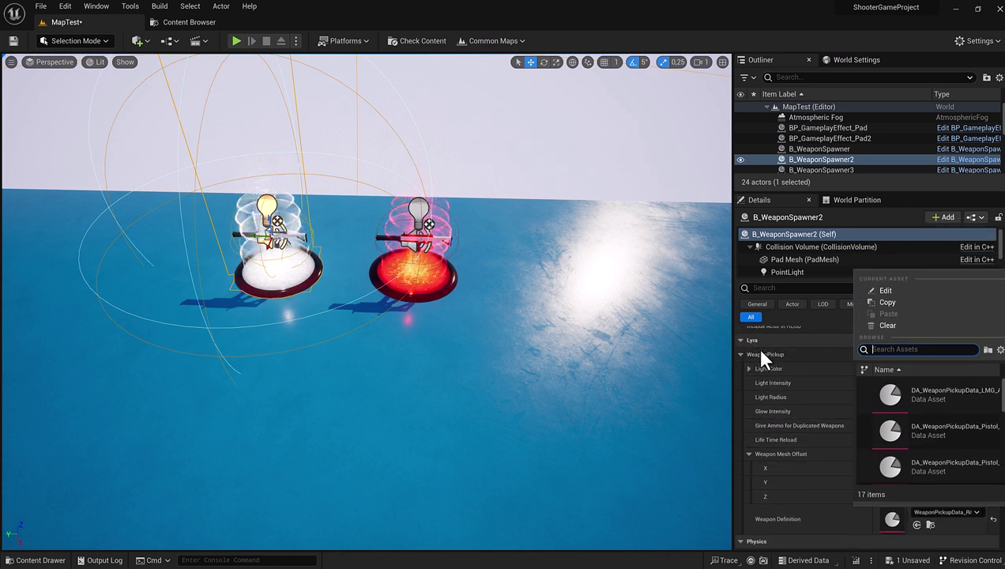
scroll(780, 381, down, 2)
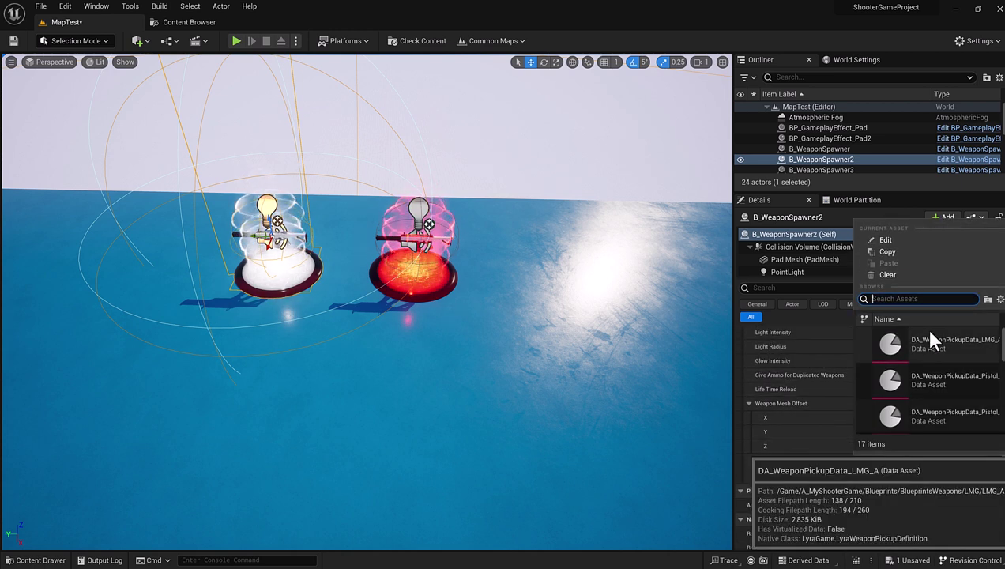
text(PISTOL)
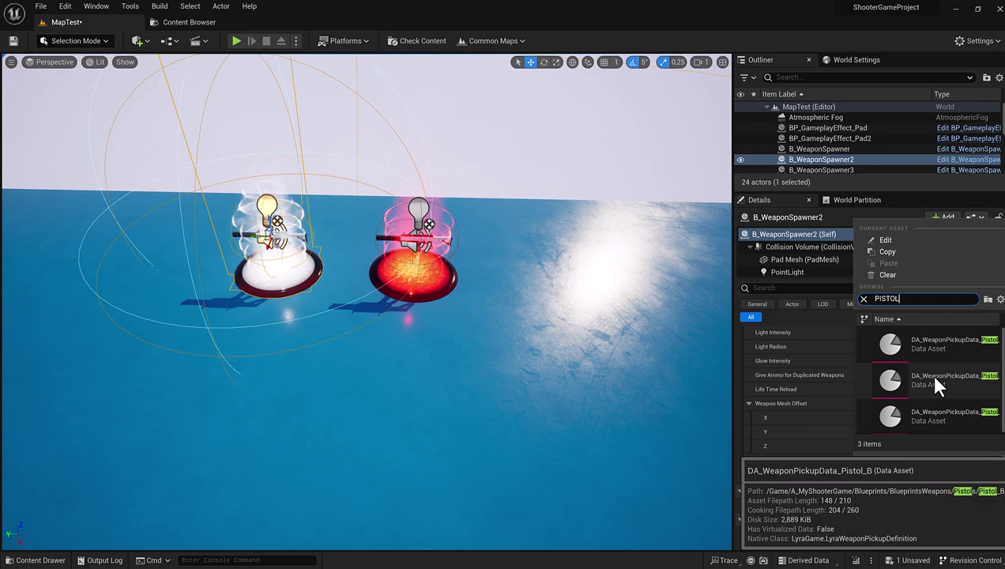
Step: Assign a pistol pickup as the white-lit spawner's weapon definition
click(935, 359)
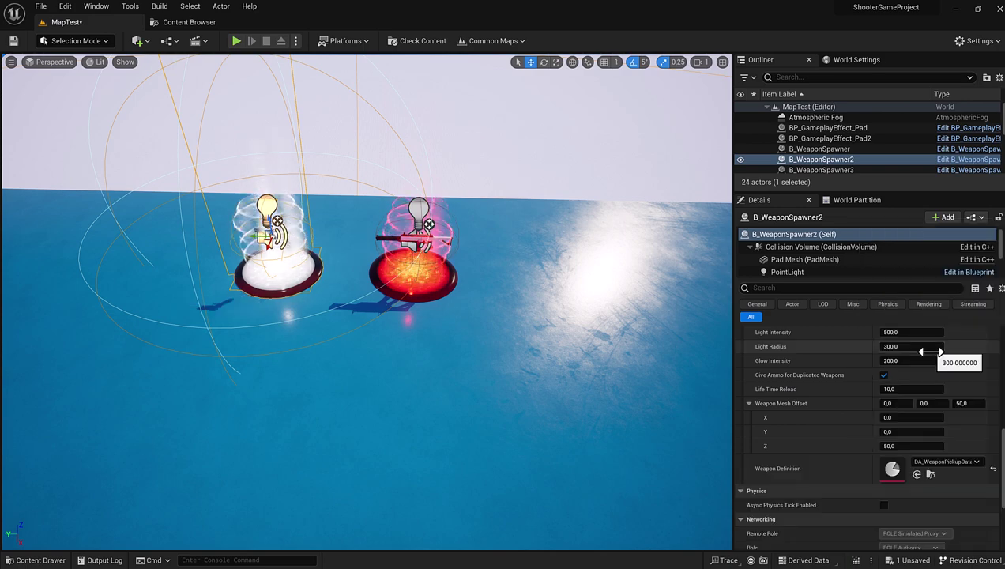
key(f)
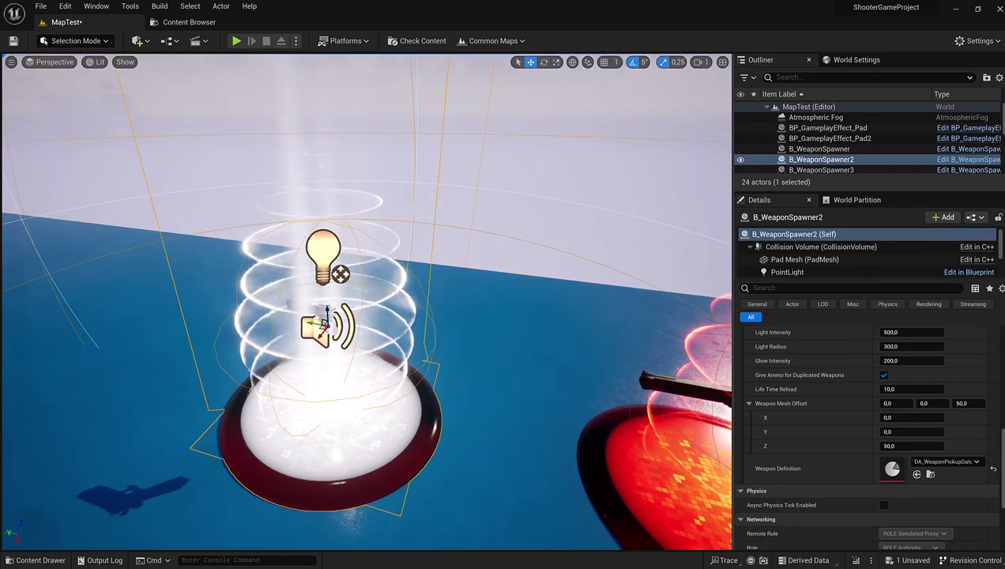
scroll(276, 248, down, 5)
scroll(485, 320, down, 6)
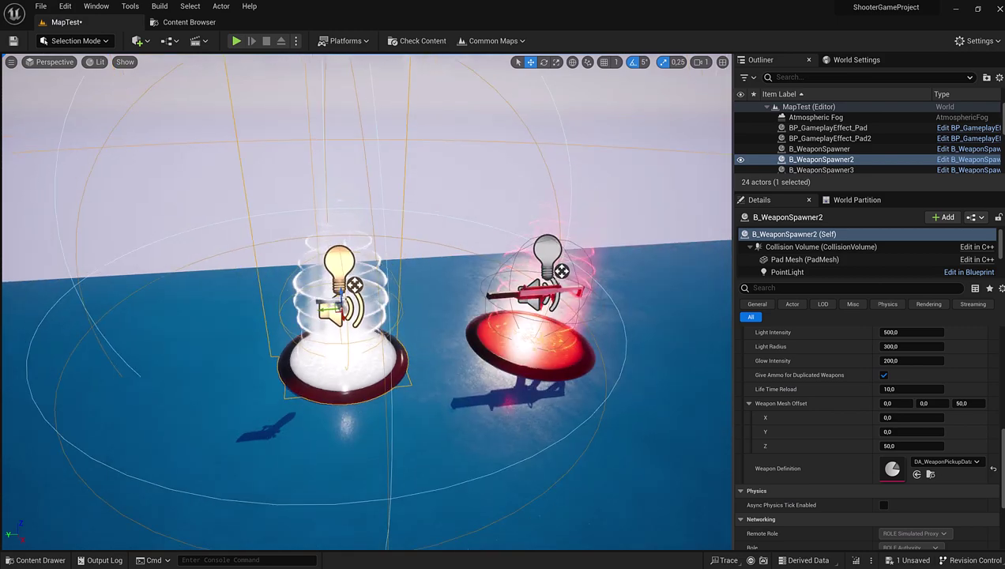
Step: Duplicate the red-lit spawner and place the copy right of the other two
click(504, 339)
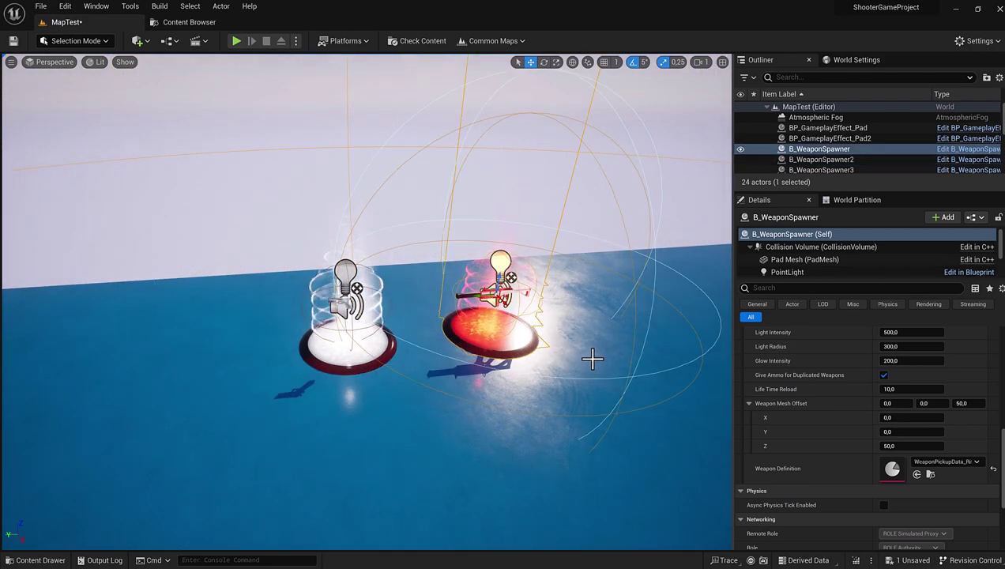
right_drag(592, 359, 660, 347)
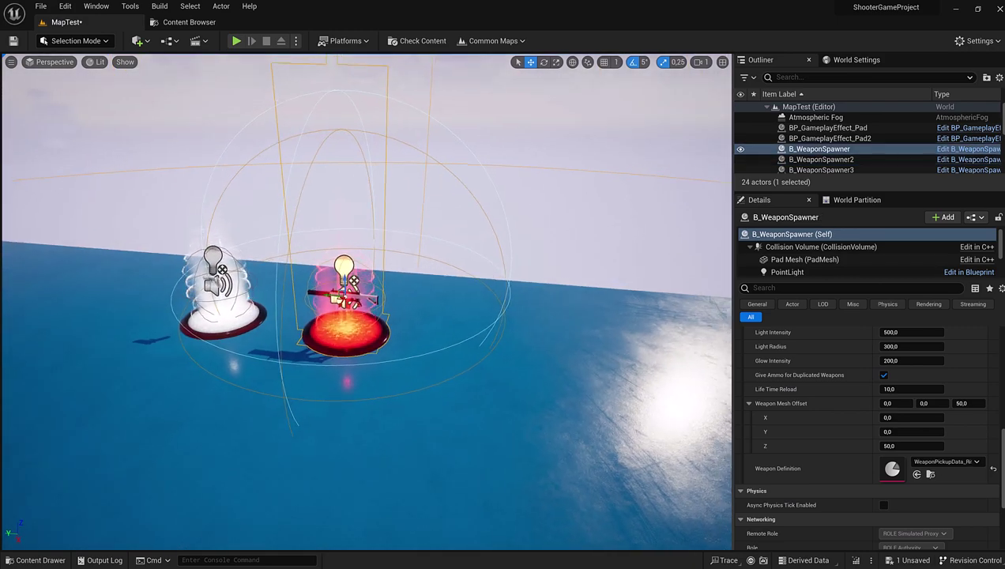
key(ctrl+d)
drag(313, 301, 442, 310)
Step: Set the new spawner's weapon definition to the Shotgun_A pickup via a 'shot' search
click(932, 461)
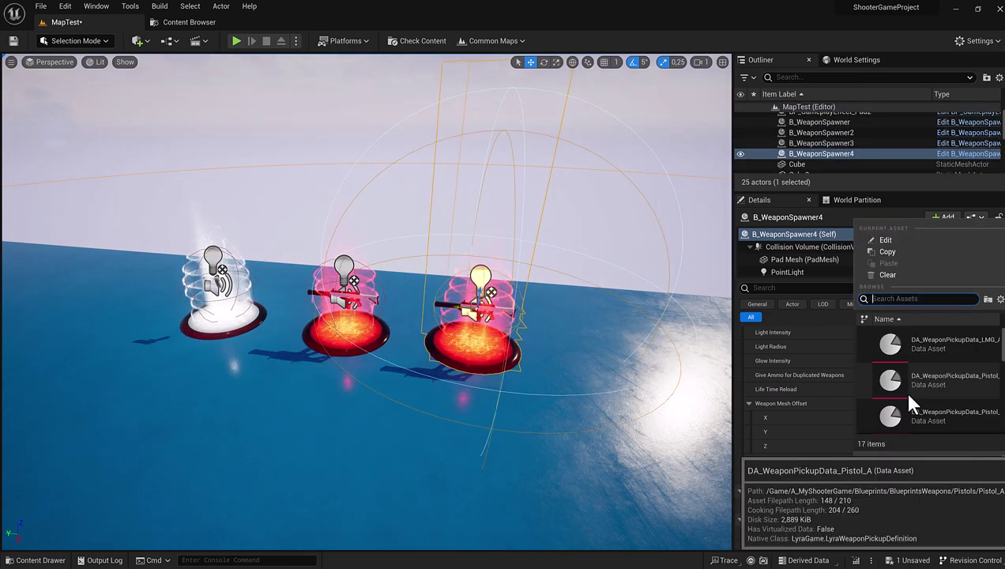
text(shot)
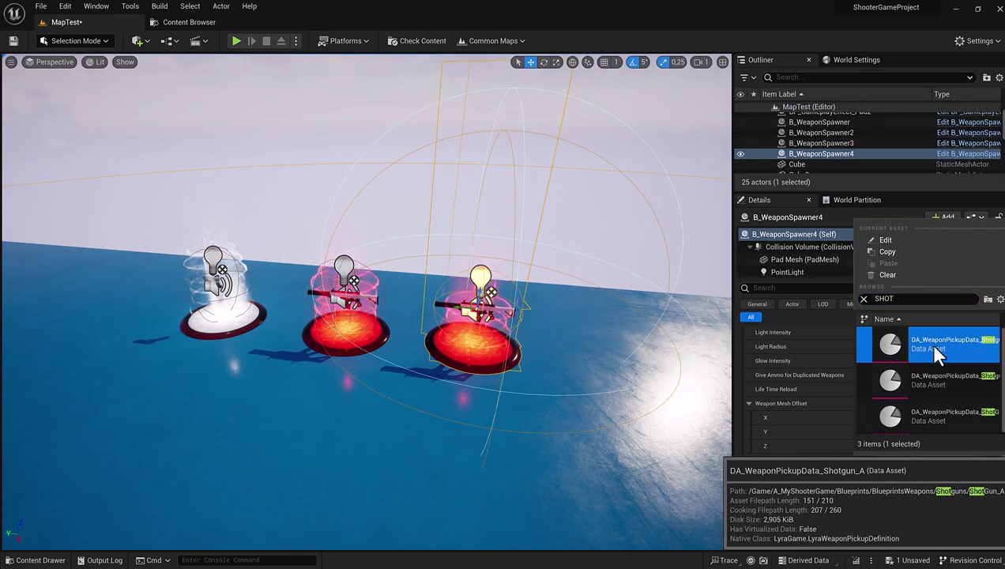
click(927, 342)
drag(367, 411, 367, 332)
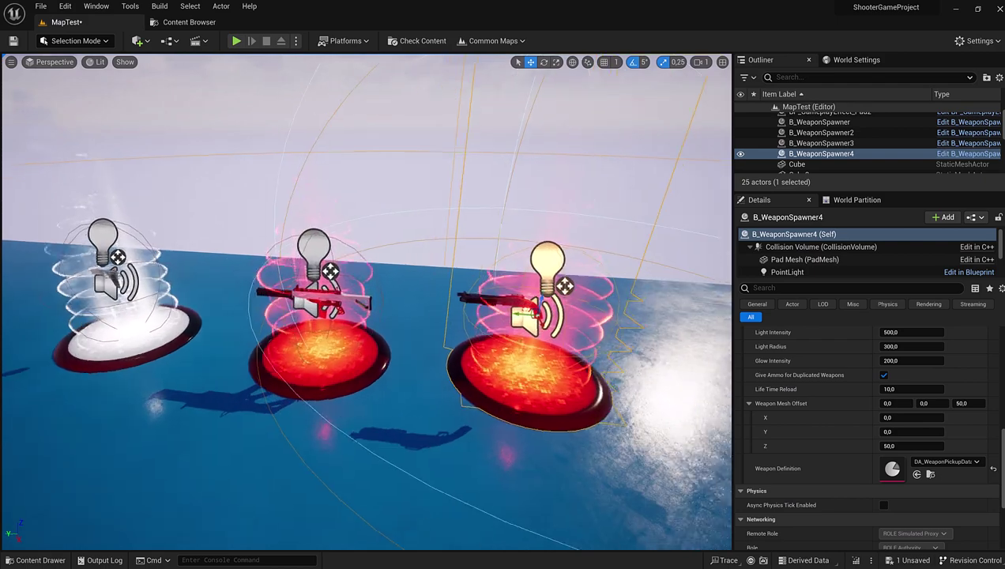
drag(162, 213, 161, 253)
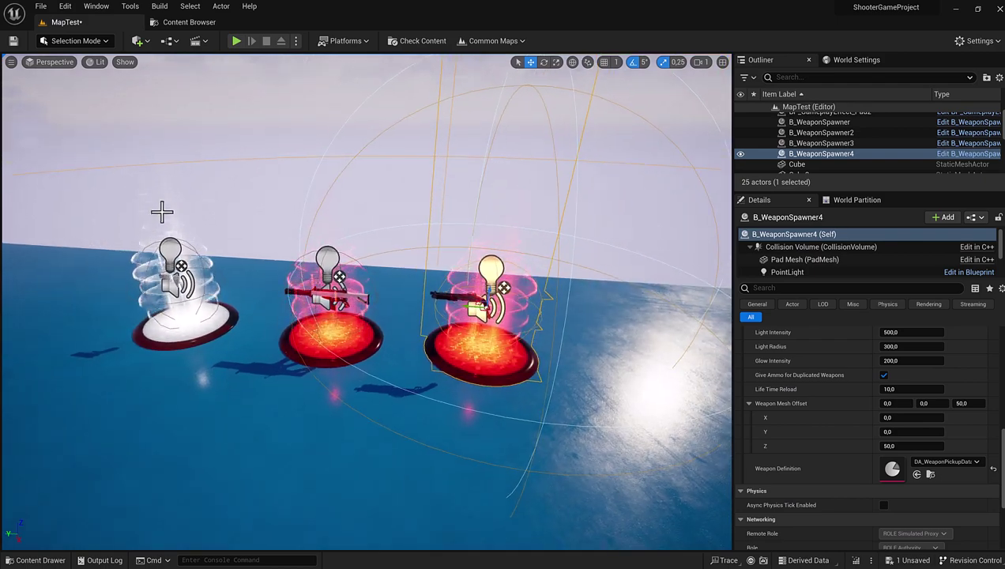
drag(222, 65, 222, 110)
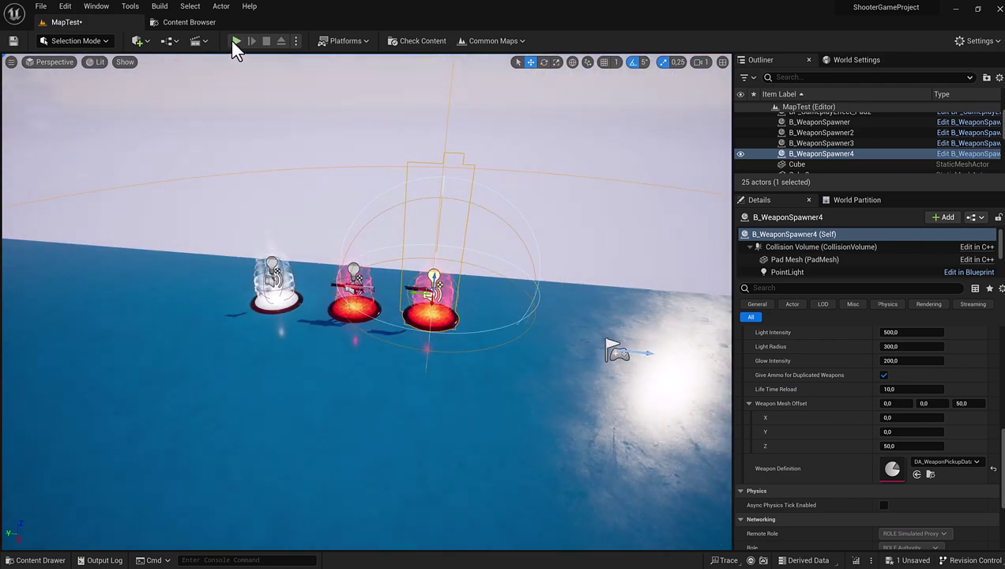
Step: Play the level in editor with Alt+P to check the three weapon pads, then stop
key(alt+p)
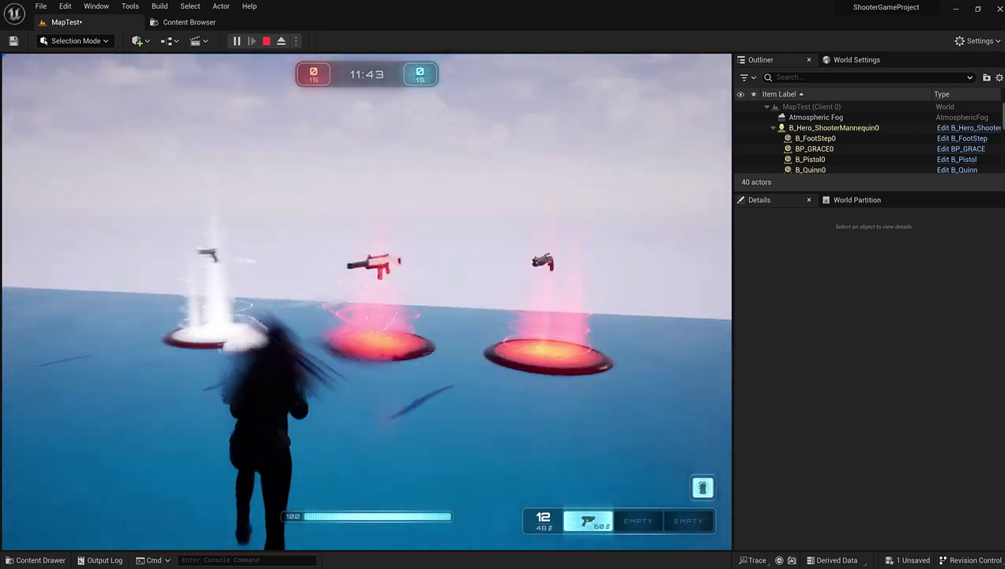
key(Escape)
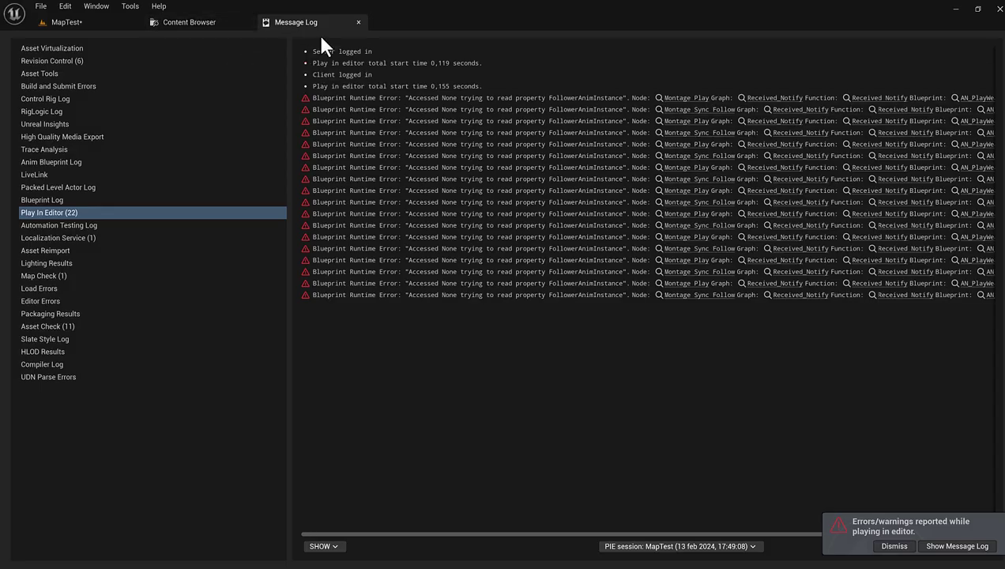
Step: Close the Message Log, bringing back the Content Browser at the Maps folder
click(359, 22)
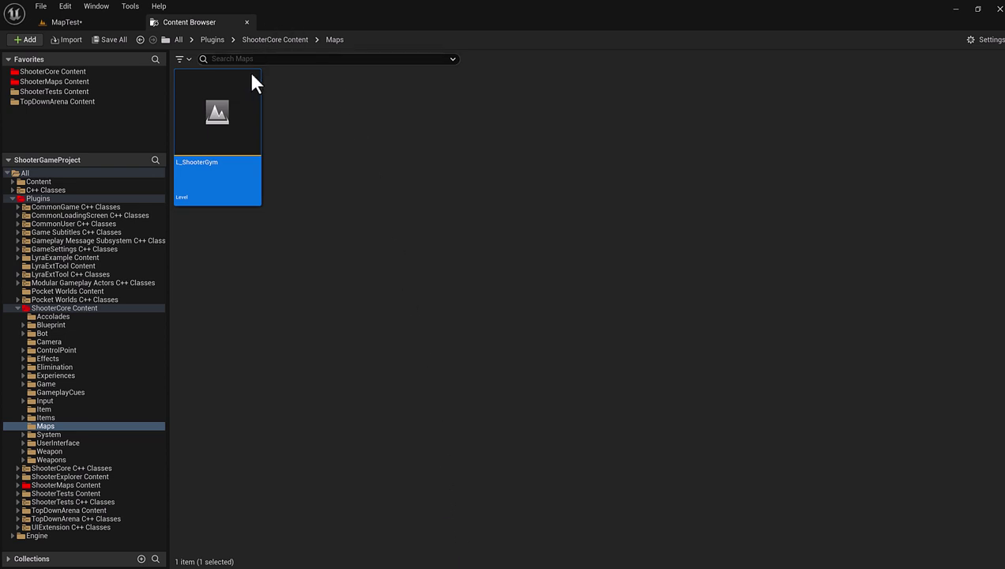
Step: Go up to the content root, then into Content > A_MyShooterGame
click(276, 44)
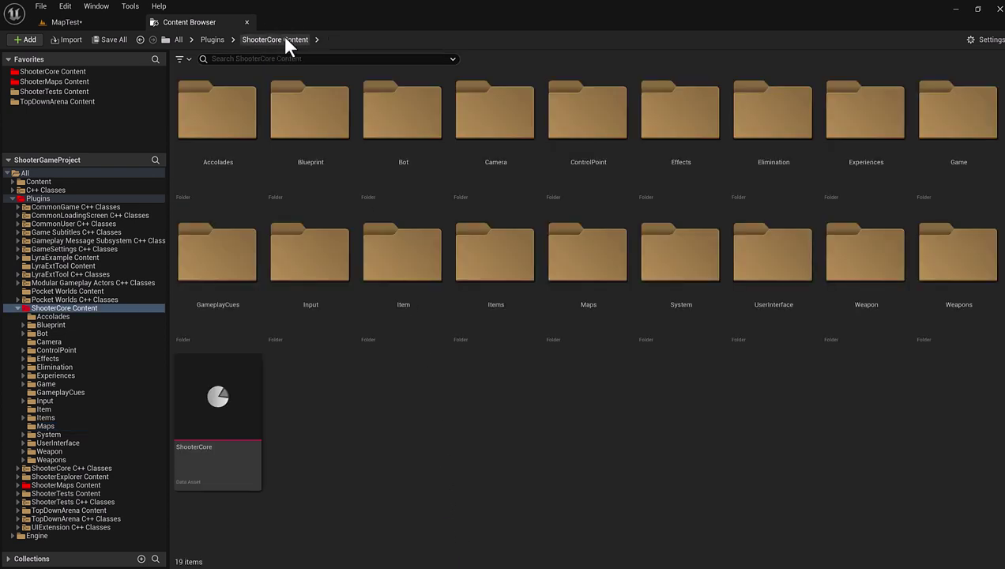
click(178, 40)
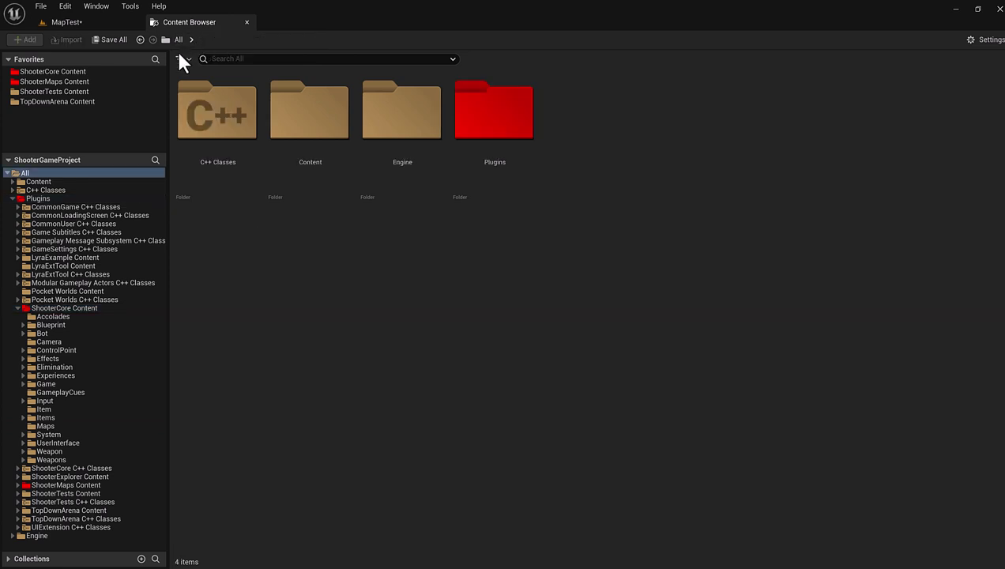
double_click(315, 165)
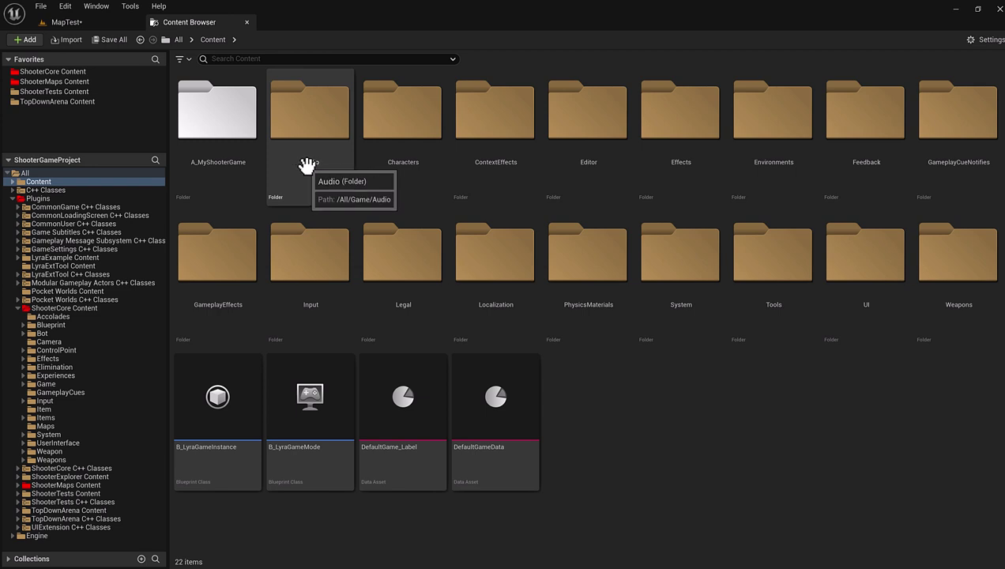
double_click(219, 142)
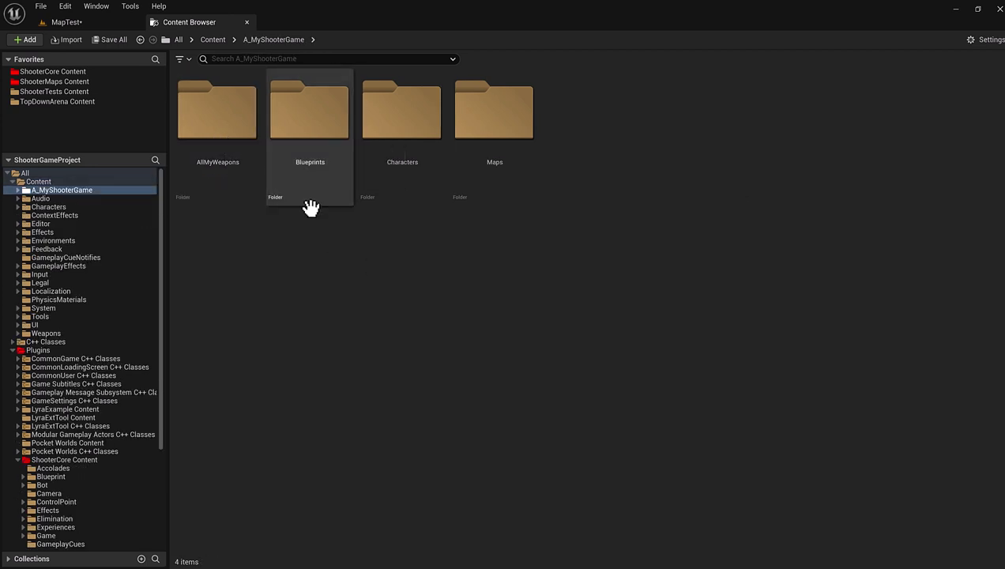
Step: Add a folder named 'CharacterTest' inside A_MyShooterGame/Characters
double_click(401, 174)
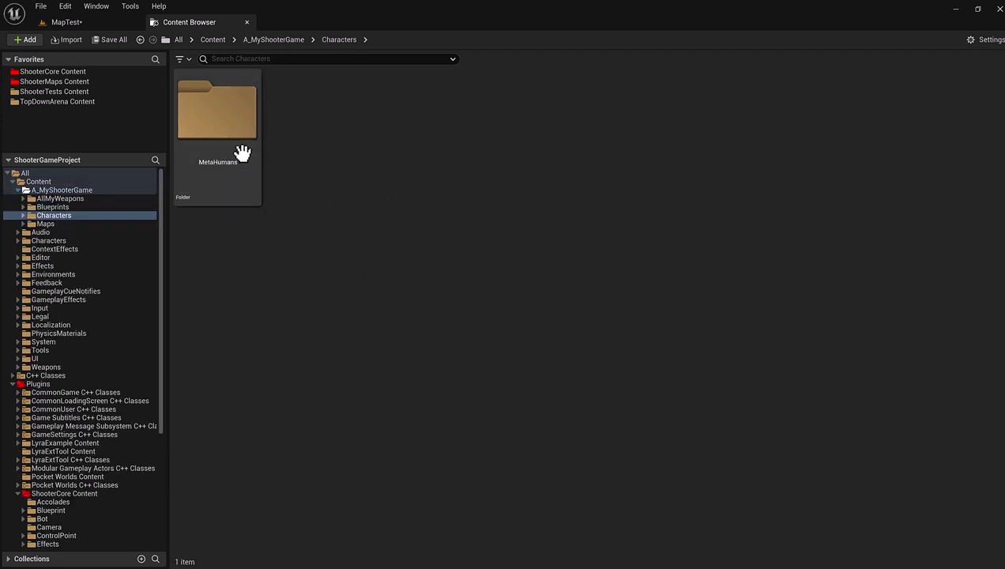
right_click(320, 151)
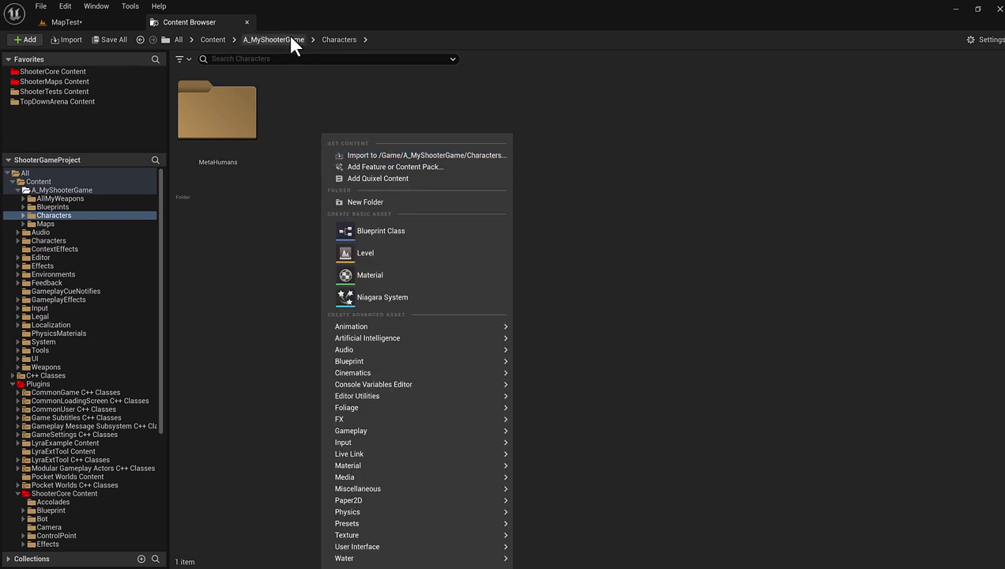
click(359, 202)
text(C)
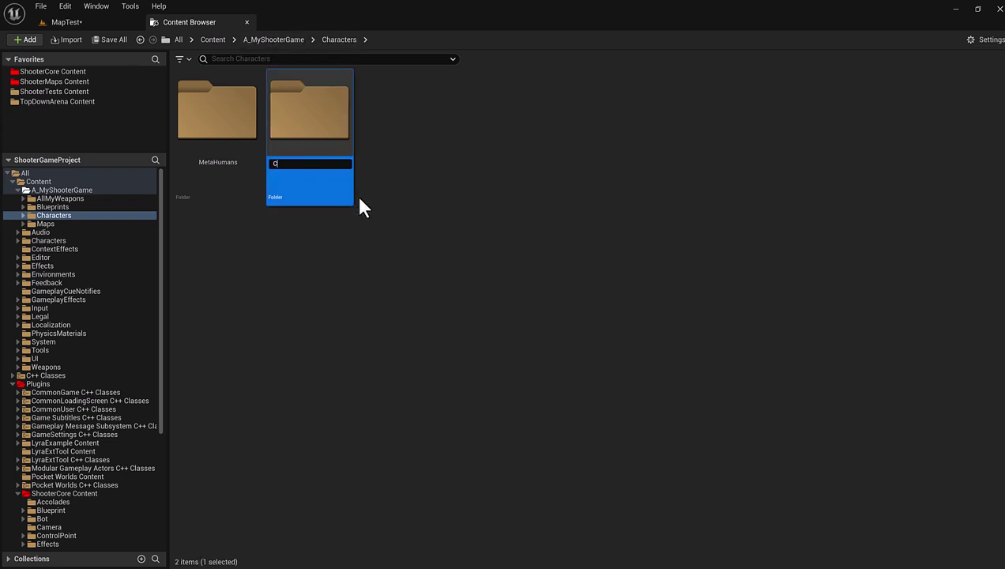
text(haracter)
text(Test)
key(Return)
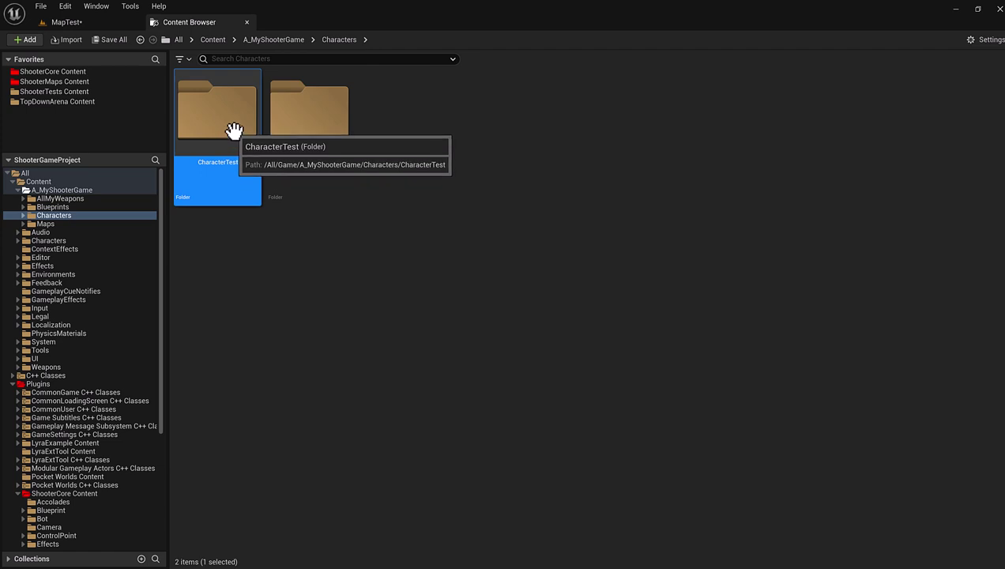
Step: Browse from top-level Content into Characters > Heroes > Mannequin > Meshes
click(265, 44)
click(213, 38)
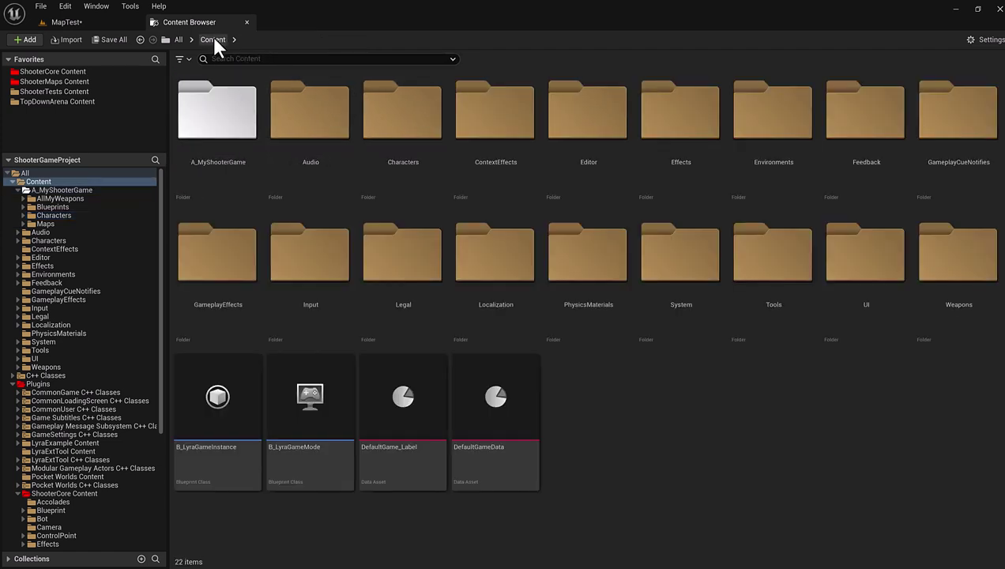
double_click(409, 131)
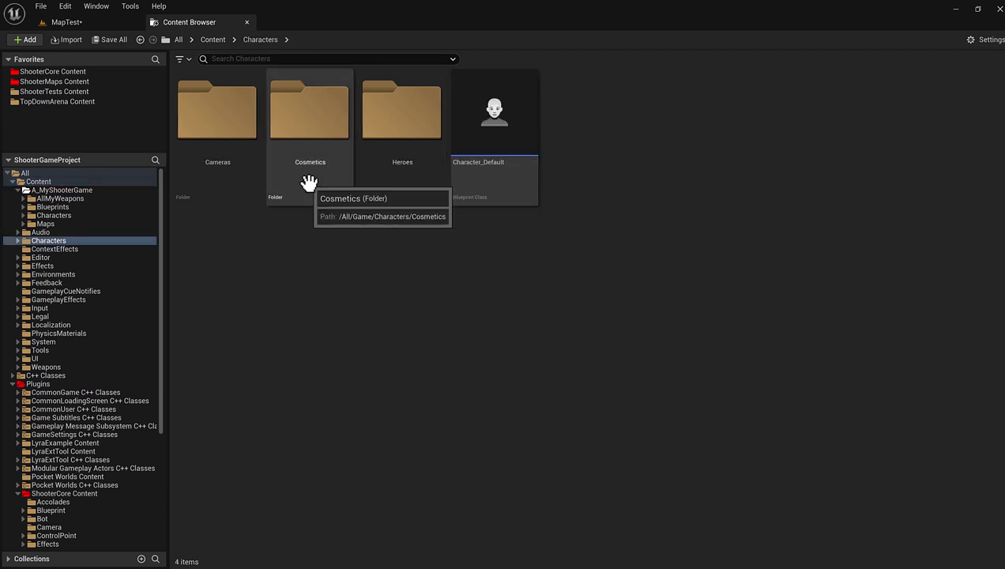
double_click(384, 173)
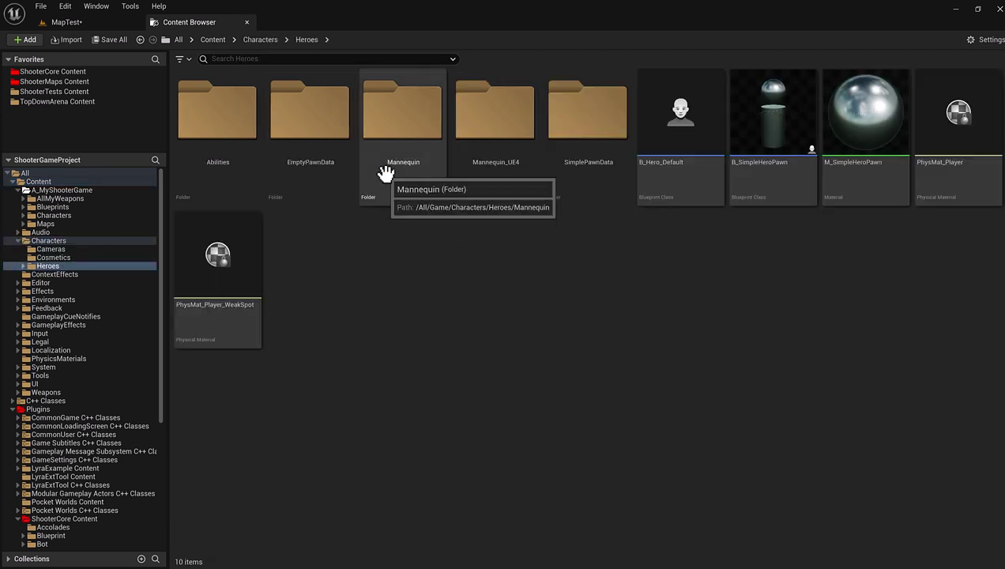
double_click(384, 173)
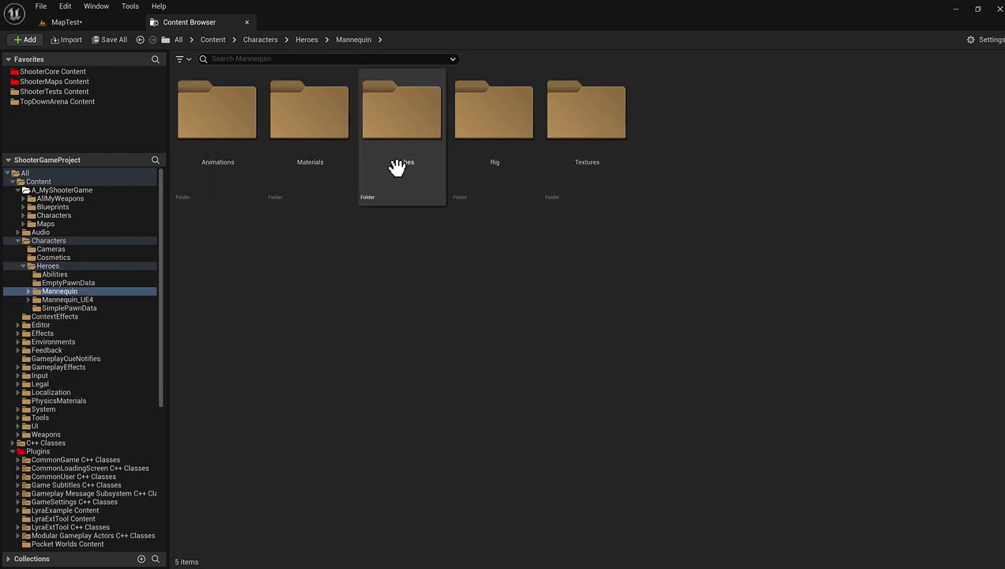
double_click(395, 168)
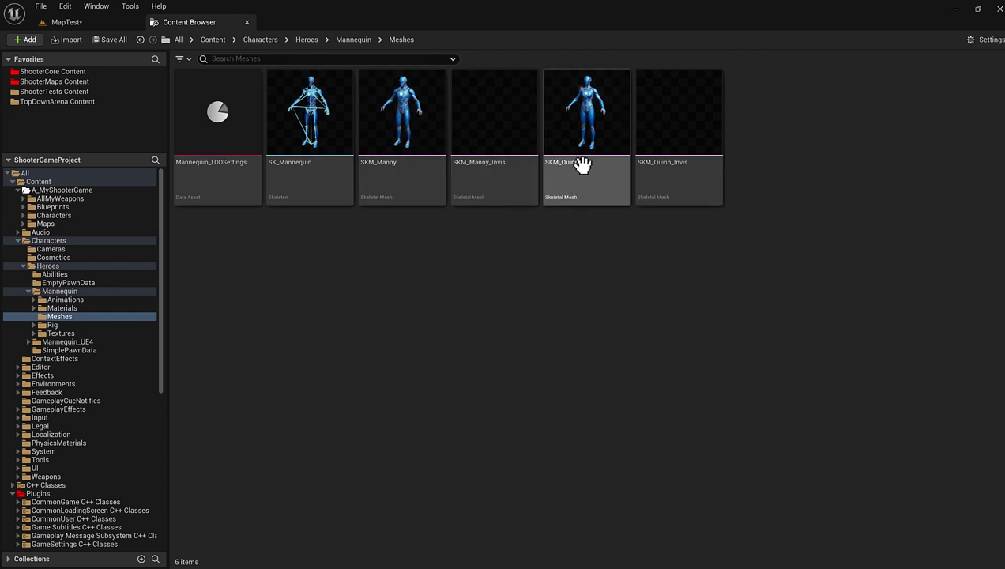
mouse_move(581, 164)
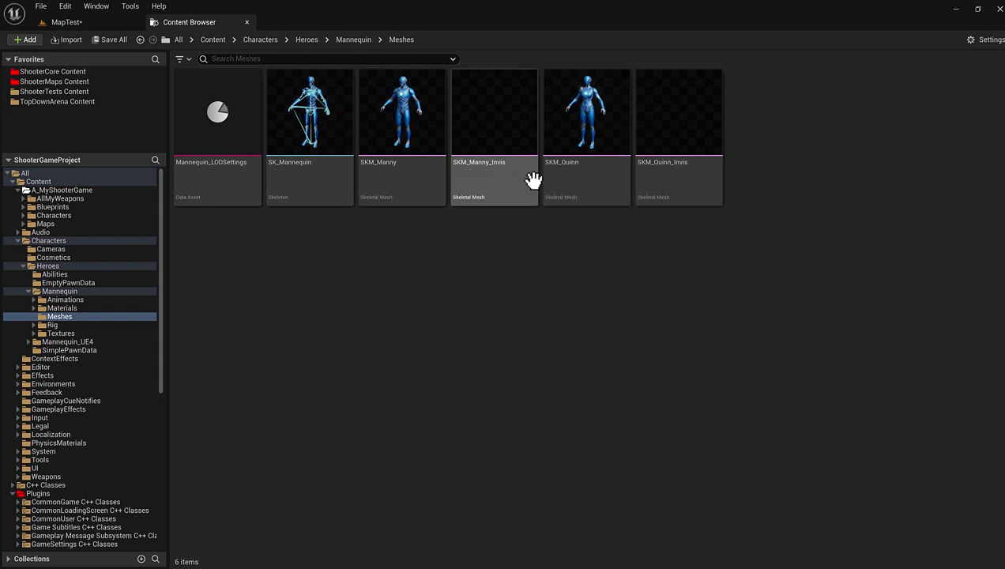
Step: Duplicate SKM_Manny and SKM_Quinn, creating SKM_Manny_2 and SKM_Quinn_2
click(427, 188)
ctrl+click(568, 188)
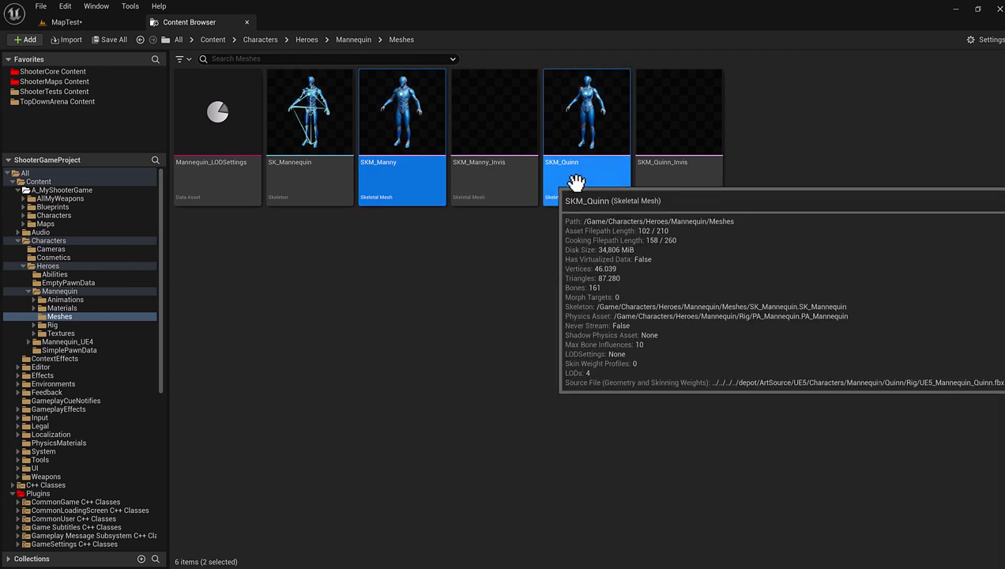
right_click(576, 188)
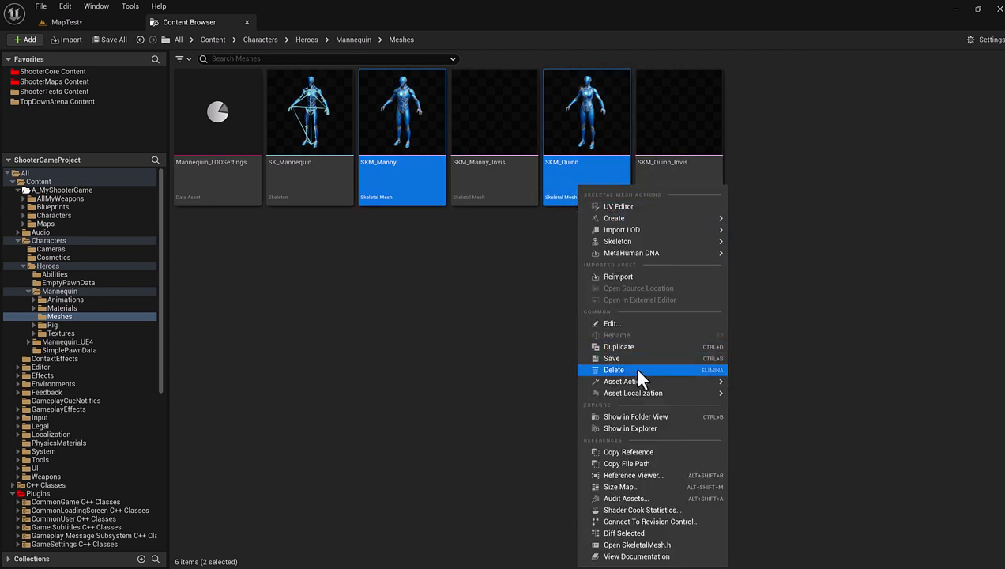
click(627, 346)
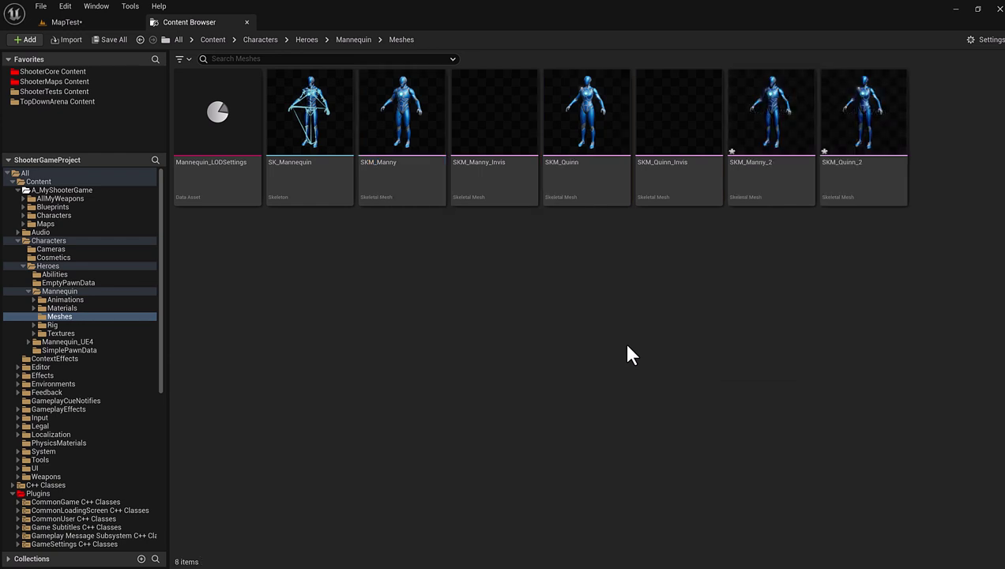
Step: Move SKM_Manny_2 and SKM_Quinn_2 into the CharacterTest folder
click(754, 188)
shift+click(826, 192)
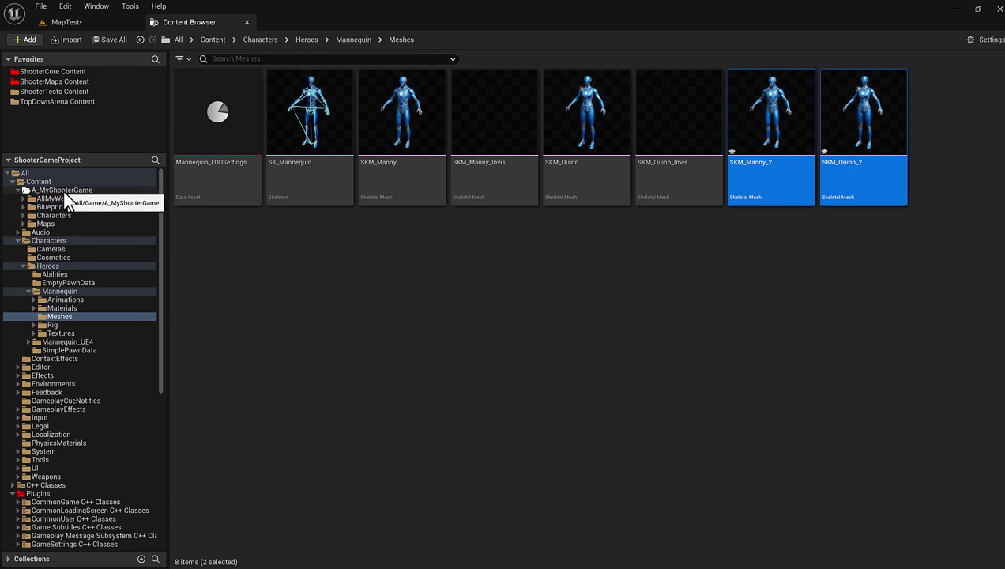
click(22, 215)
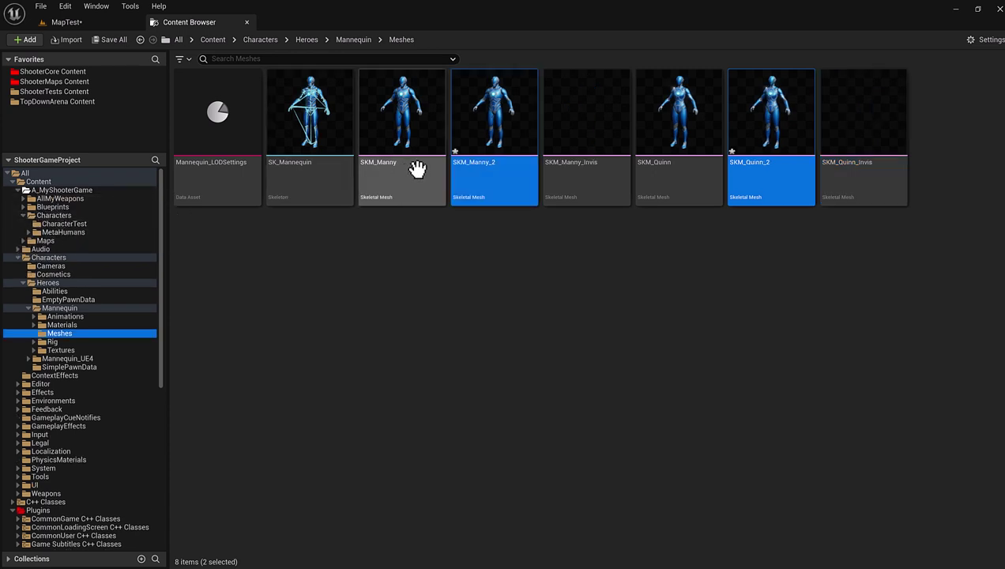
drag(483, 166, 80, 224)
click(113, 246)
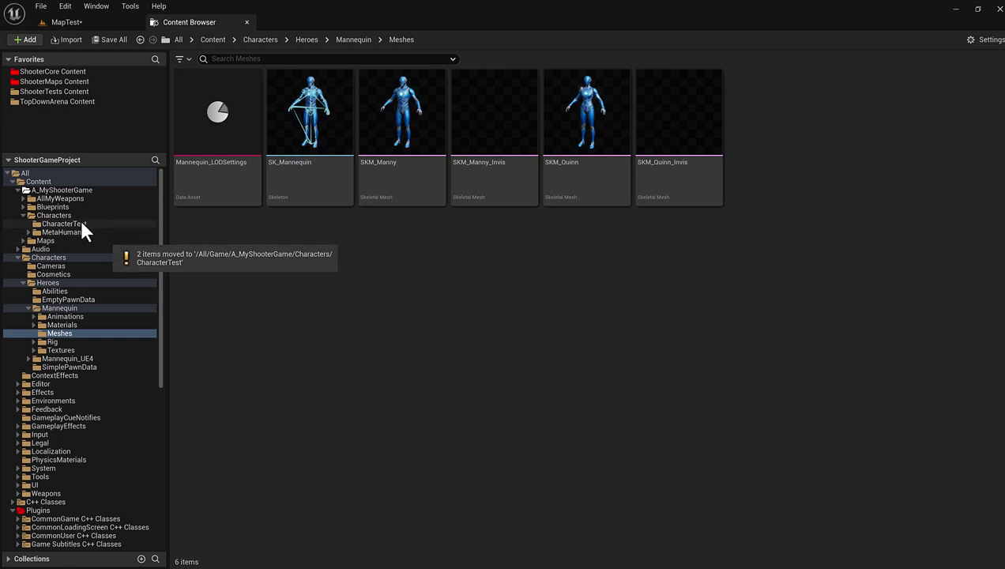
Step: In the CharacterTest folder, rename the SKM_Manny_2 copy to SKM_CharacterTestMale
click(81, 224)
click(215, 196)
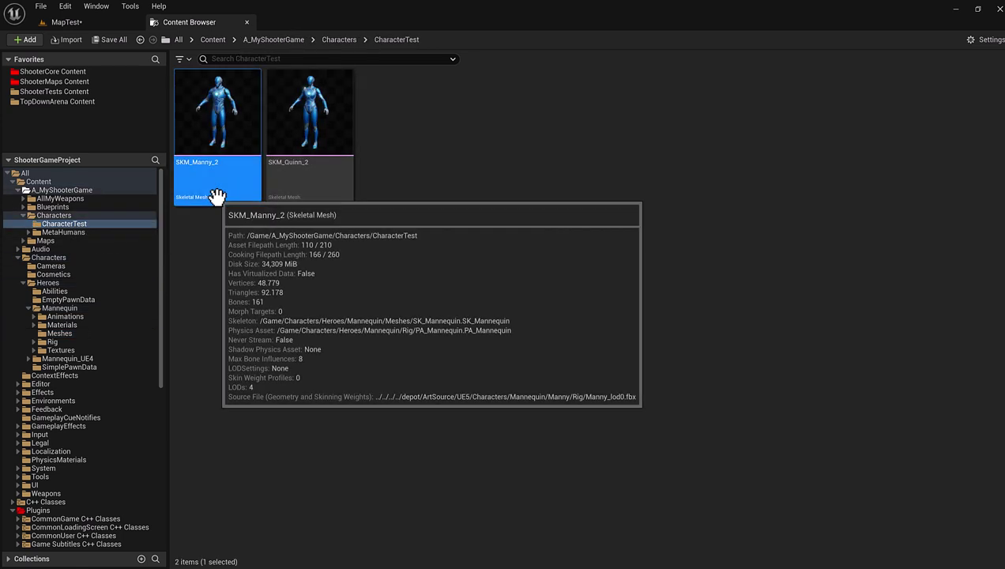
click(204, 162)
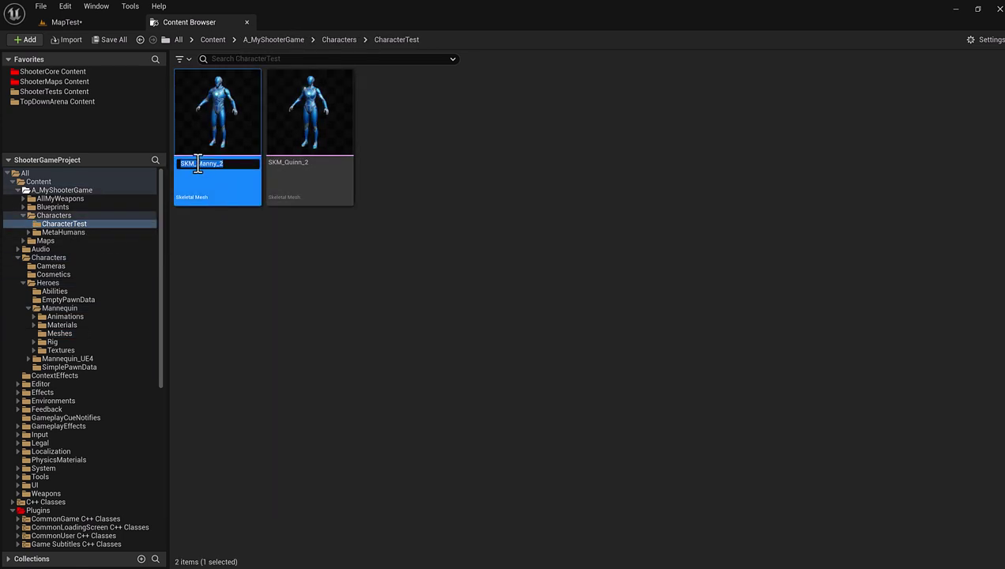
drag(197, 164, 255, 166)
drag(199, 163, 345, 166)
Step: Rename the SKM_Quinn_2 copy to SKM_CharacterTestFemale
click(297, 166)
key(F2)
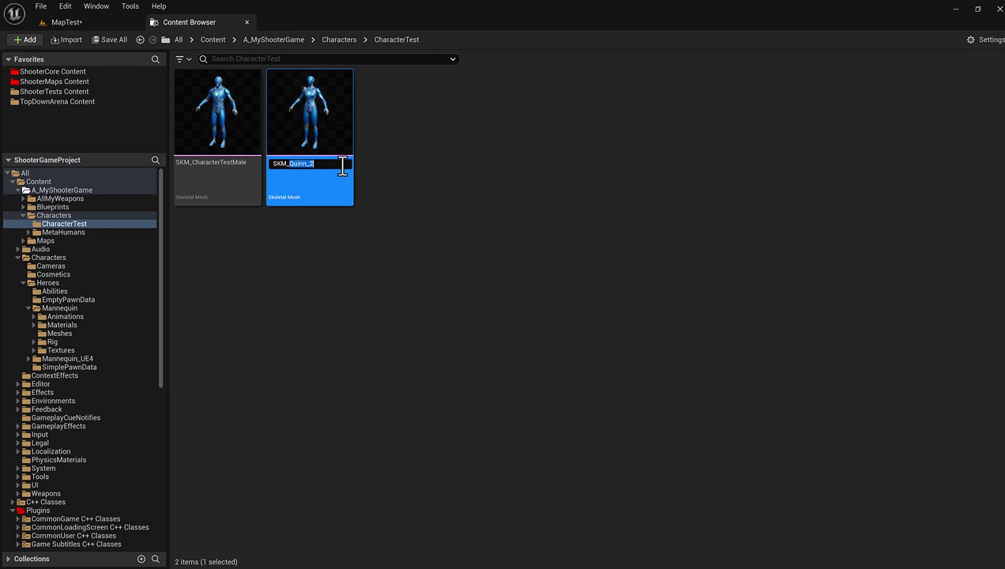
text(CharacterTestMale)
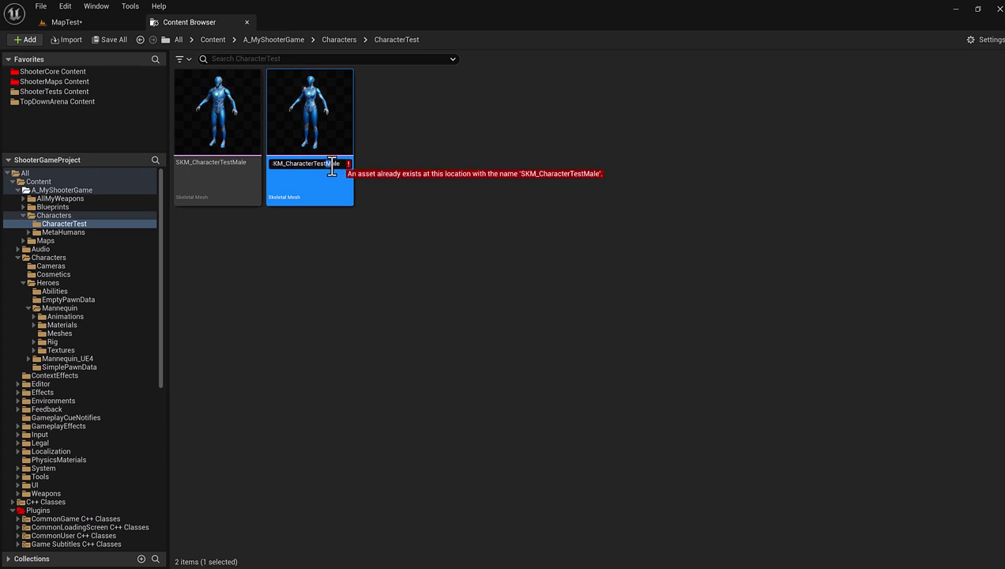
text(Fem)
key(Return)
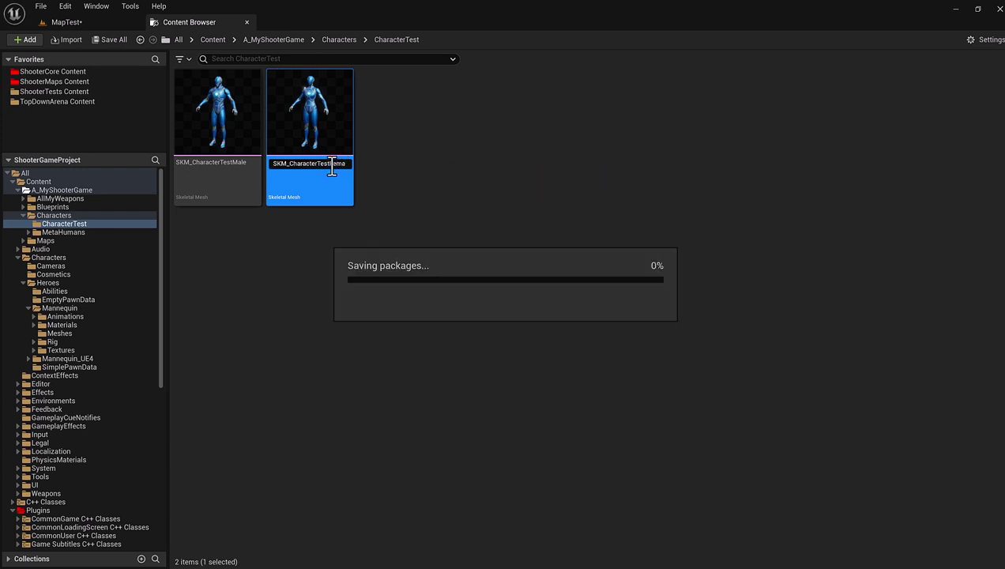
Step: Create a folder named MaterialsCharacterTest inside CharacterTest
right_click(407, 174)
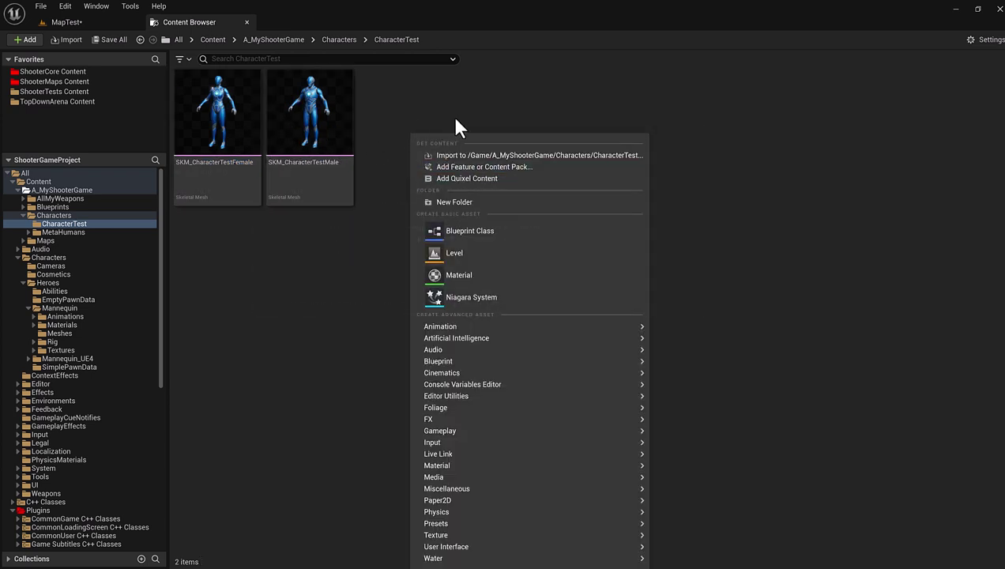
click(449, 202)
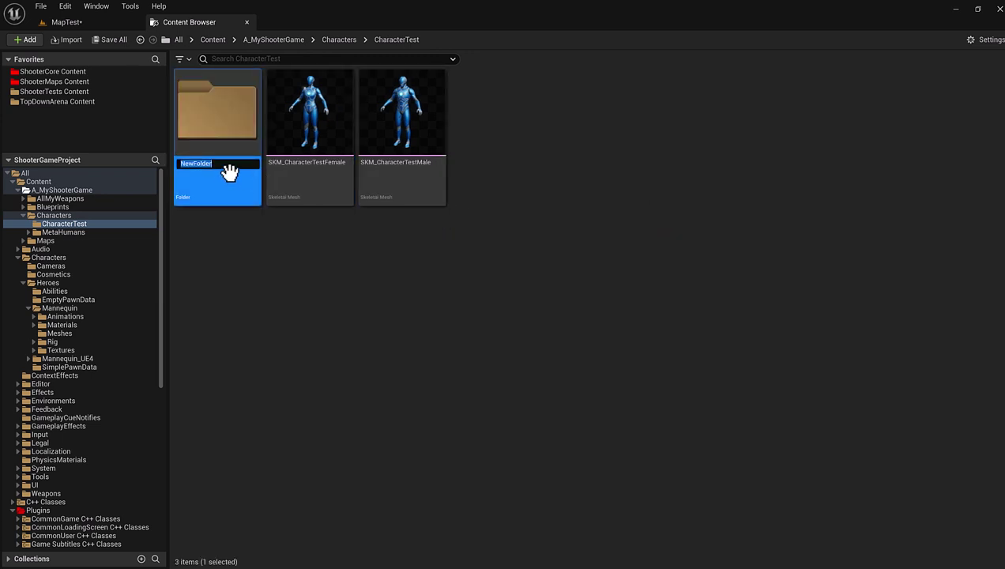
text(MaterialsCharacterTest)
key(Return)
Step: In MaterialsCharacterTest, create a new material named M_CharacterTestBase
double_click(229, 155)
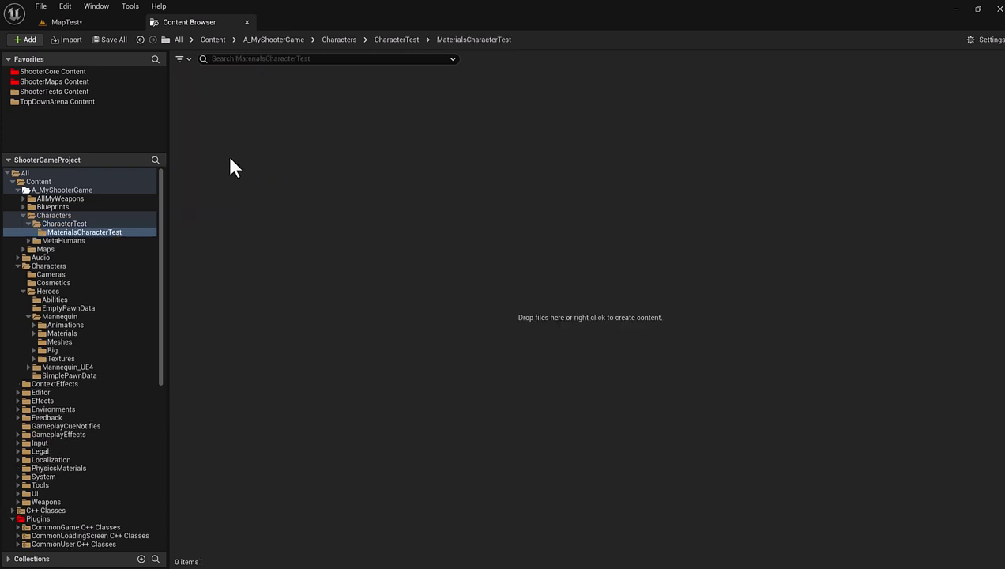
right_click(242, 116)
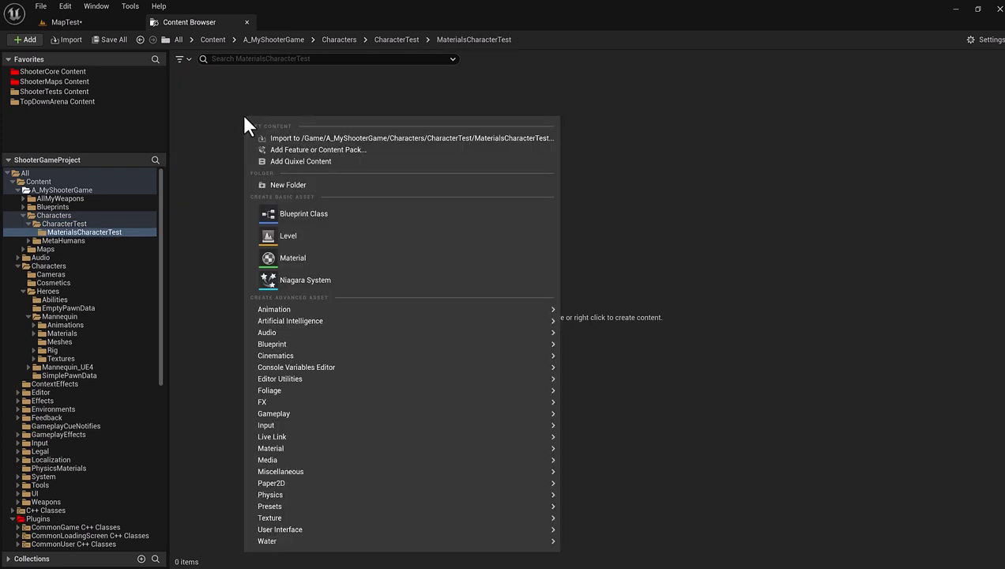
click(304, 257)
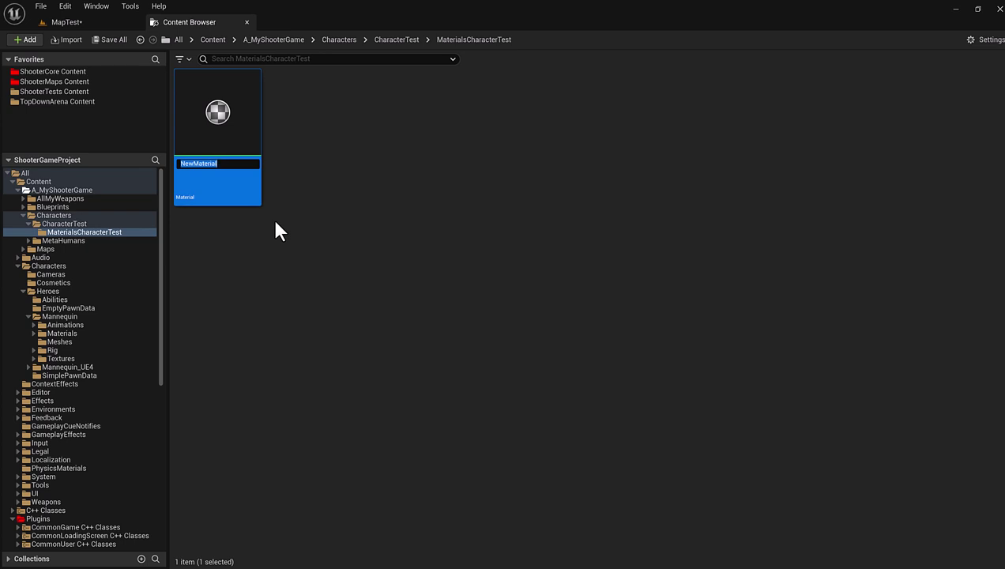
text(M_)
text(Chara)
text(cterTe)
text(stBase)
key(Return)
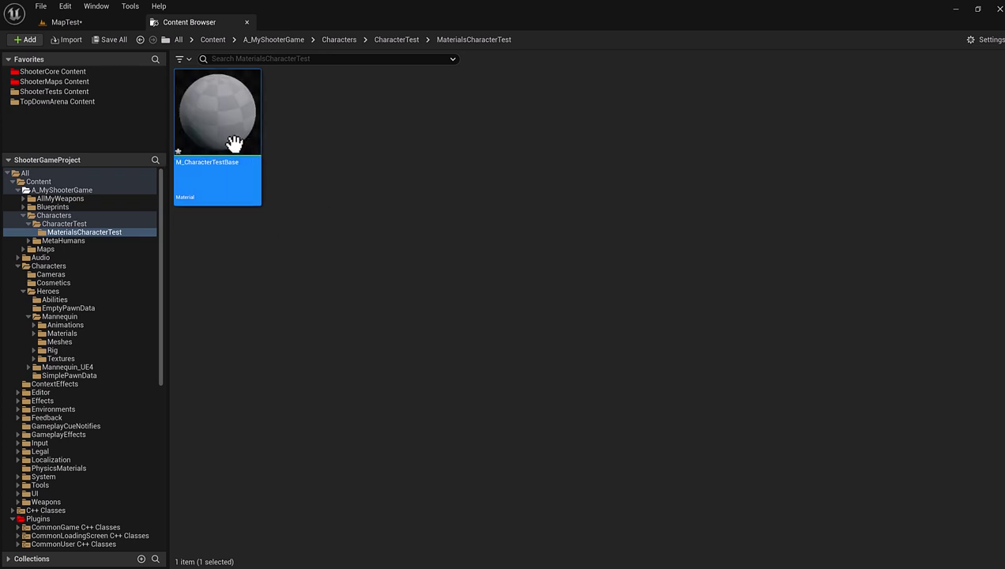
Step: Open M_CharacterTestBase and add a vector parameter named Color wired into Base Color
double_click(227, 142)
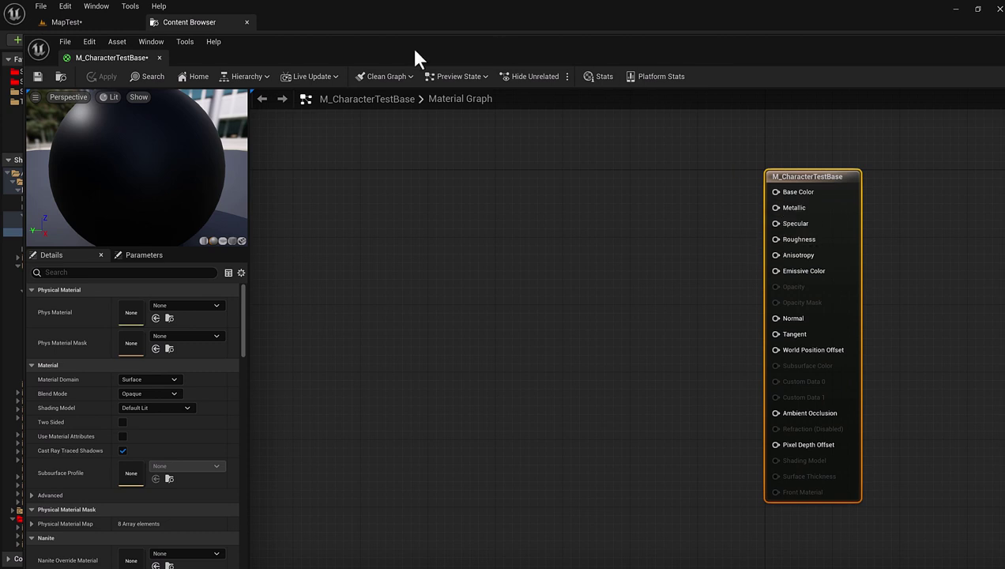
drag(110, 57, 330, 30)
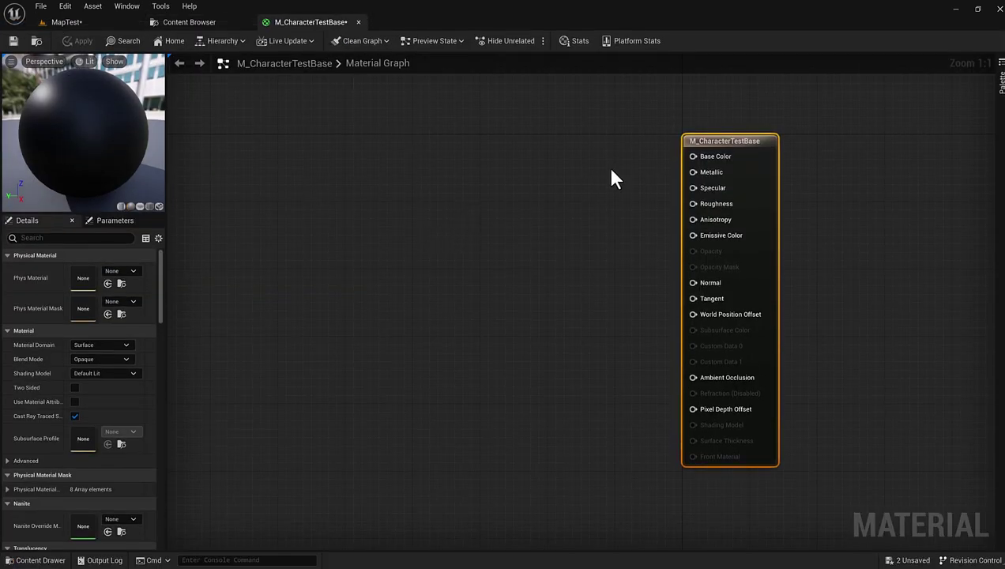
drag(693, 156, 357, 157)
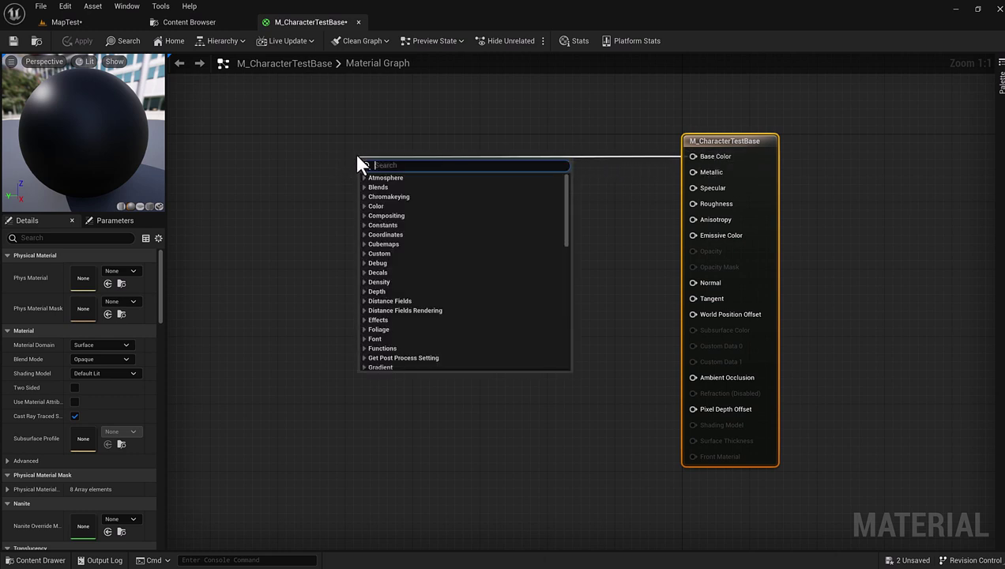
text(param)
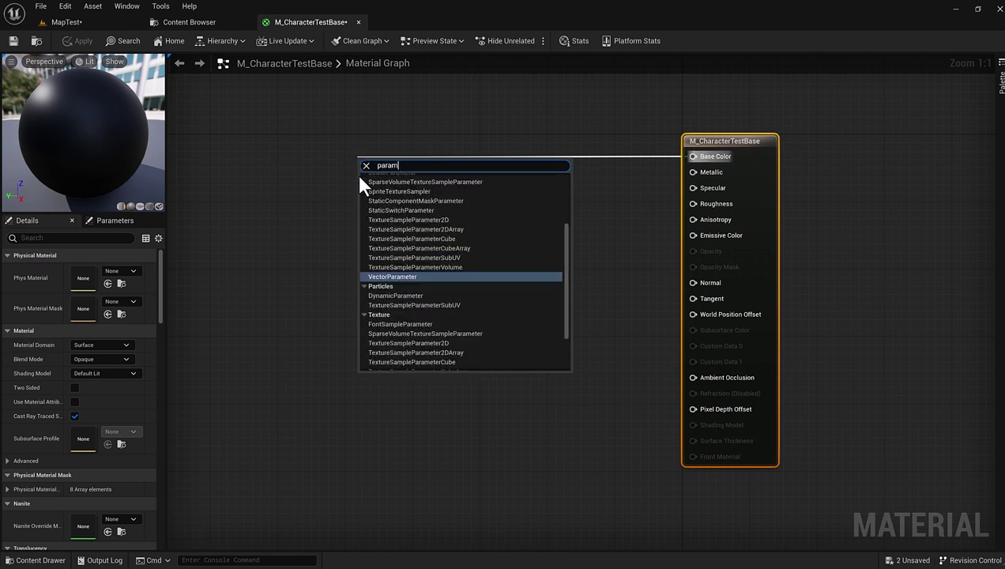
click(381, 277)
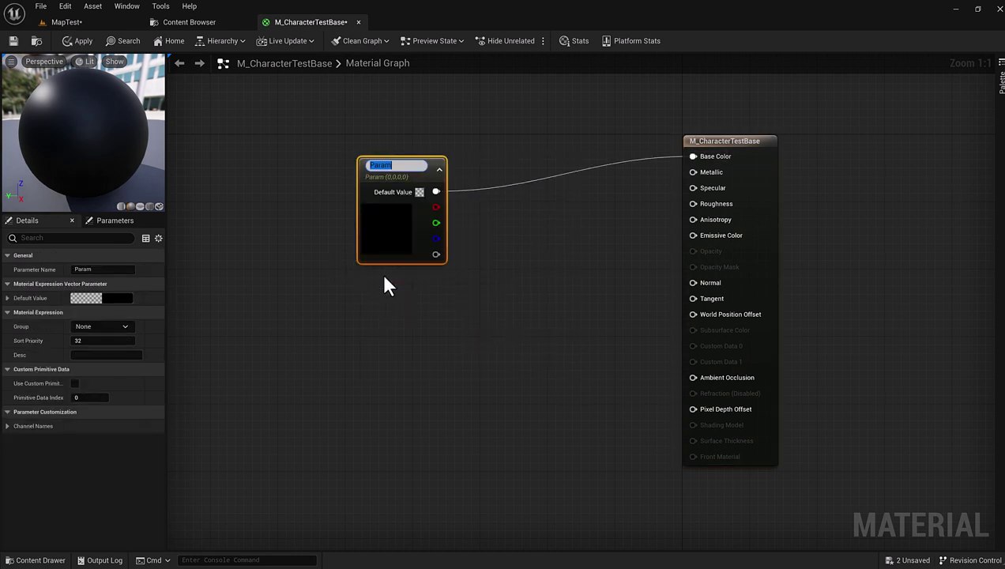
text(Color)
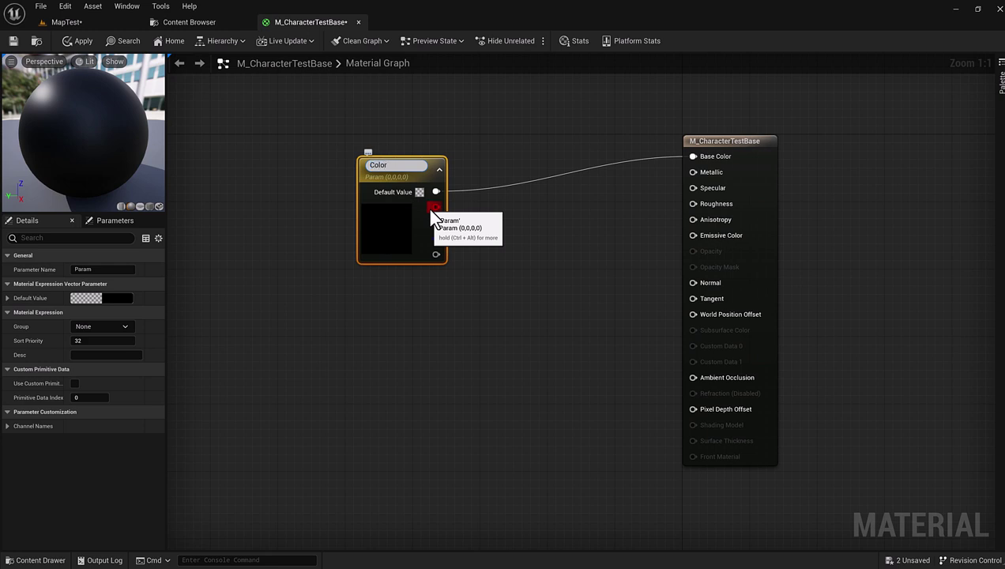
key(Return)
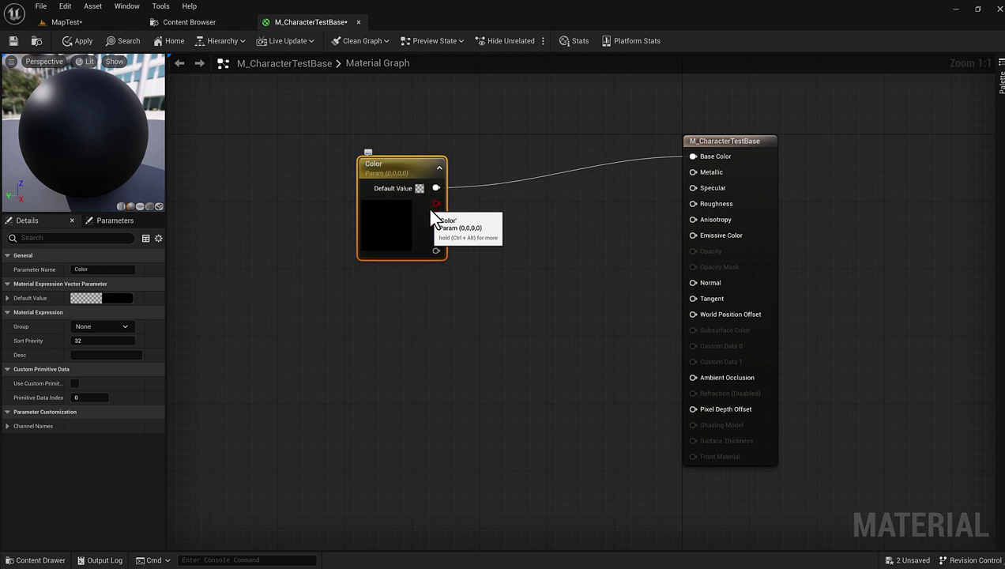
drag(406, 168, 461, 146)
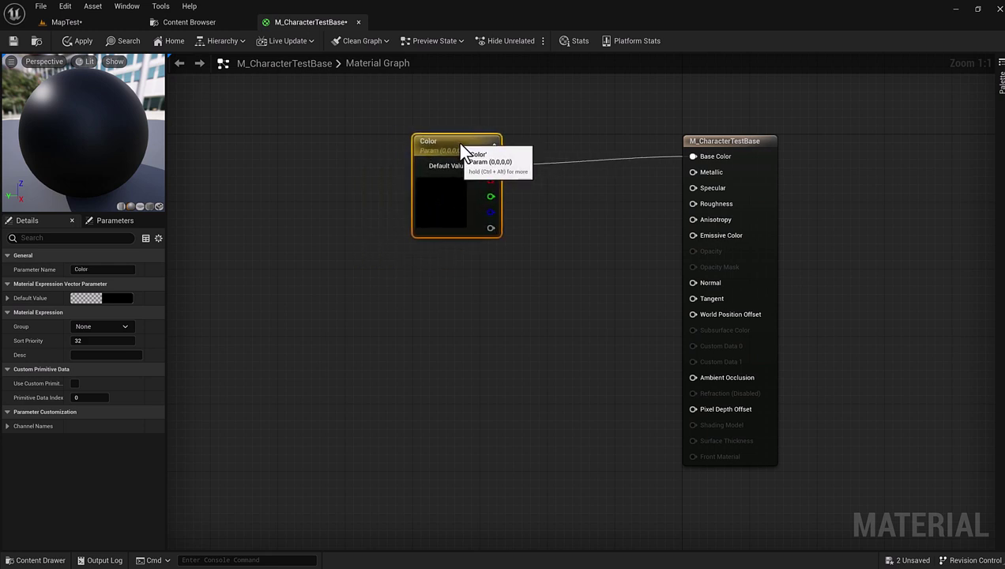
drag(433, 101, 808, 170)
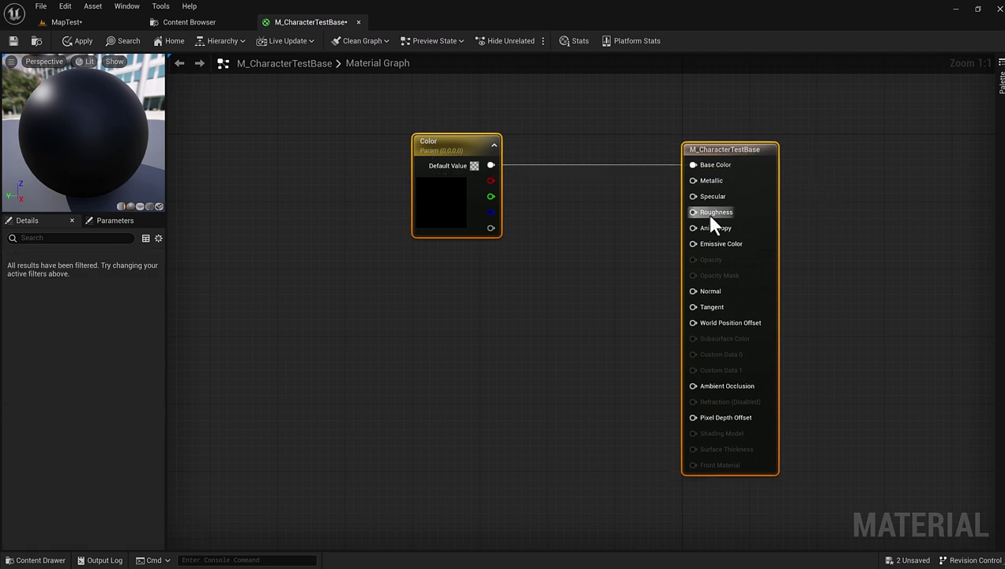
click(607, 237)
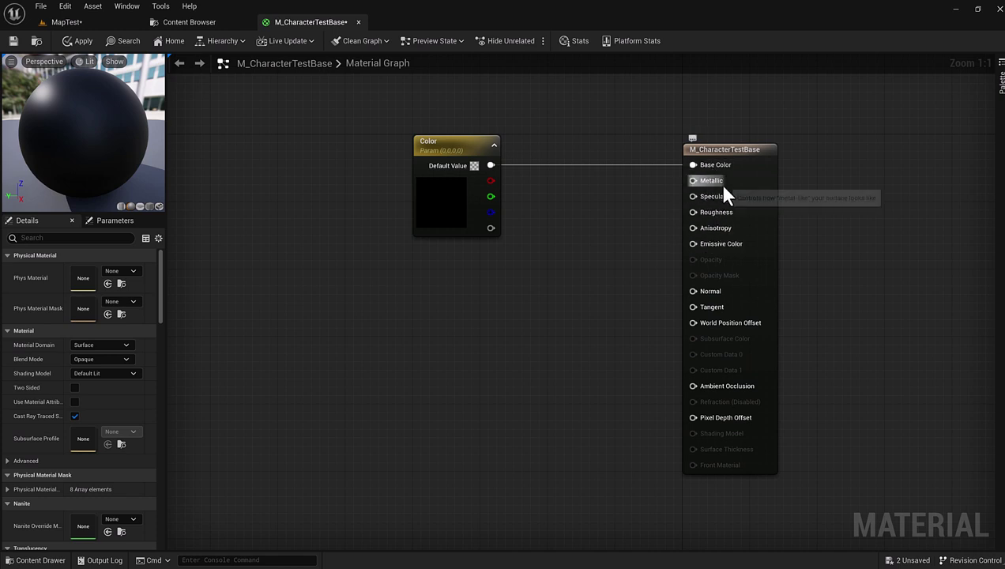
Step: Add a scalar parameter node named Metallic to the graph
right_click(512, 267)
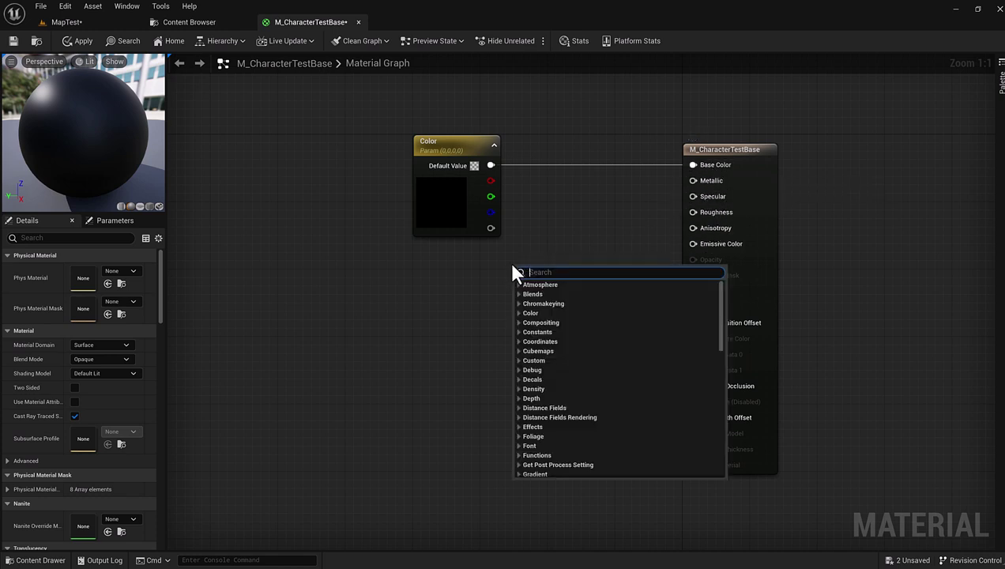
text(scala)
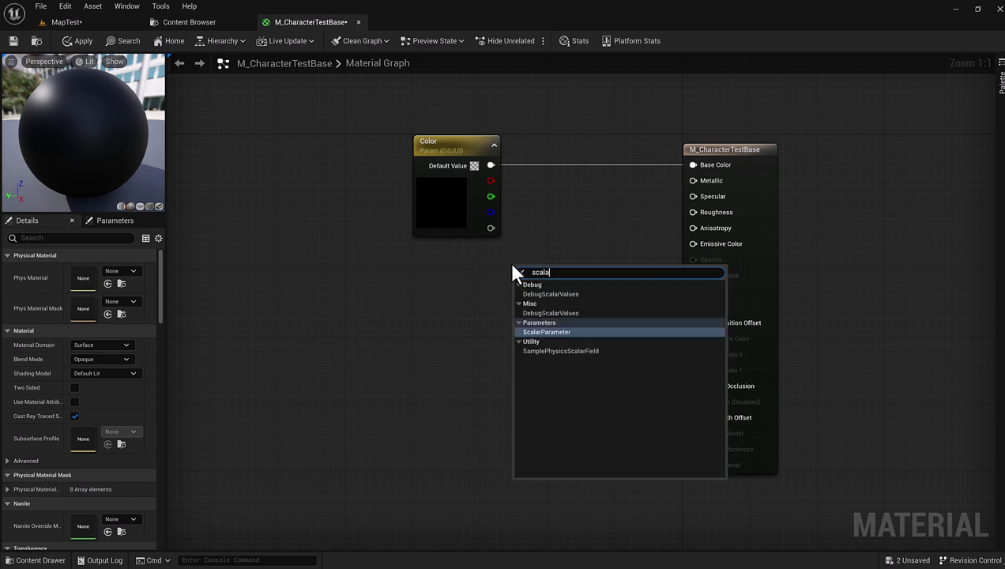
text(rpa)
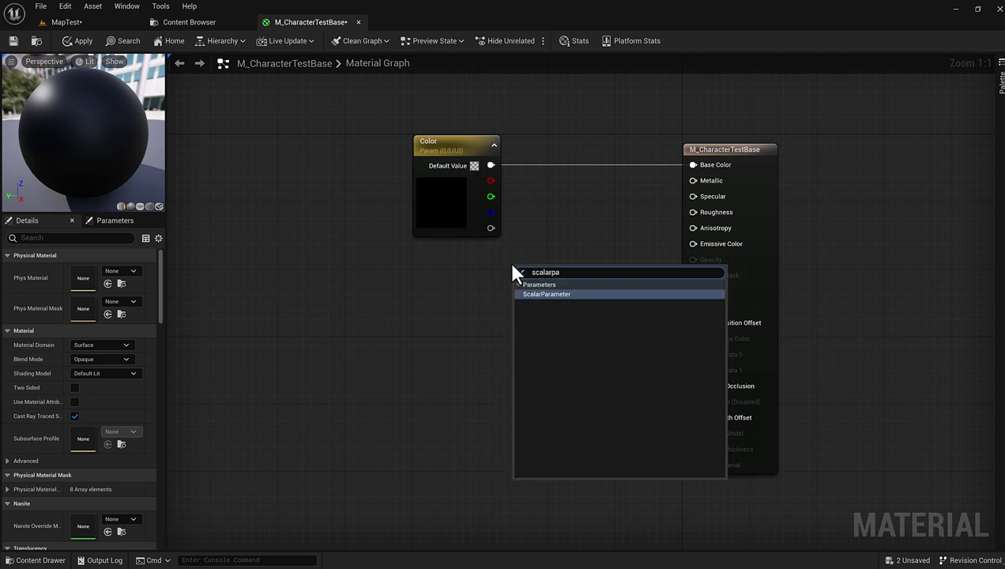
click(546, 294)
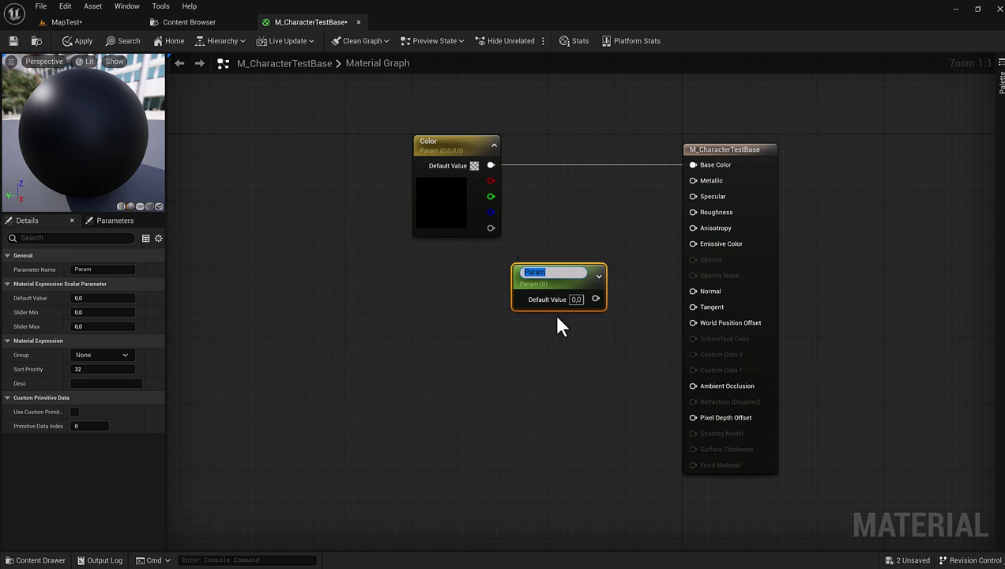
text(Metal)
text(lic)
key(Return)
Step: Duplicate Metallic into Roughness and Emissive Color parameters and place them beside the result node
key(ctrl+d)
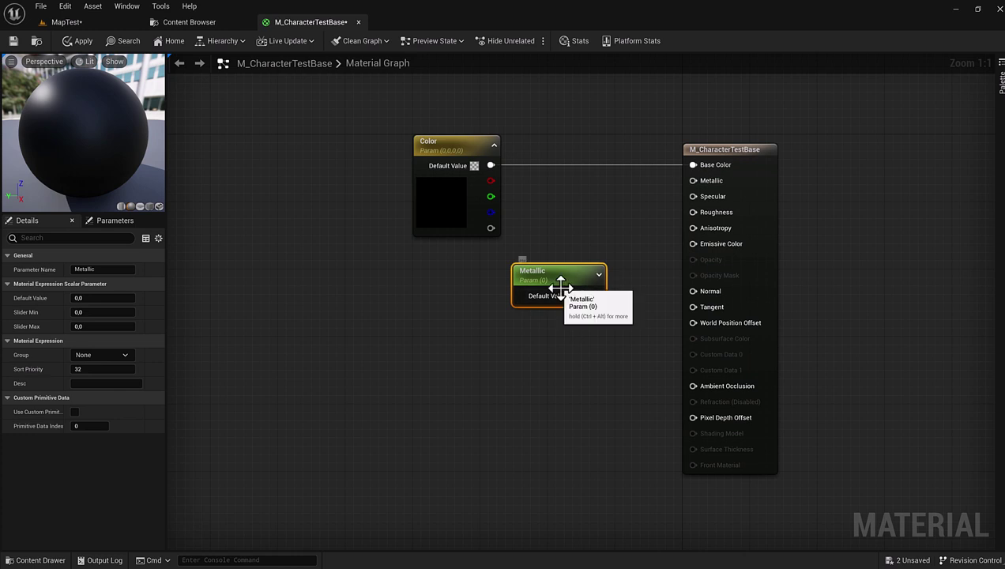
drag(602, 307, 558, 333)
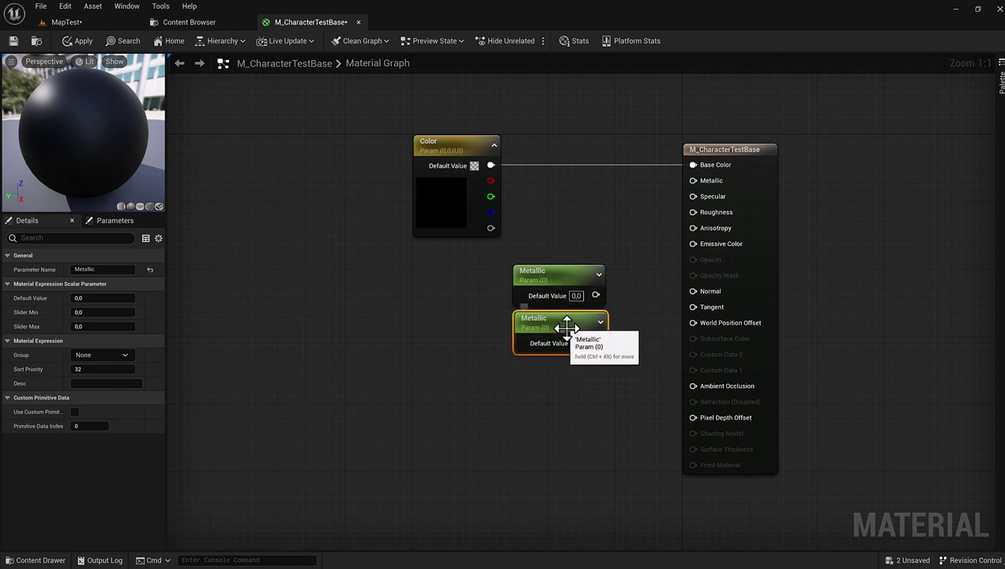
double_click(567, 321)
text(Ro)
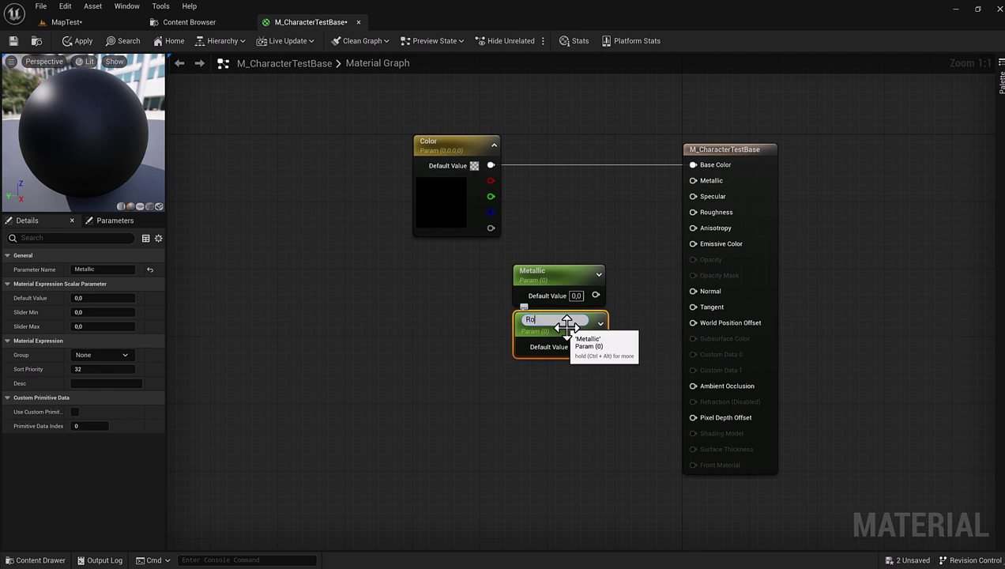
text(ughne)
text(ss)
key(Return)
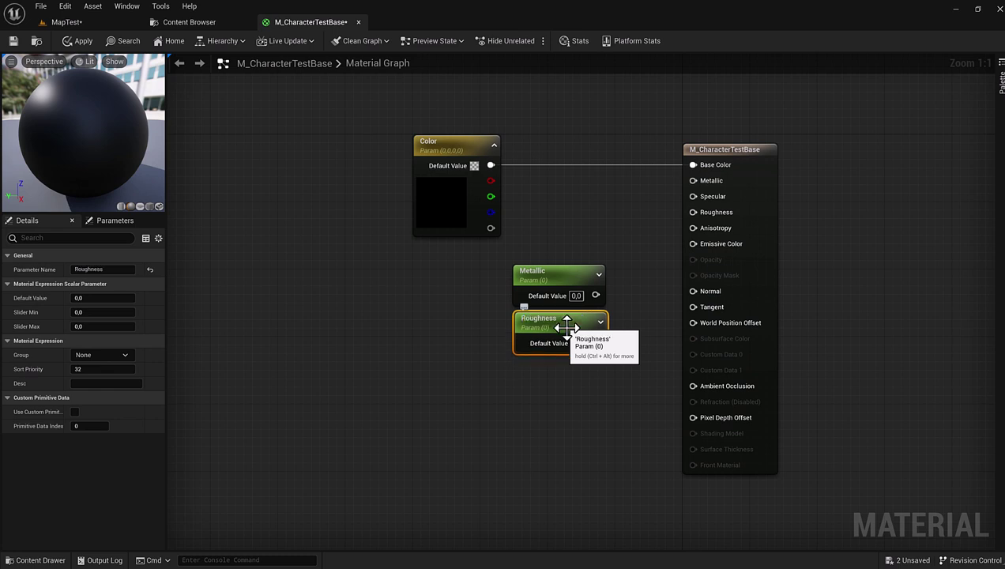
key(ctrl+d)
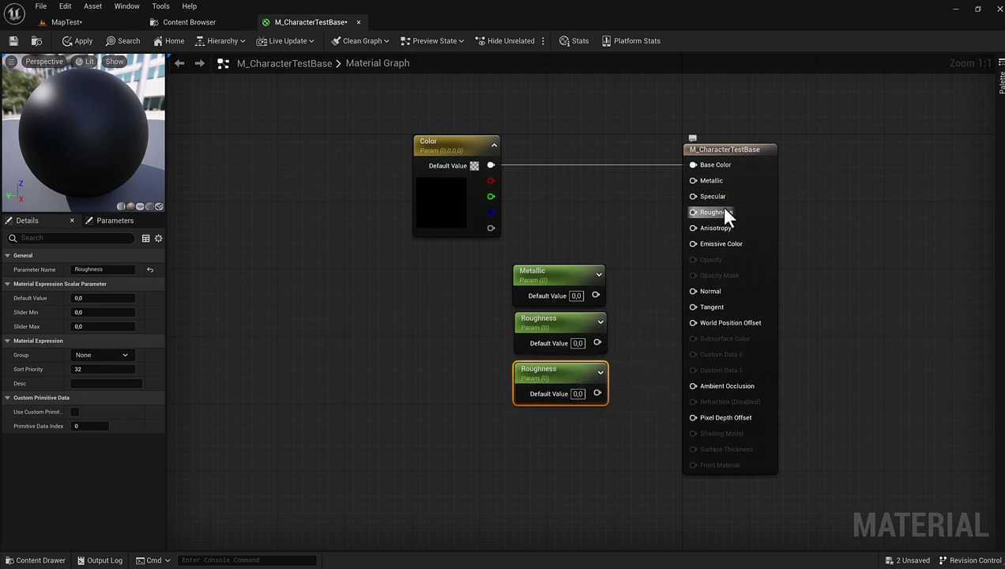
double_click(563, 370)
text(Emissive)
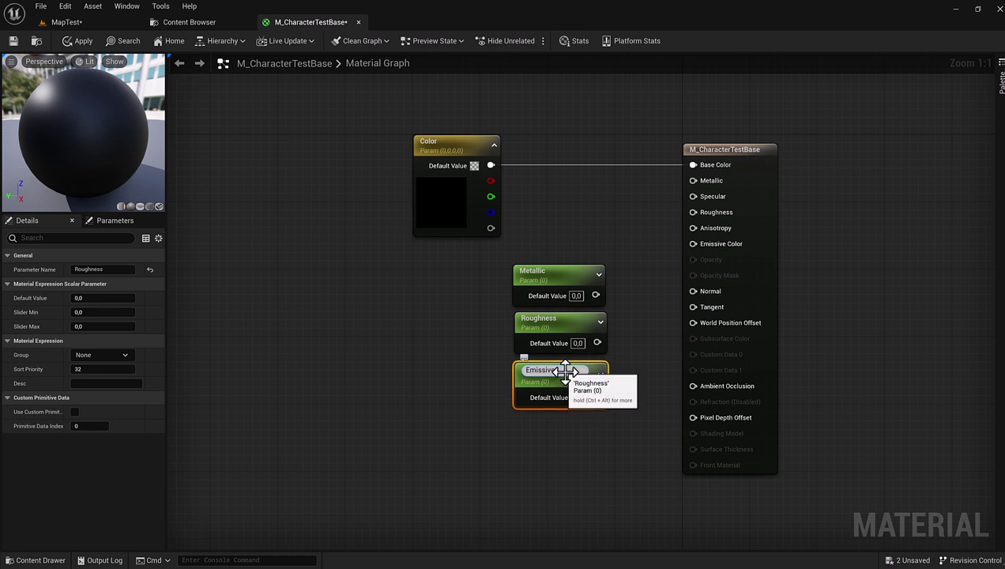
key(Return)
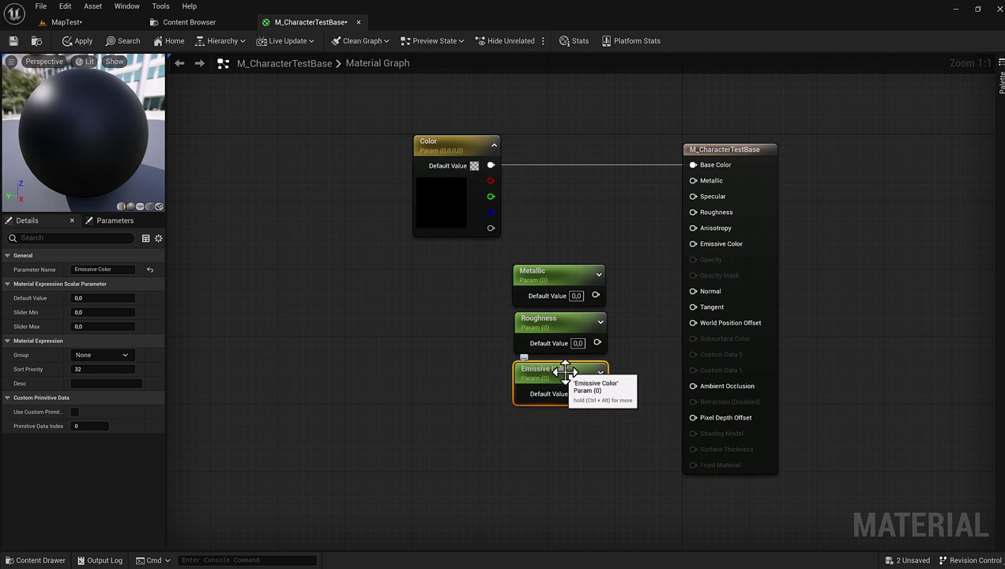
mouse_move(561, 418)
mouse_down()
mouse_move(555, 294)
mouse_move(612, 193)
mouse_move(693, 180)
mouse_up()
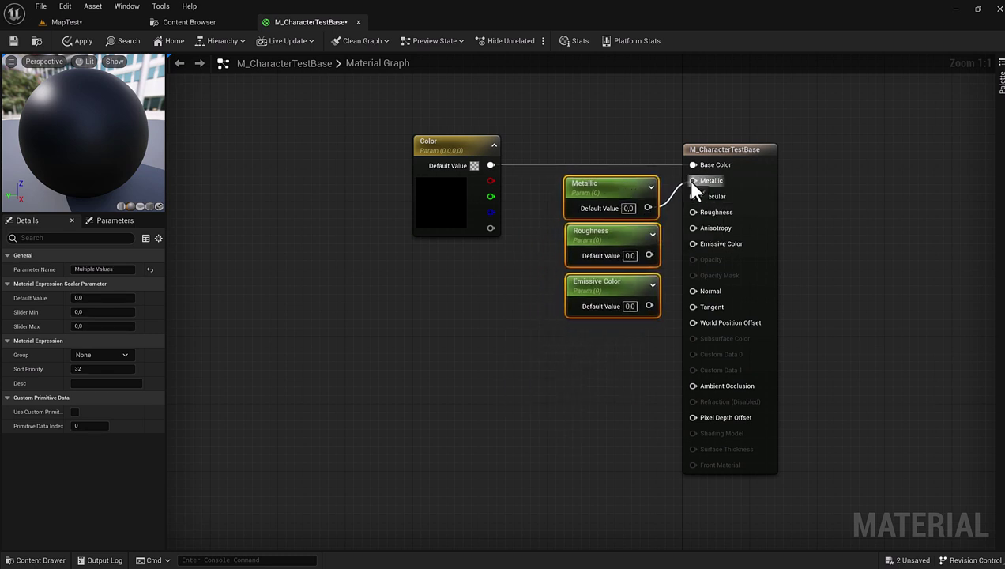
Step: Wire Metallic and Emissive Color into their material inputs, then apply and save the material
mouse_move(649, 255)
mouse_down()
mouse_move(684, 206)
mouse_move(691, 212)
mouse_up()
drag(649, 308, 694, 244)
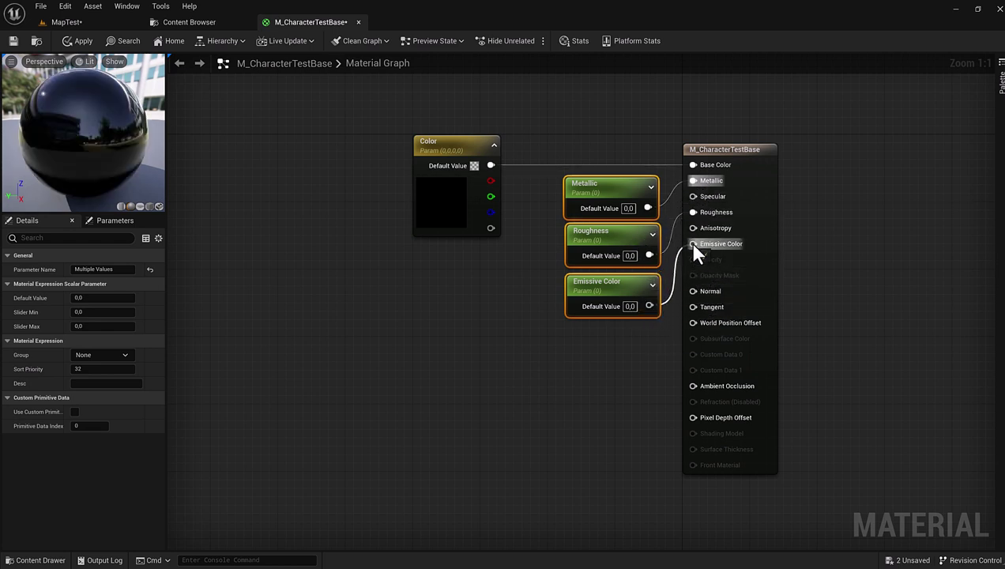
click(79, 40)
click(12, 41)
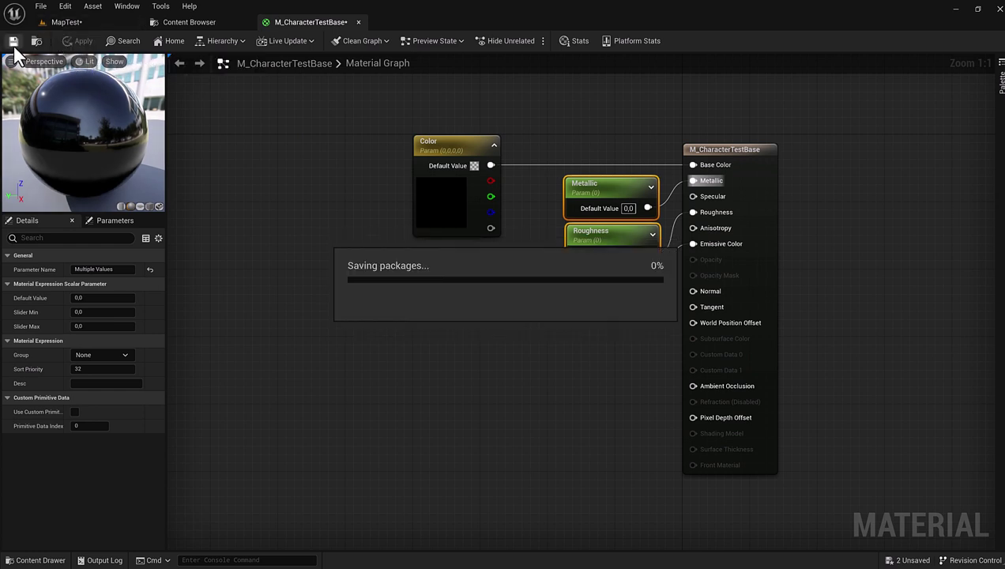
Step: Create a material instance of M_CharacterTestBase named M_CharacterTestMale_01 and open it in the instance editor
click(358, 22)
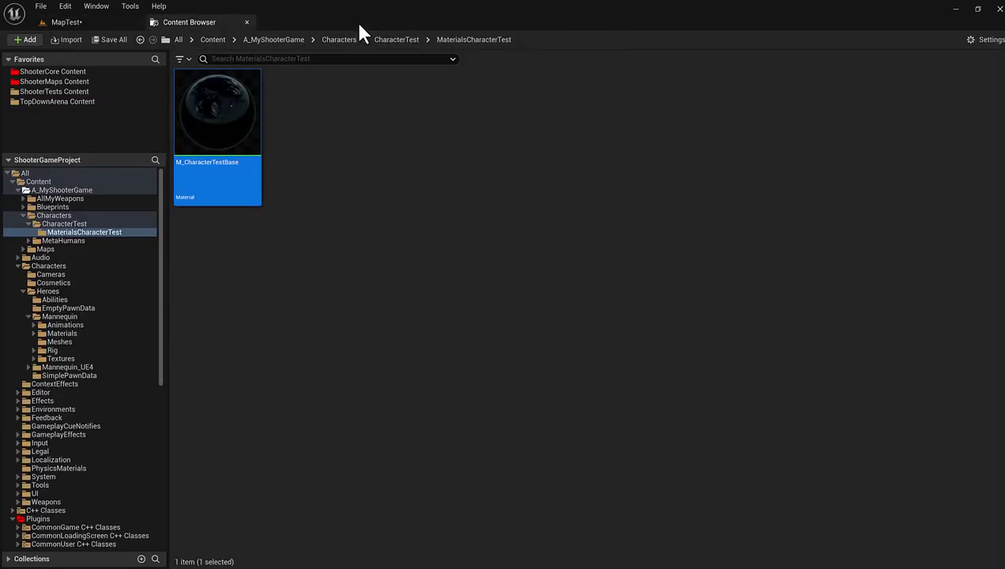
right_click(230, 174)
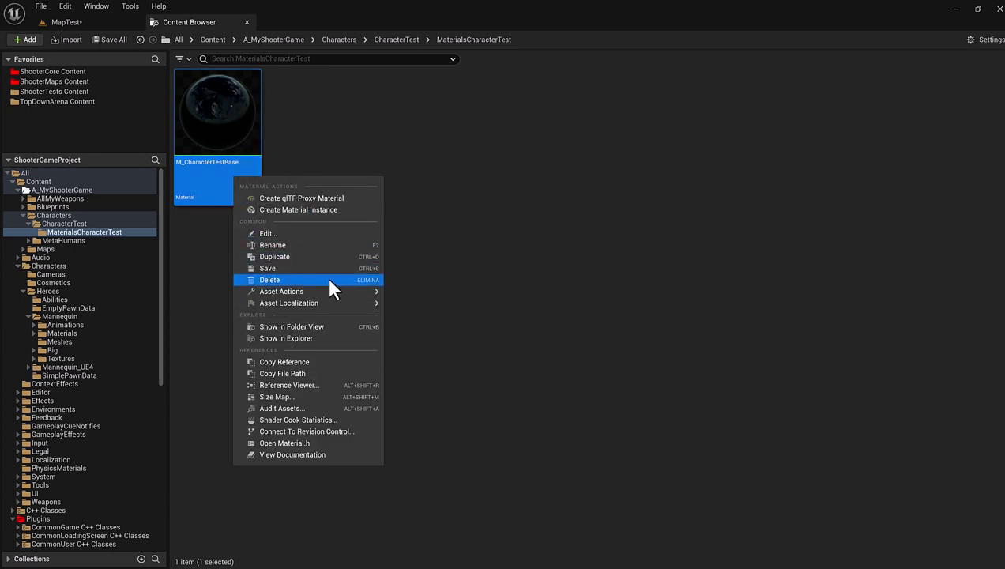
click(299, 209)
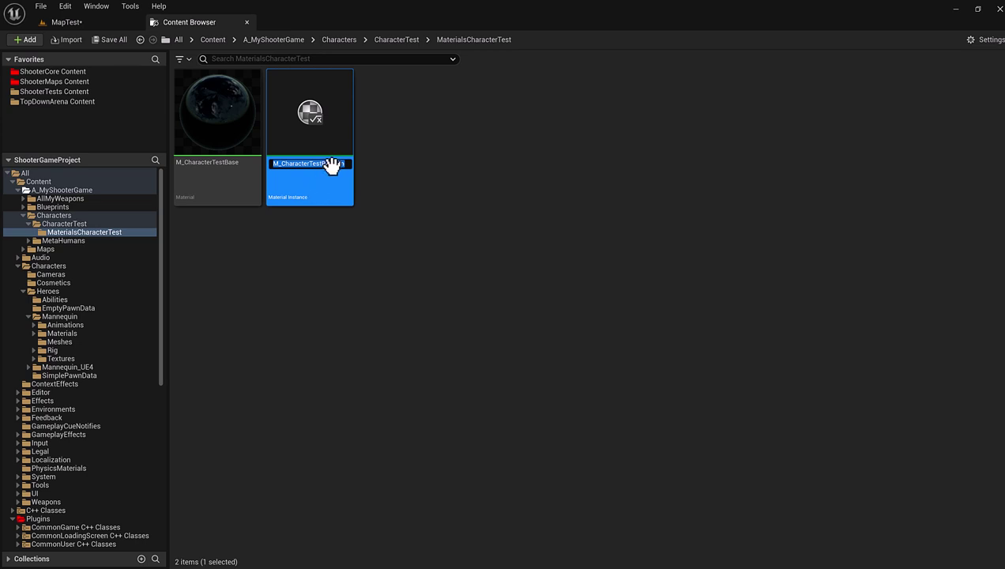
drag(322, 164, 363, 170)
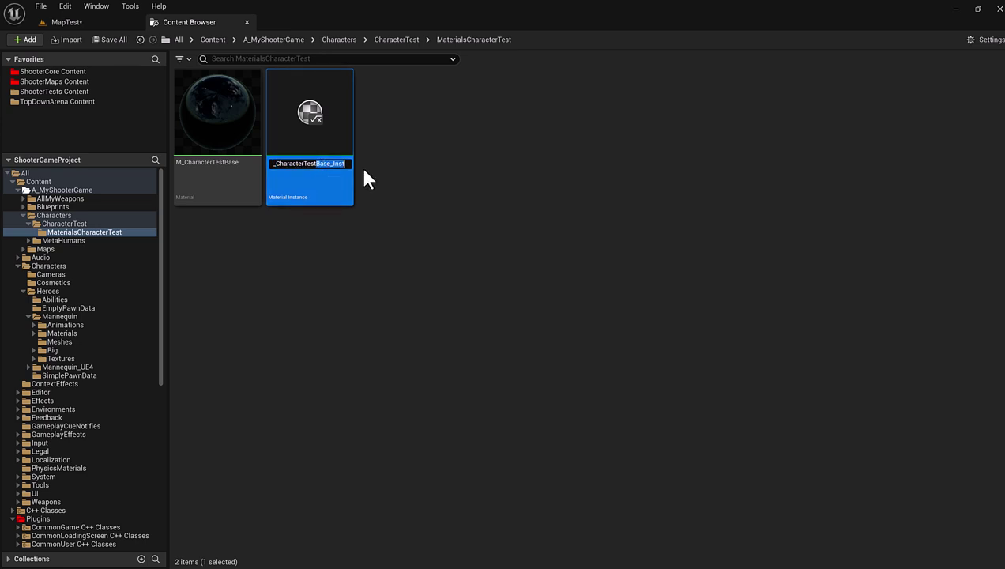
text(M)
key(Return)
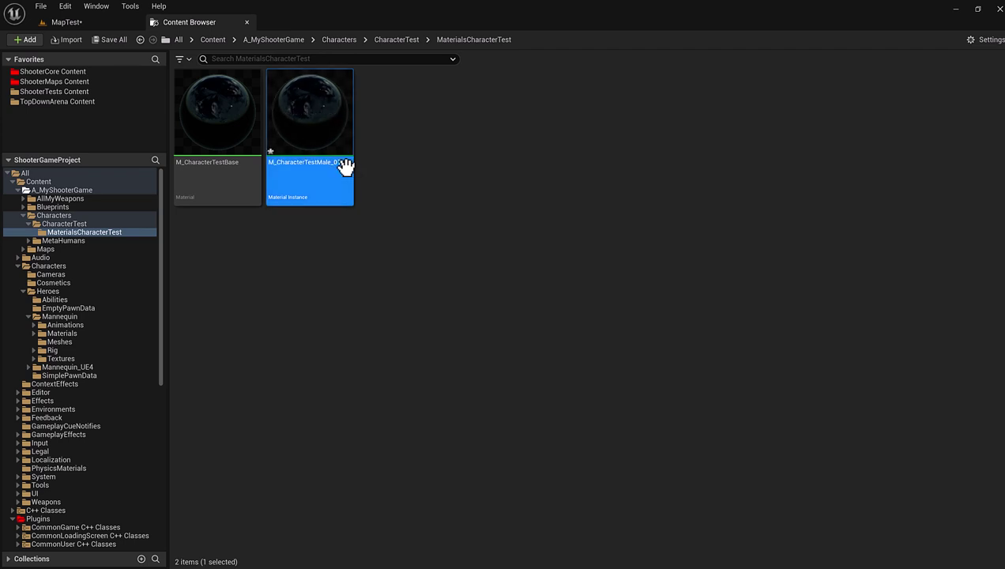
right_click(329, 142)
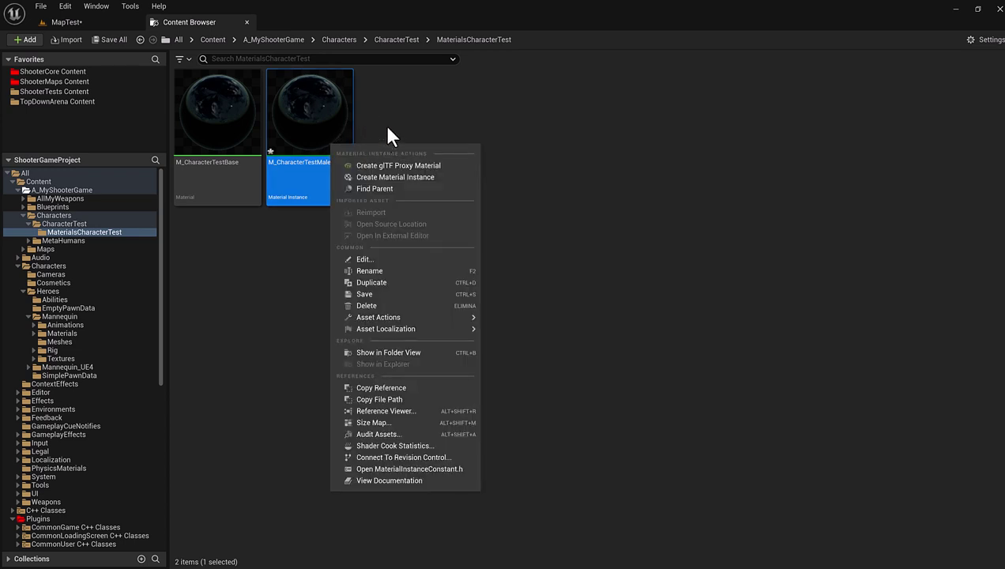
click(382, 124)
double_click(341, 117)
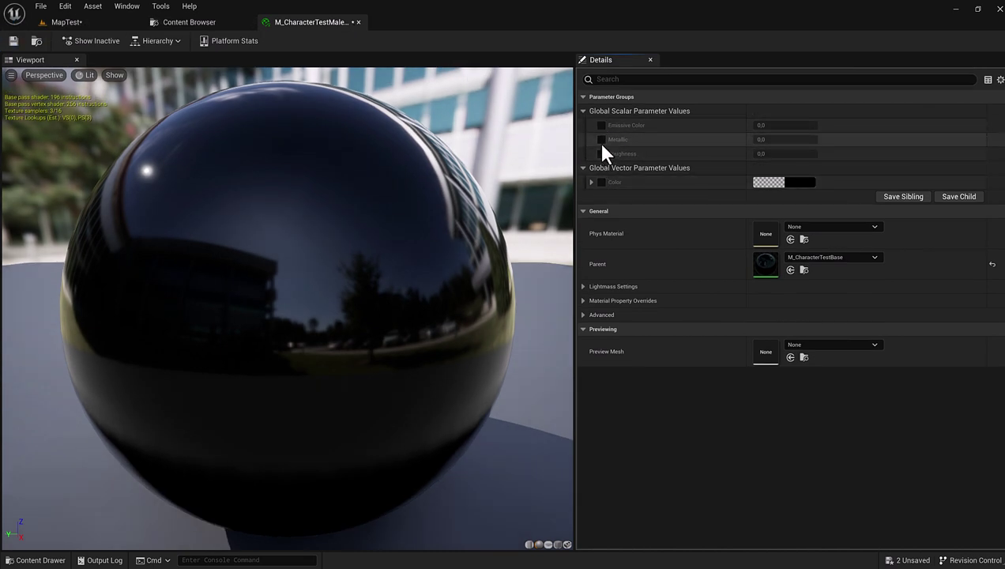
Step: Enable the Metallic, Roughness and Color overrides and set Color to an orange-yellow
click(602, 141)
click(601, 154)
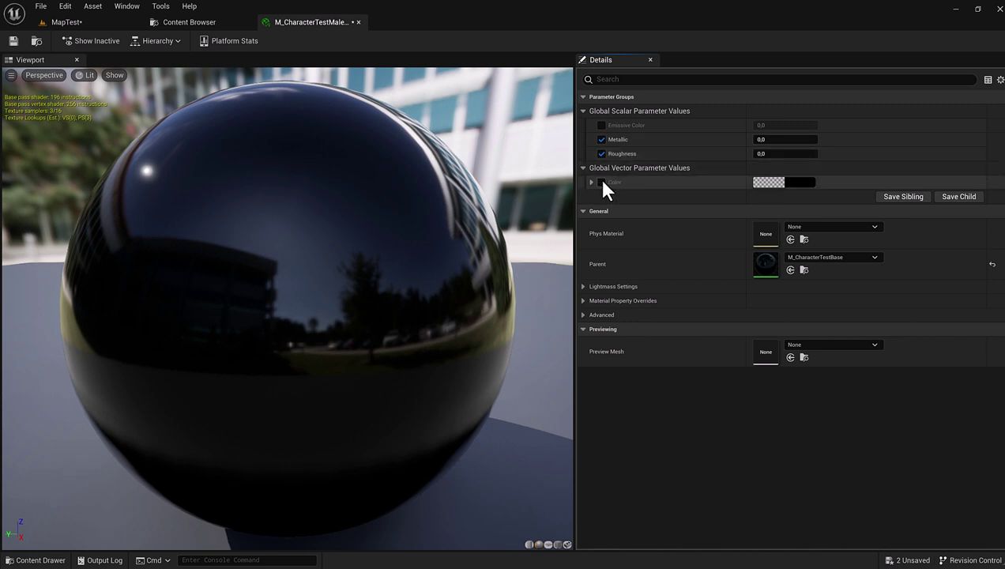
click(601, 182)
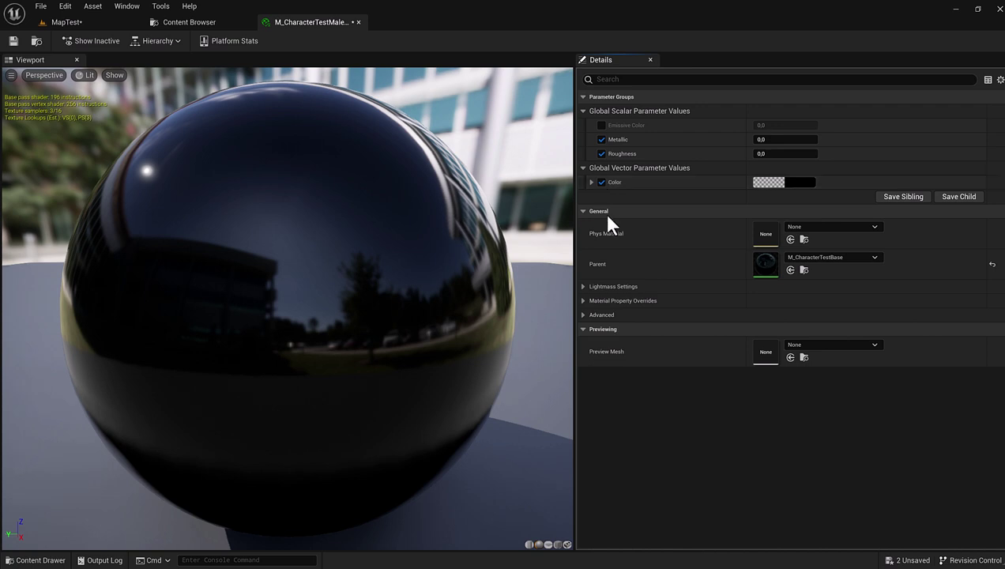
click(803, 183)
mouse_move(639, 240)
mouse_down()
mouse_move(614, 219)
mouse_move(625, 222)
mouse_up()
drag(720, 248, 719, 218)
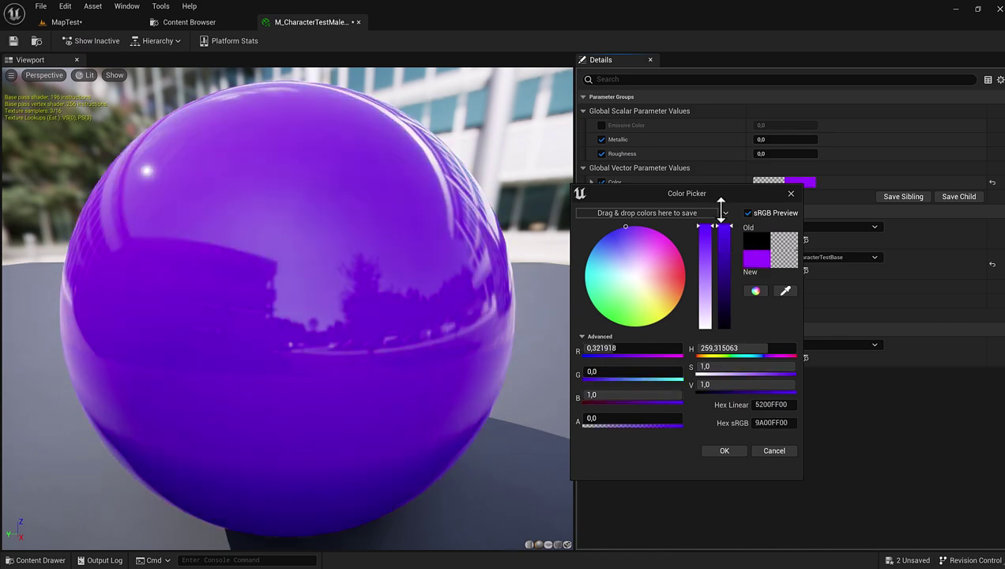
mouse_move(625, 237)
mouse_down()
mouse_move(727, 288)
mouse_move(740, 314)
mouse_up()
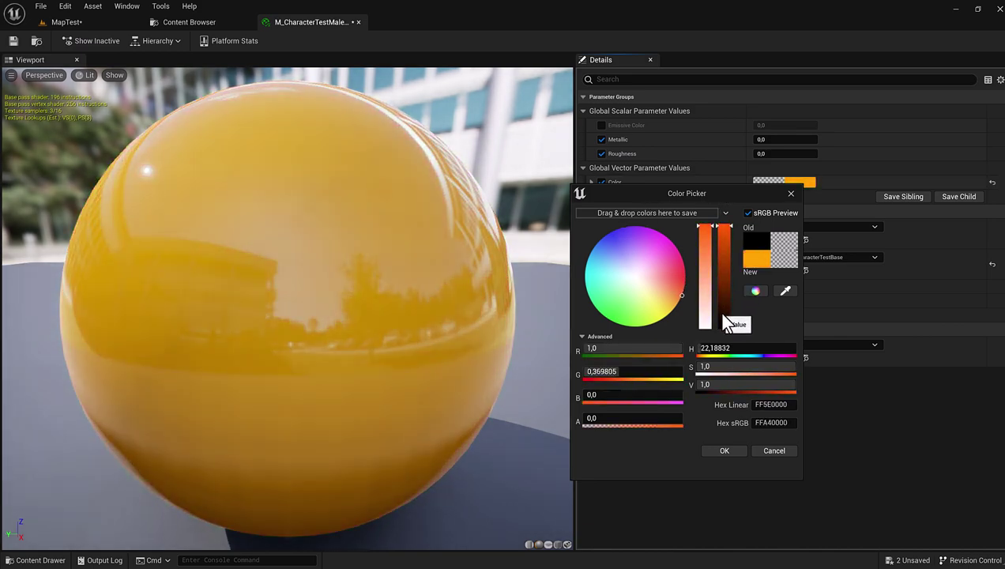
drag(723, 242, 722, 237)
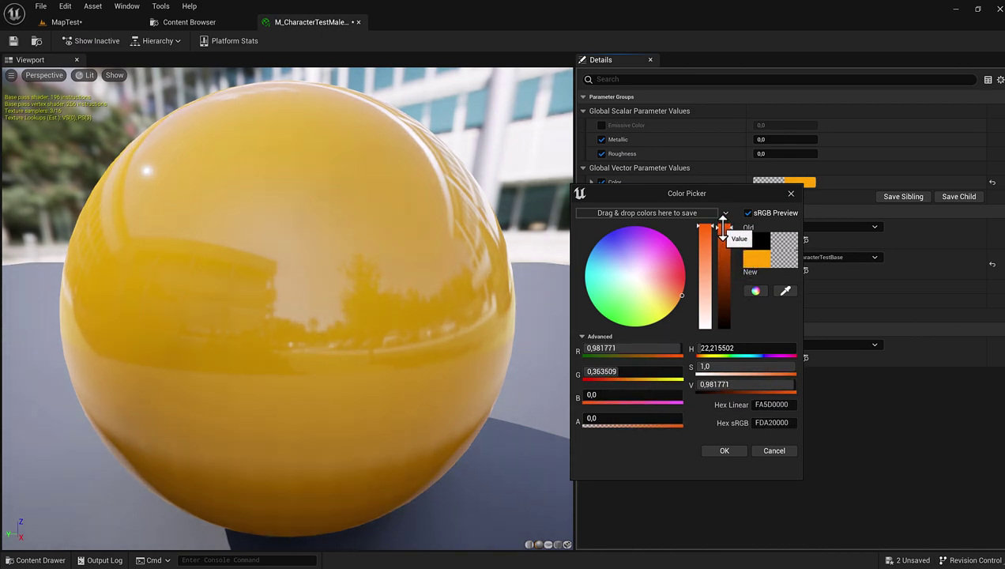
click(727, 450)
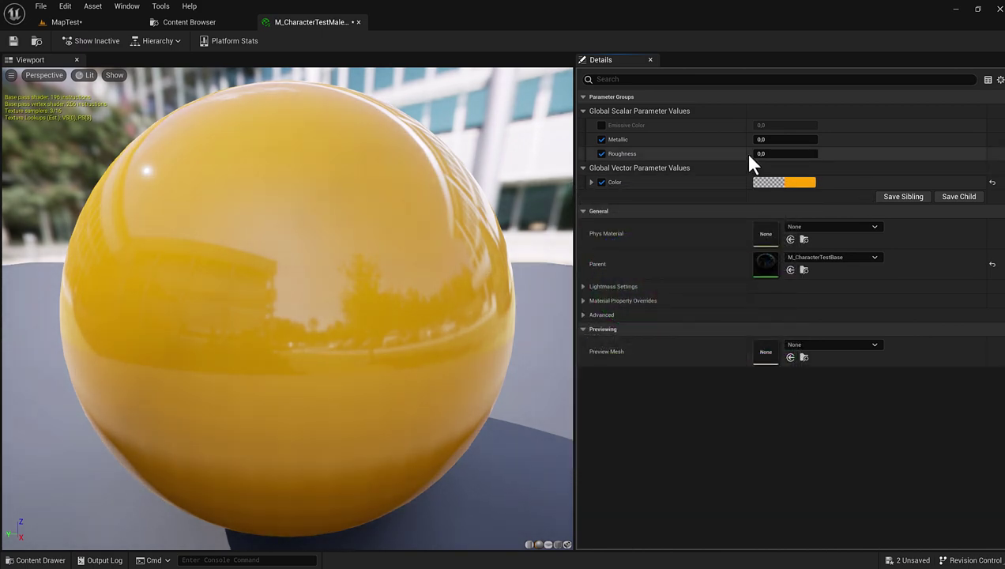
Step: Set Metallic to 0,3 and Roughness to 0,8, then save the instance
click(775, 141)
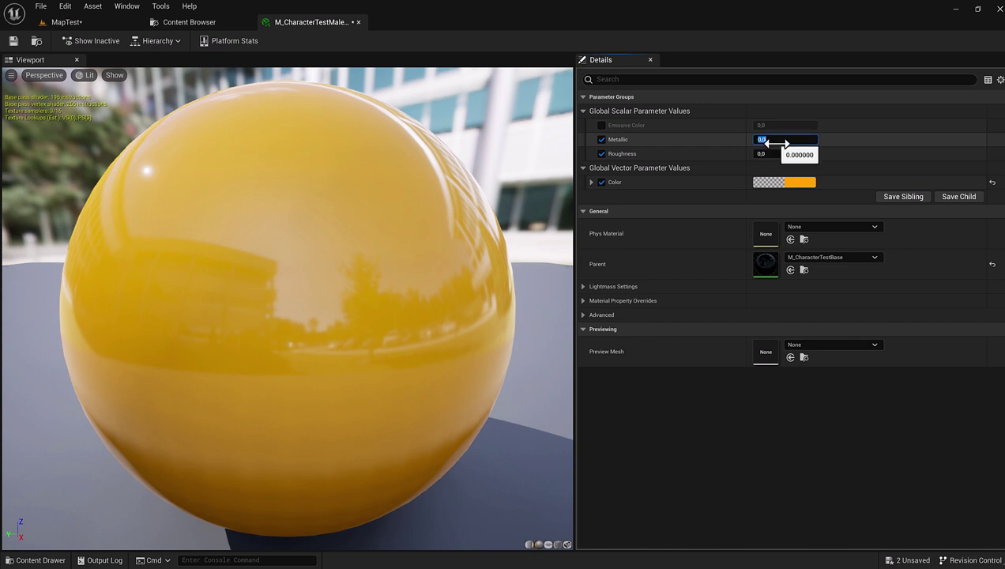
text(0,3)
key(Return)
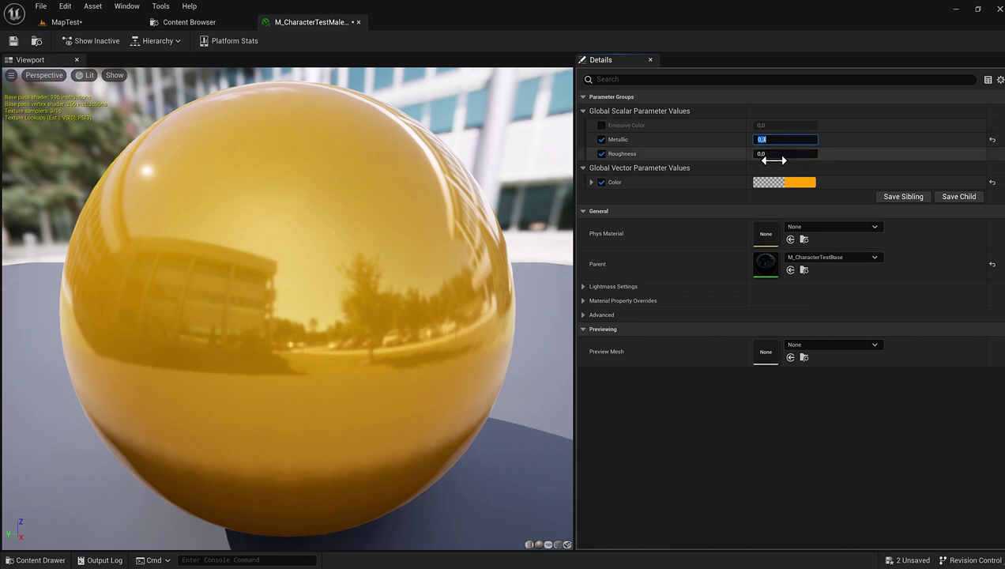
click(775, 154)
text(0,8)
key(Return)
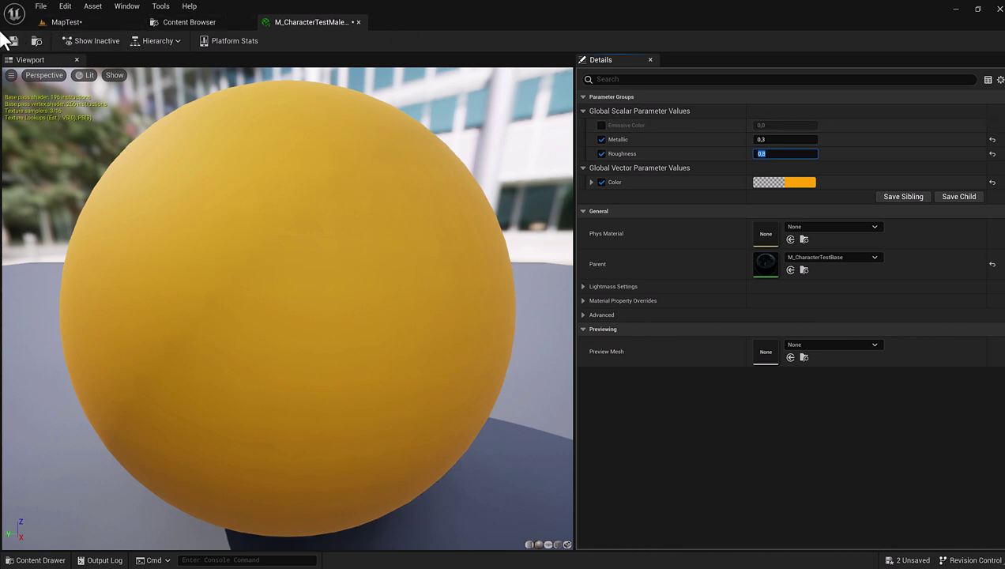
click(13, 41)
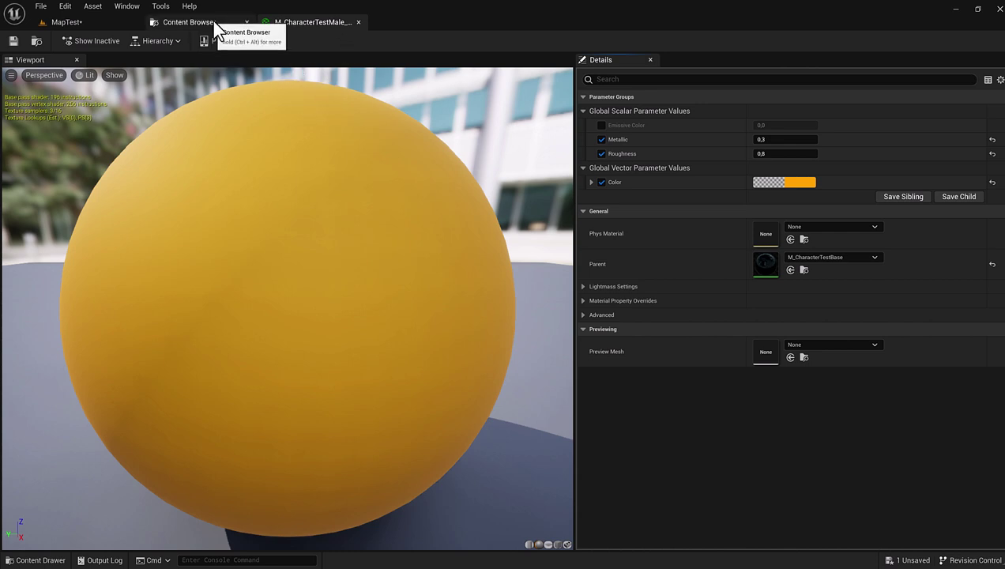
Step: Duplicate M_CharacterTestMale_01 as M_CharacterTestMale_02 and open the copy
click(206, 26)
right_click(304, 103)
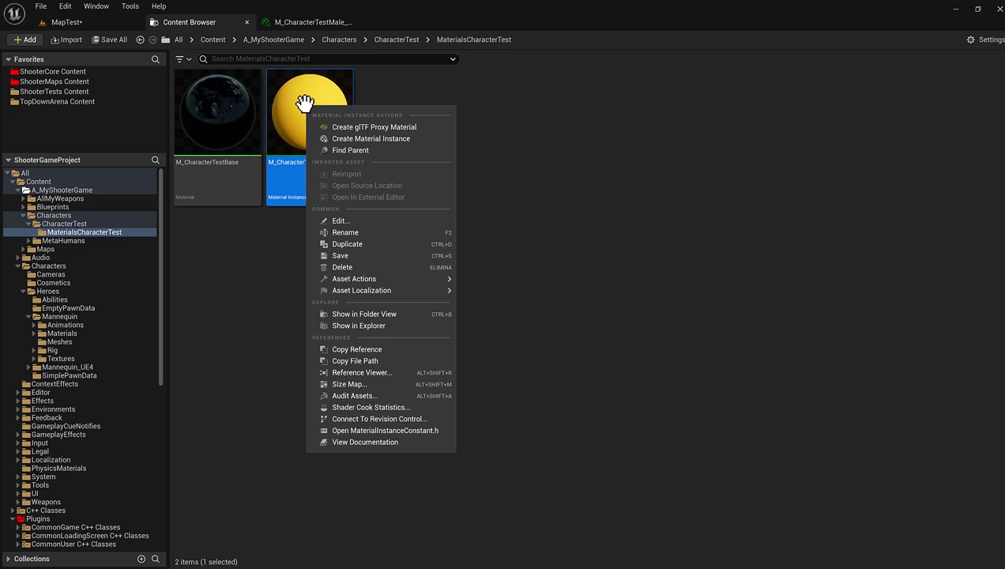
click(392, 245)
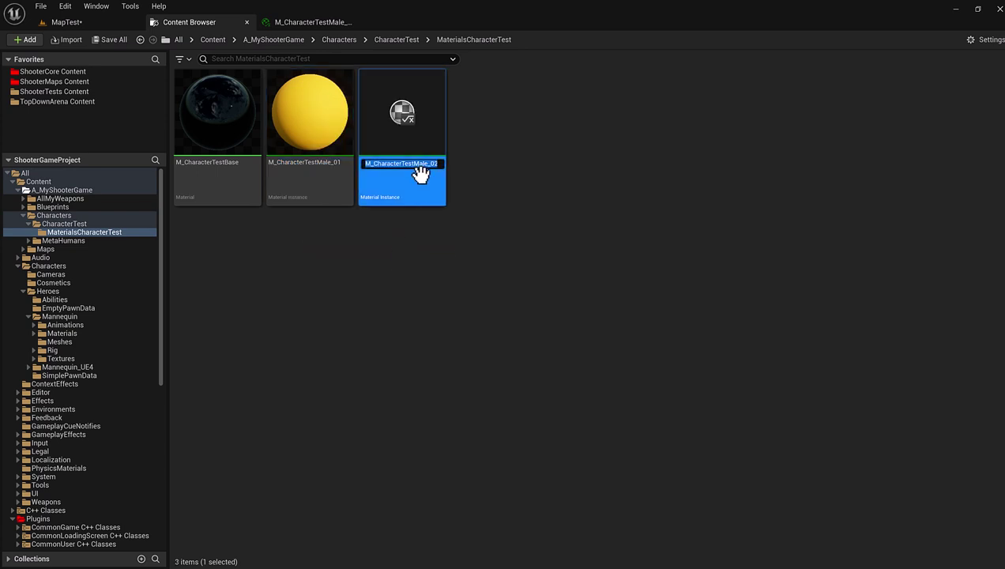
key(Return)
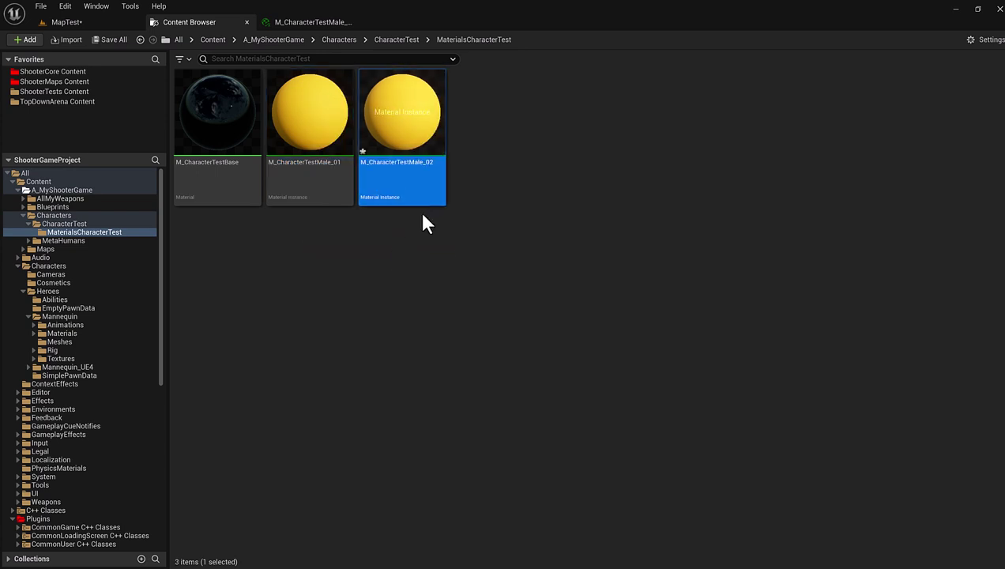
double_click(407, 120)
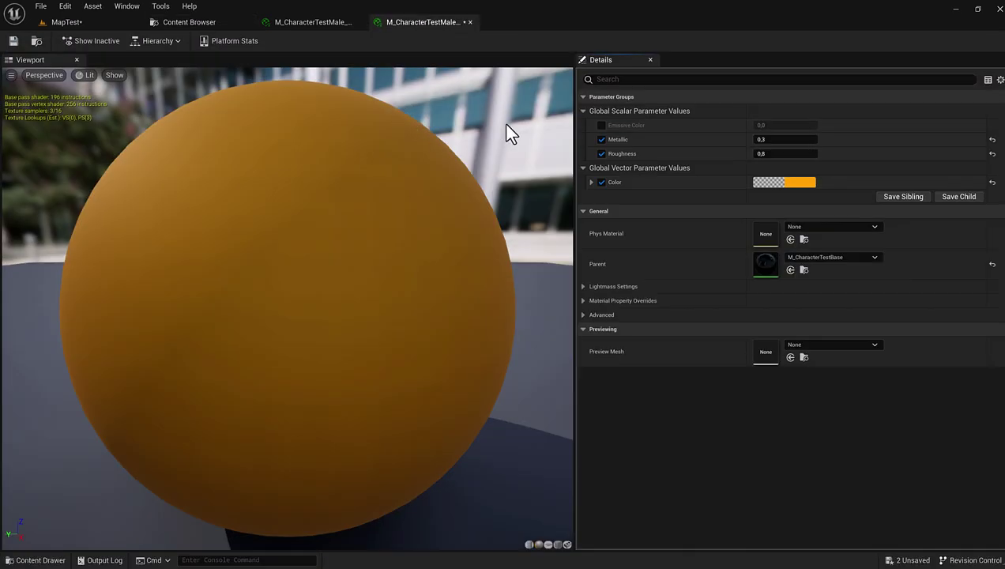
Step: Set Metallic to 0,9 and Roughness to 0,3, then save and close the instance
click(776, 139)
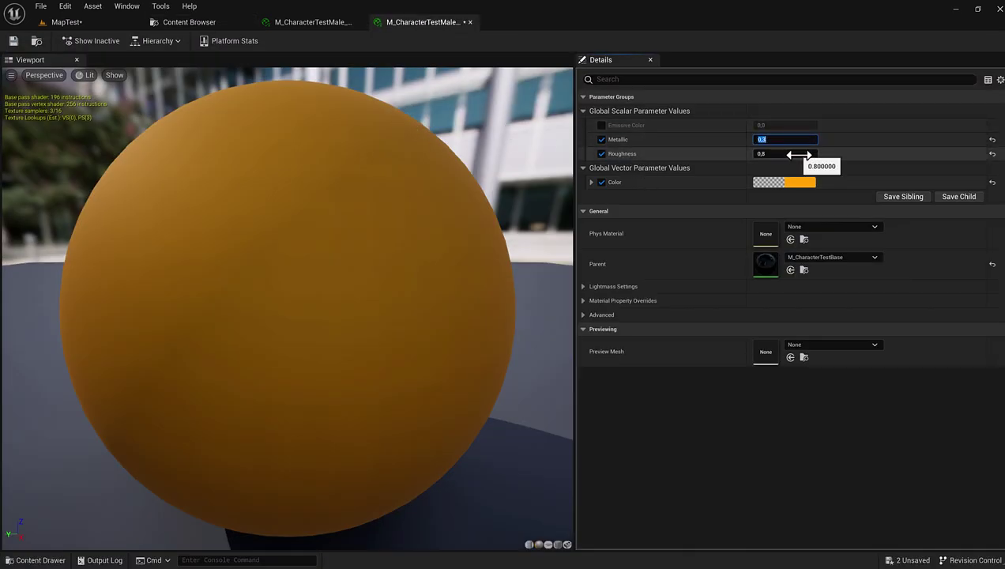
text(8)
click(798, 154)
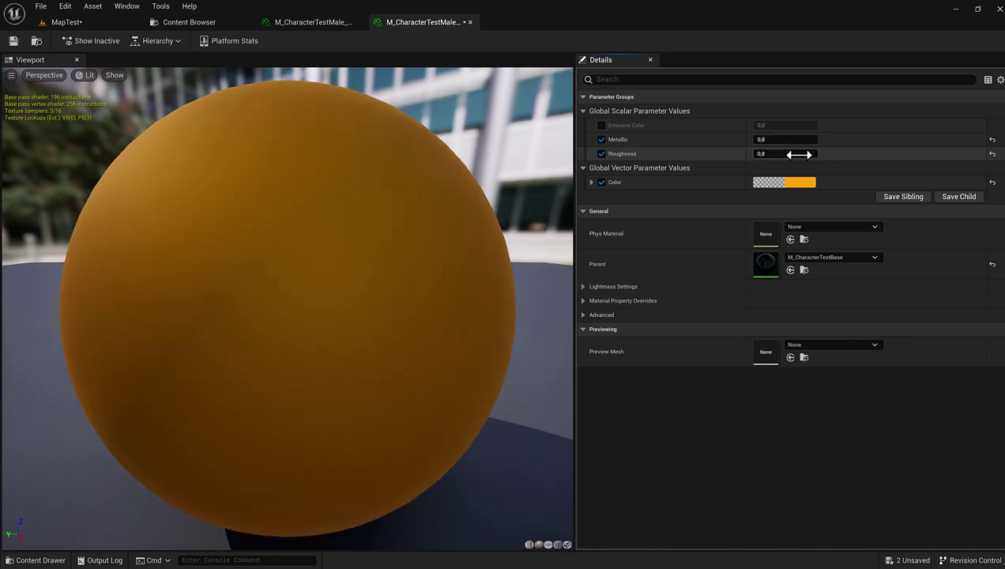
text(3)
key(Return)
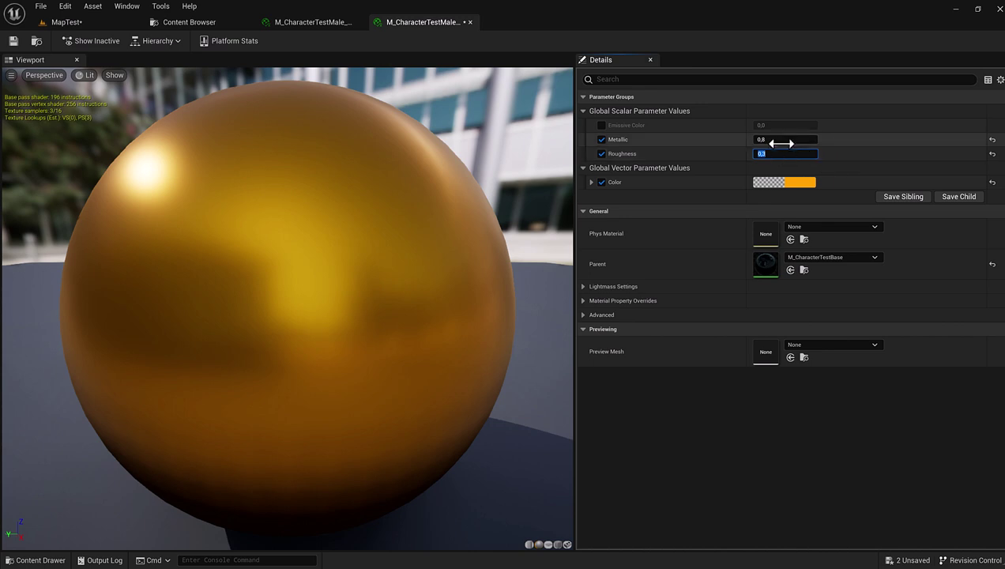
drag(770, 140, 782, 141)
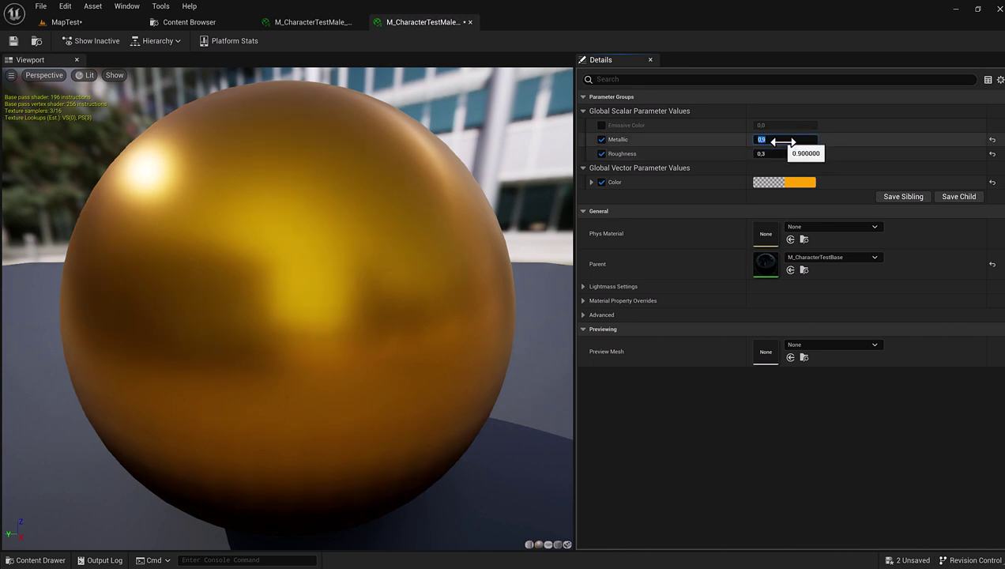
click(646, 135)
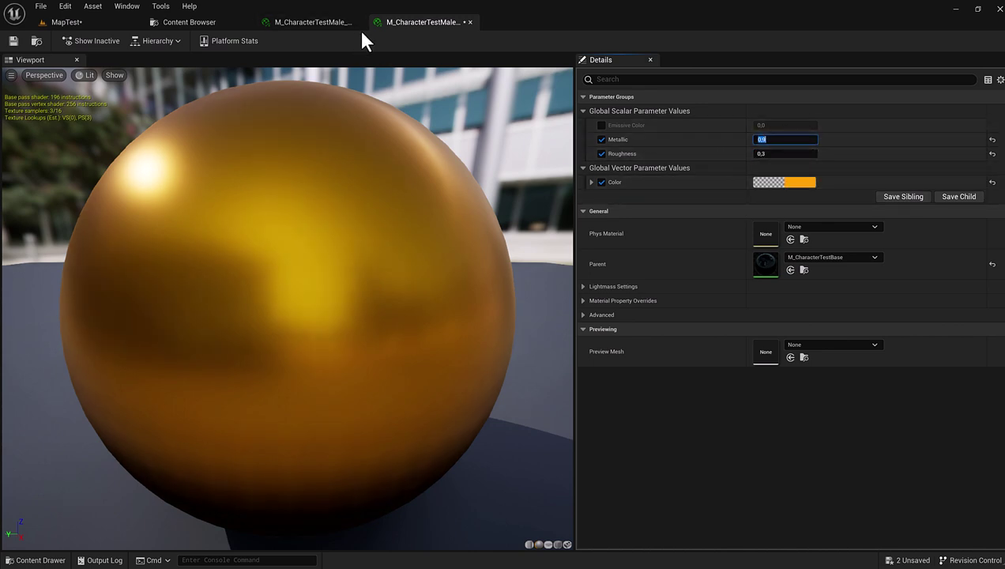
click(19, 40)
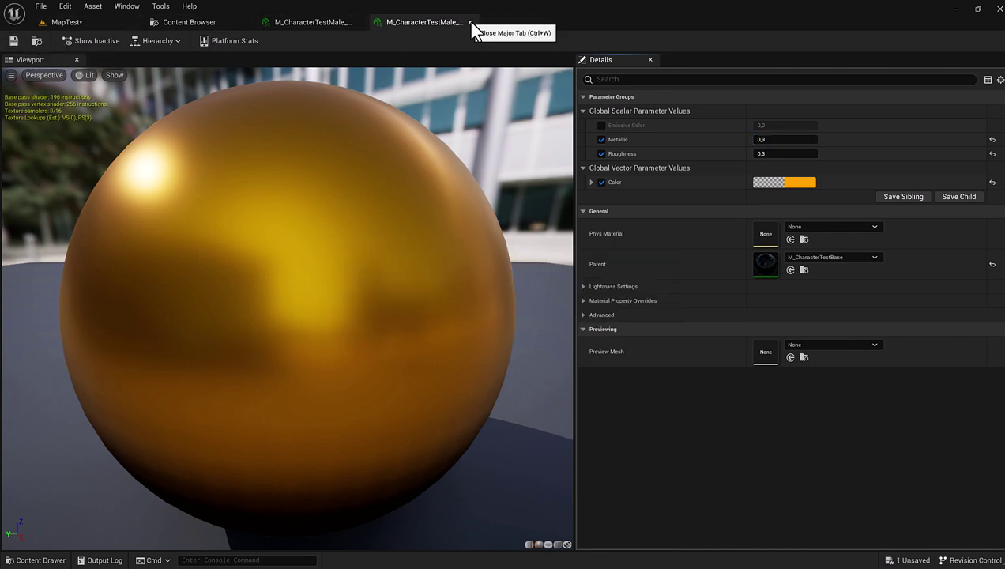
click(471, 23)
Step: Open SKM_CharacterTestMale and assign M_CharacterTestMale_01 to both the torso and head/legs slots
click(357, 22)
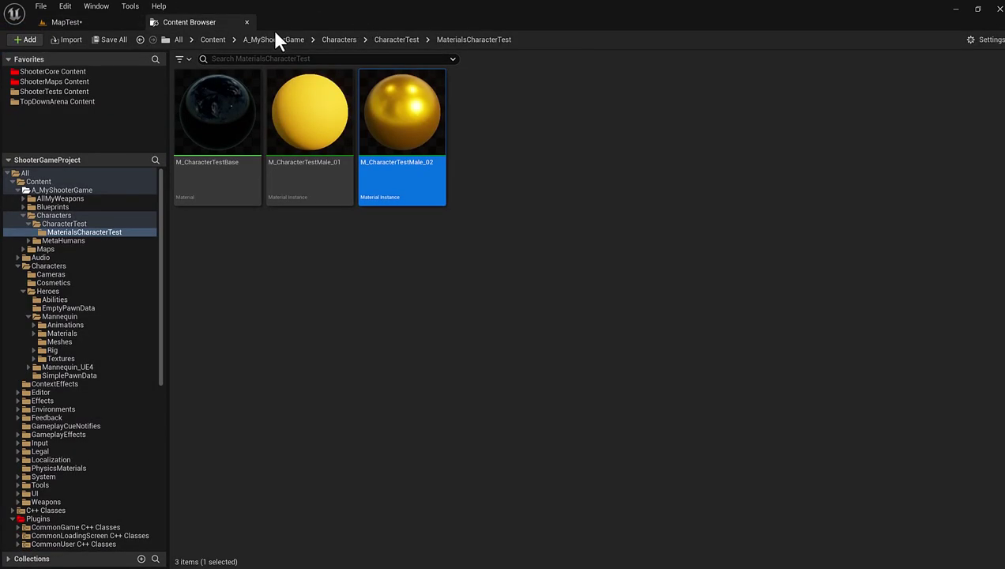
click(393, 41)
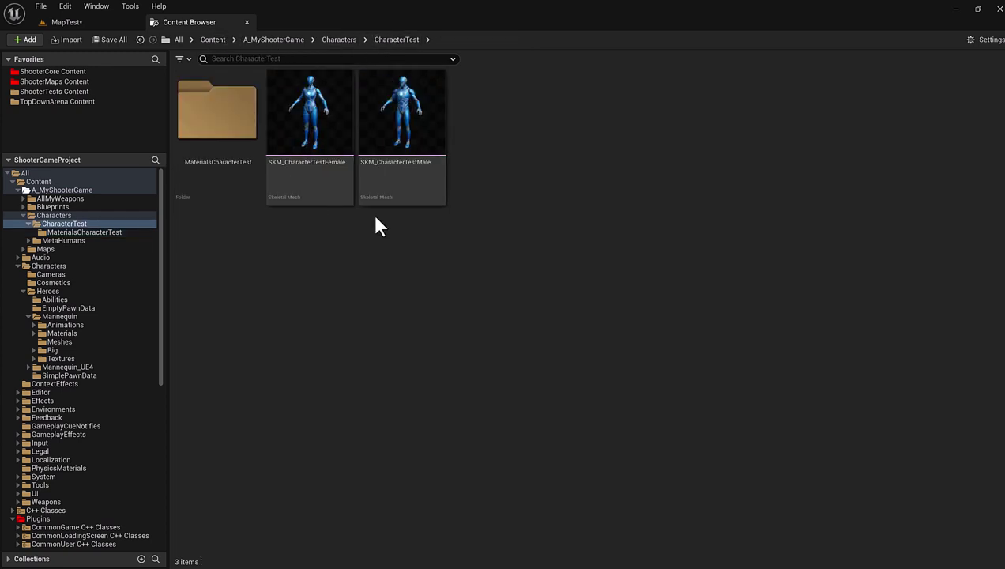
double_click(388, 172)
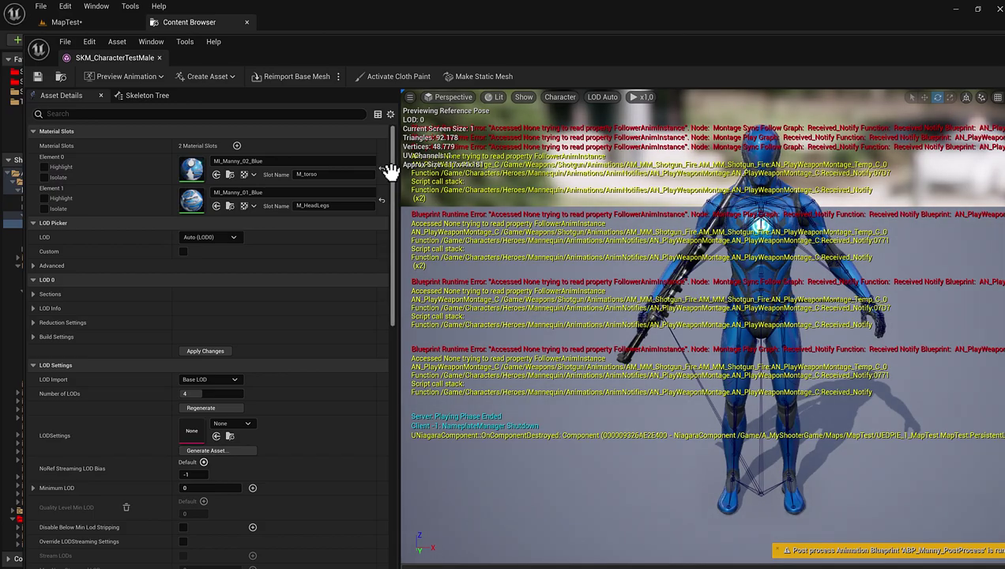
drag(96, 59, 297, 27)
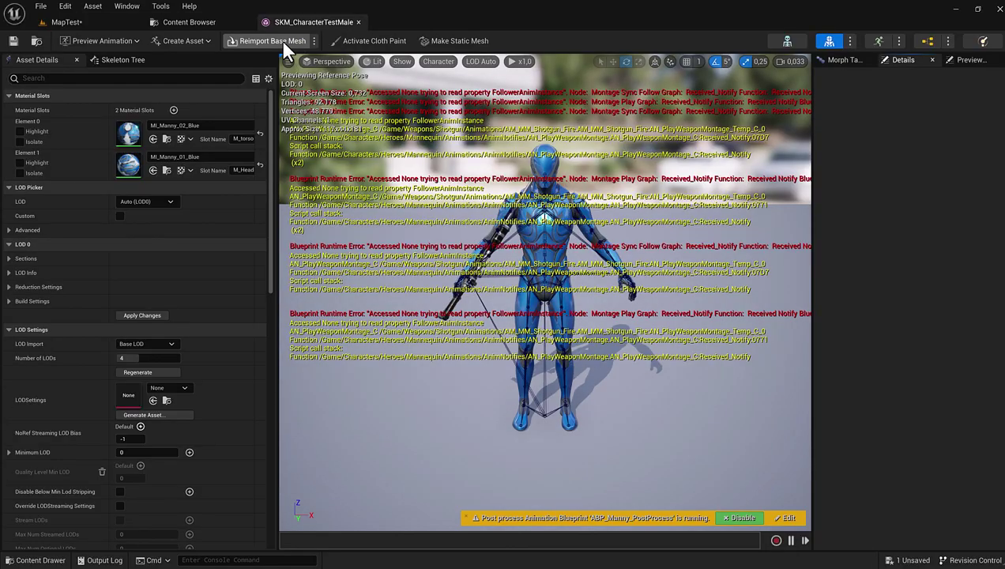
click(176, 24)
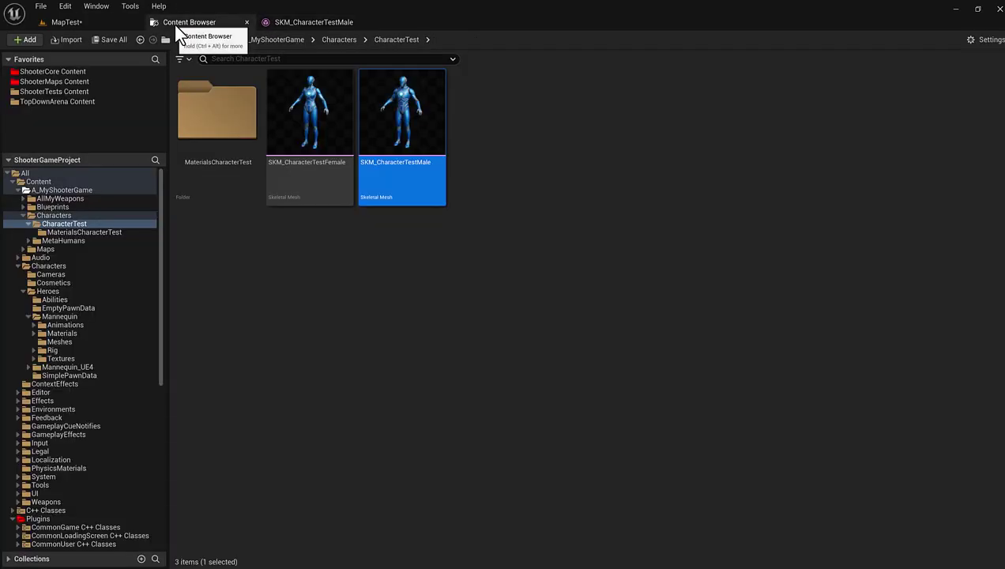
double_click(207, 99)
click(304, 121)
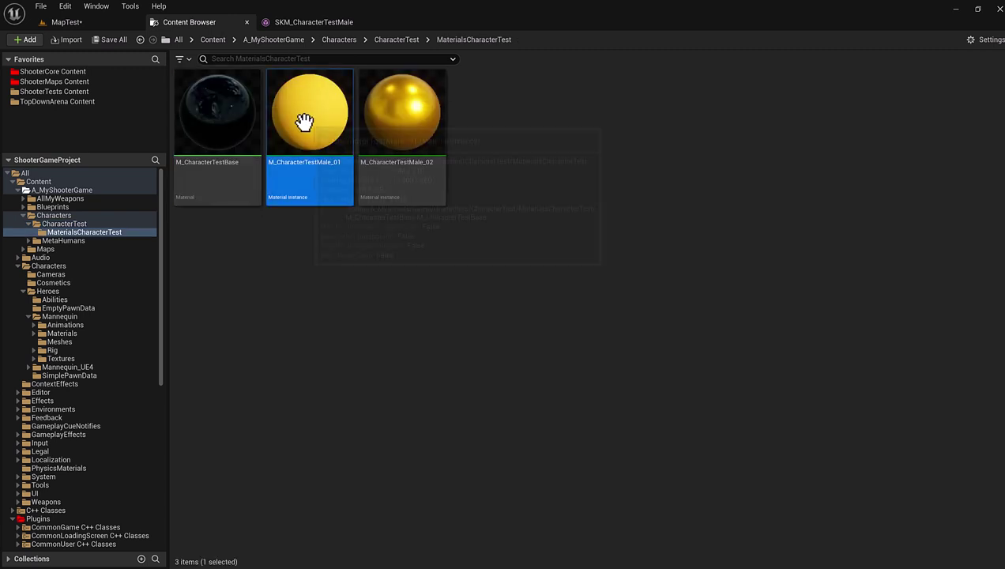
click(295, 20)
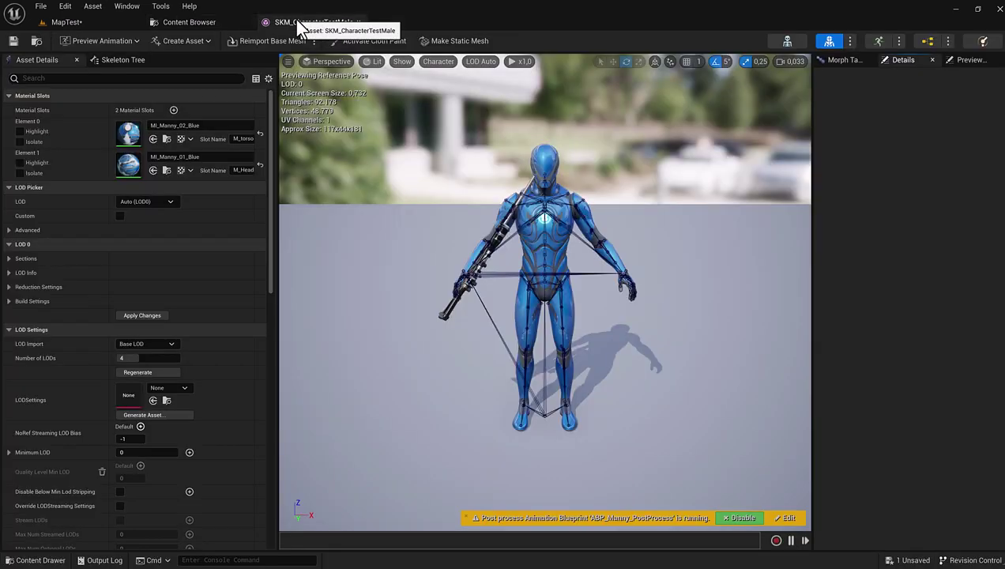
click(153, 140)
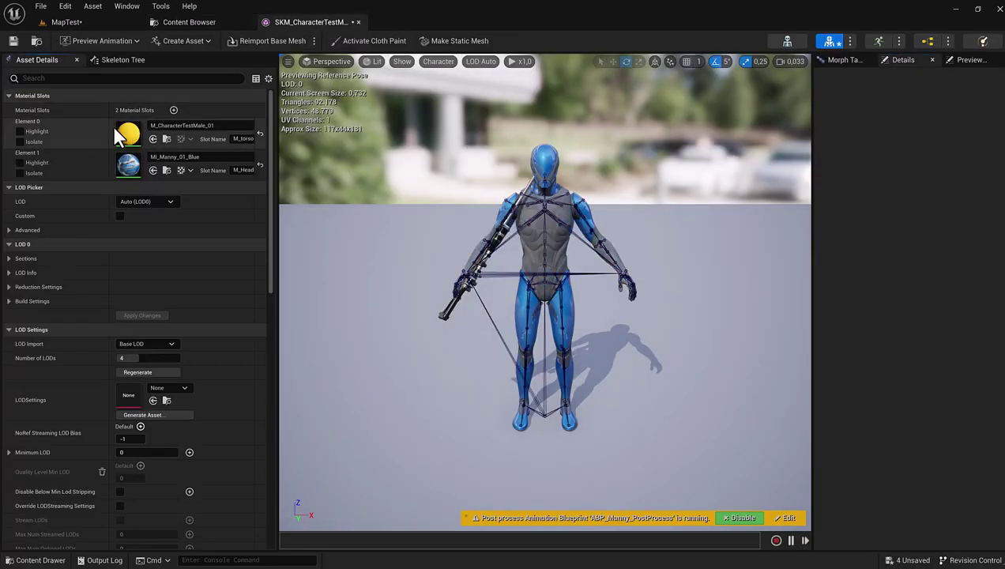
click(154, 170)
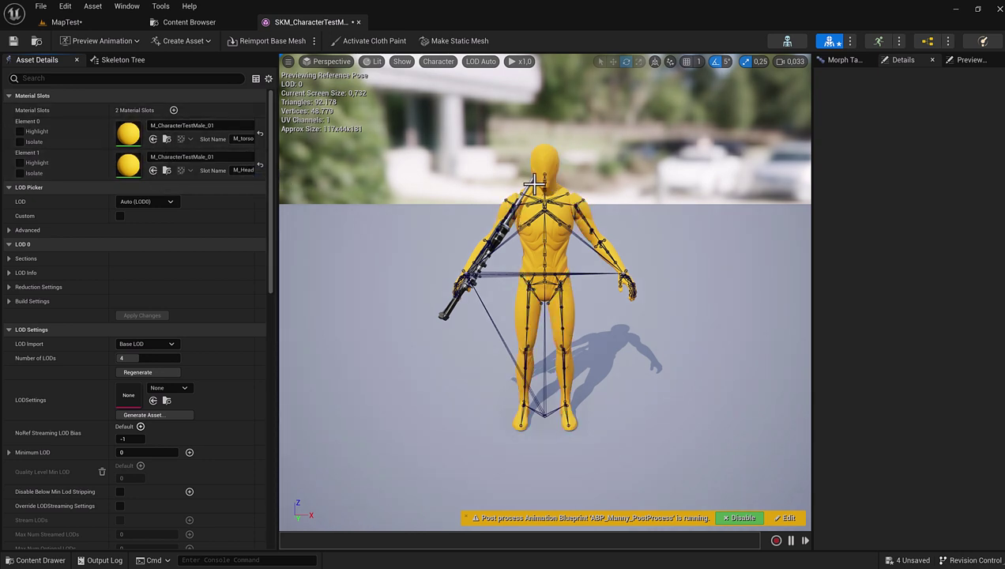
Step: Put the gold M_CharacterTestMale_02 on the torso slot, then save and close the mesh
click(200, 22)
click(411, 146)
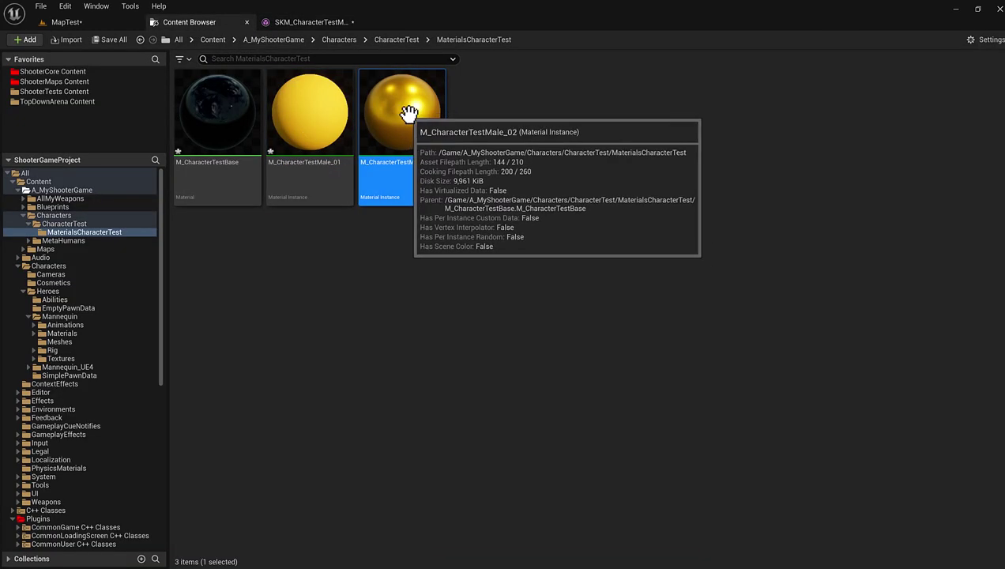
click(300, 21)
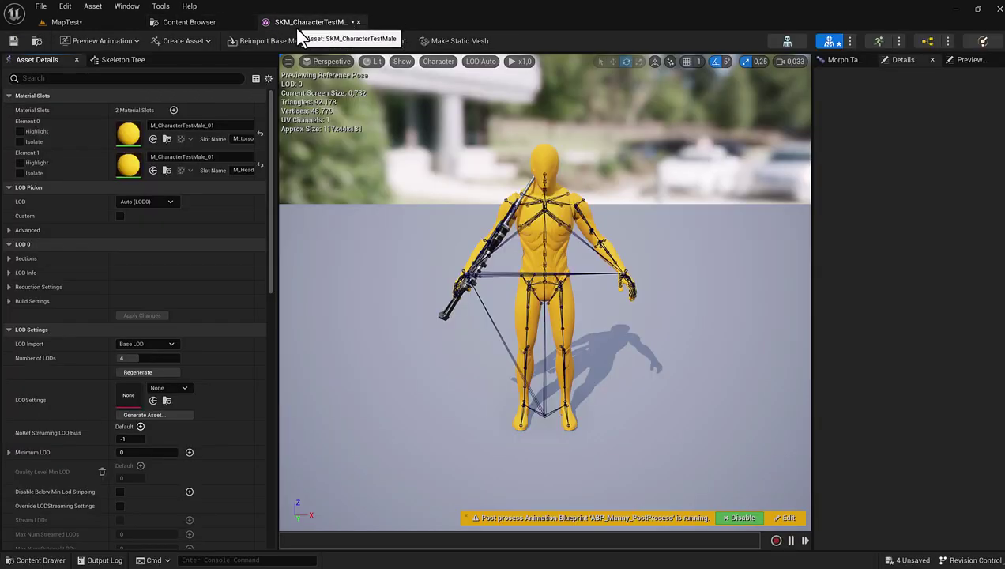
click(152, 138)
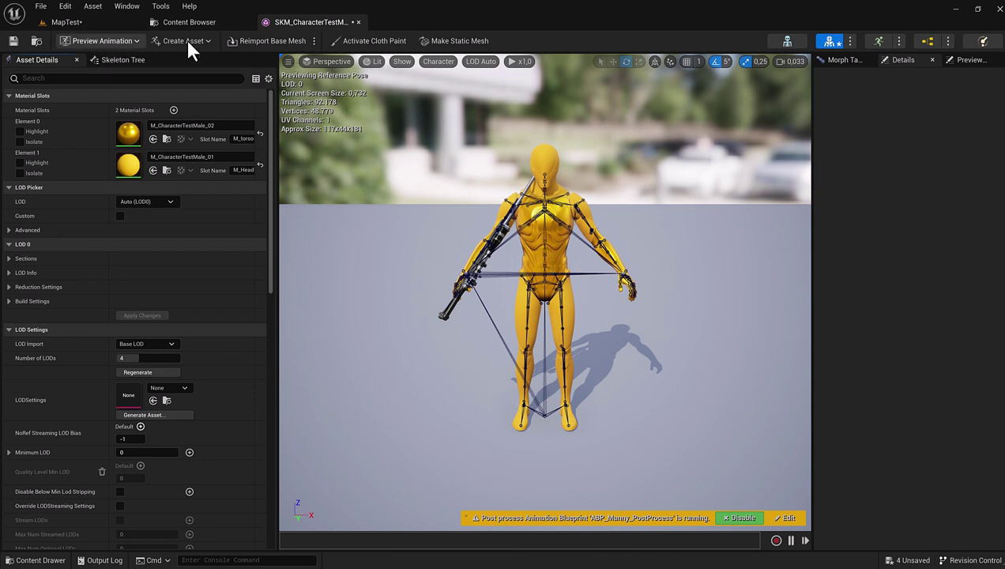
click(13, 40)
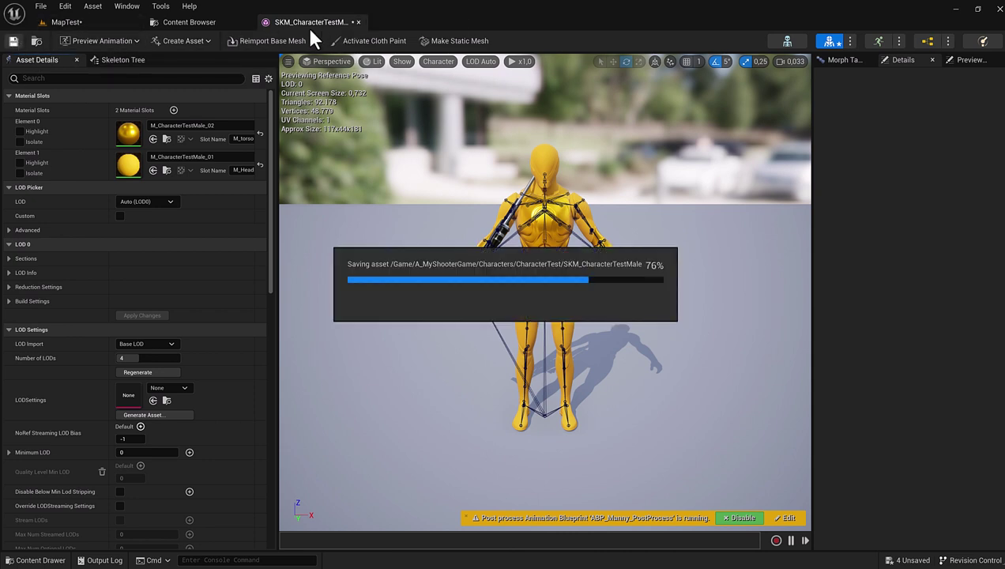
click(358, 23)
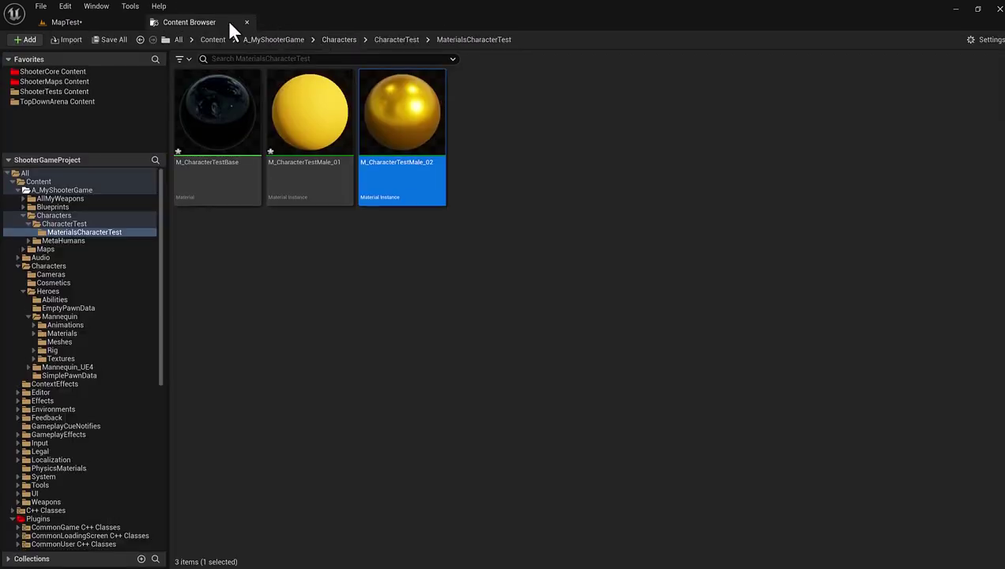
Step: Duplicate M_CharacterTestMale_01 into M_CharacterTestFemale_01, change its Color to magenta, and save
click(326, 178)
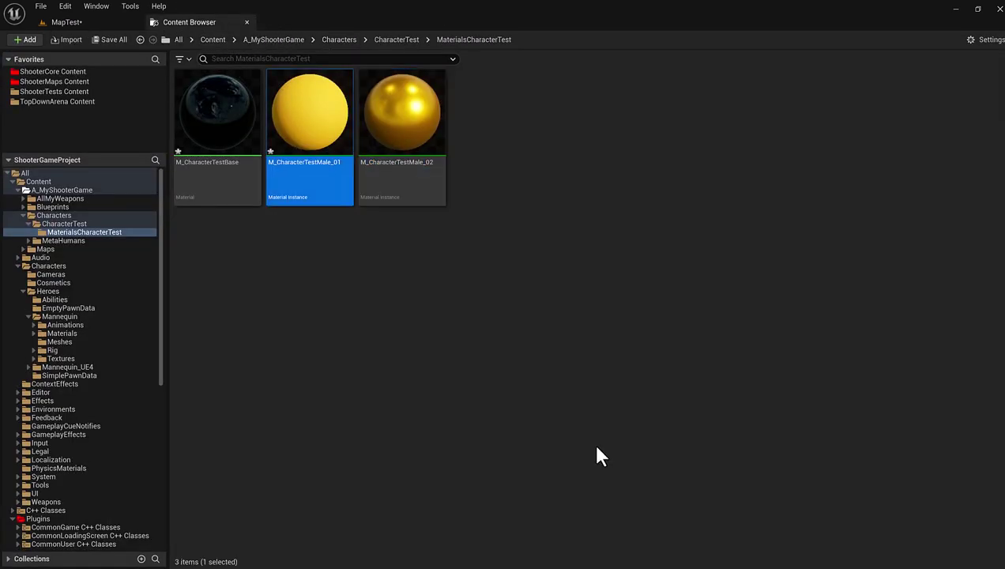
right_click(288, 95)
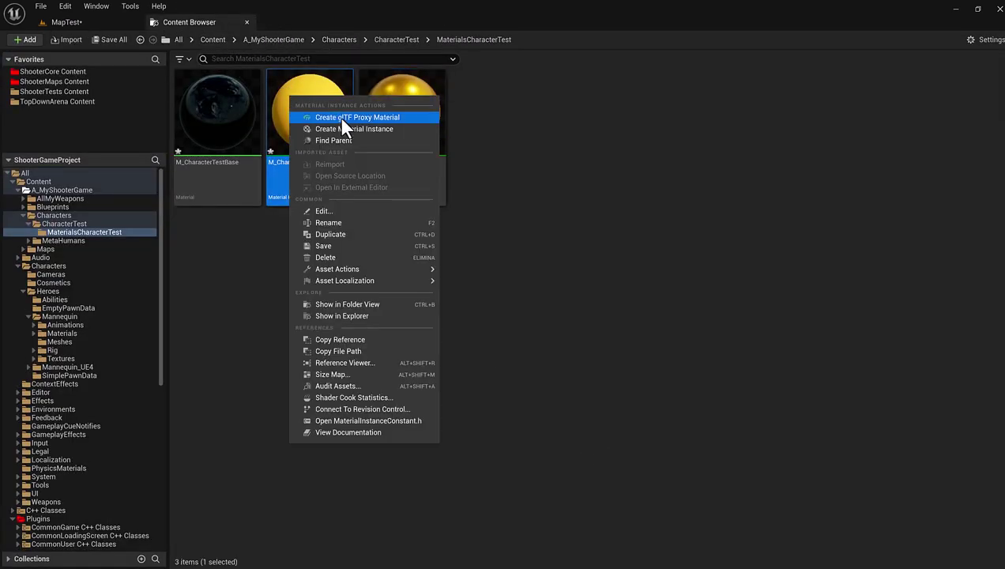
click(348, 232)
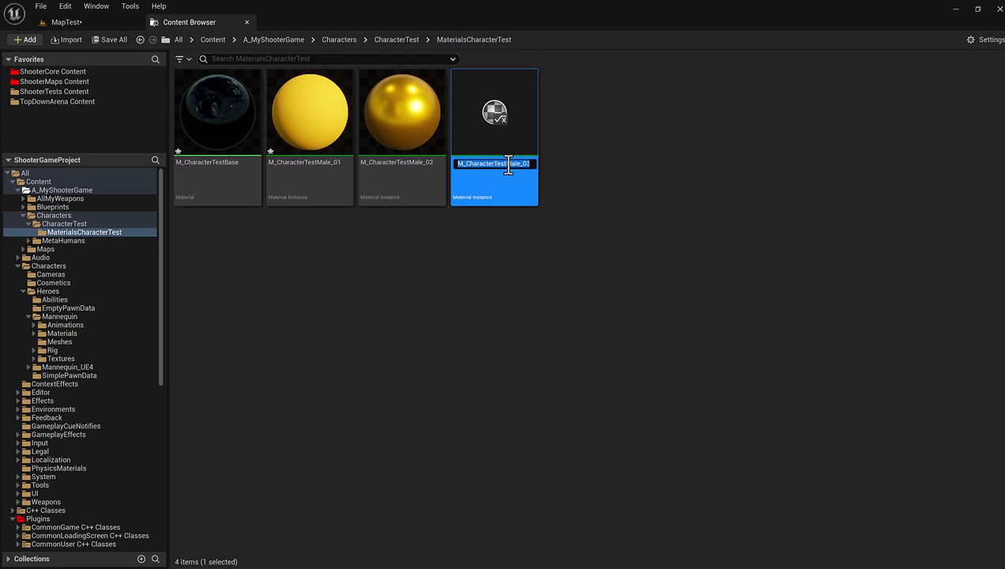
drag(509, 163, 551, 167)
text(F)
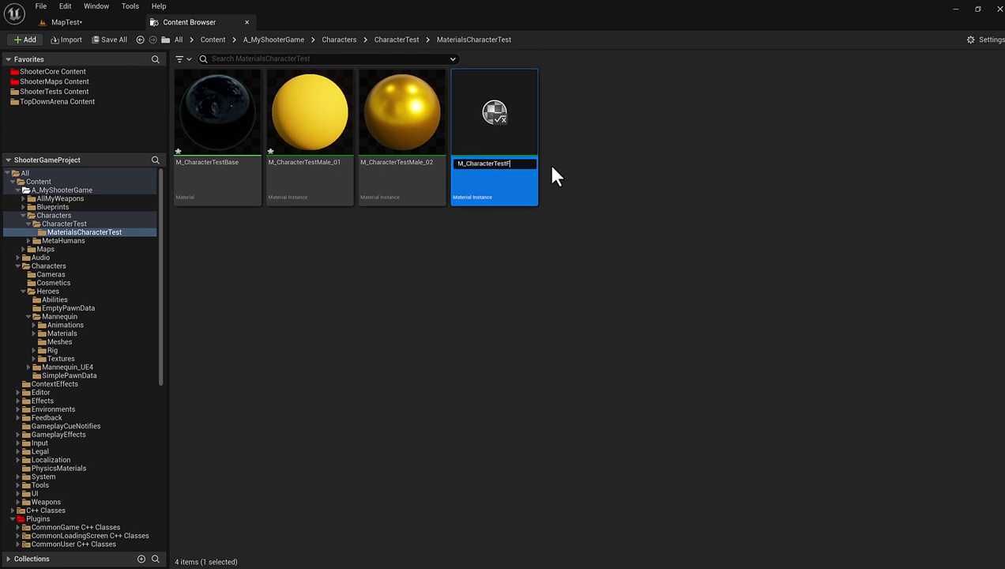
text(emale)
key(Return)
key(Return)
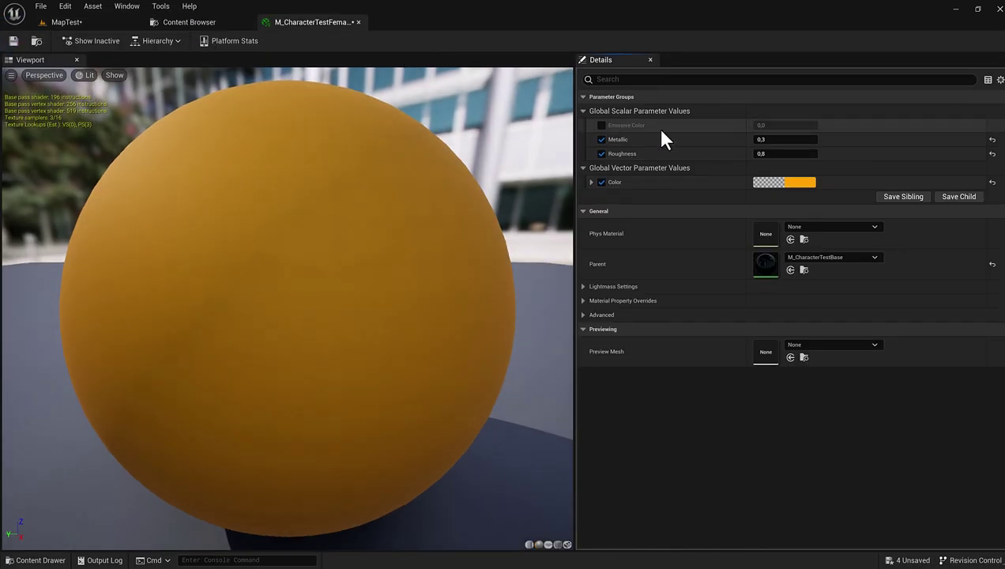
click(793, 182)
mouse_move(672, 268)
mouse_down()
mouse_move(685, 236)
mouse_move(702, 265)
mouse_up()
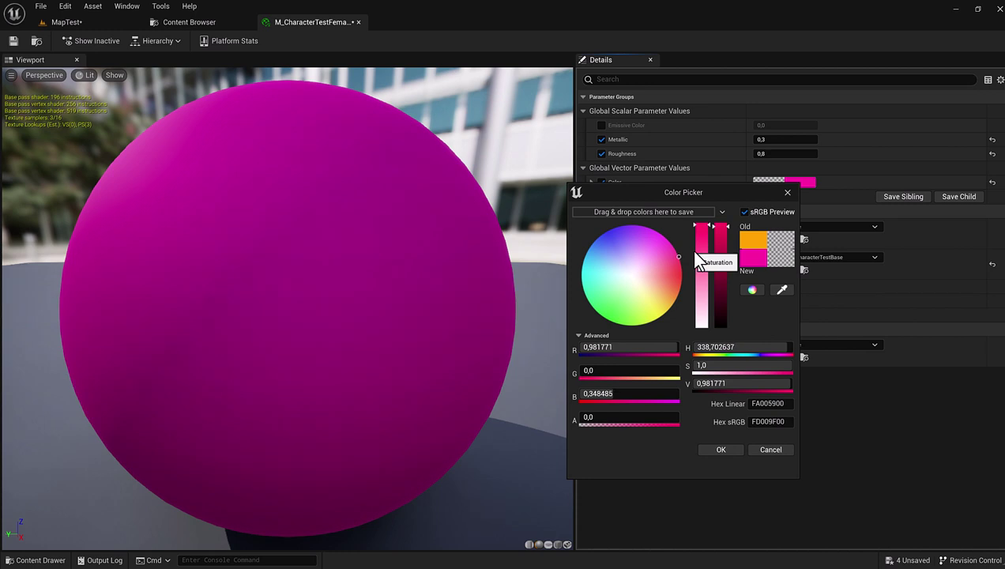
click(727, 450)
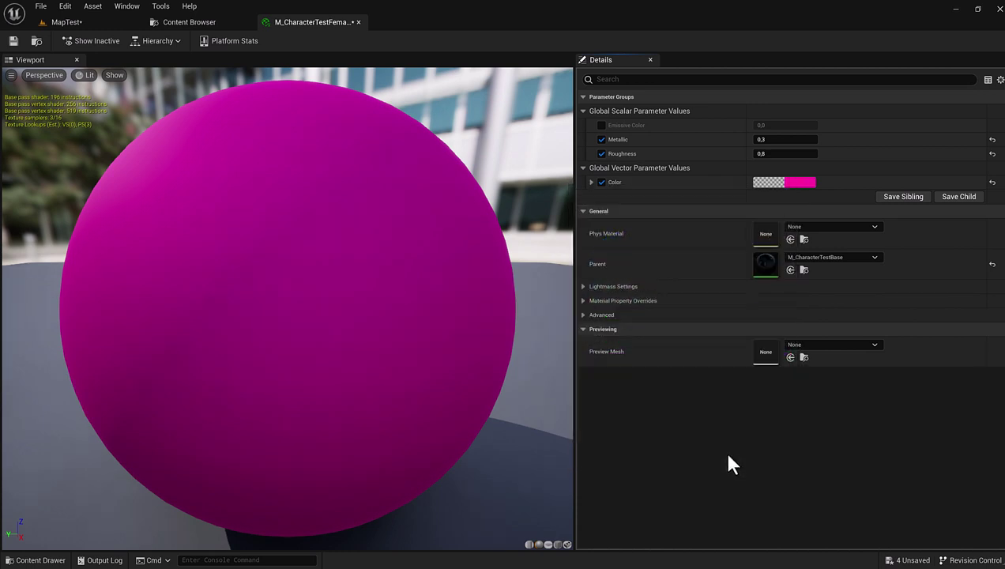
click(12, 40)
click(358, 22)
Step: Duplicate it as glossy M_CharacterTestFemale_02 with Roughness 0,3, saved and closed
right_click(320, 138)
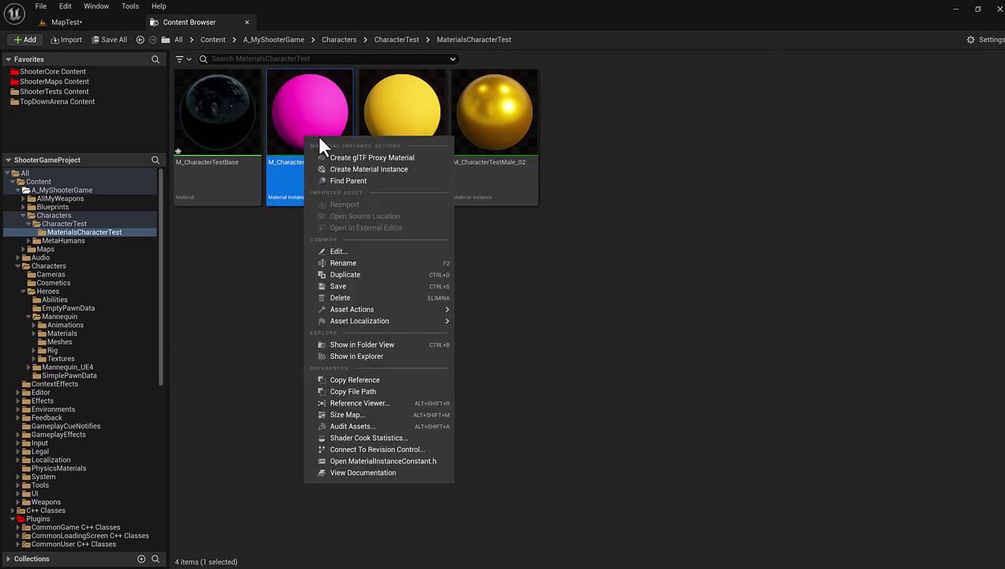
click(368, 274)
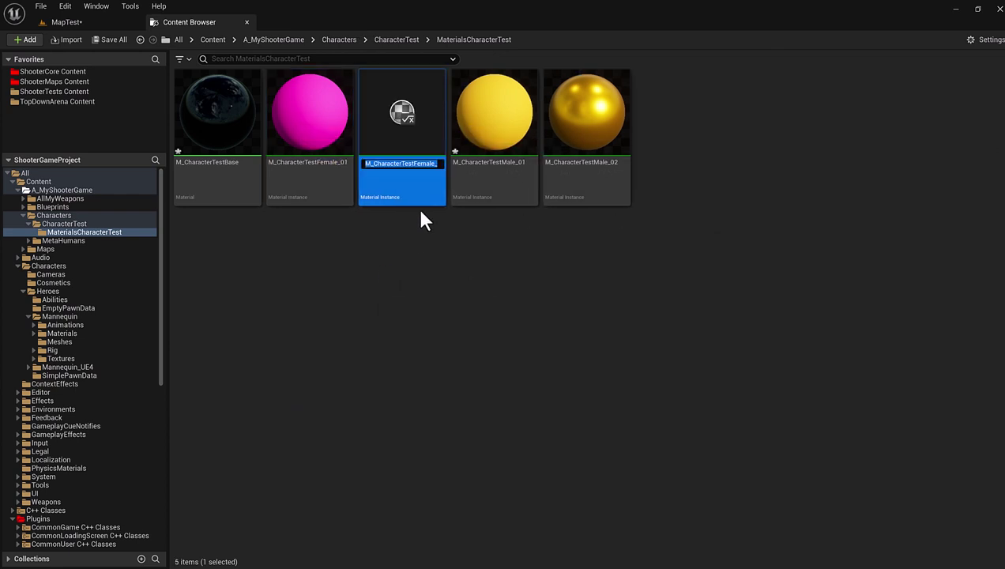
double_click(439, 162)
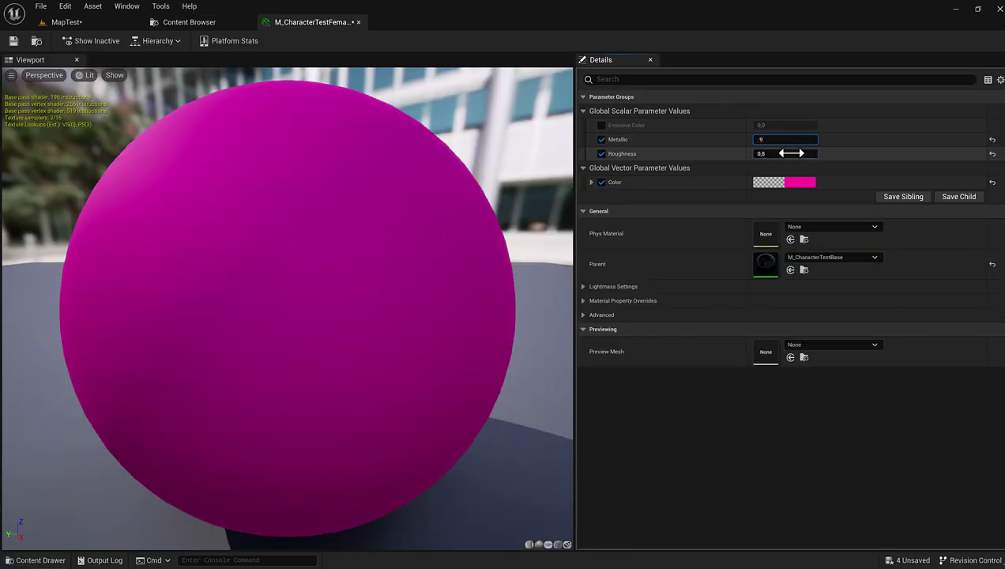
click(790, 153)
text(0,3)
key(Return)
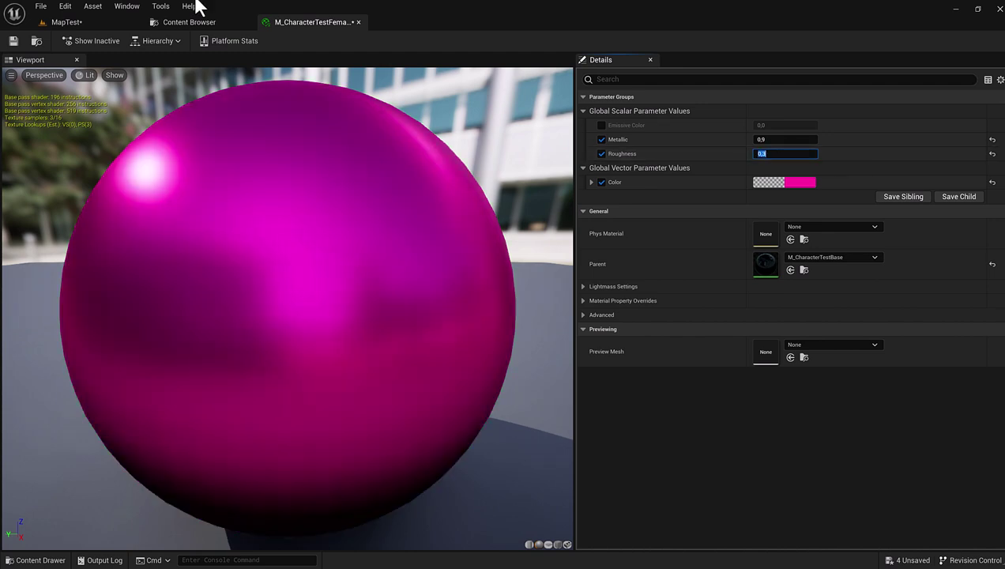
click(13, 40)
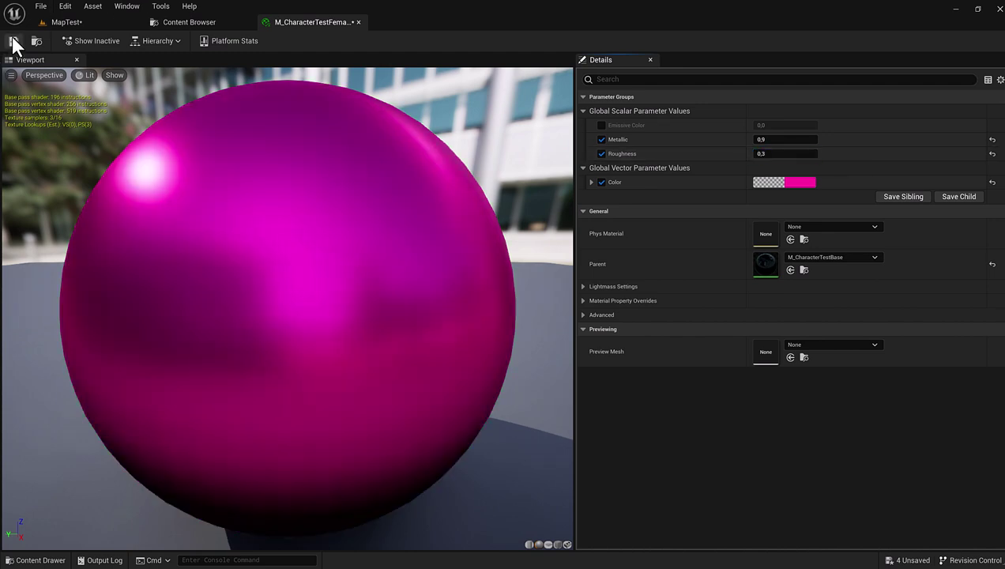
click(358, 22)
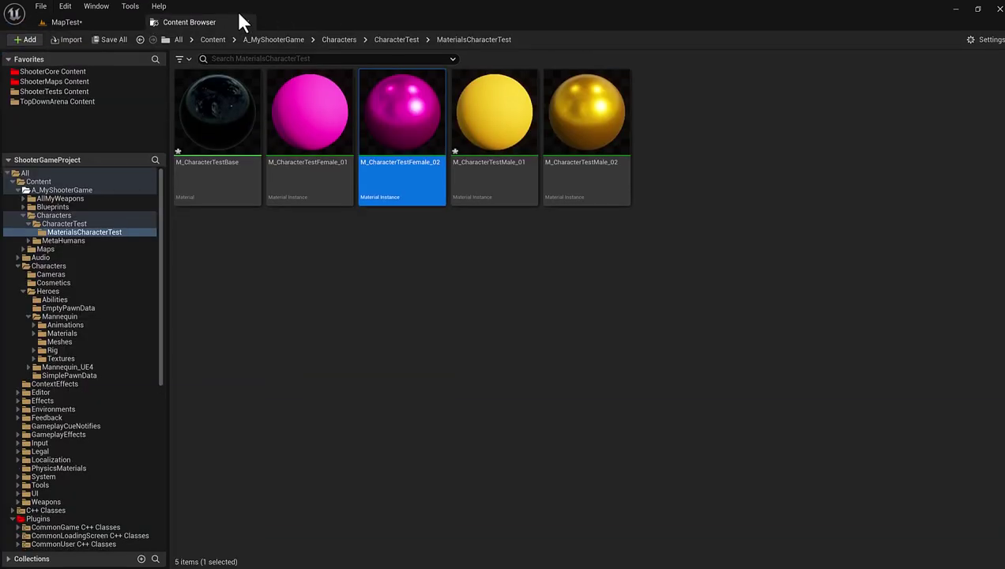
click(394, 39)
Step: Remove all attached assets from spine_05 on SKM_CharacterTestFemale, then save and close it
double_click(325, 90)
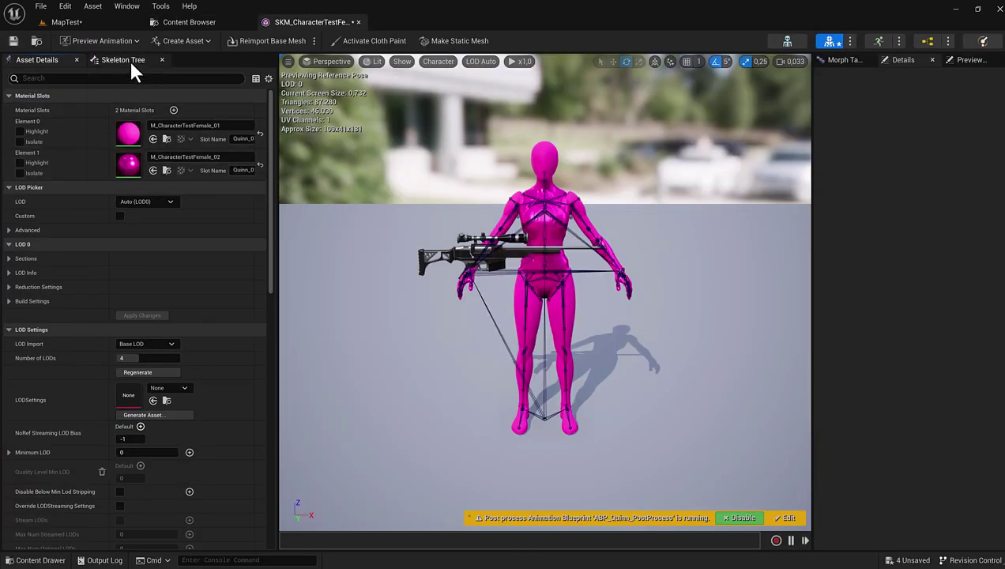
click(127, 60)
right_click(69, 262)
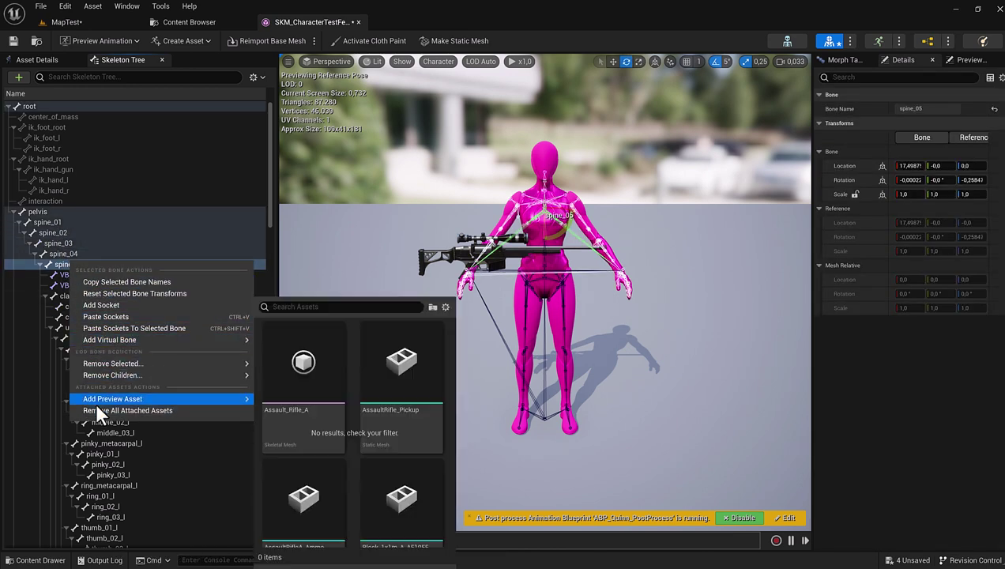
click(105, 409)
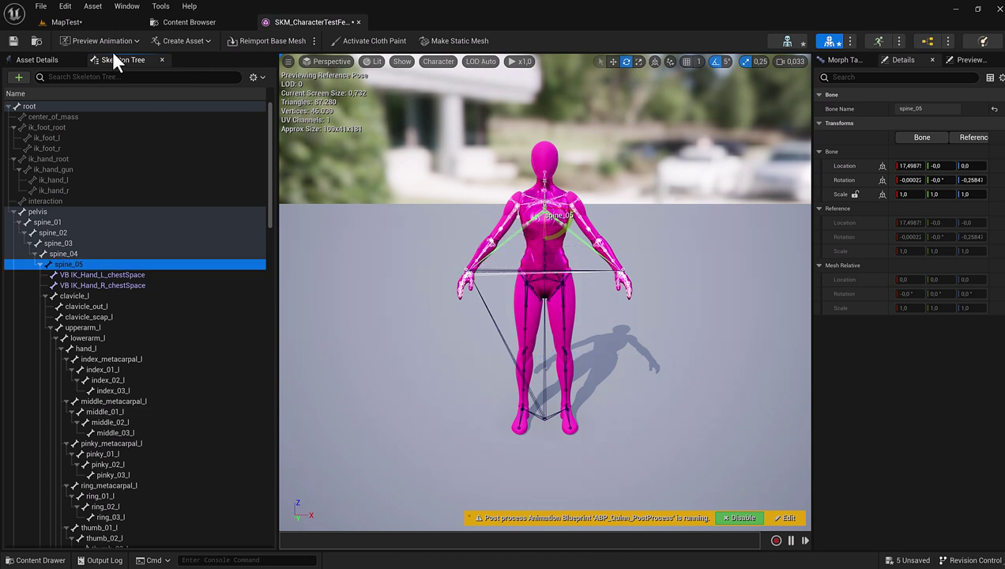
click(13, 40)
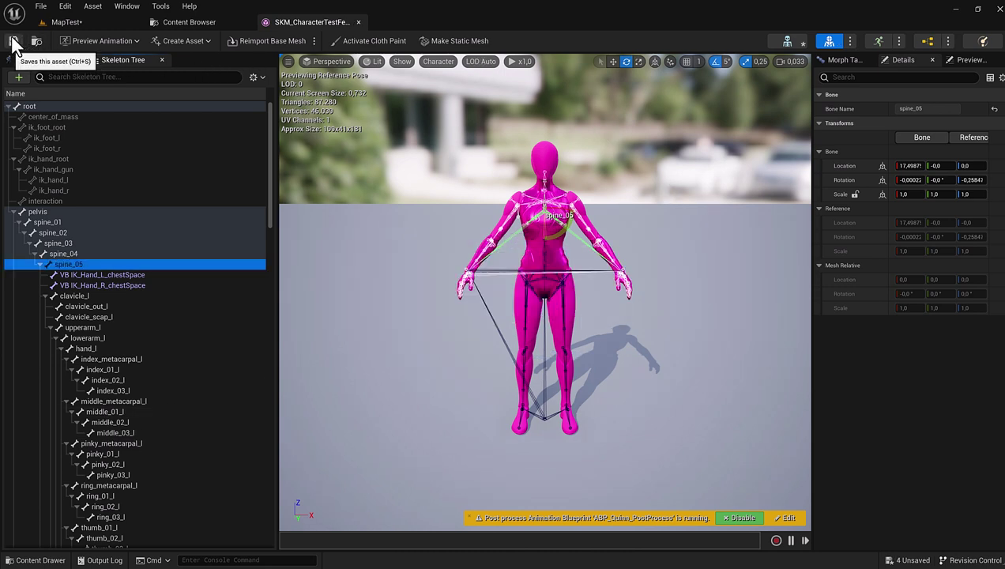
click(358, 23)
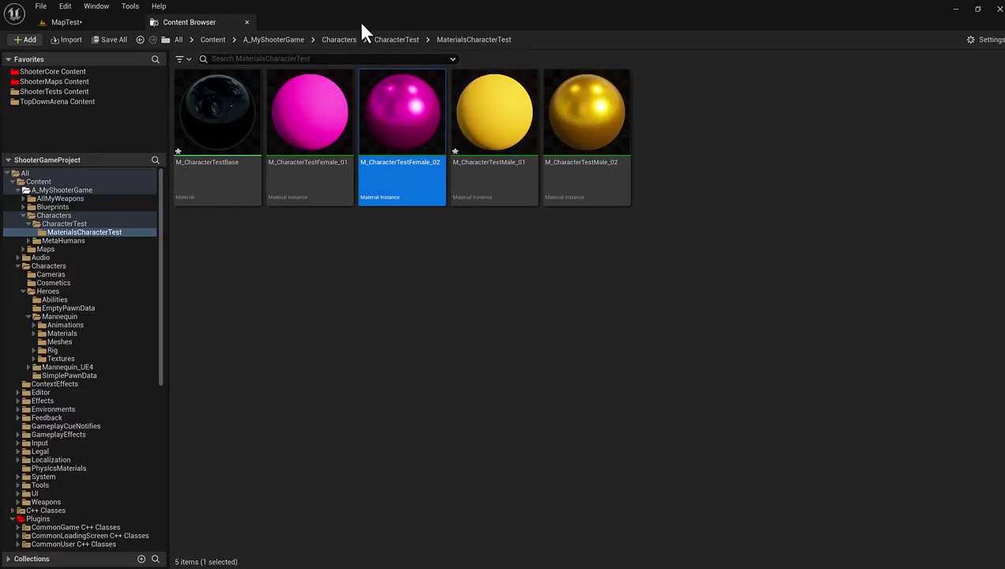
Step: Save all modified assets and dismiss the validation message log
click(111, 43)
click(579, 405)
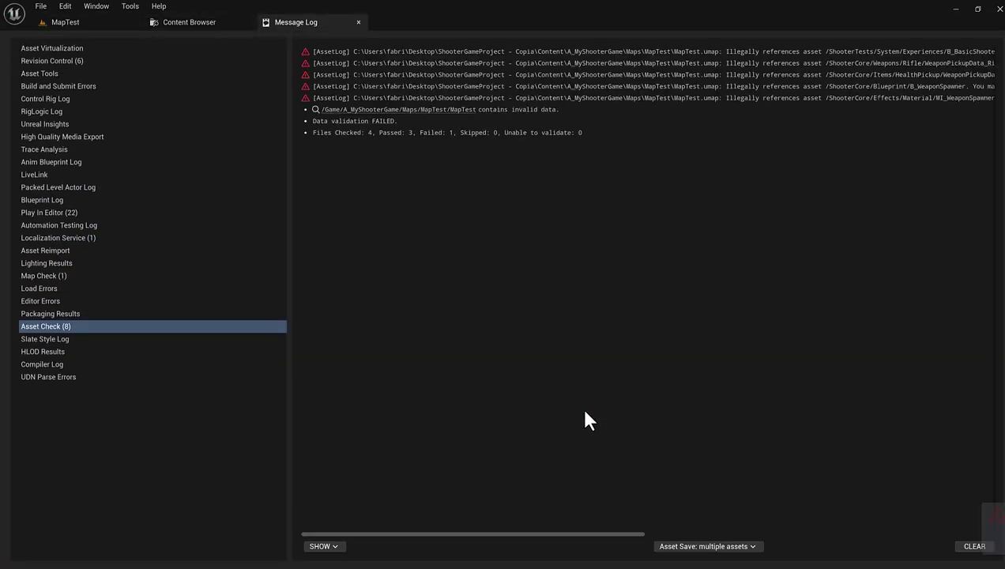
click(358, 22)
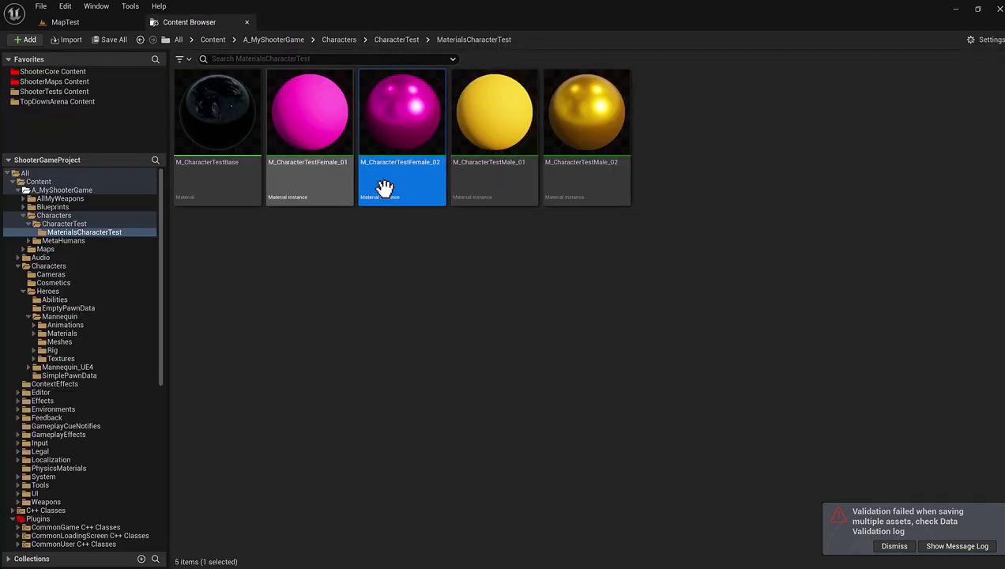
Step: Check Characters/CharacterTest, then go to A_MyShooterGame > Blueprints > BlueprintsCharacters
mouse_move(395, 131)
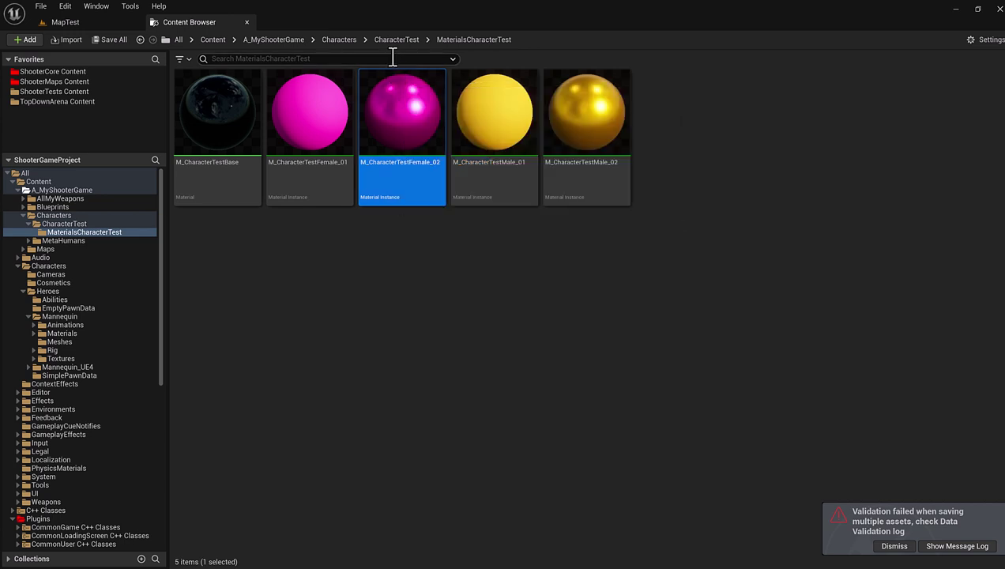
click(265, 41)
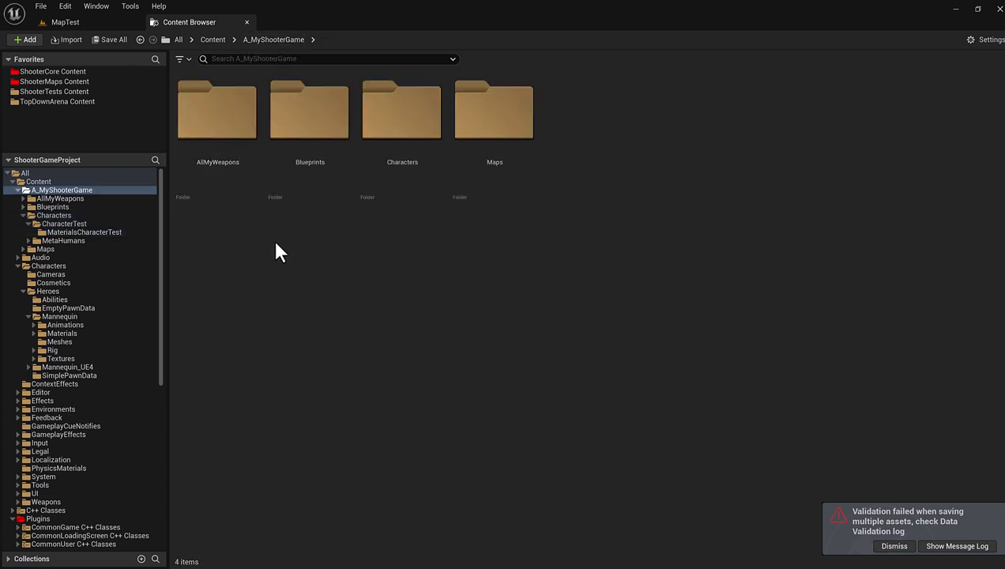
click(410, 140)
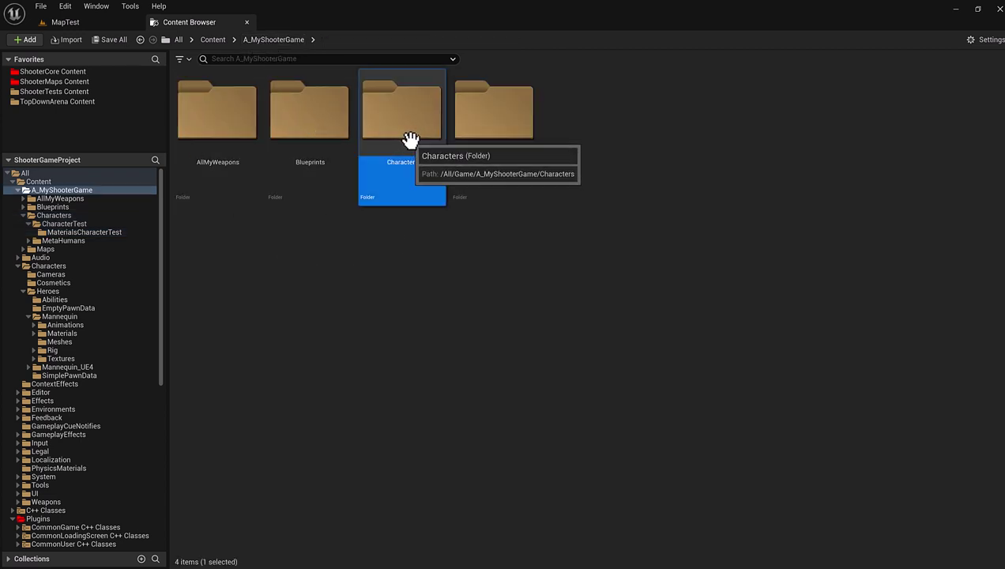
double_click(410, 140)
click(232, 168)
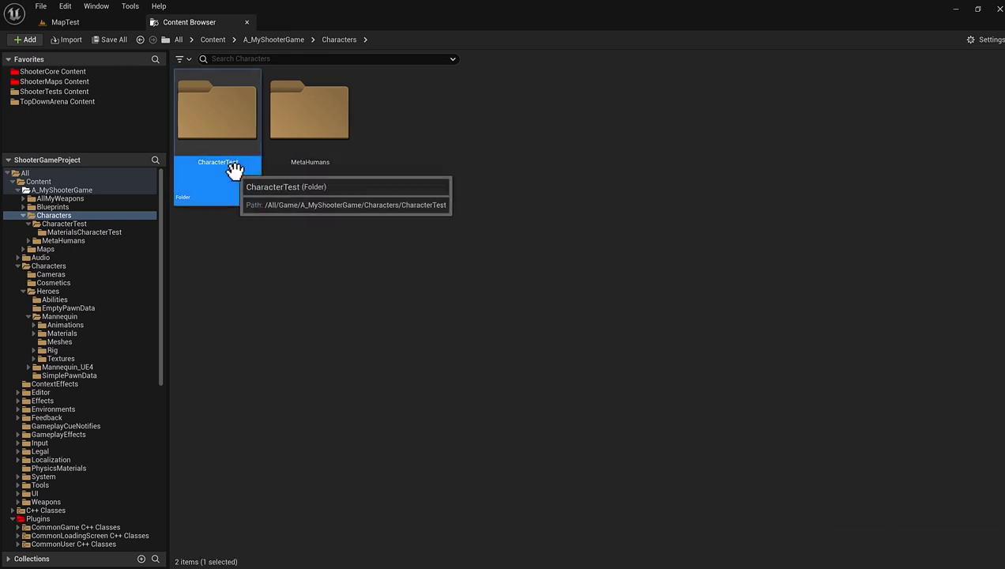
double_click(235, 171)
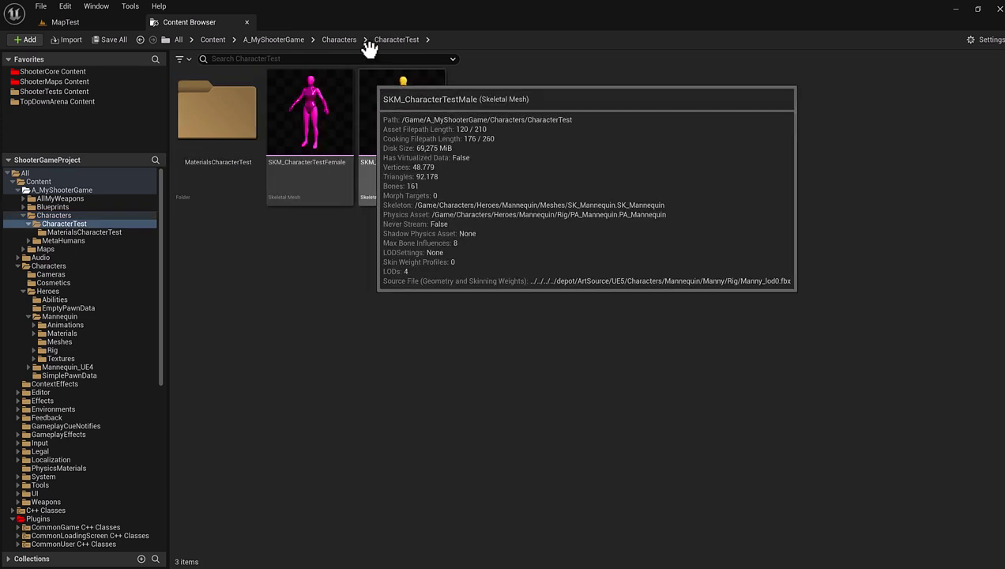
click(275, 40)
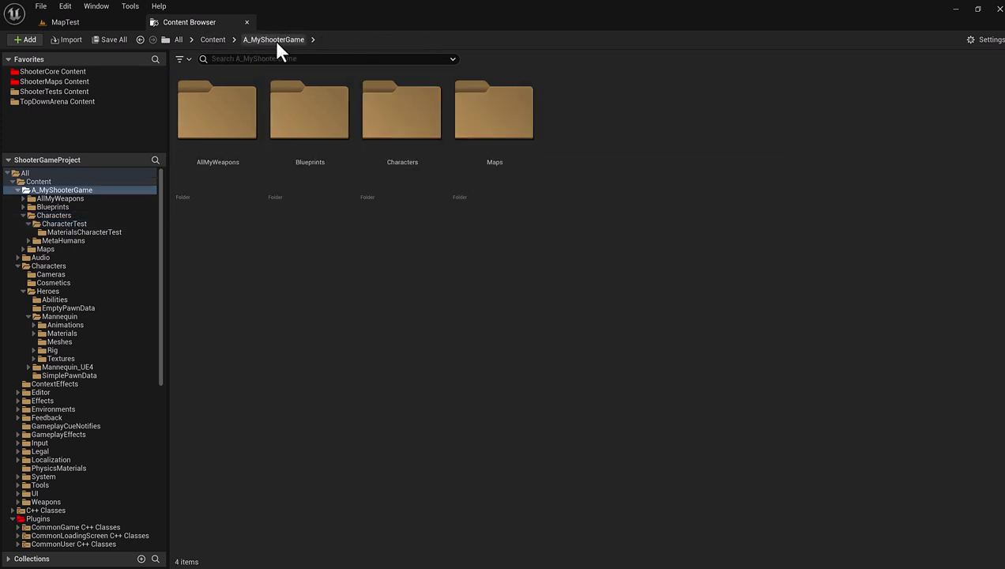
double_click(328, 154)
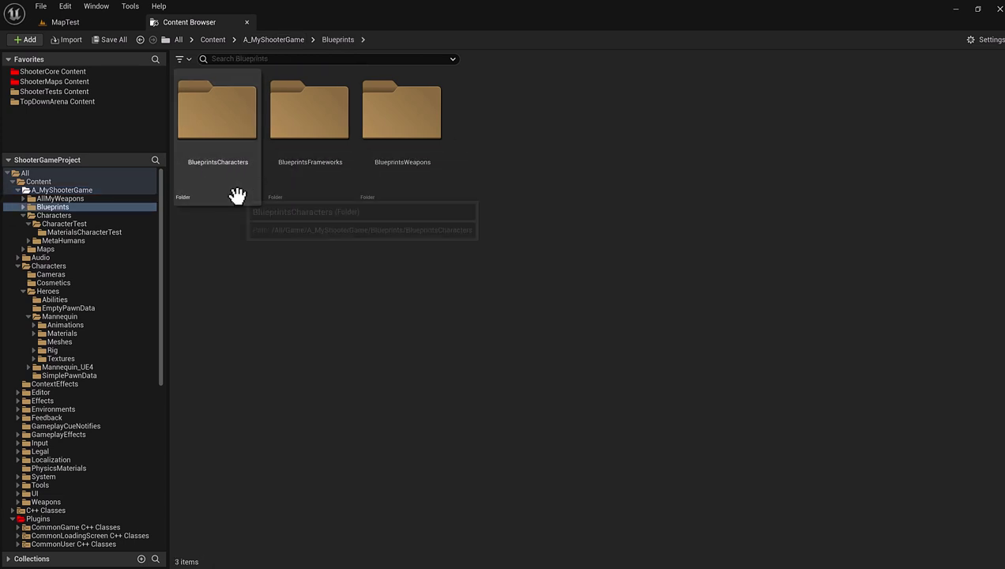
double_click(234, 176)
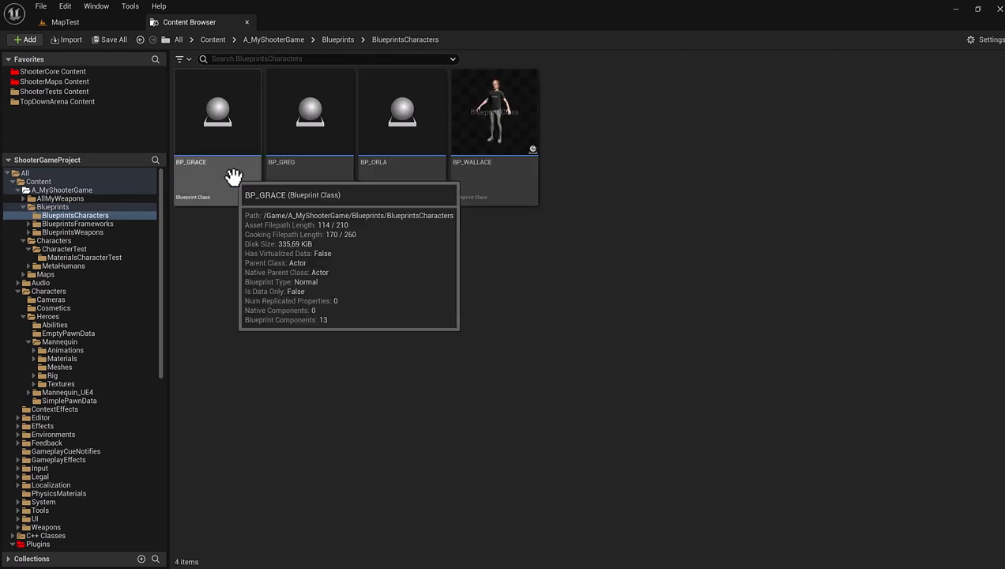
Step: Create a MetaHumans folder and move the four character Blueprints into it
right_click(474, 261)
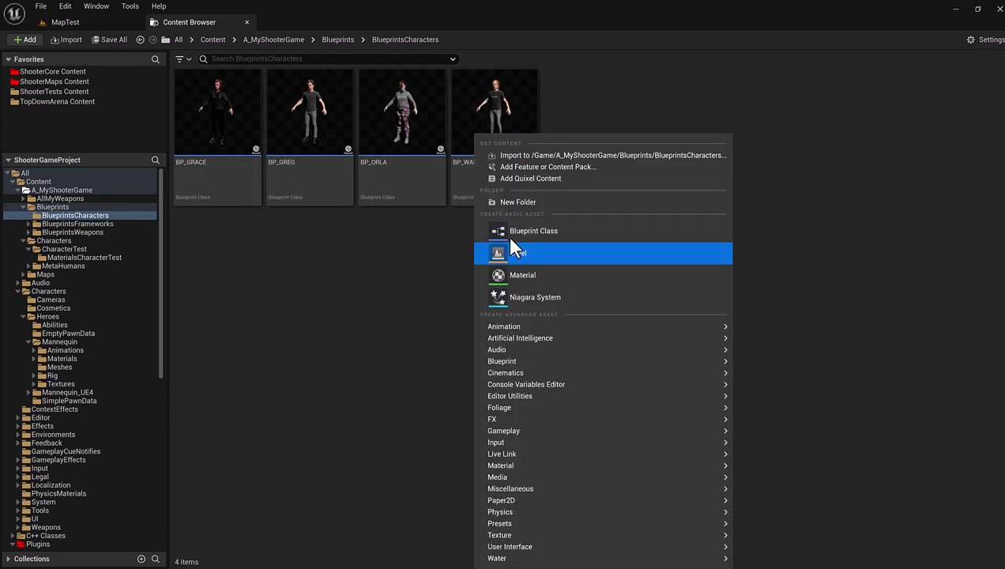
click(560, 204)
text(Met)
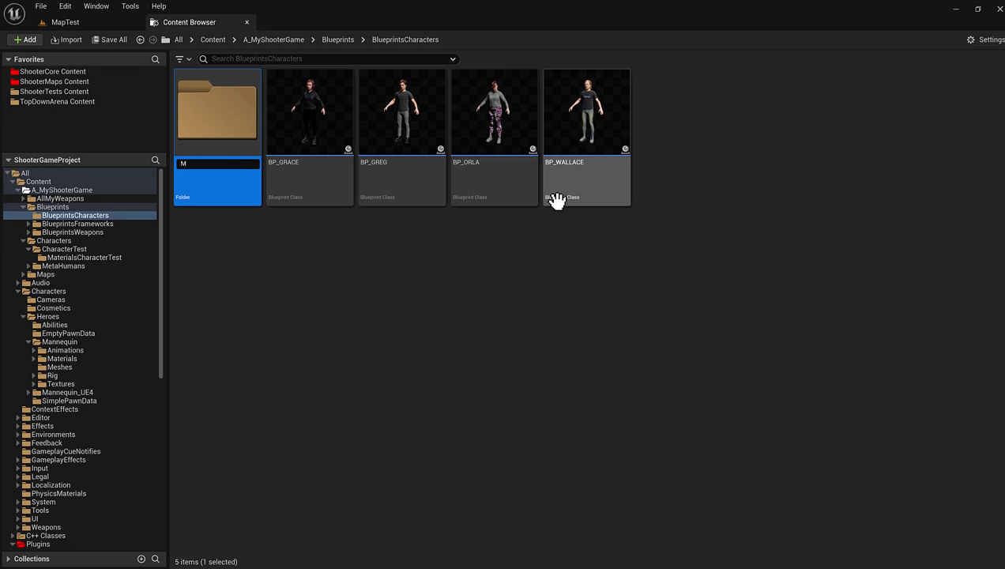
text(aHumans)
click(554, 197)
shift+drag(308, 110, 259, 130)
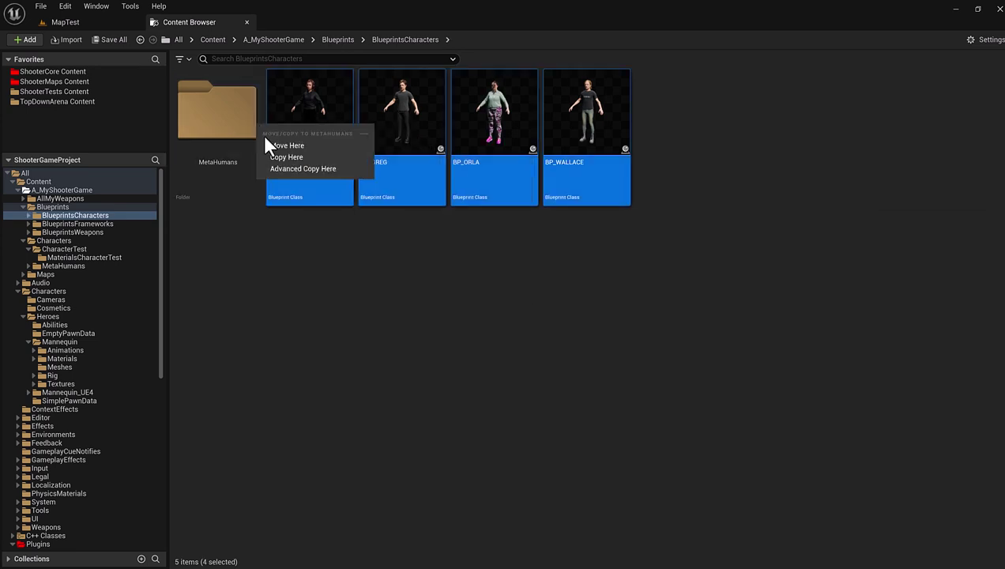
click(276, 145)
Step: Add a CharacterTest folder beside MetaHumans and enter the empty folder
right_click(316, 212)
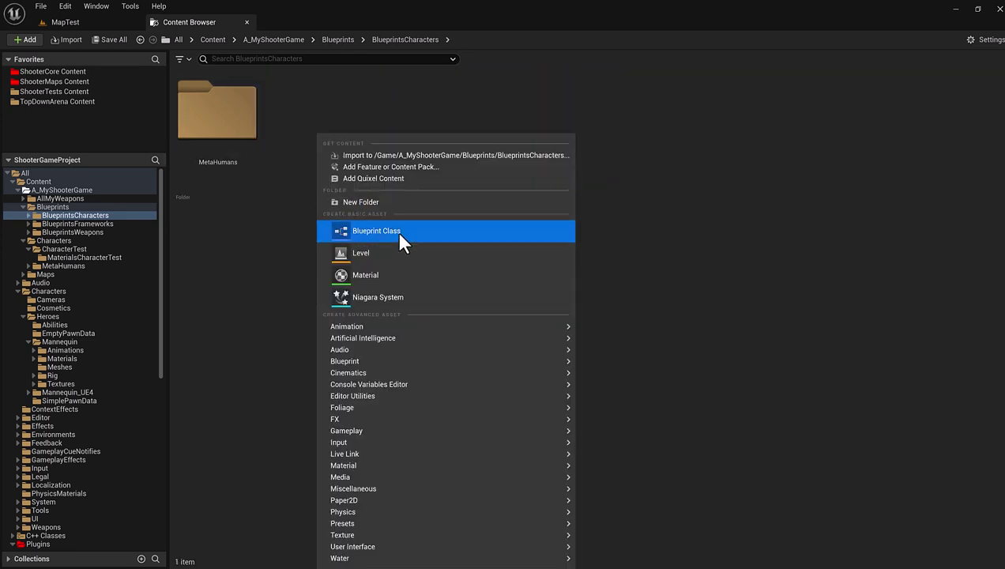
click(400, 204)
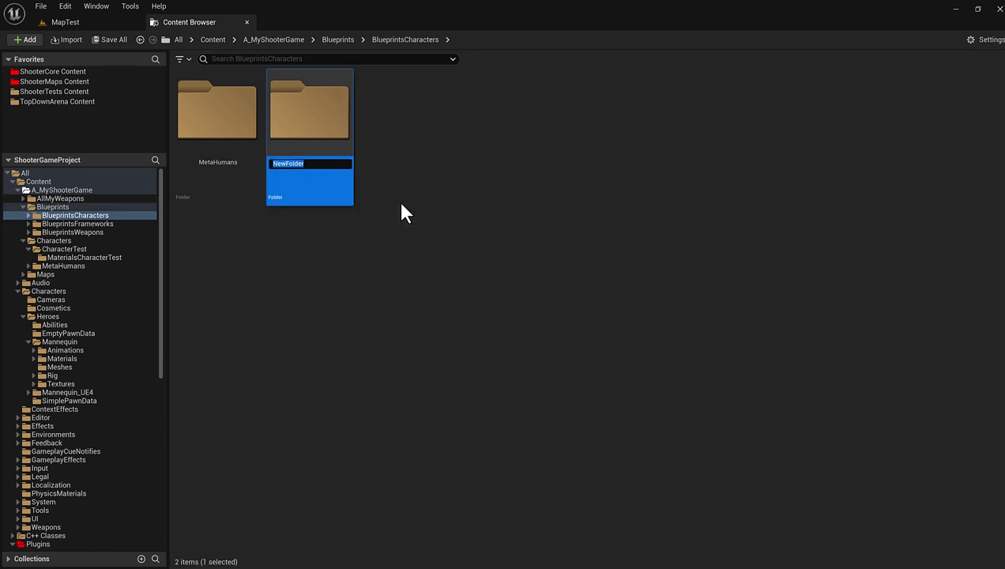
text(CharacterTest)
key(Return)
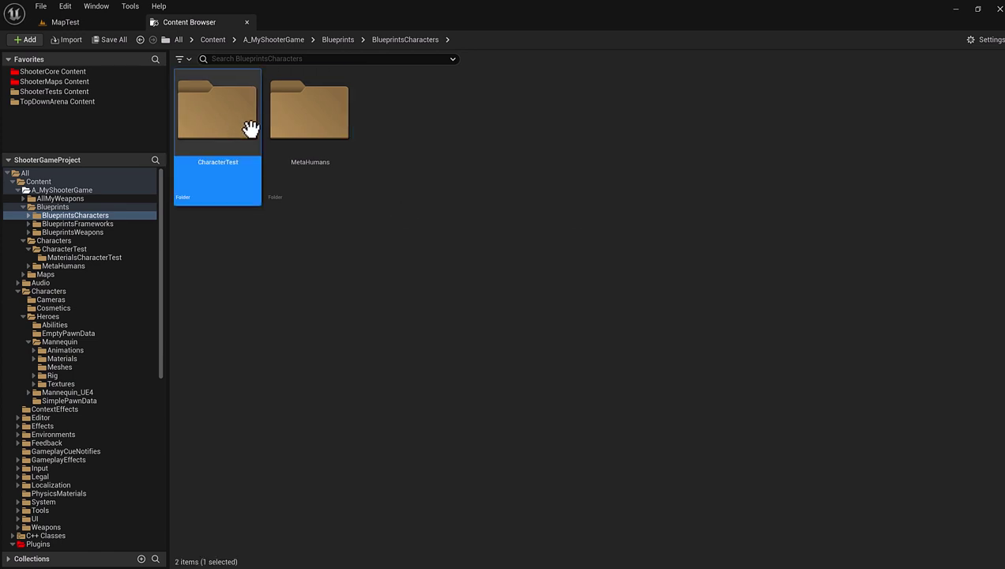
double_click(210, 119)
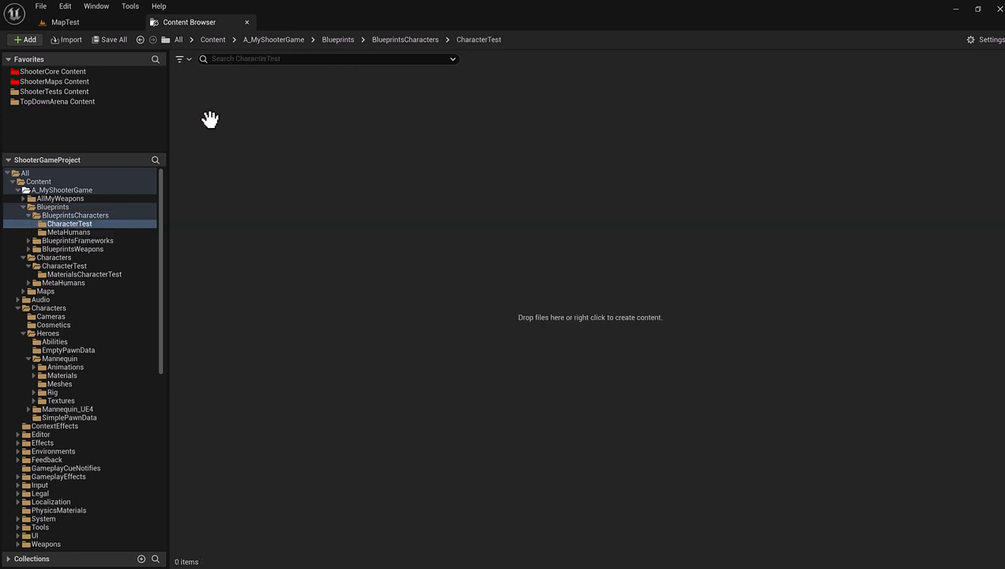
right_click(249, 111)
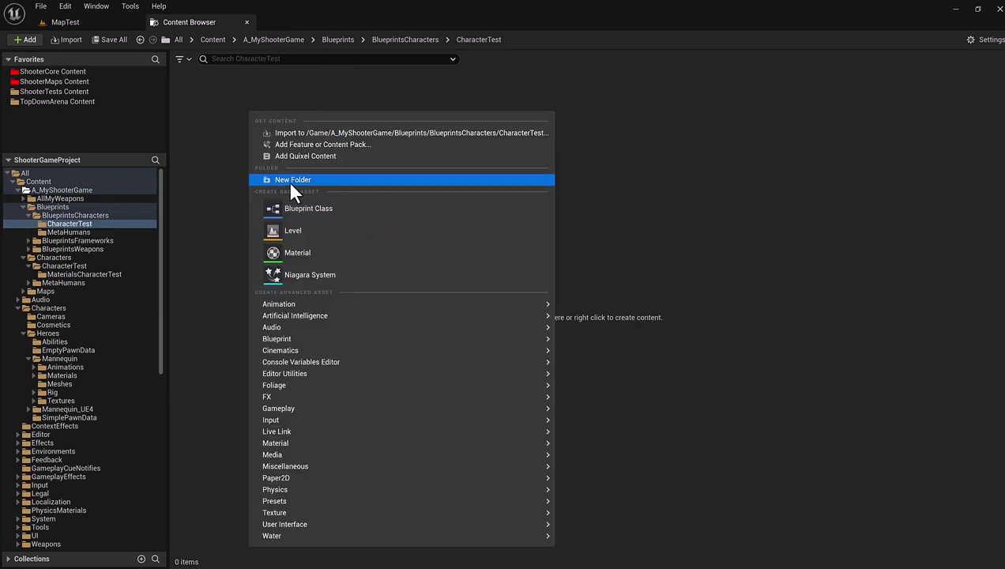
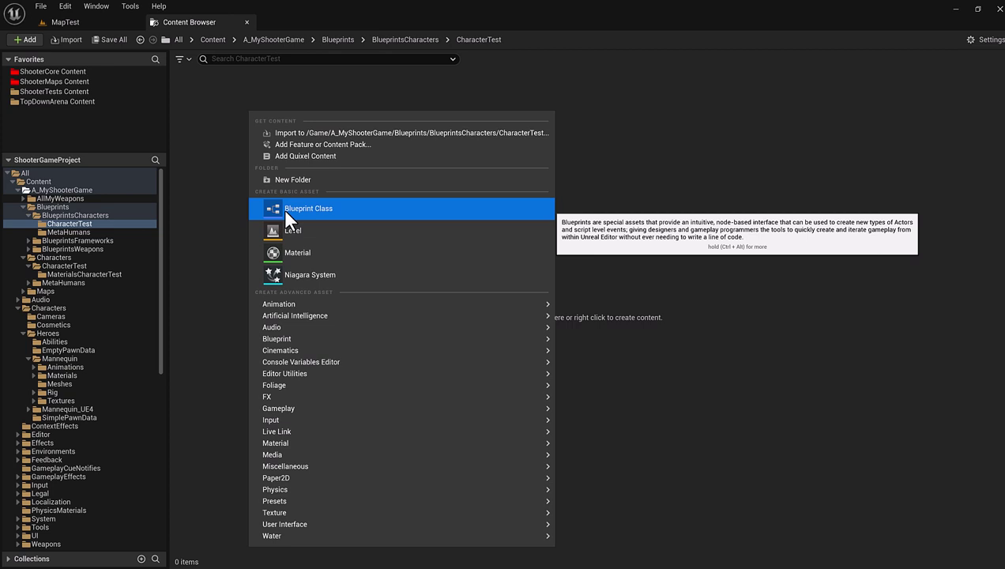
Step: Create a new Blueprint Class in CharacterTest parented to LyraCharacterWithAbilities, found by searching 'lyra with'
click(283, 207)
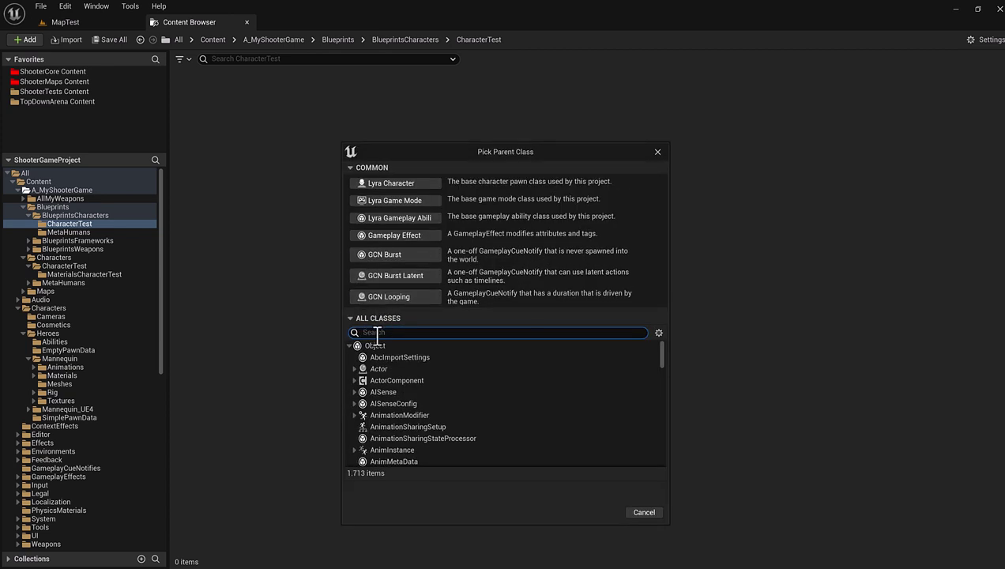
text(lyra)
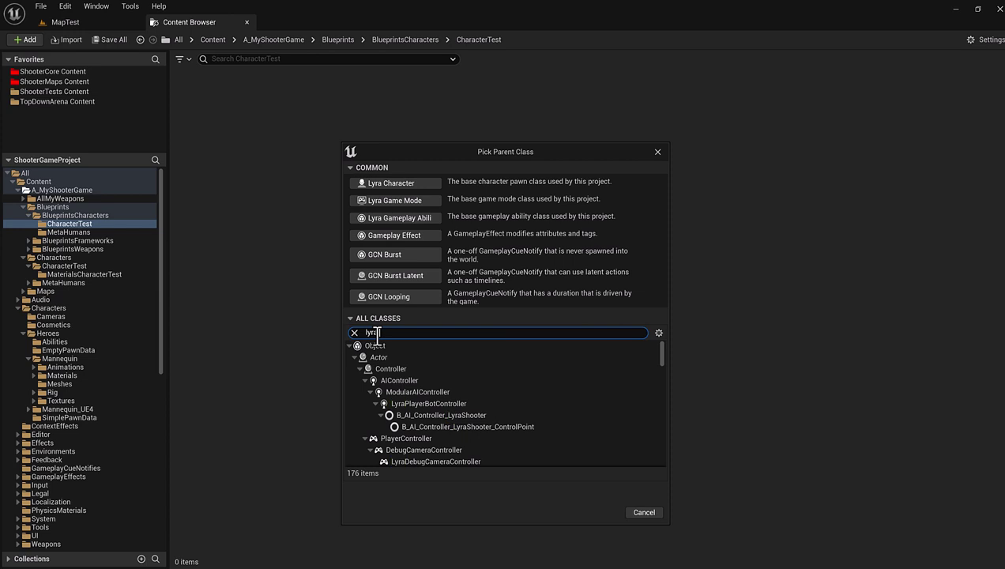
text( with)
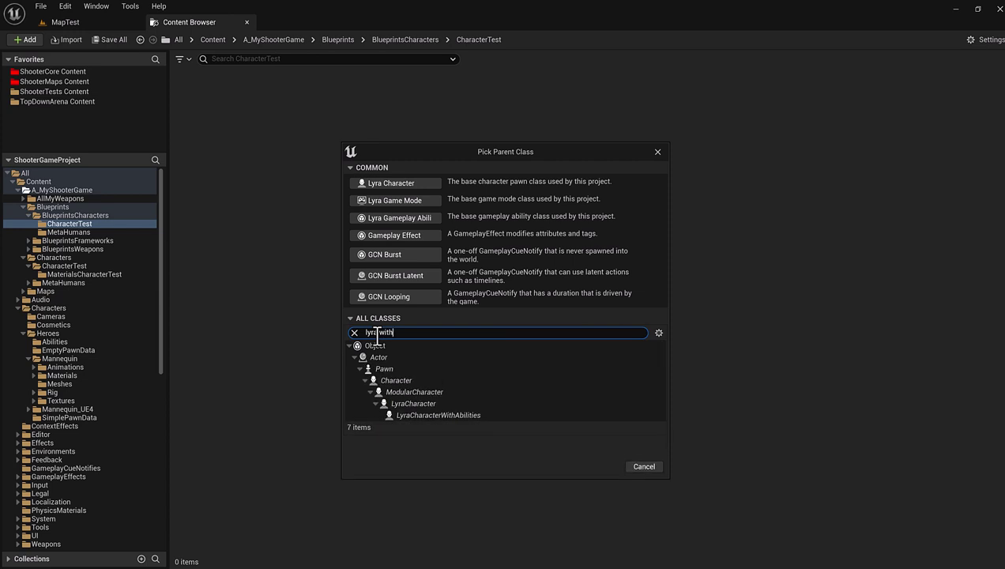
mouse_move(445, 420)
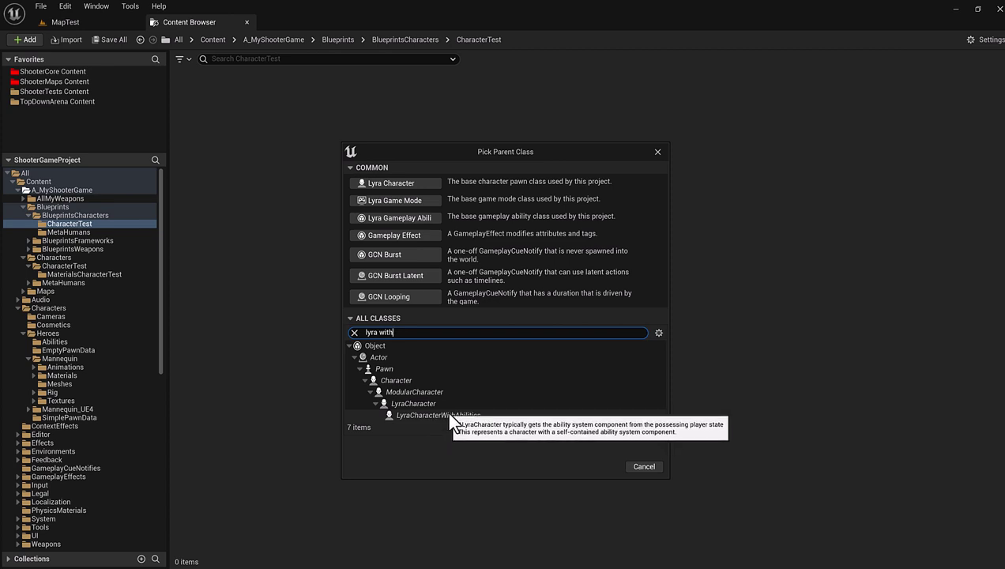
click(451, 419)
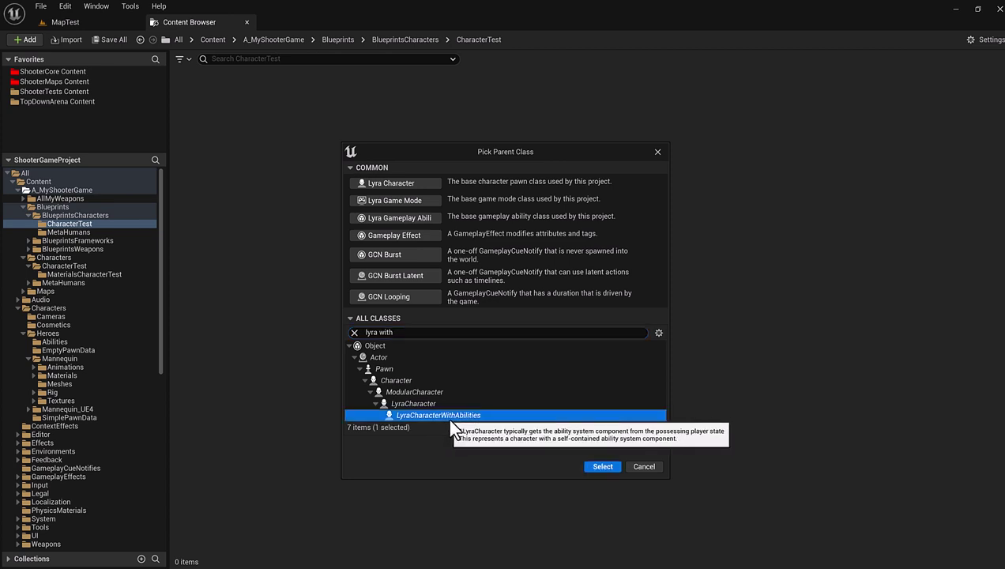
click(610, 464)
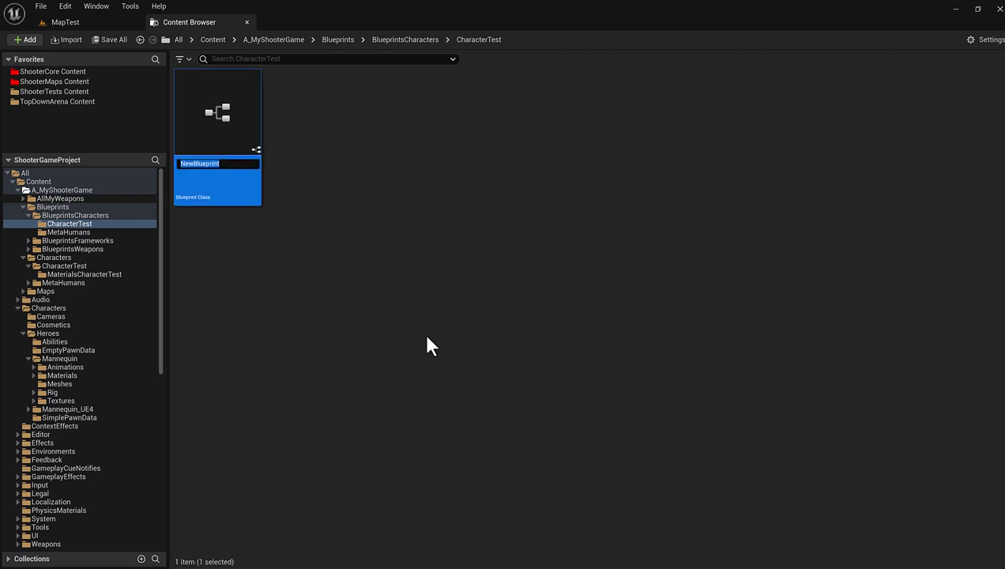
Step: Name the new character Blueprint BP_CharacterTestMale
text(BP_CharacterTestMale)
key(Return)
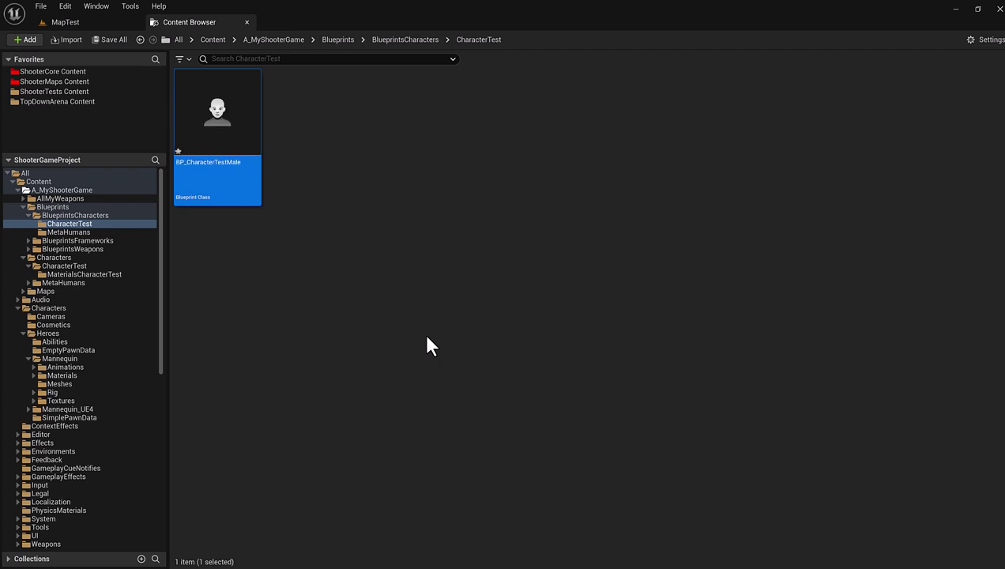
mouse_move(219, 156)
Step: Assign SKM_CharacterTestMale to the Mesh (CharacterMesh0) component and set its Location Z to -90
double_click(239, 171)
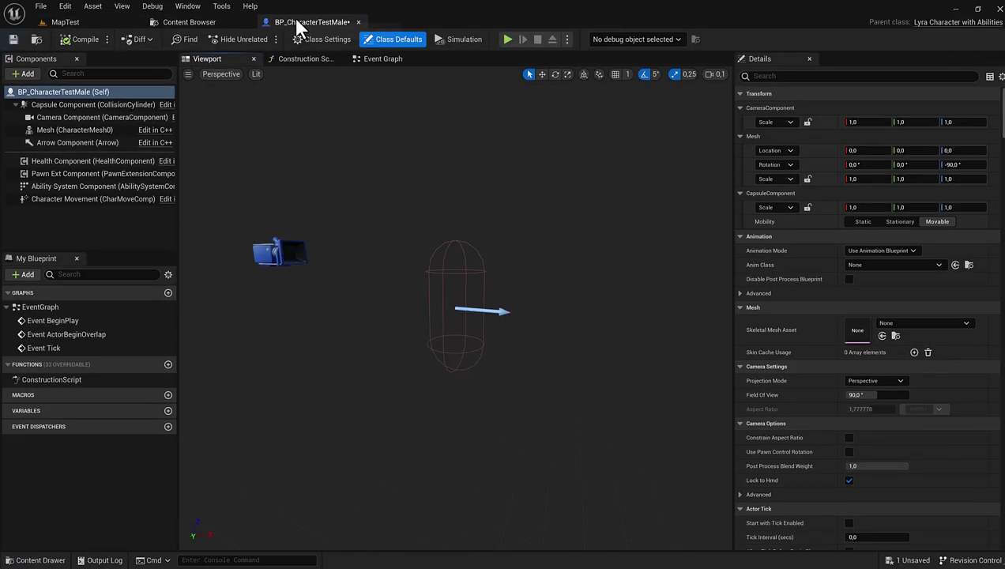
click(70, 133)
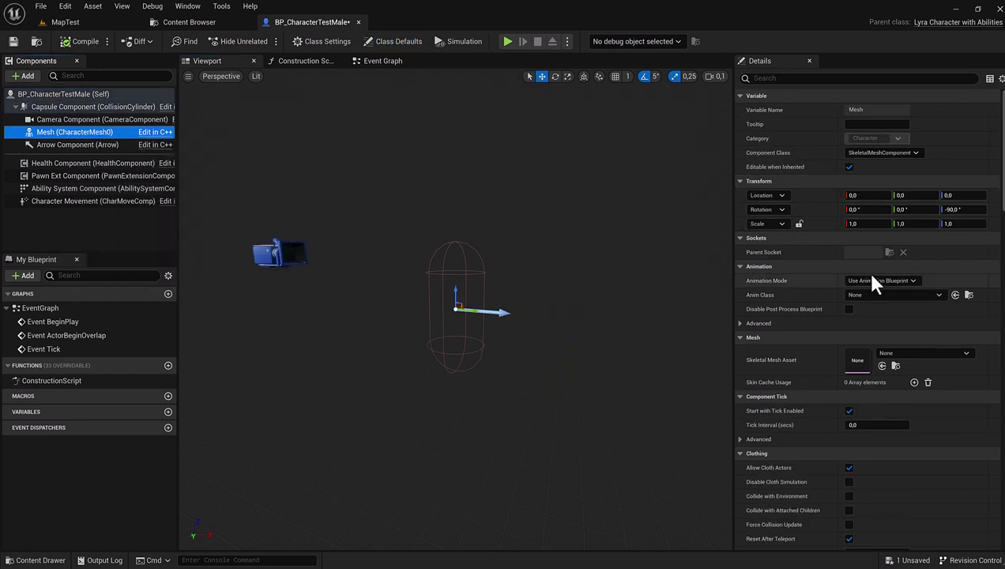
click(940, 355)
text(te)
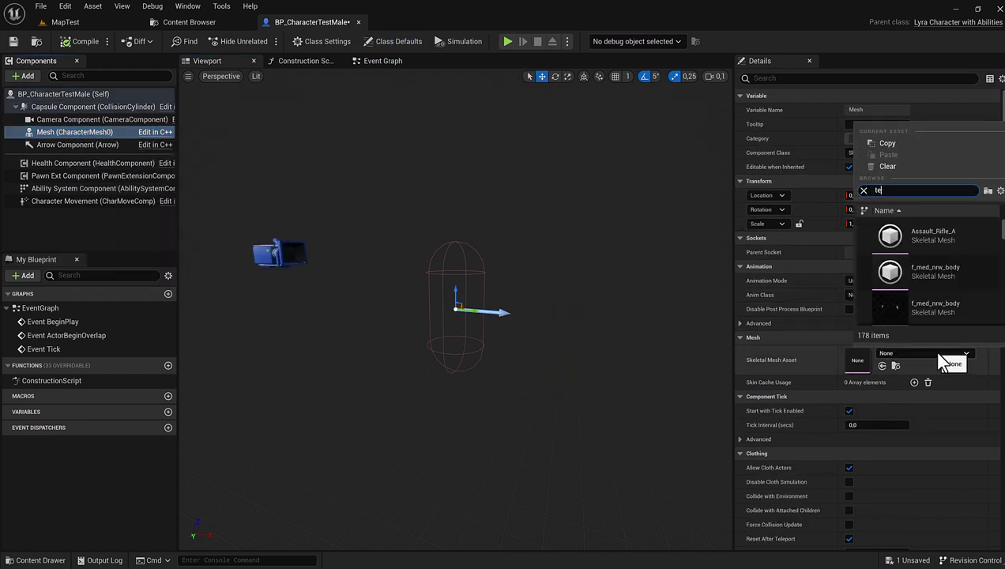
text(st)
click(921, 264)
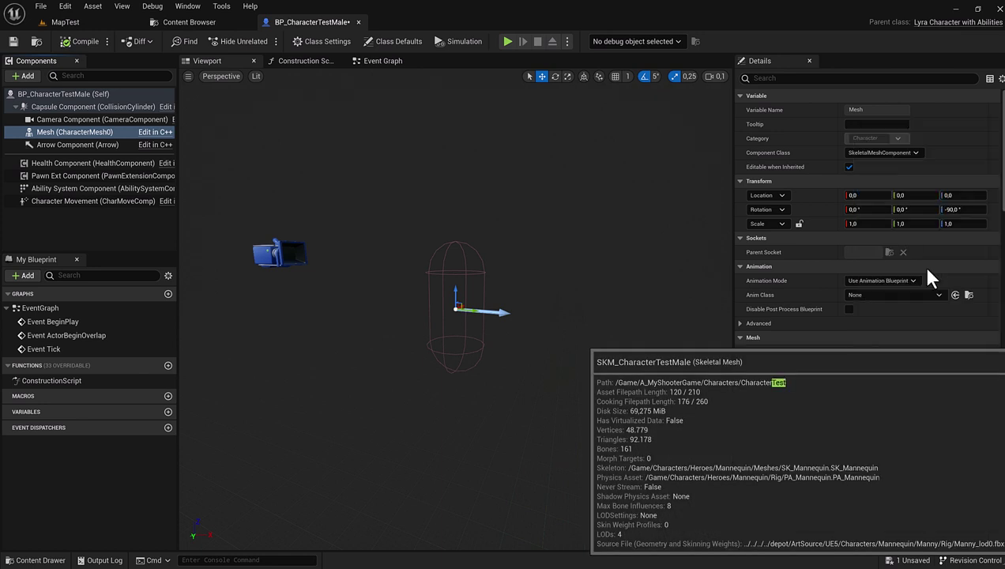
click(952, 195)
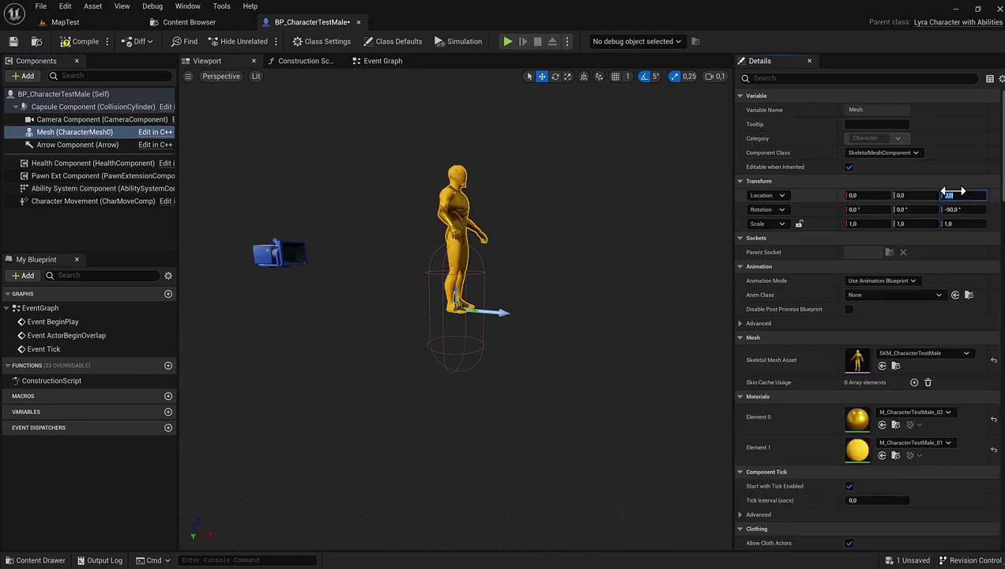
text(-90)
key(Return)
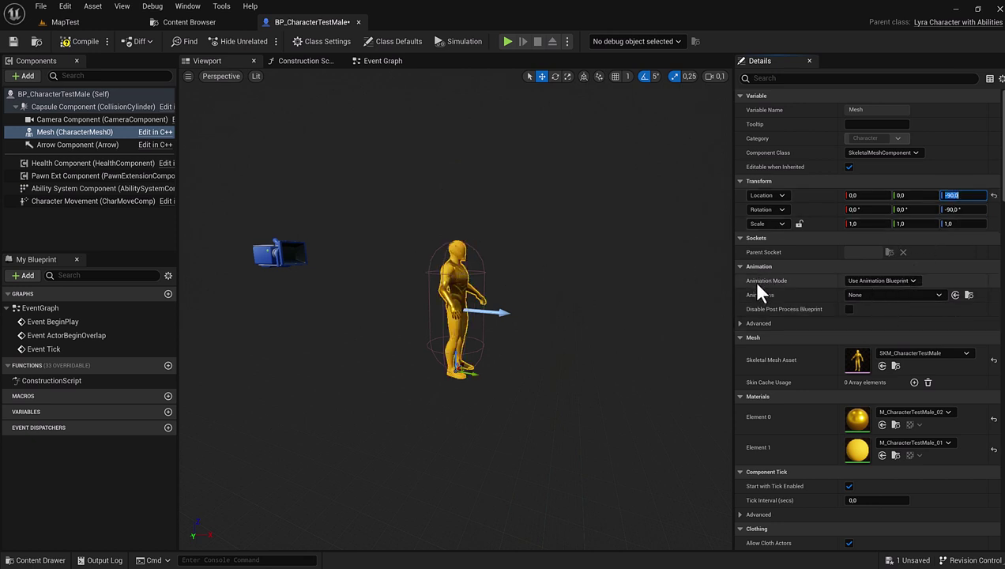
Step: Make the mesh play the AO_MF_Pistol_Idle_ADS animation asset, then compile and save
click(879, 280)
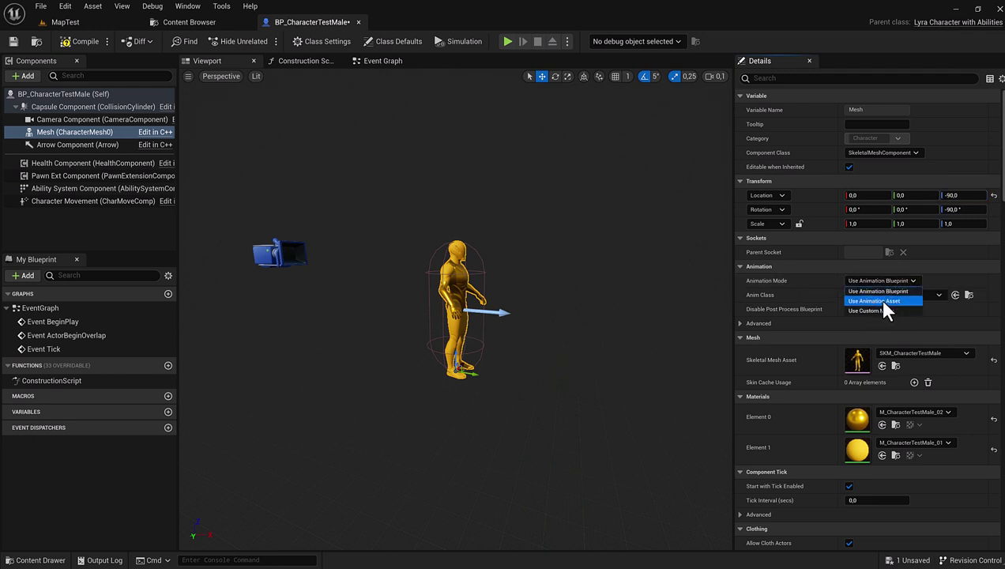
click(883, 302)
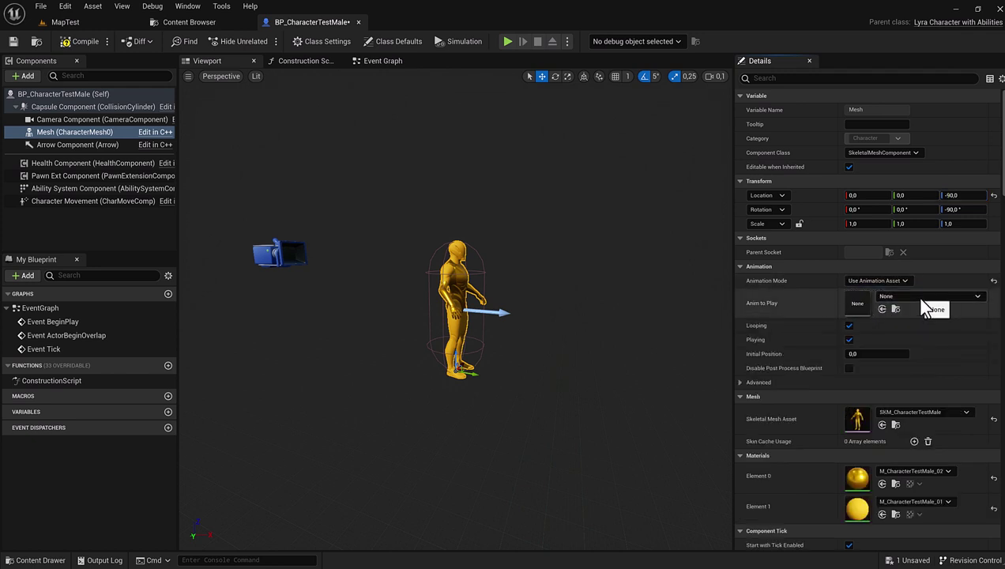
click(919, 301)
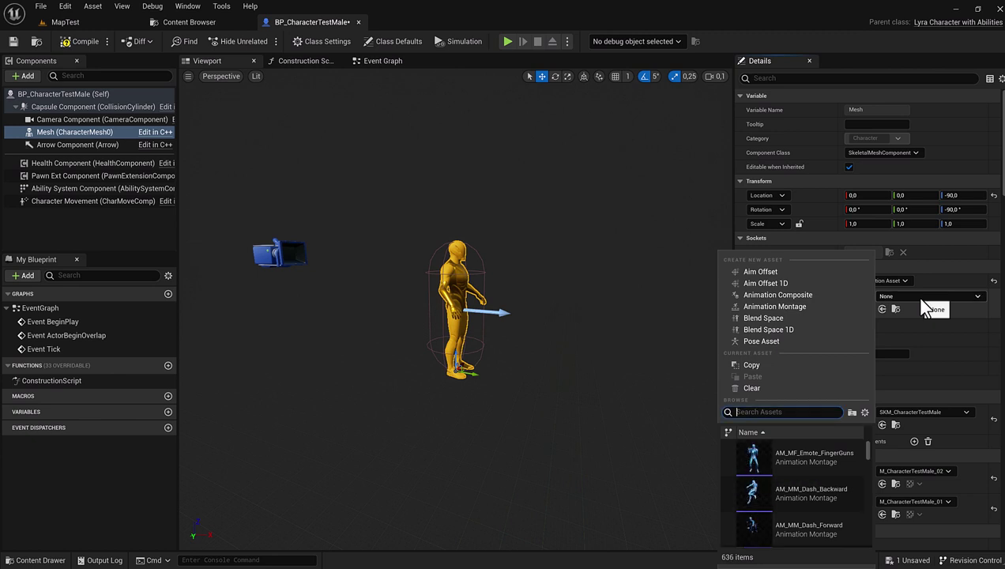
text(Pistol )
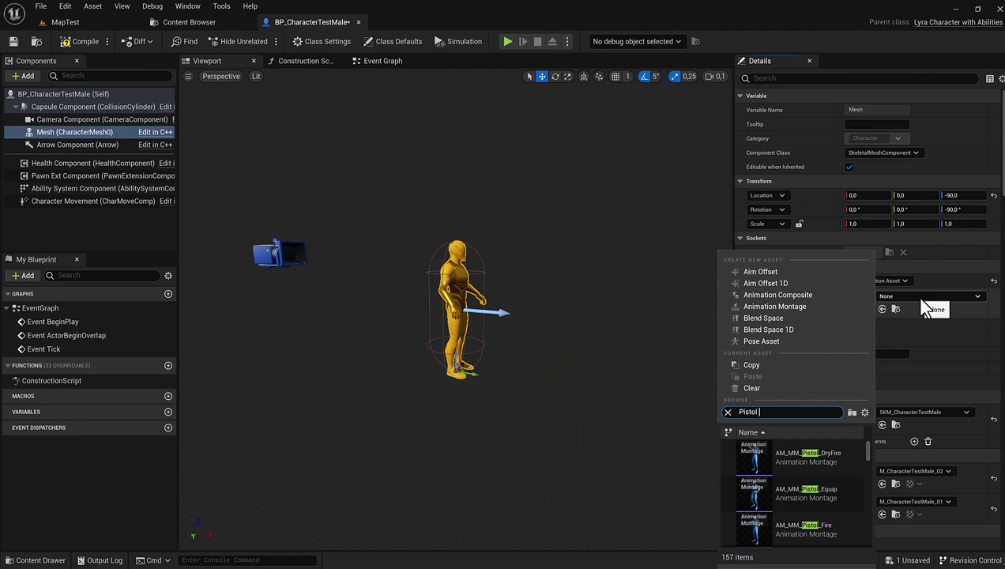
text(aim)
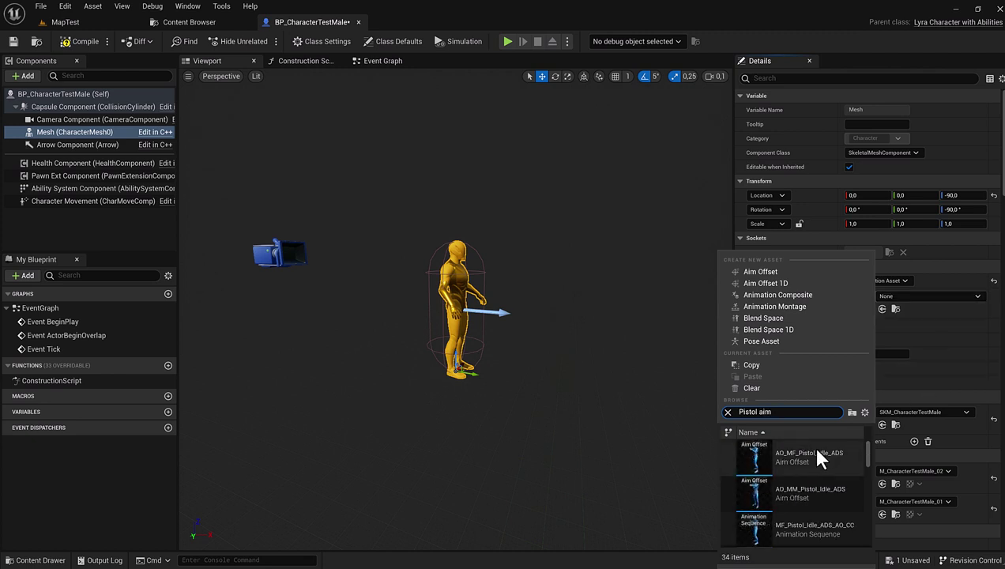
click(820, 456)
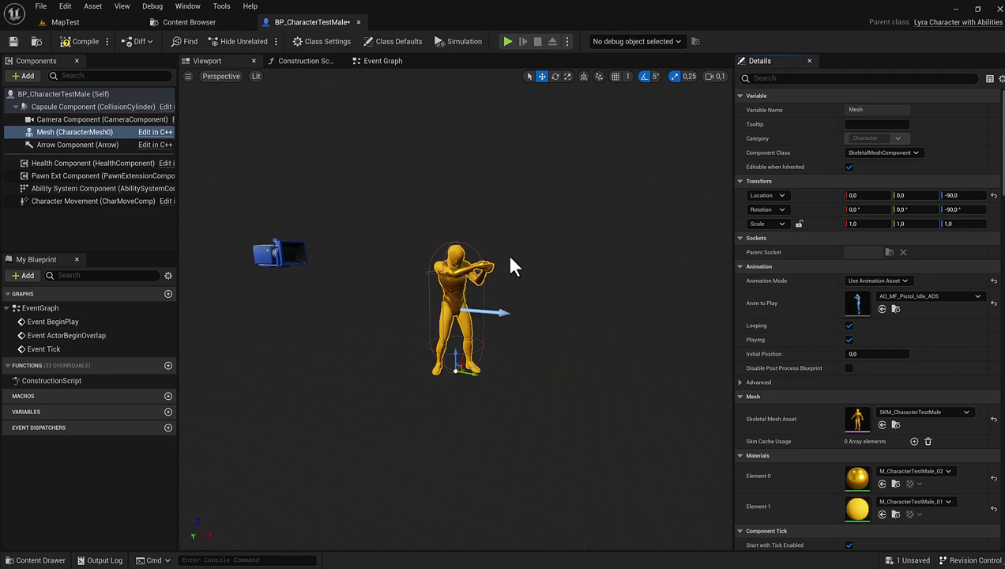
click(75, 42)
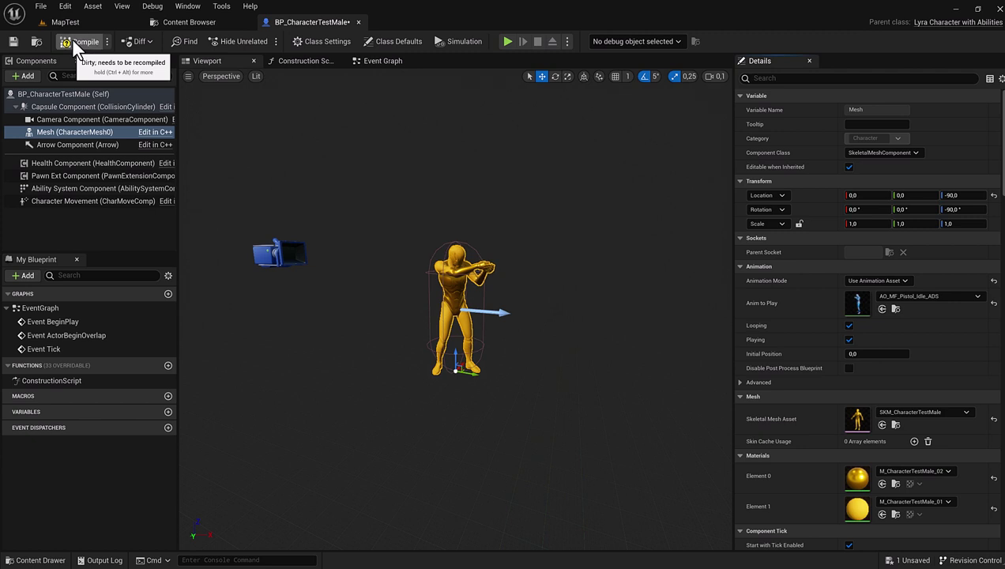
click(14, 42)
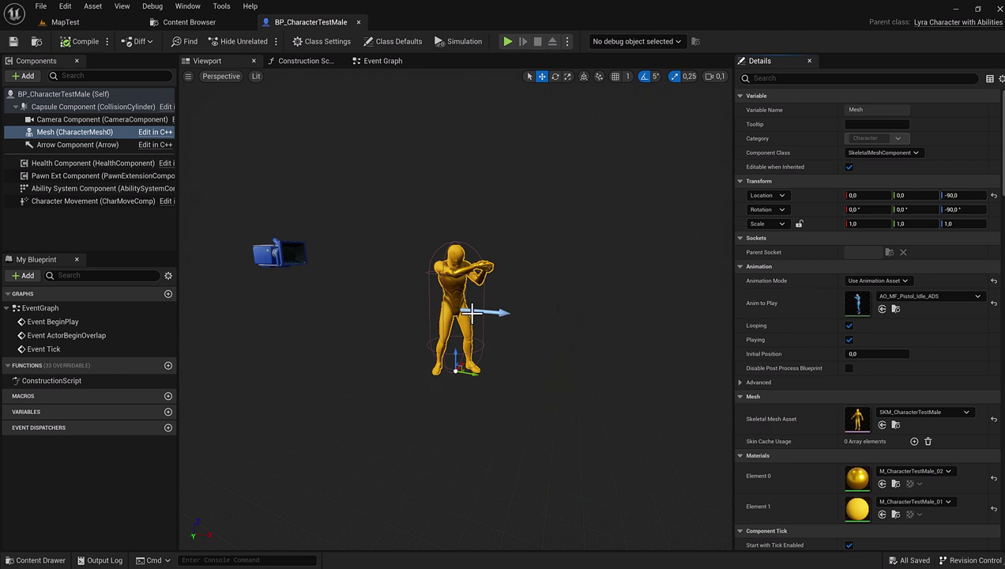
Step: Delete the ActorBeginOverlap and Tick nodes, leaving only Event BeginPlay in the Event Graph
click(338, 61)
click(298, 62)
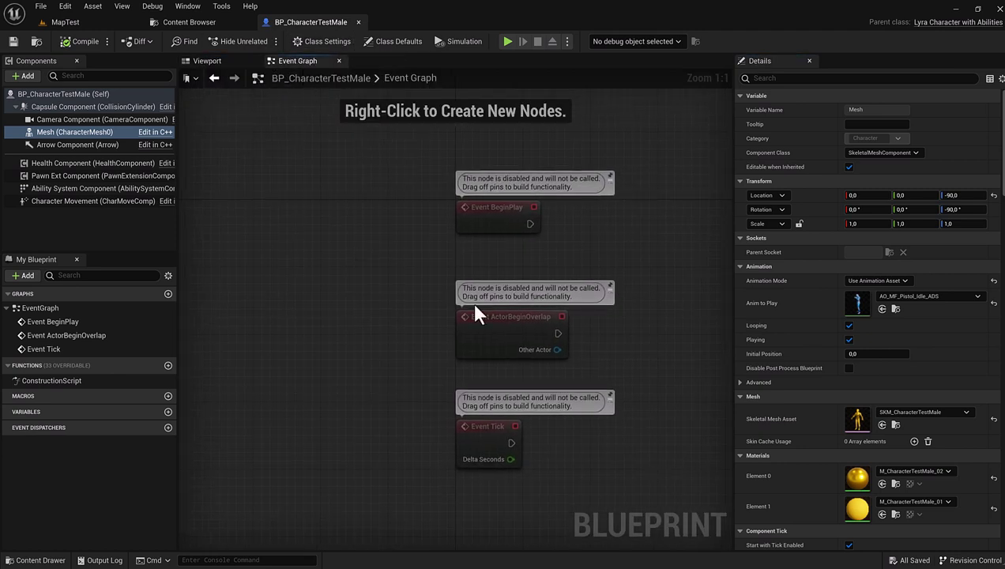
drag(584, 509, 399, 317)
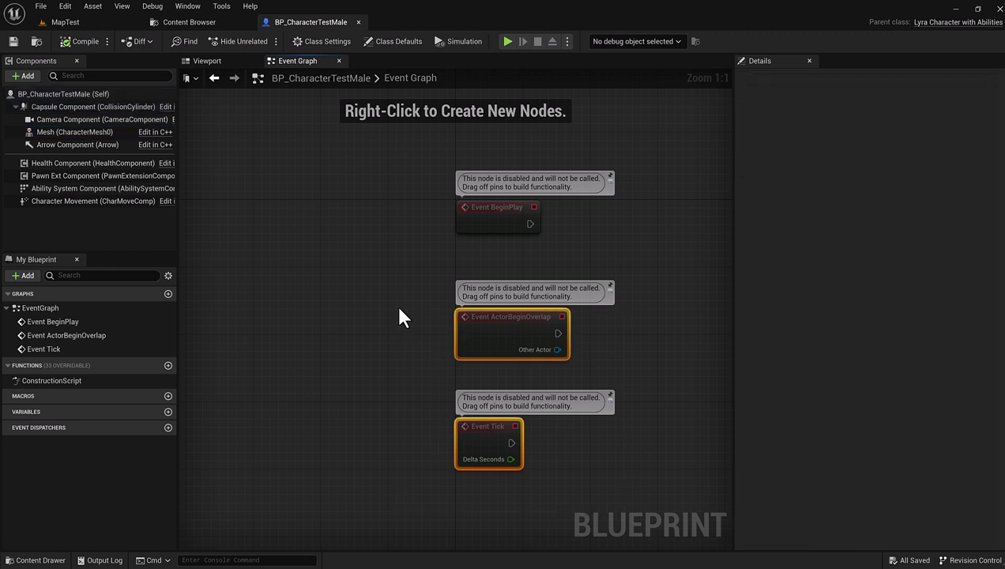
key(Delete)
Step: Search the graph's action list for 'get ability syste'
right_drag(399, 317, 295, 330)
drag(733, 256, 904, 244)
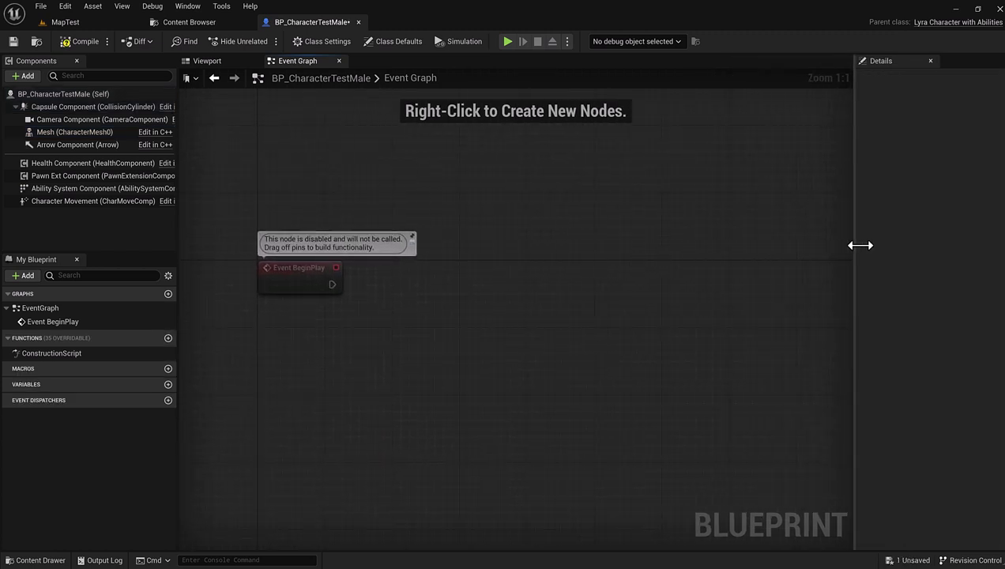
right_drag(378, 365, 356, 336)
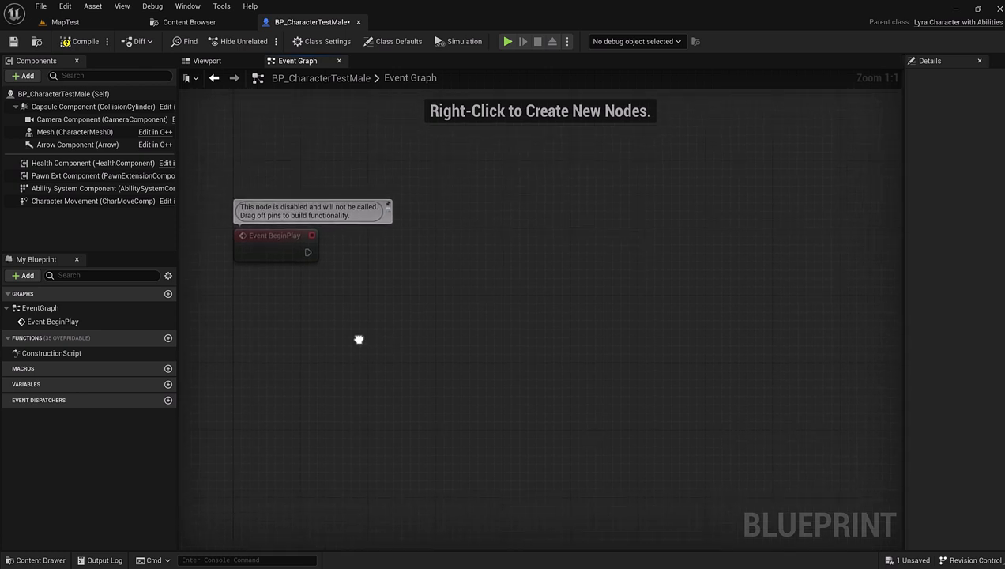
right_click(327, 367)
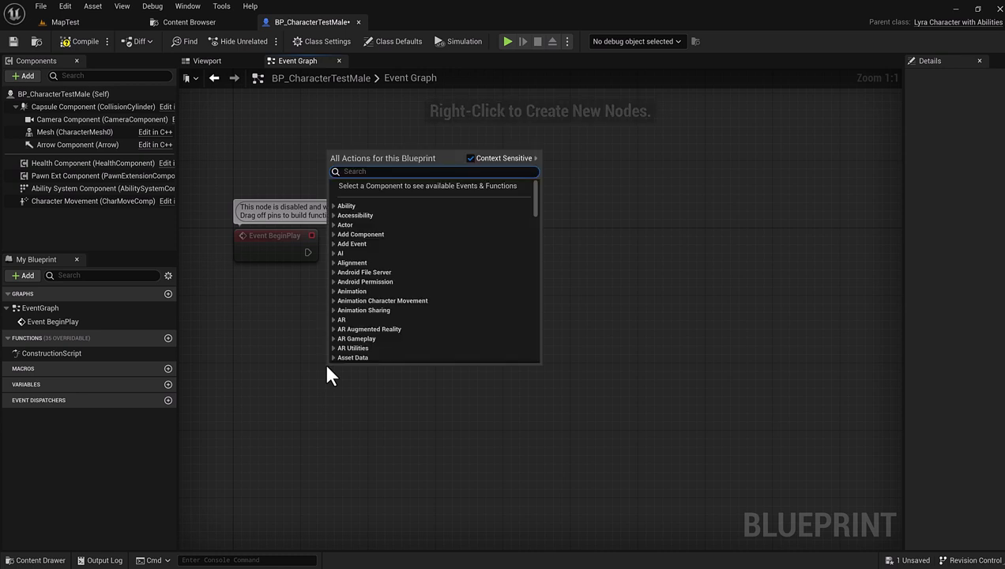
text(get a)
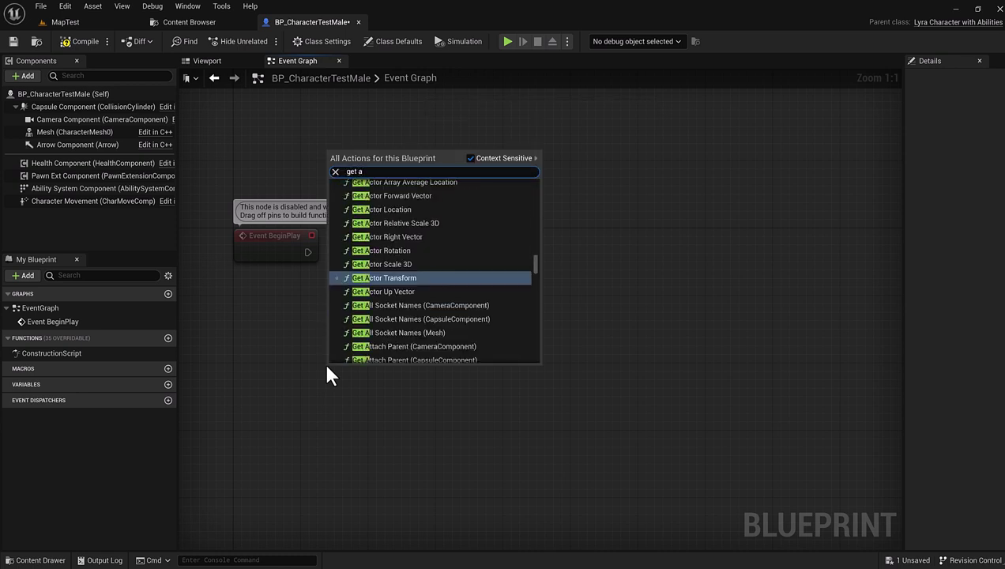
text(bili)
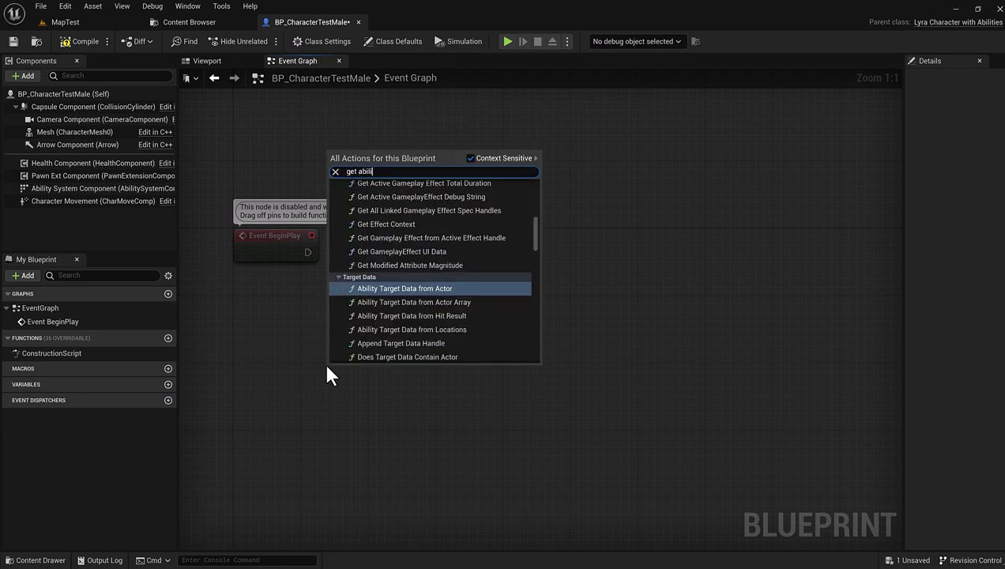
text(ty s)
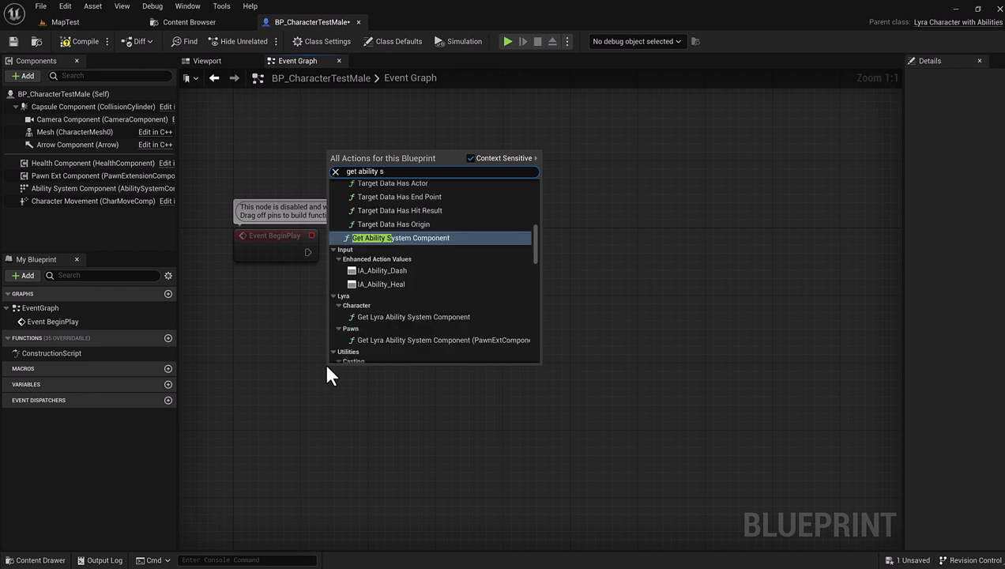
text(yste)
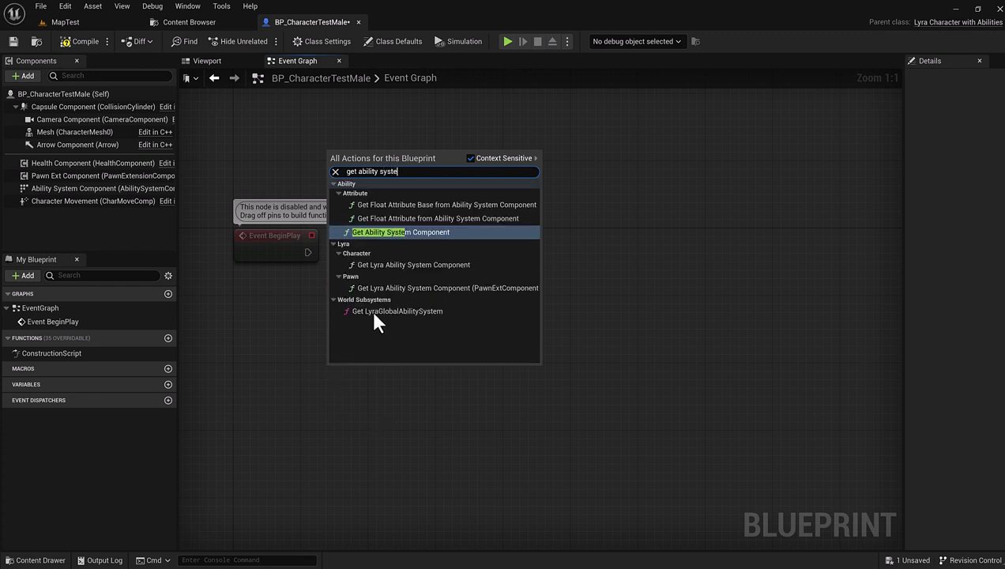
Step: Add a Get Ability System Component node with a Self reference feeding its Actor input
click(399, 231)
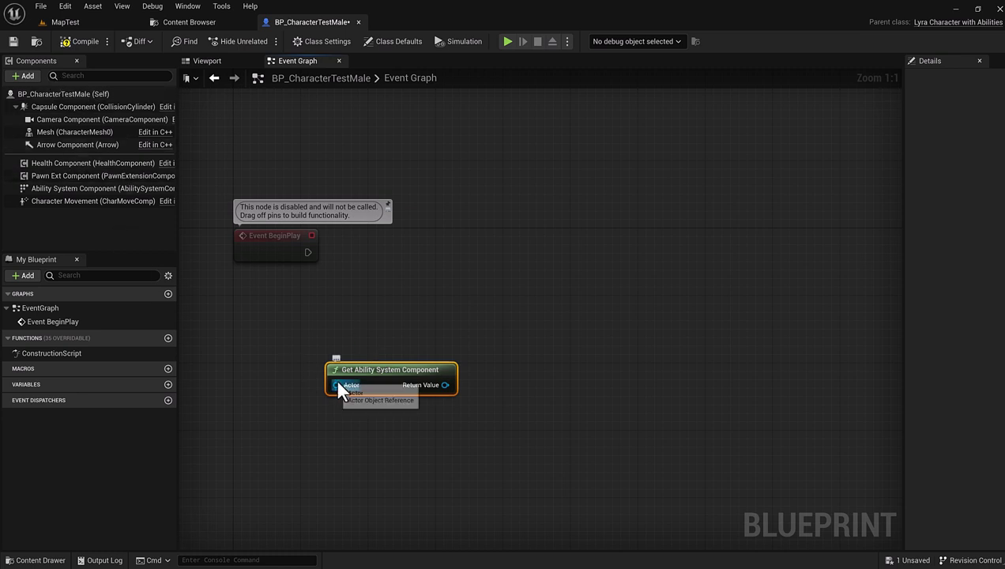
drag(337, 381, 302, 374)
text(s)
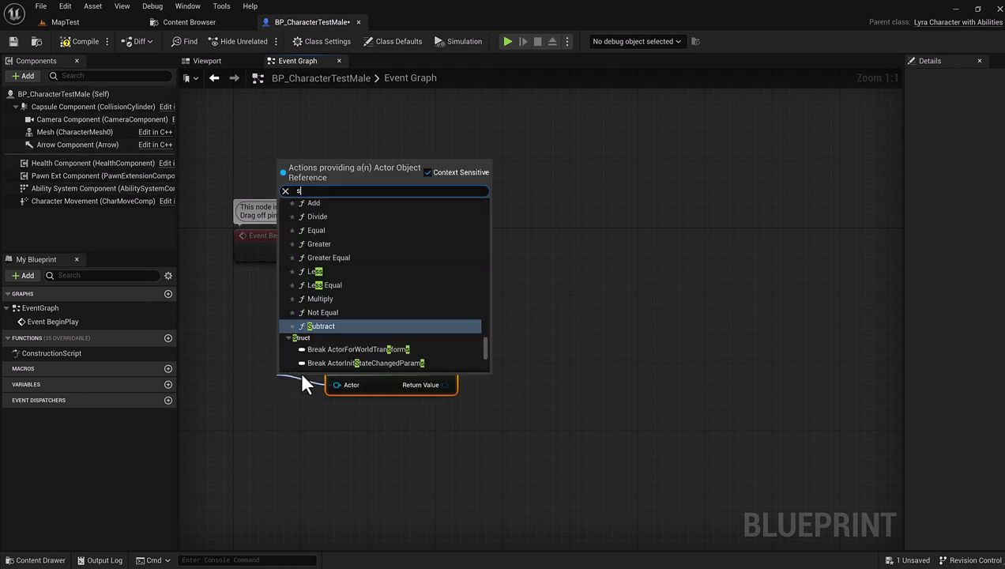
text(elf)
key(Return)
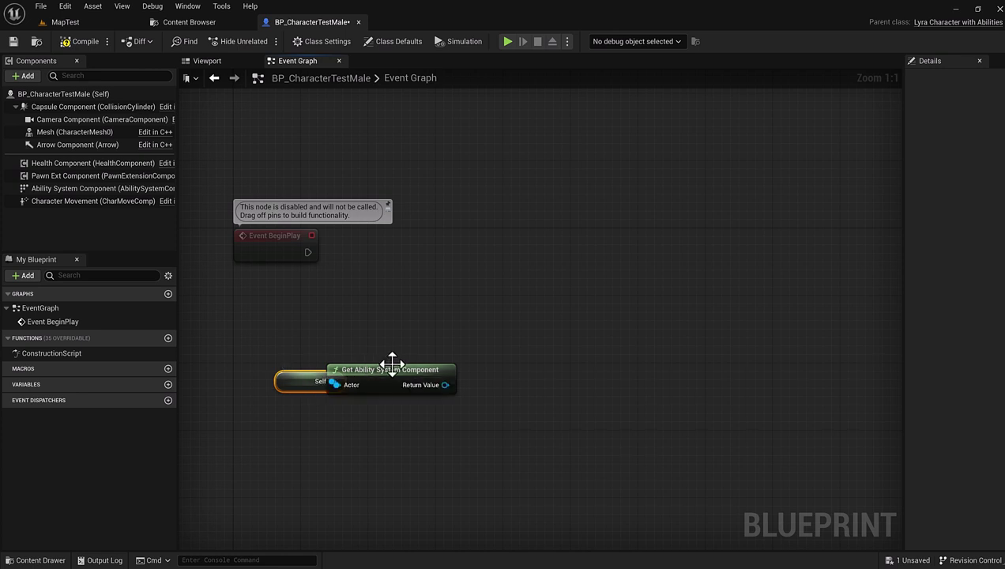
drag(392, 364, 376, 306)
drag(295, 386, 328, 352)
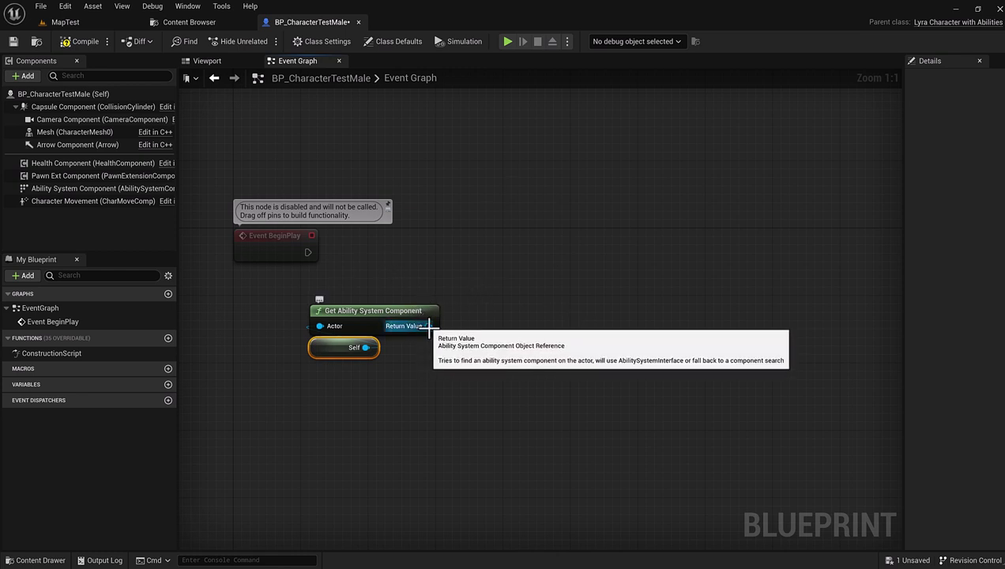
Step: Add an Is Valid check on the returned component, run from Event BeginPlay
drag(428, 326, 393, 257)
text(i)
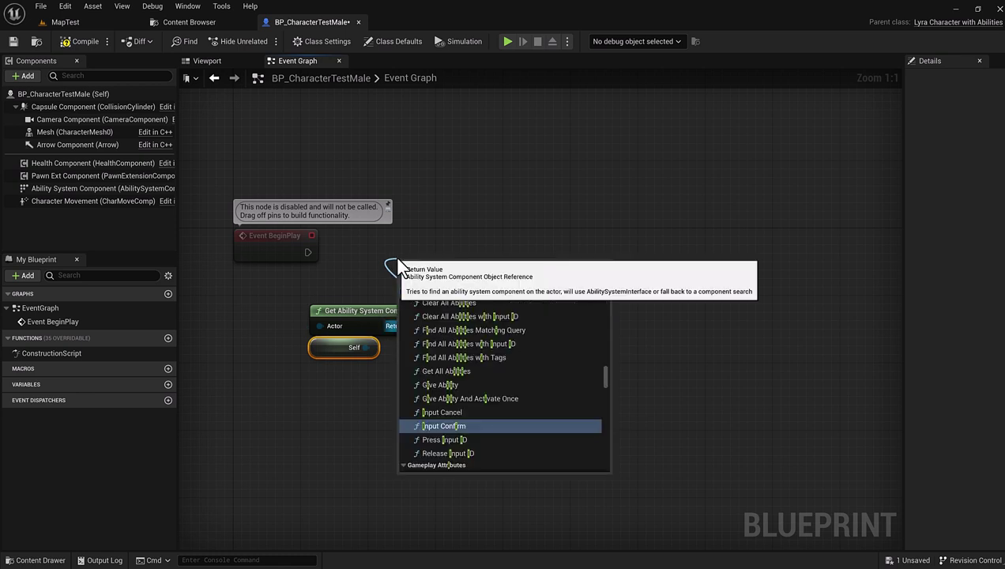
text(s vali)
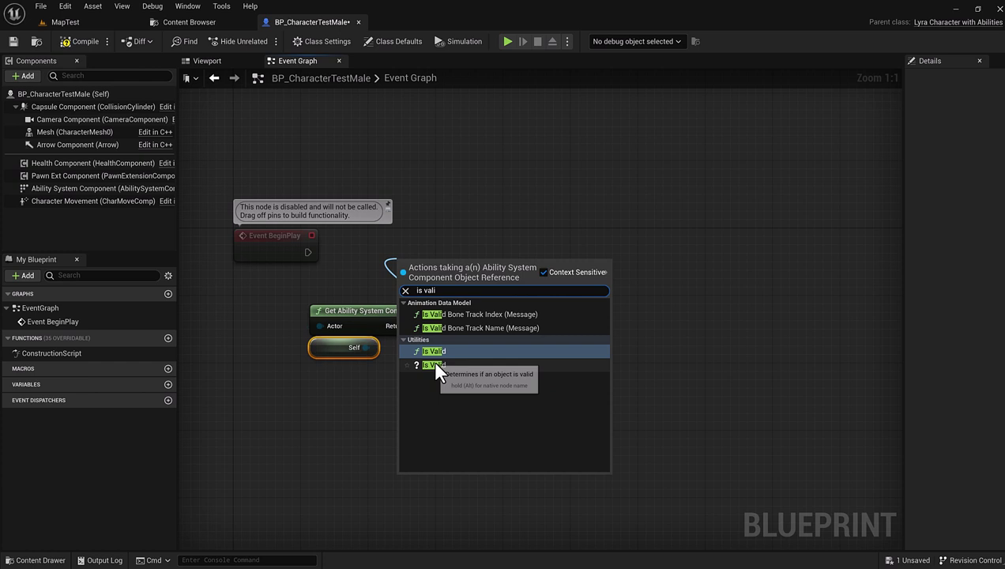
click(433, 364)
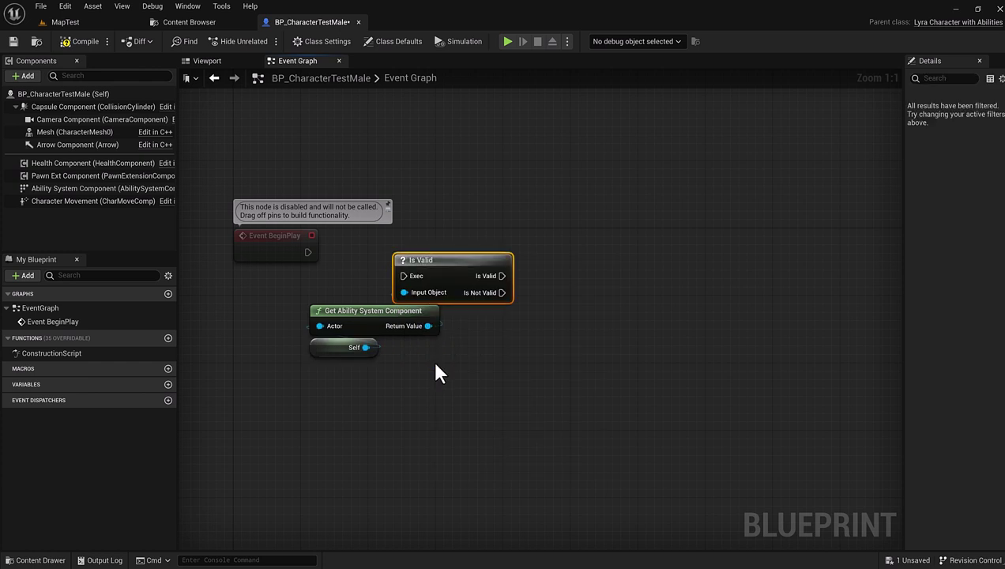
drag(444, 259, 426, 234)
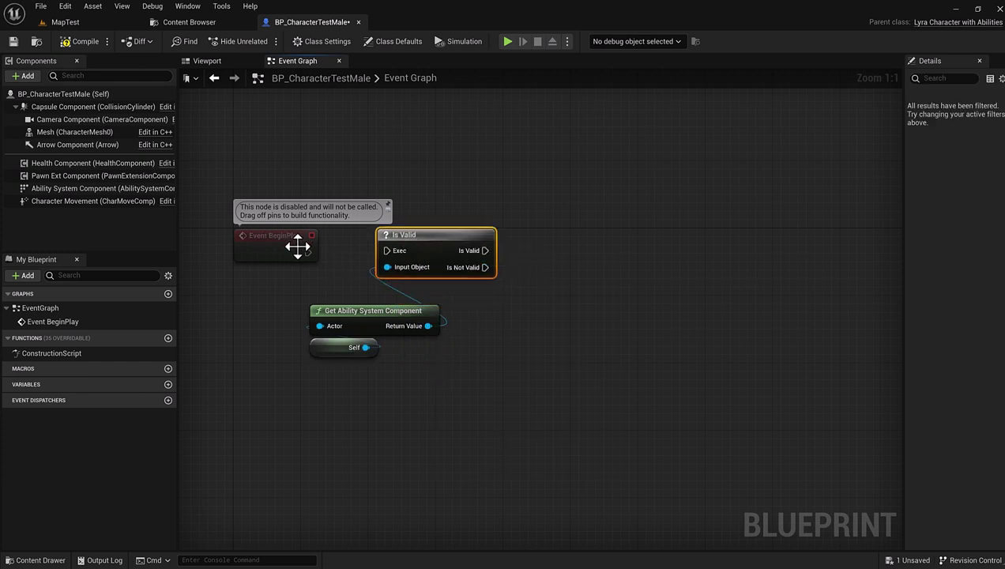
drag(308, 252, 384, 251)
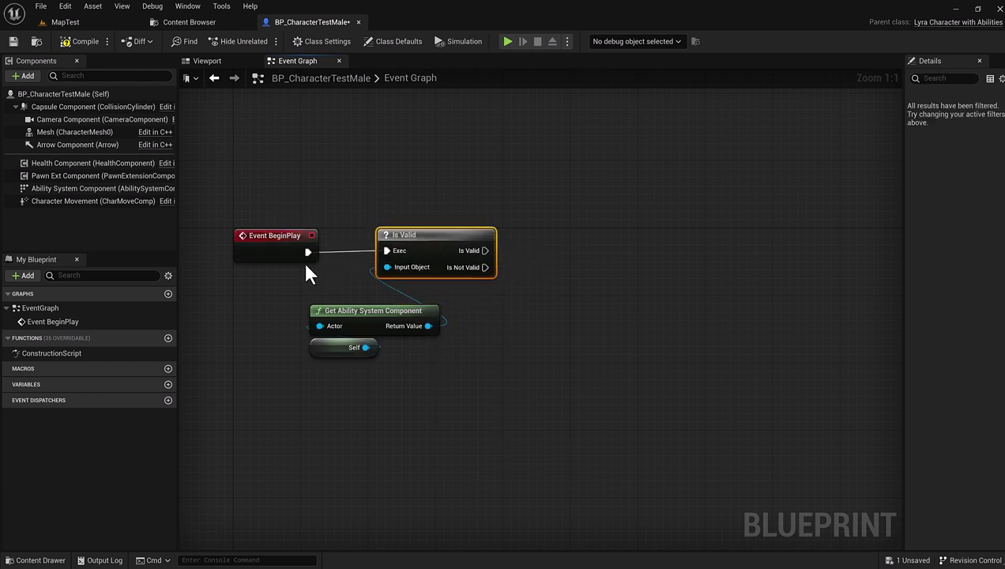
Step: Rearrange the BeginPlay, Is Valid, component and Self nodes into a tidy layout
click(294, 252)
ctrl+click(419, 261)
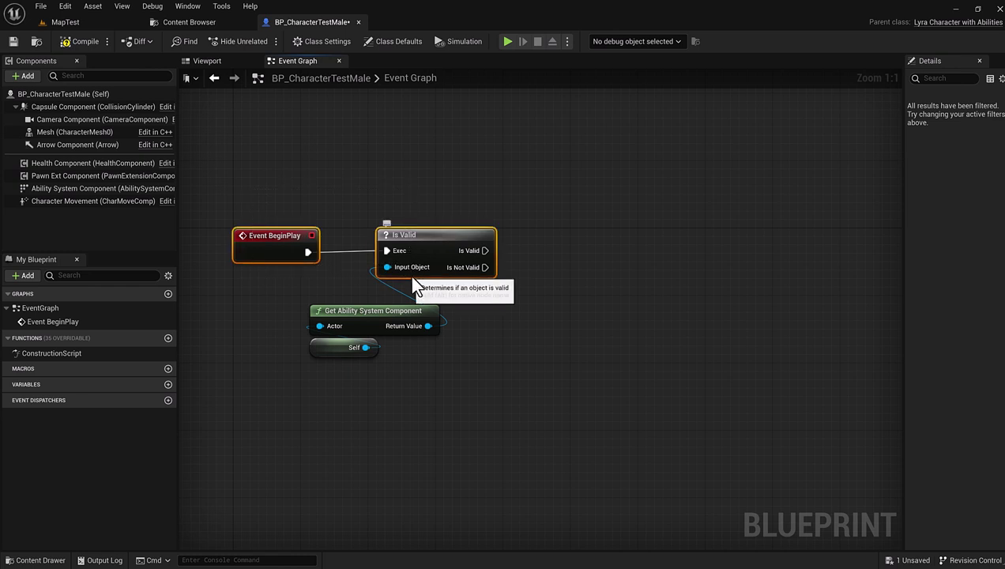
mouse_move(428, 242)
mouse_down()
mouse_move(428, 251)
mouse_move(427, 243)
mouse_up()
click(426, 341)
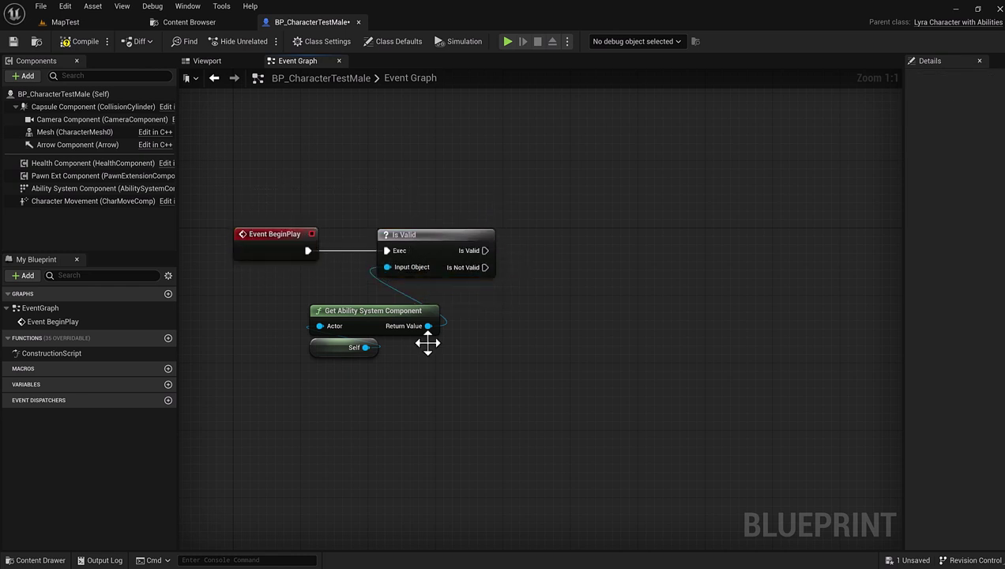
drag(387, 401, 353, 335)
drag(419, 324, 487, 316)
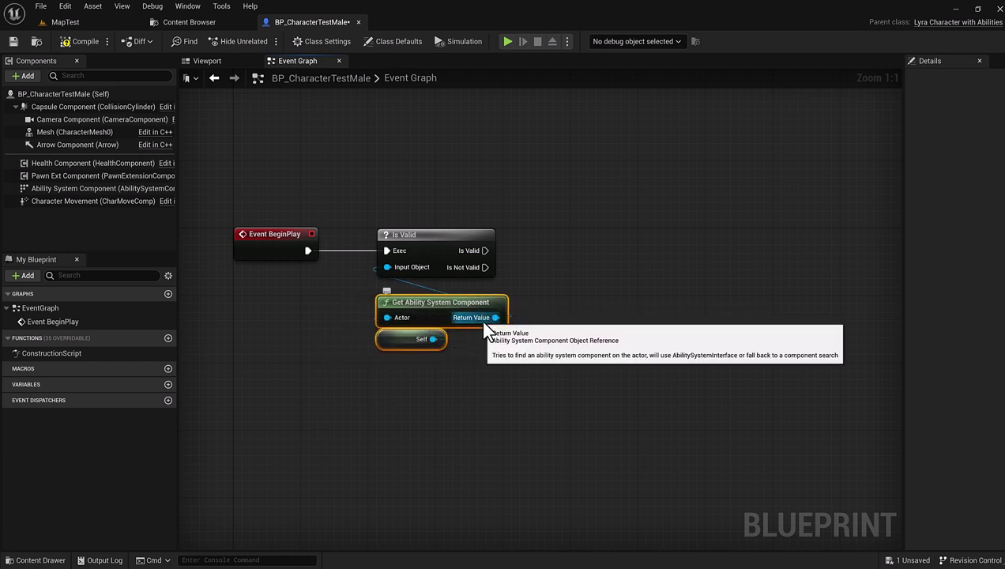
Step: Add an InitStats node after Is Valid, fed by the component, using LyraHealthSet
drag(496, 317, 541, 249)
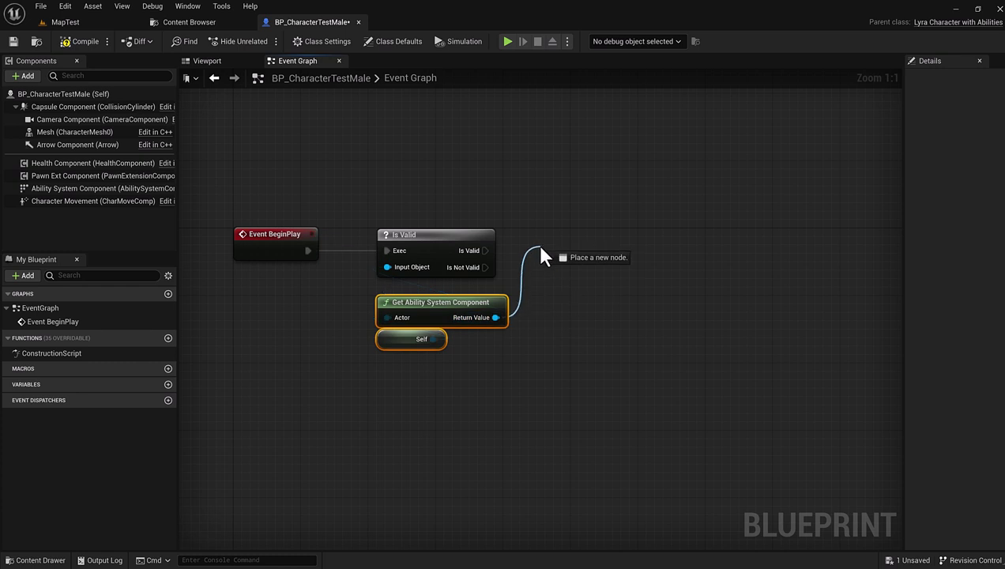
text(inits)
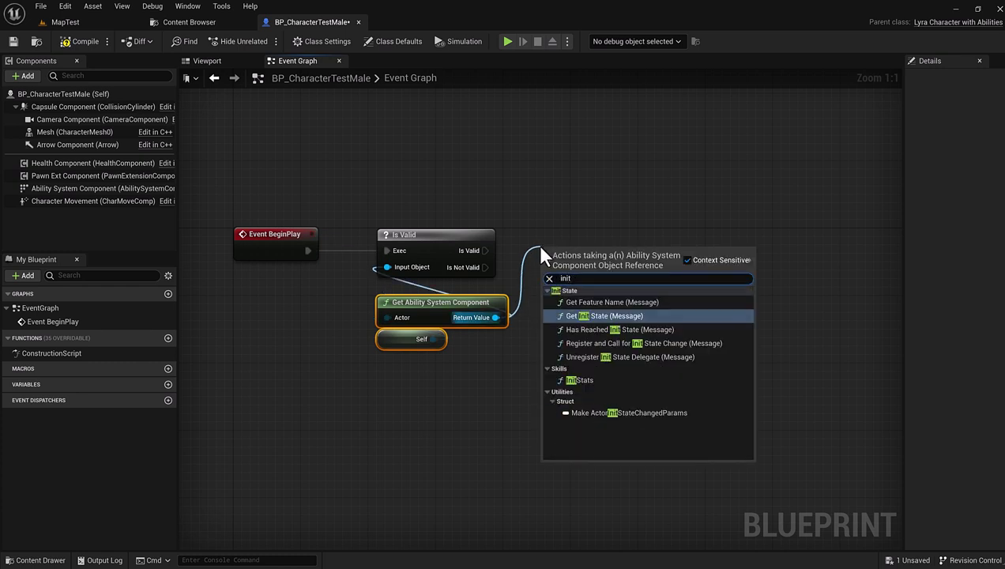
click(585, 380)
drag(583, 266, 576, 240)
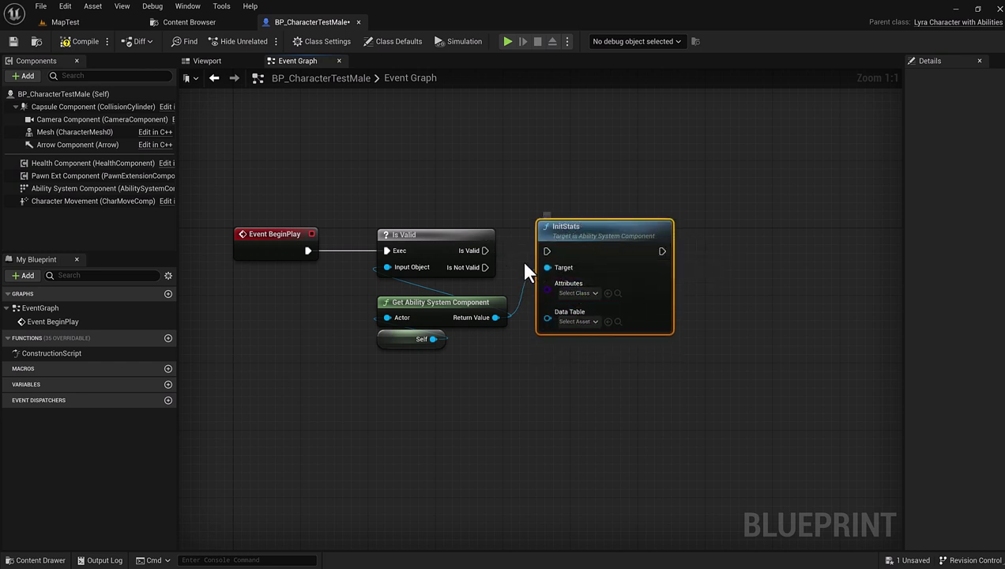
drag(485, 250, 545, 250)
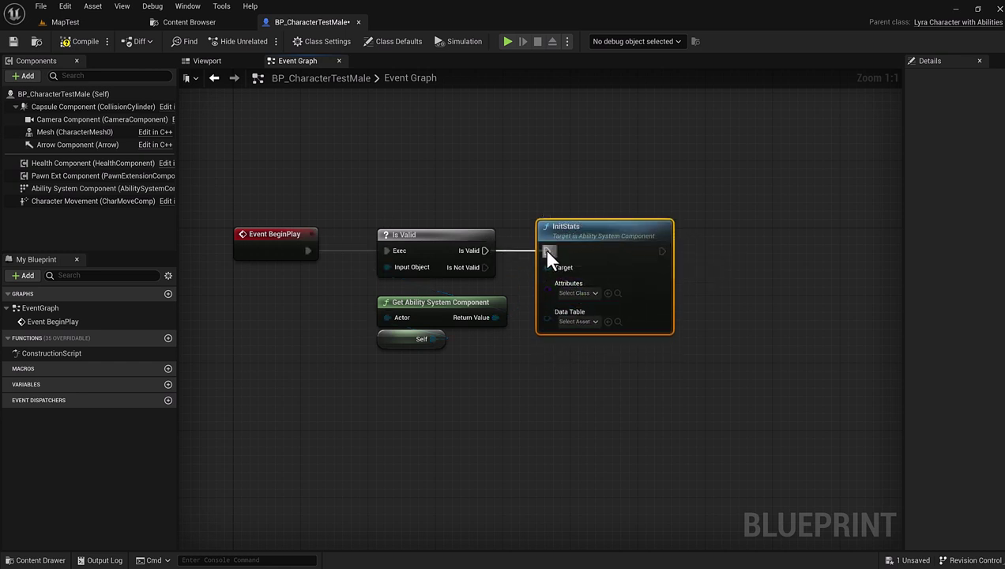
click(594, 293)
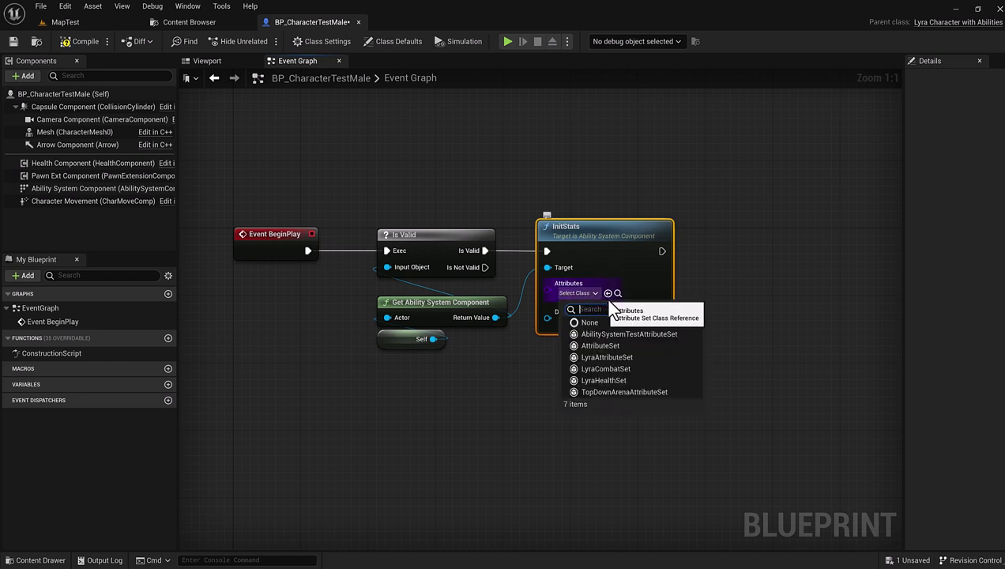
click(617, 382)
Step: Duplicate it as a second chained InitStats using LyraCombatSet, then compile
right_drag(717, 385, 514, 406)
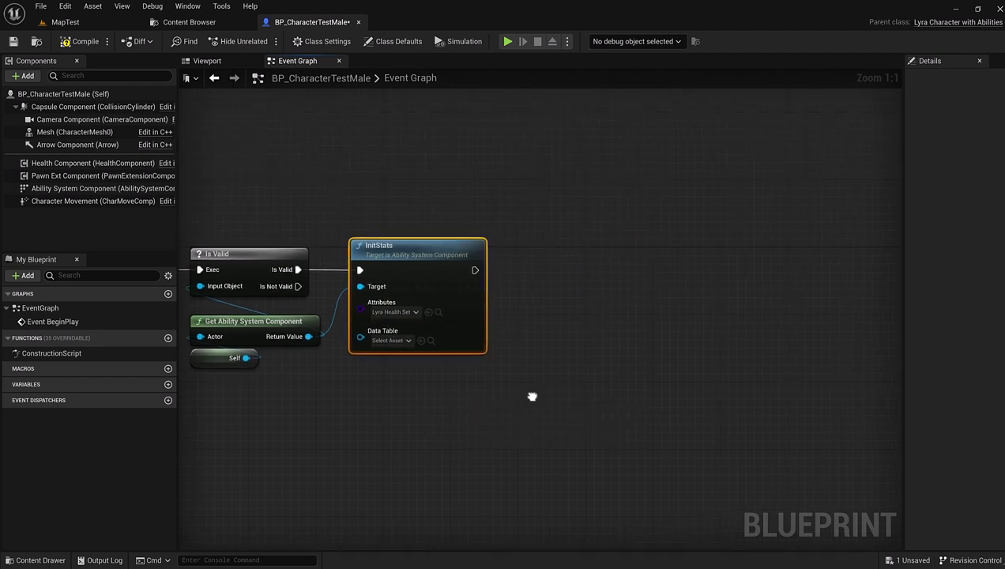
key(ctrl+d)
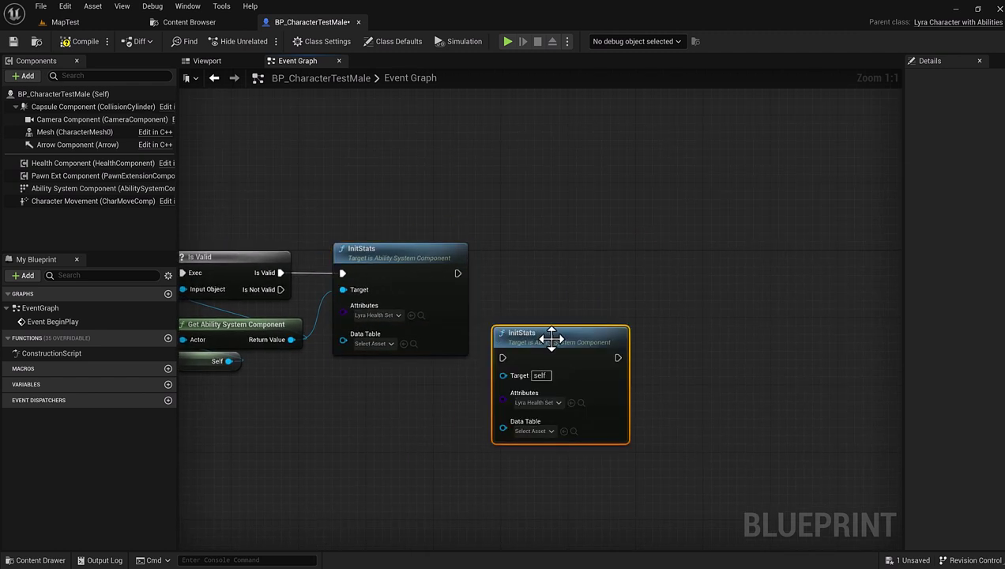
drag(553, 336, 555, 255)
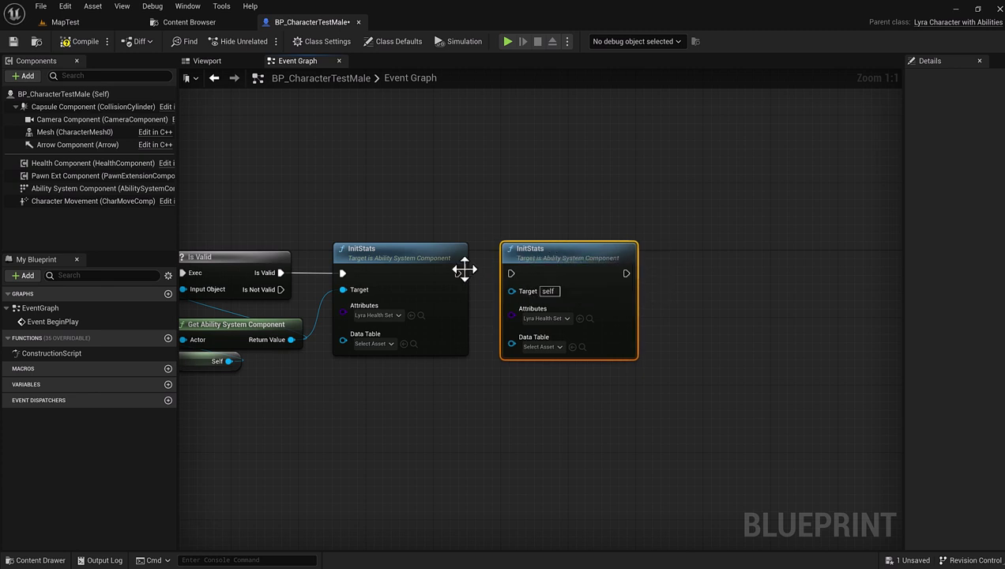
mouse_move(457, 272)
mouse_down()
mouse_move(481, 283)
mouse_move(511, 272)
mouse_up()
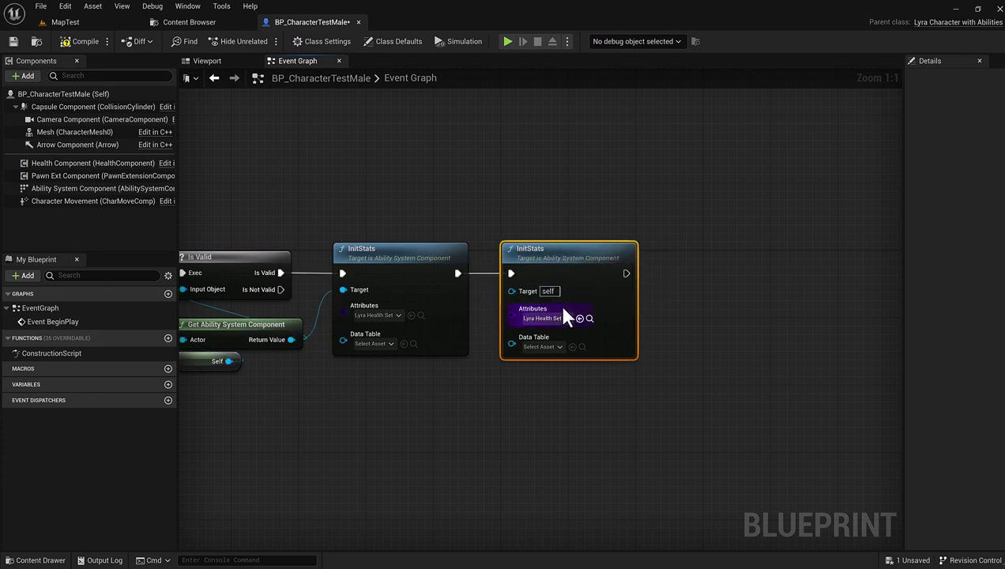
click(558, 318)
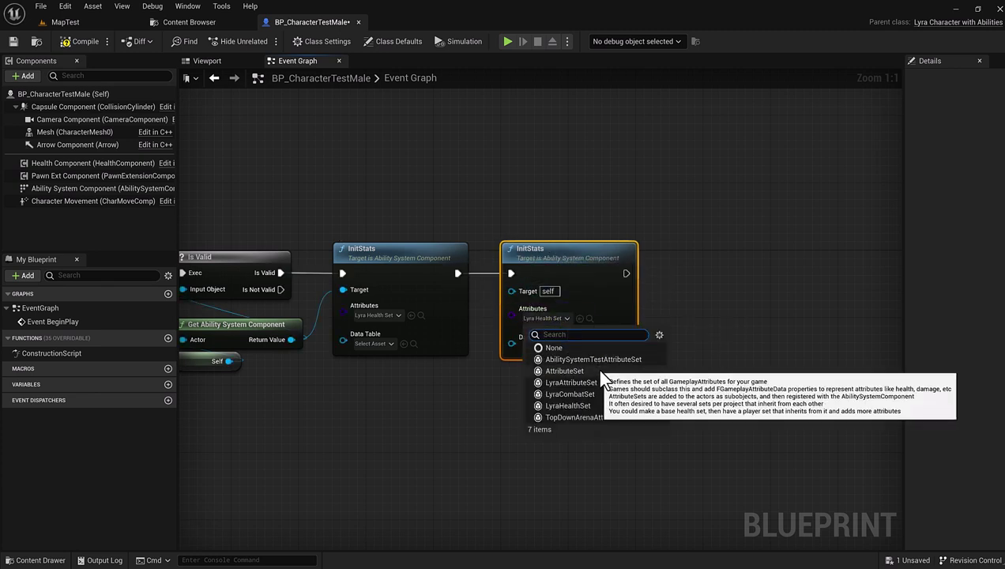
click(599, 393)
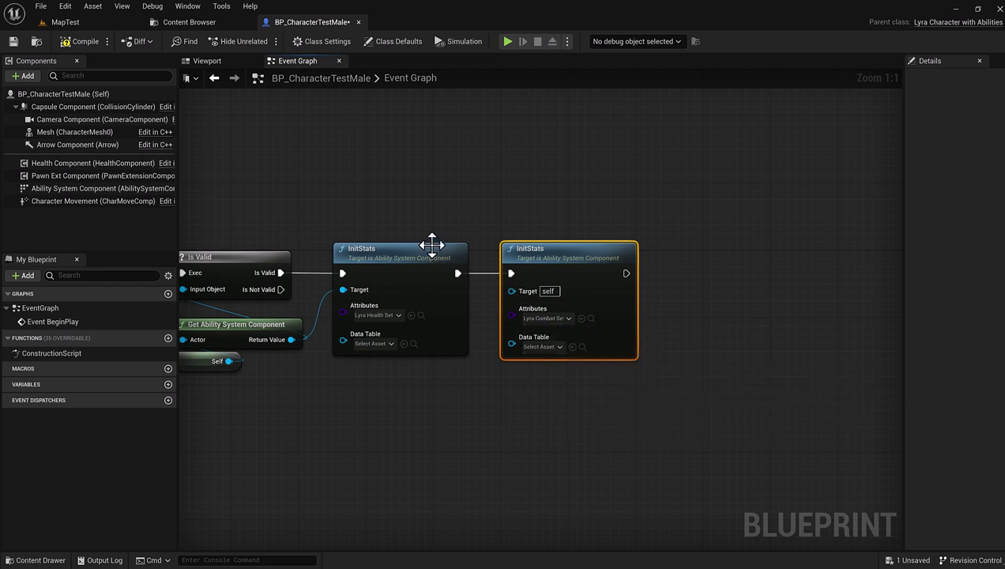
click(368, 176)
click(100, 43)
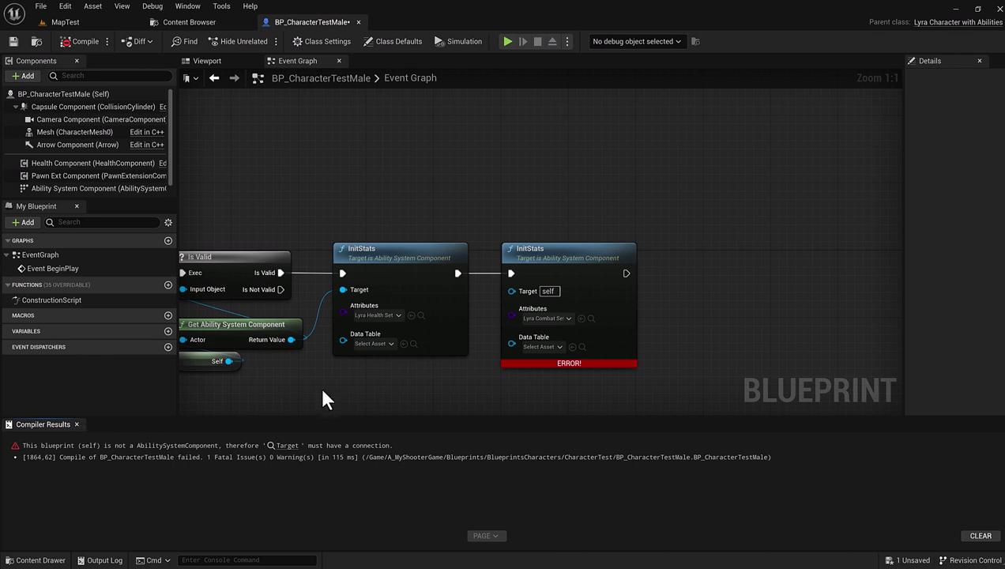
Step: Wire the ability system component's Return Value into the second InitStats Target
click(76, 424)
mouse_move(292, 340)
mouse_down()
mouse_move(522, 294)
mouse_move(510, 290)
mouse_move(351, 375)
mouse_up()
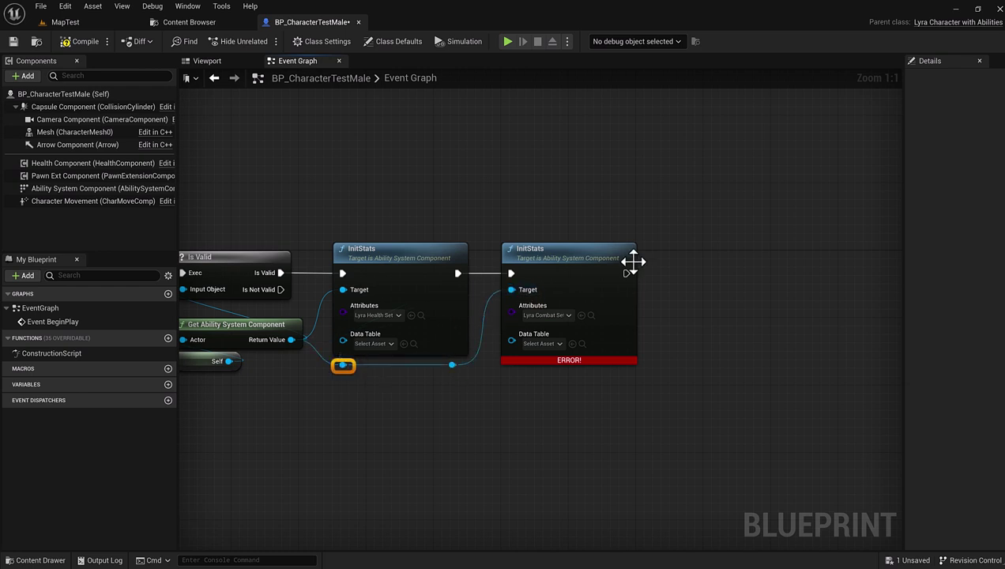
right_drag(707, 275, 521, 292)
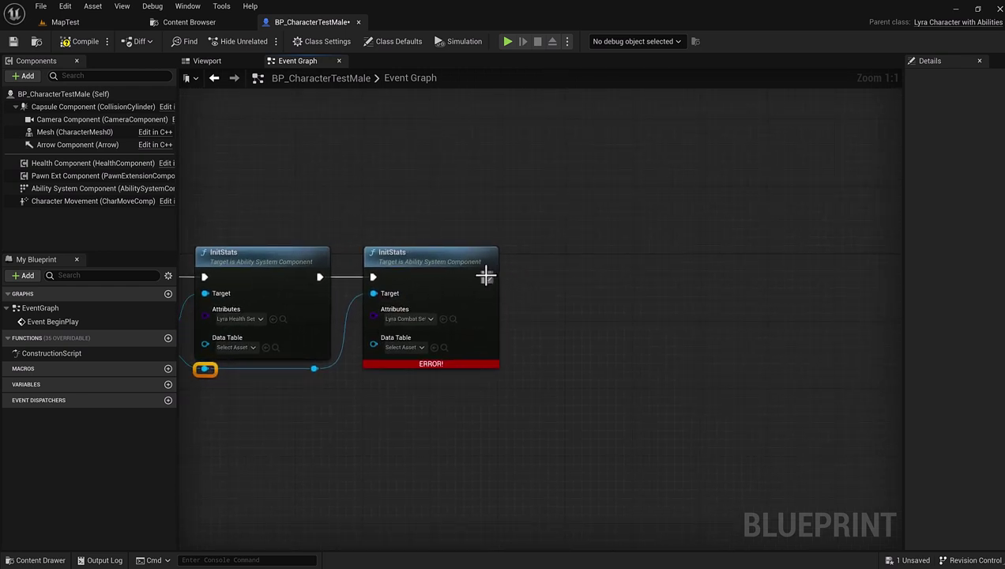
Step: Add Initialize with Ability System after the second InitStats, targeting the Health Component
drag(487, 277, 547, 282)
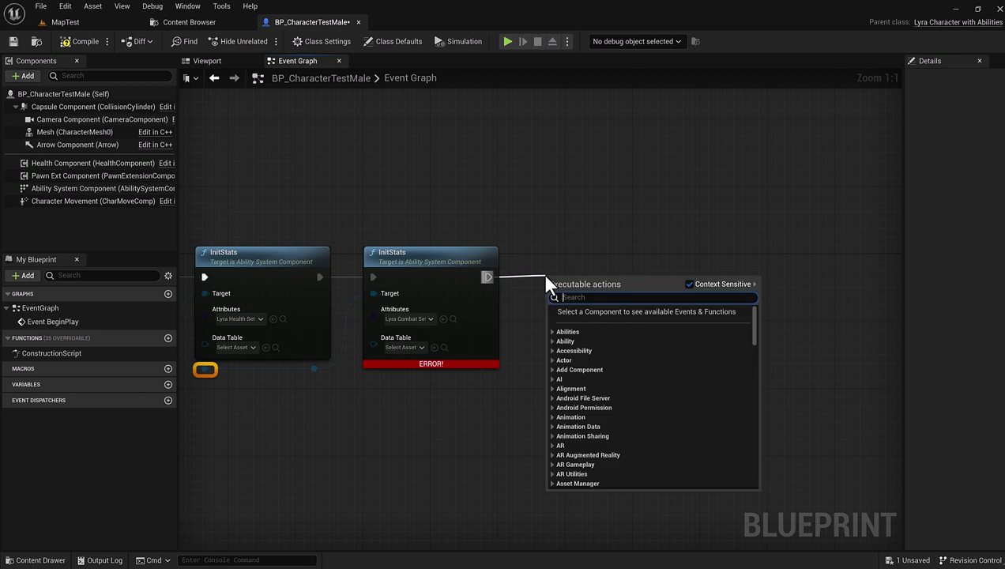
text(ini)
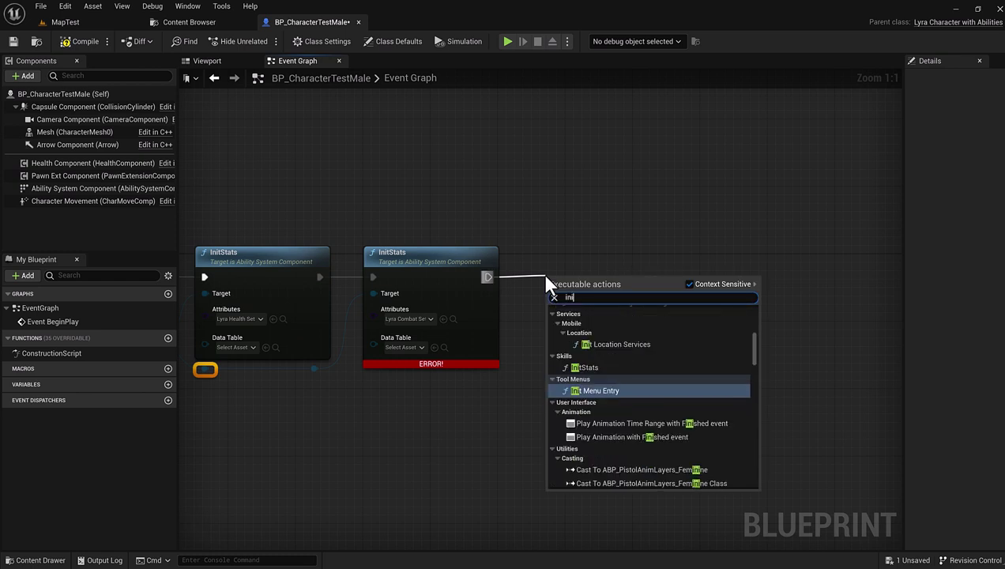
text(tia)
text(k)
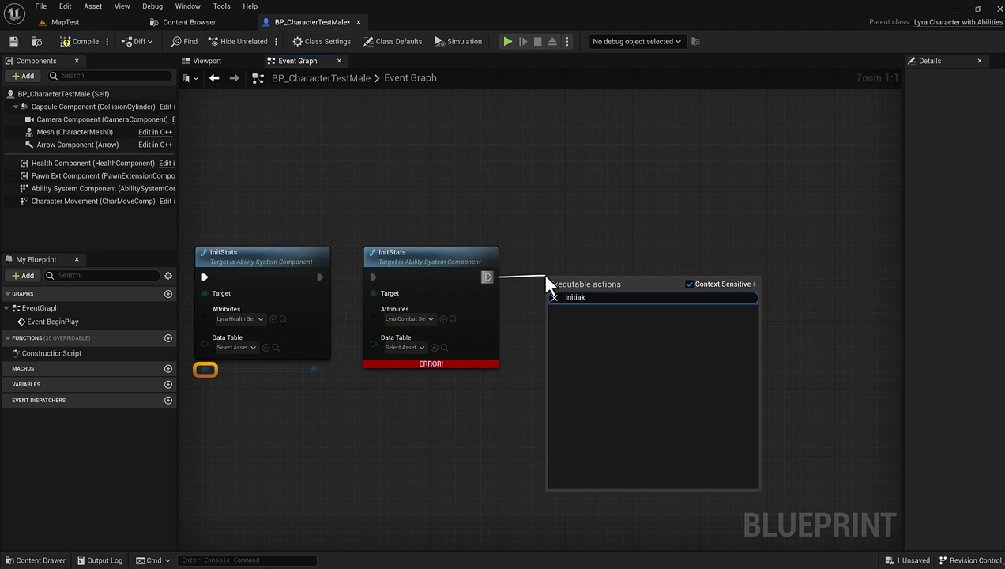
key(BackSpace)
text(li)
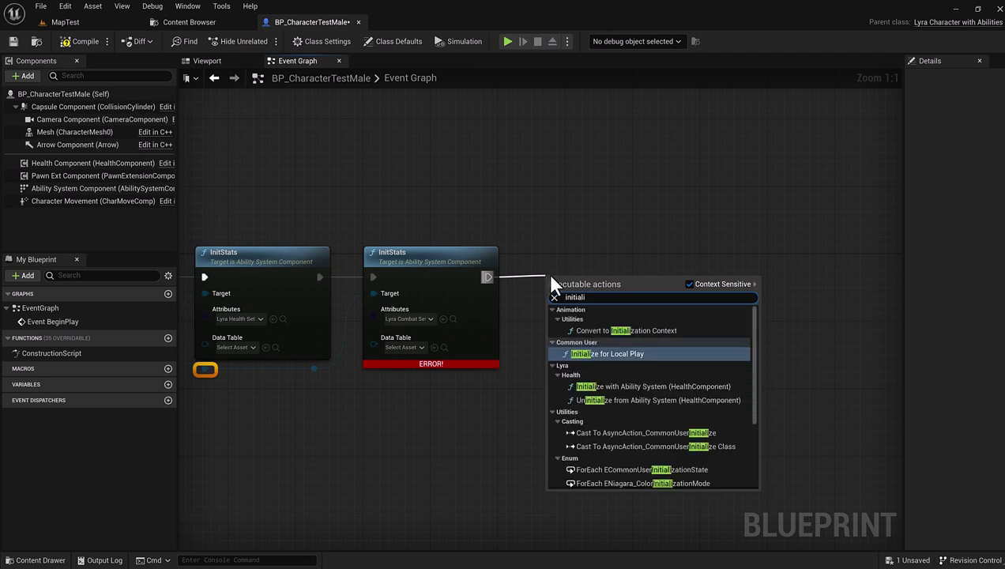
click(629, 387)
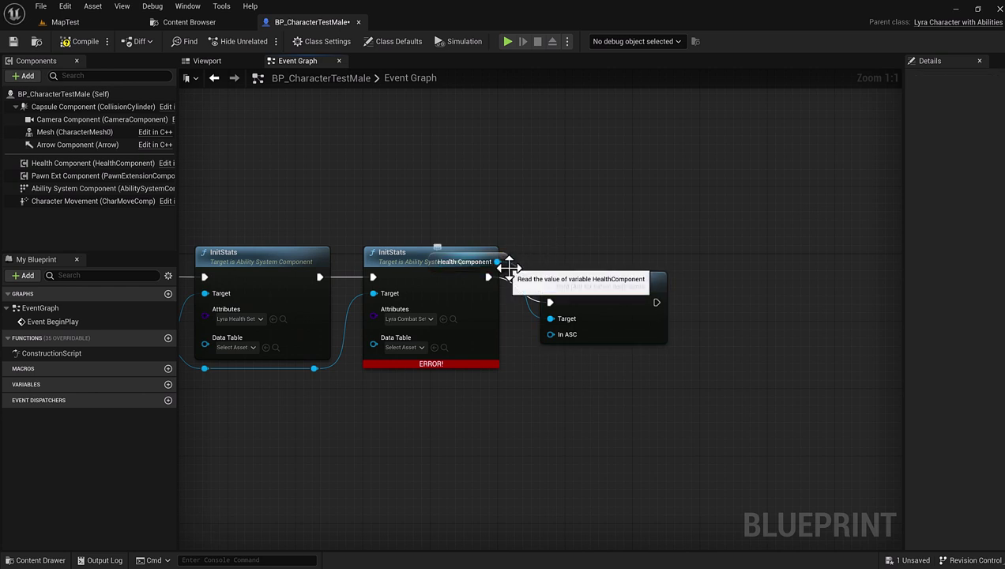
mouse_move(499, 263)
mouse_down()
mouse_move(470, 387)
mouse_move(495, 381)
mouse_up()
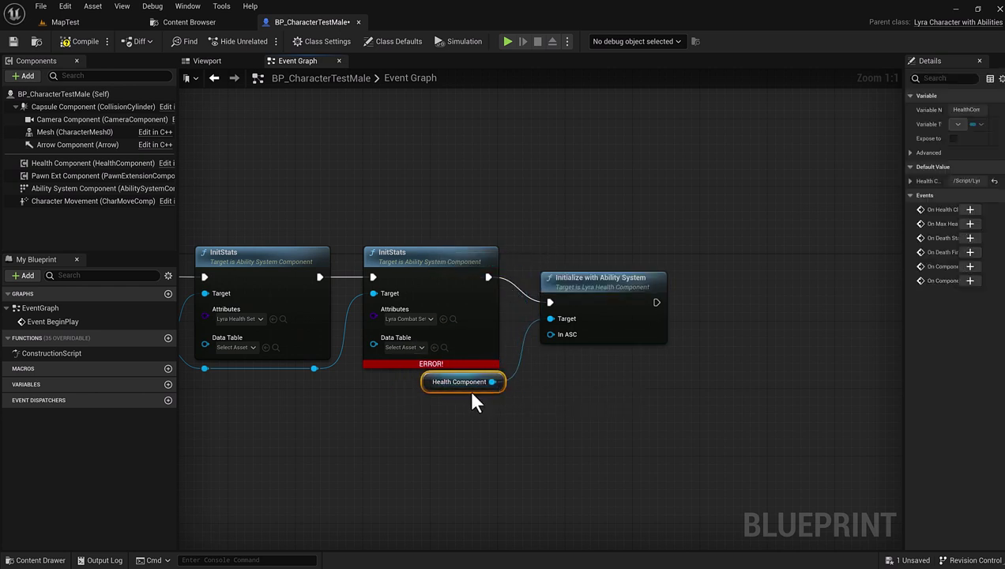
drag(599, 297, 581, 273)
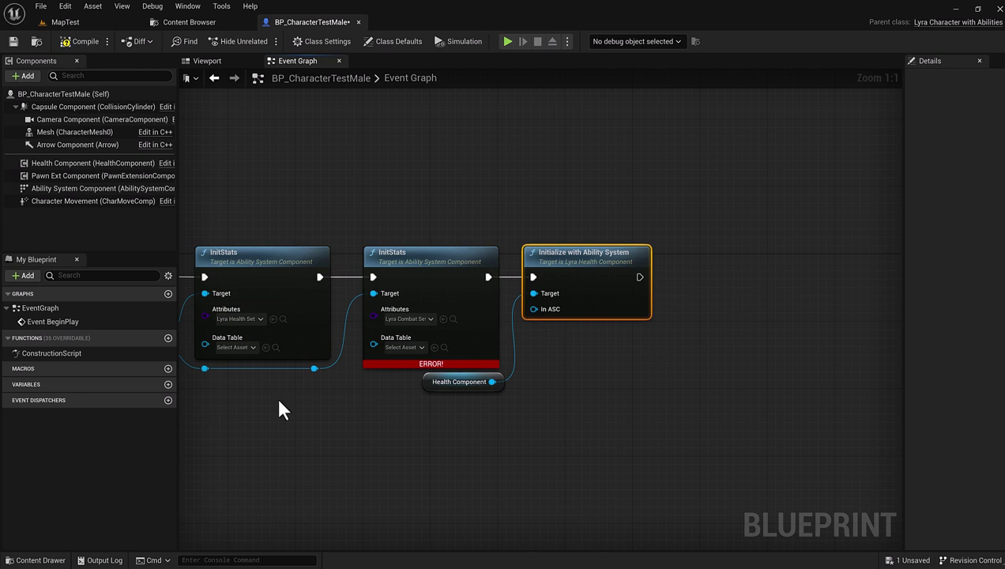
right_drag(592, 378, 644, 334)
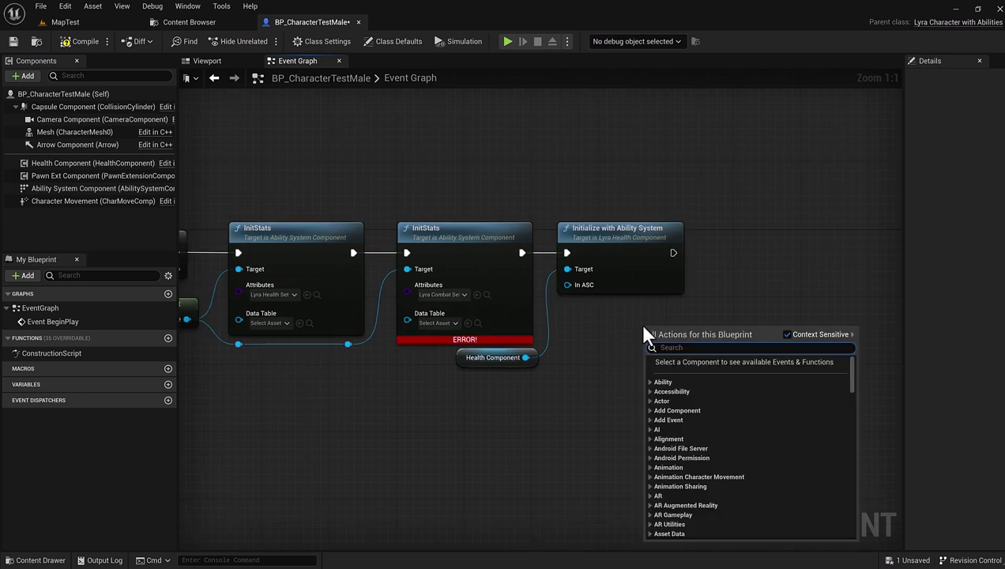
Step: Add Get Lyra Ability System Component feeding an ApplyGameplayEffectToSelf node after Initialize
text(get ability)
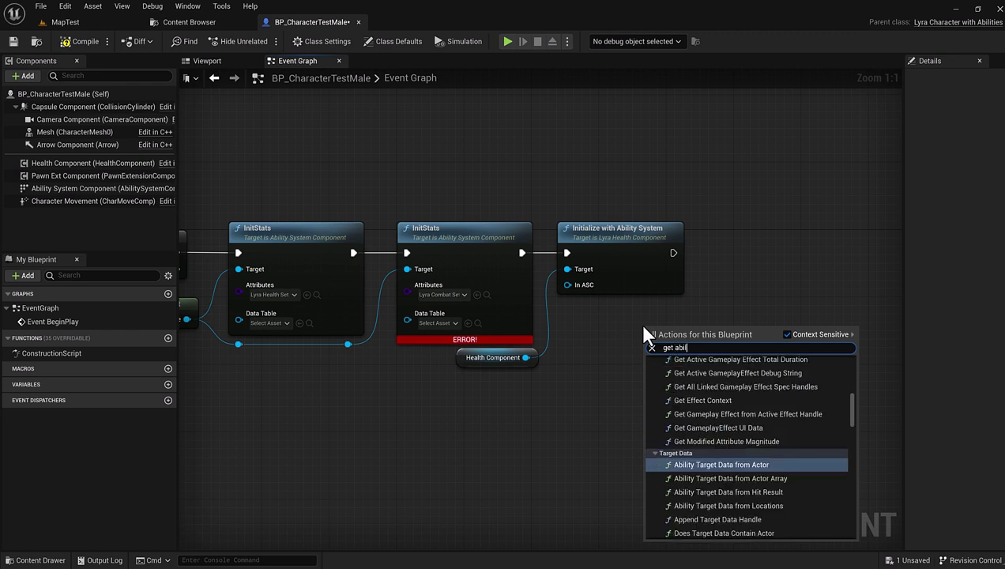
text( lyra)
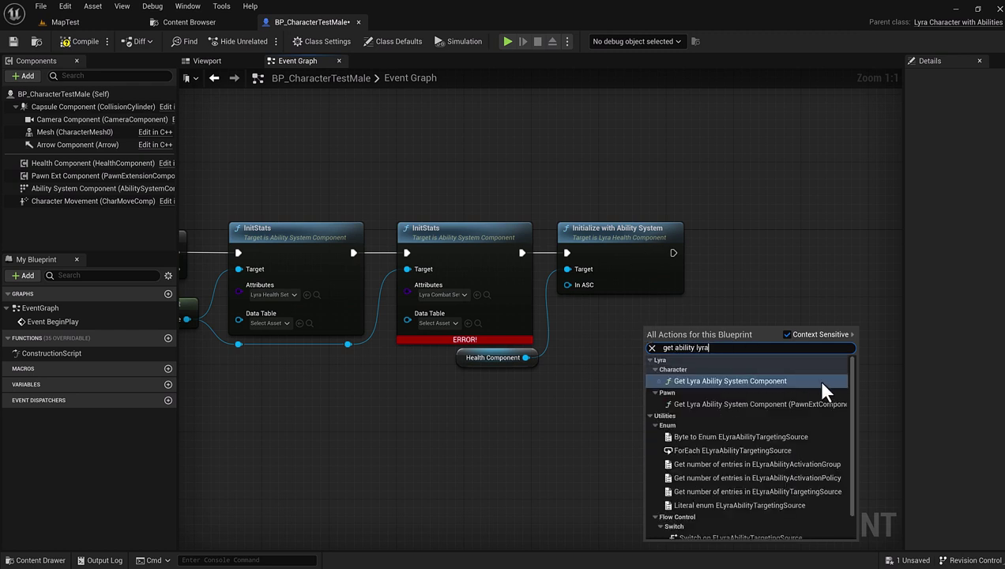
click(787, 381)
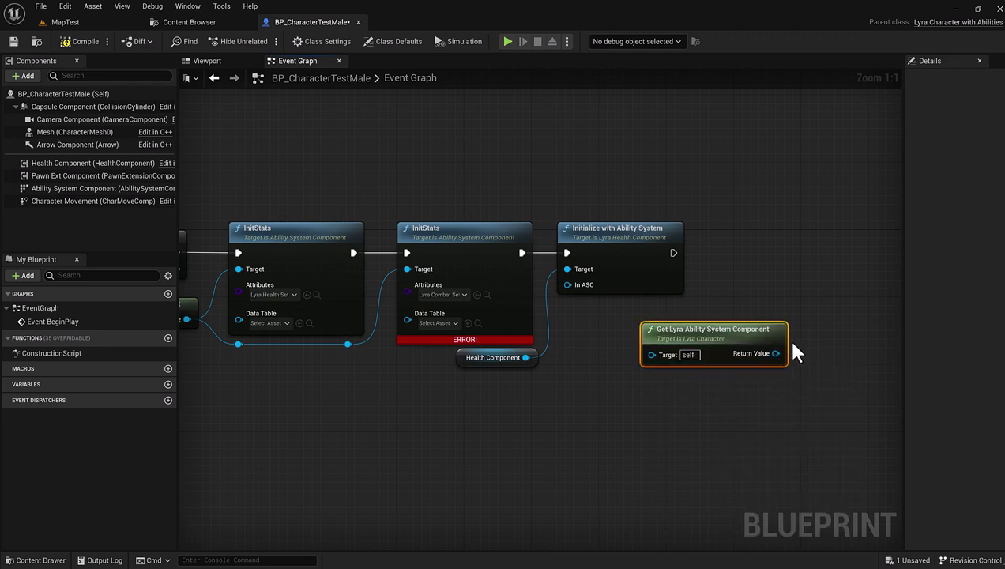
drag(775, 353, 768, 263)
text(apply)
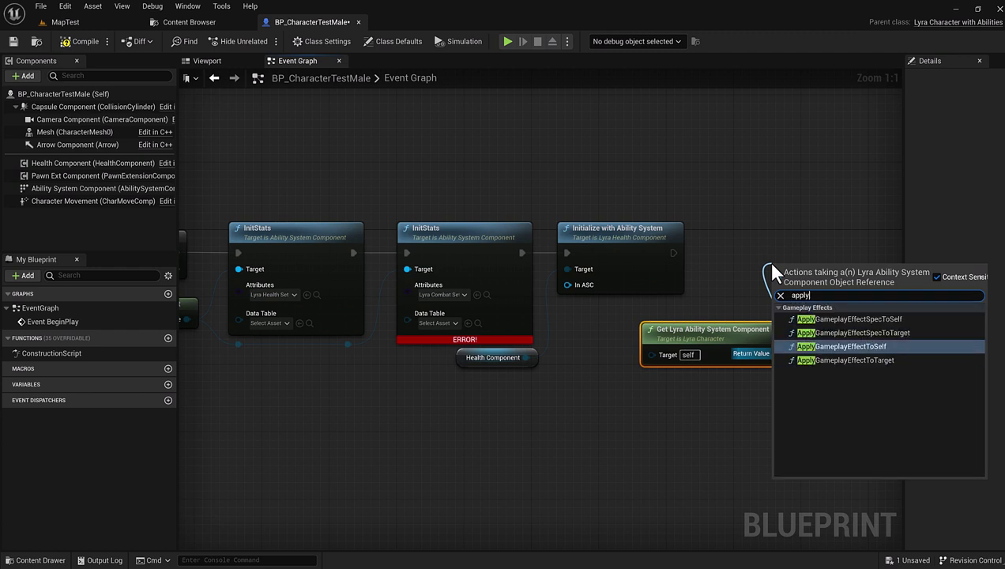
text( effe)
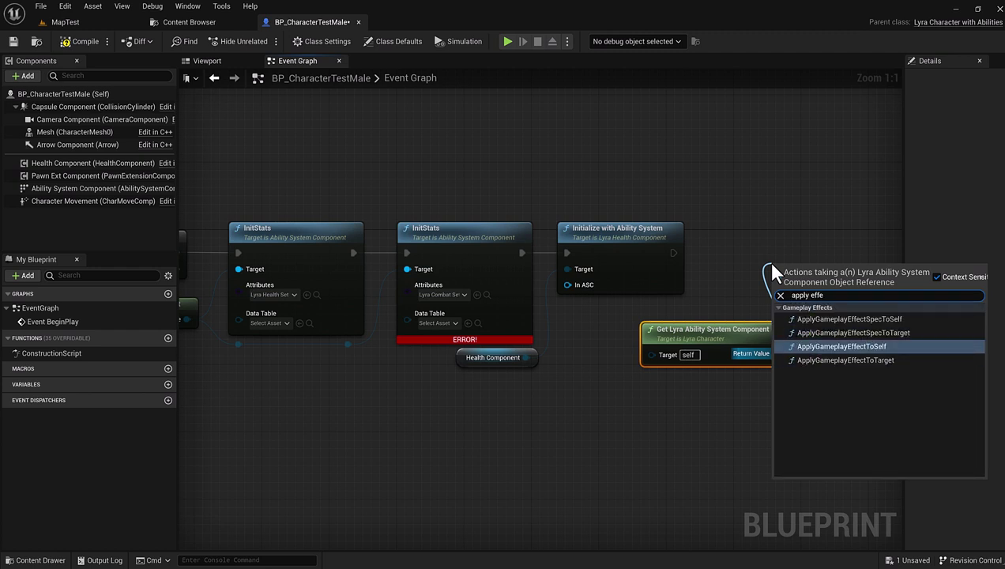
click(865, 348)
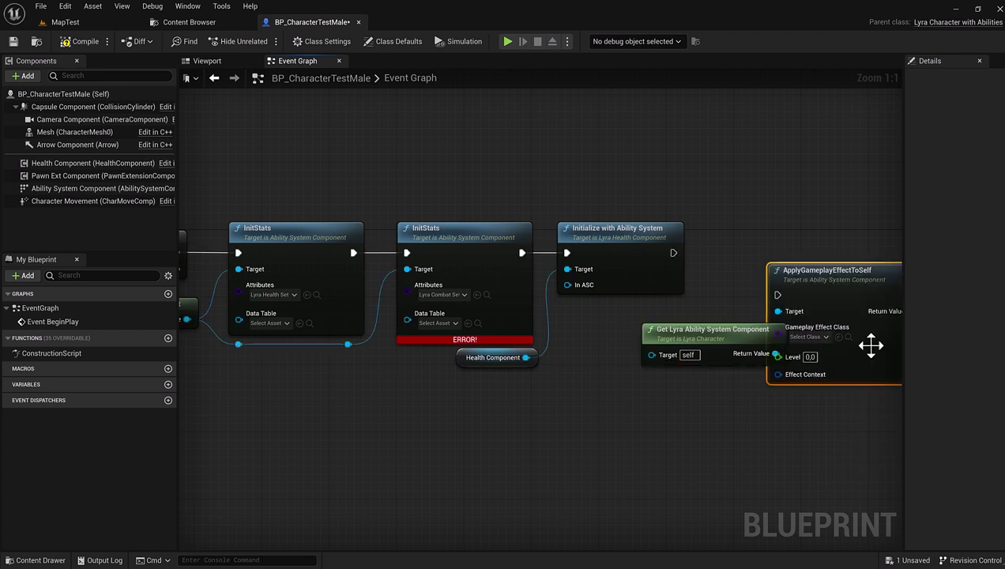
drag(721, 353, 636, 343)
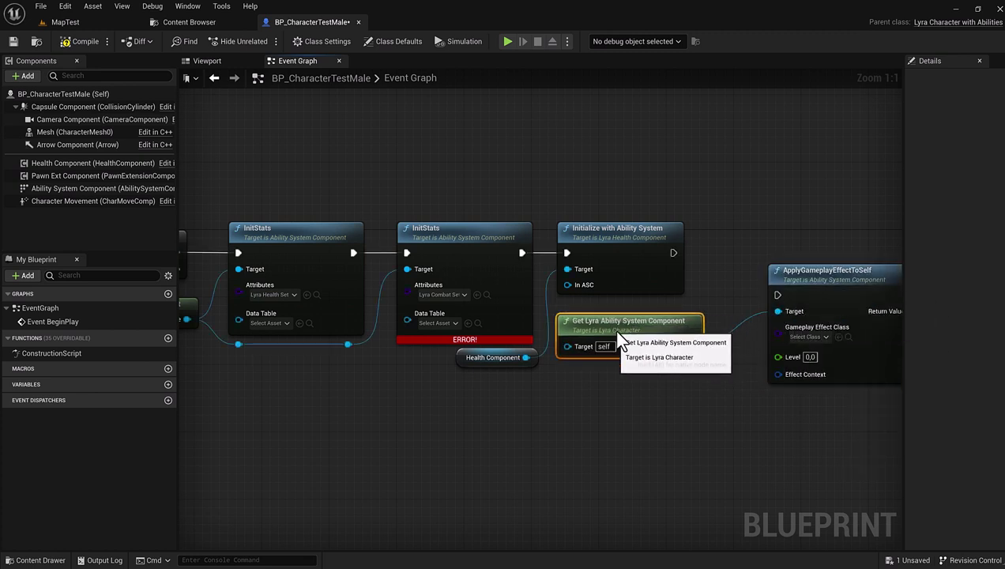
drag(840, 276, 796, 234)
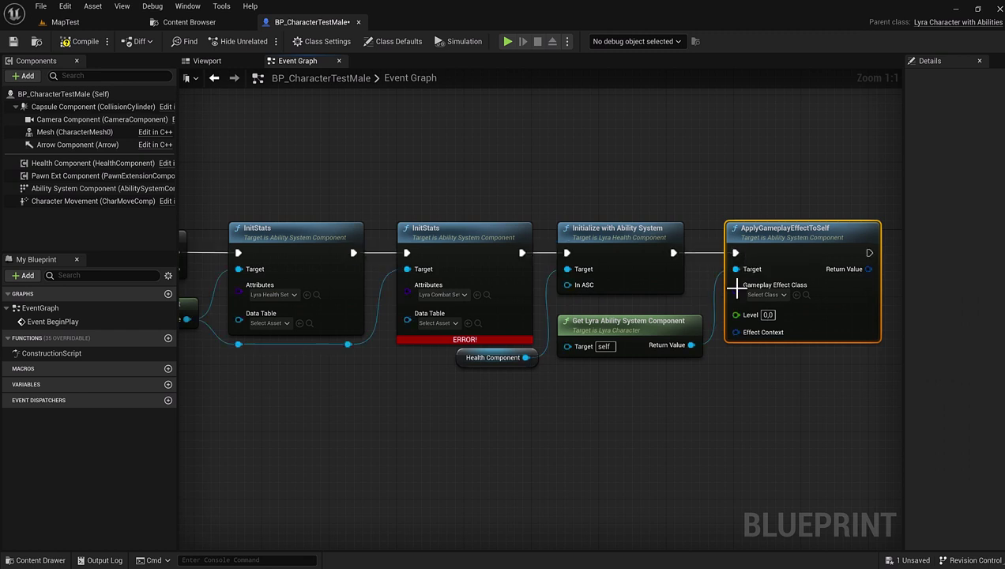
right_drag(754, 397, 644, 415)
Step: Set the gameplay effect class to GE_HugeHealthTarget
click(668, 311)
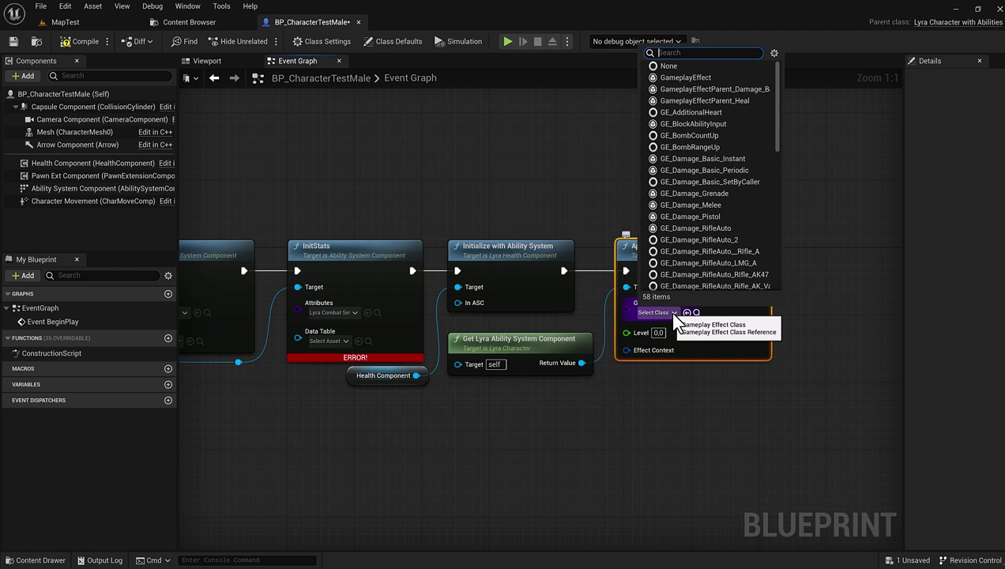
text(ge)
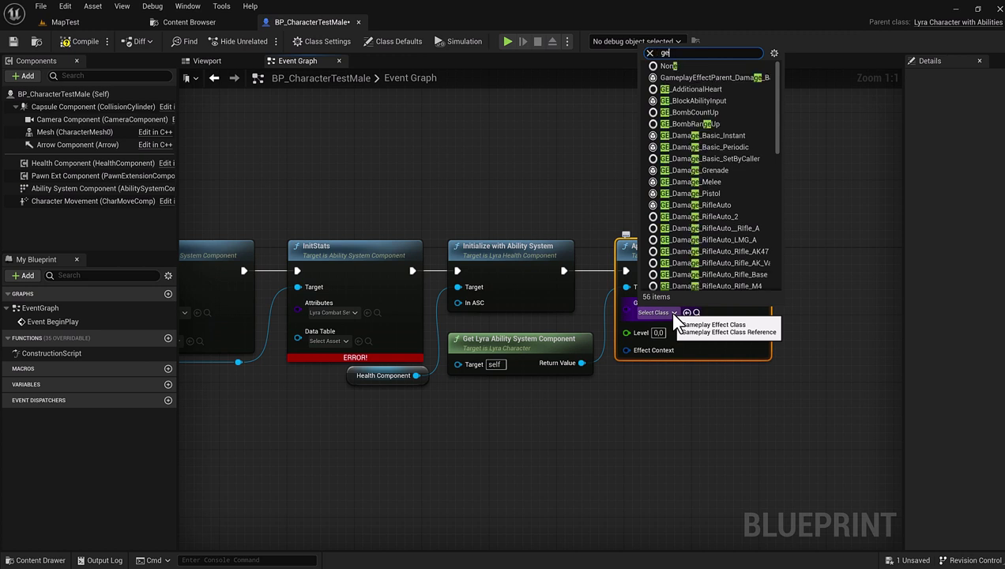
text( he)
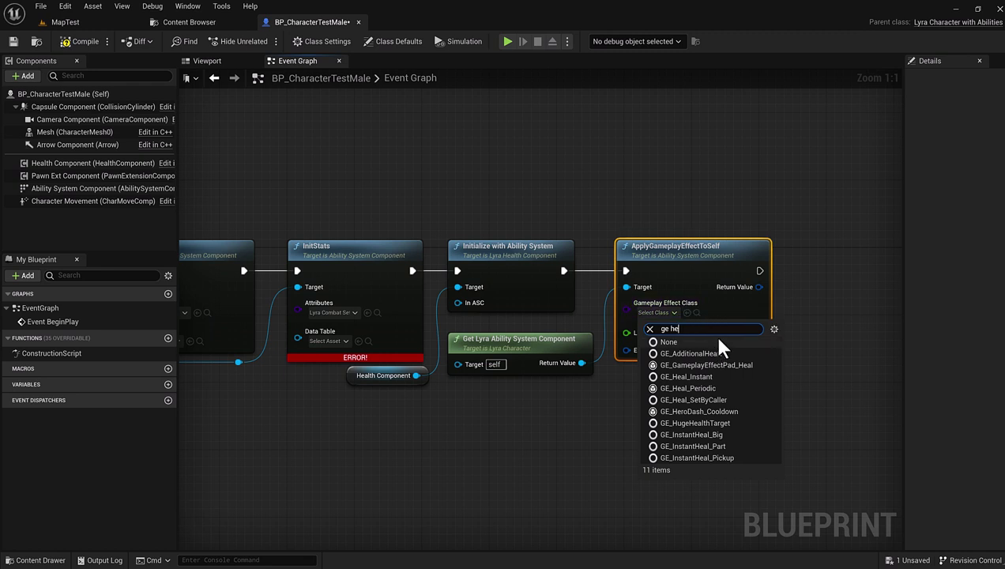
click(693, 424)
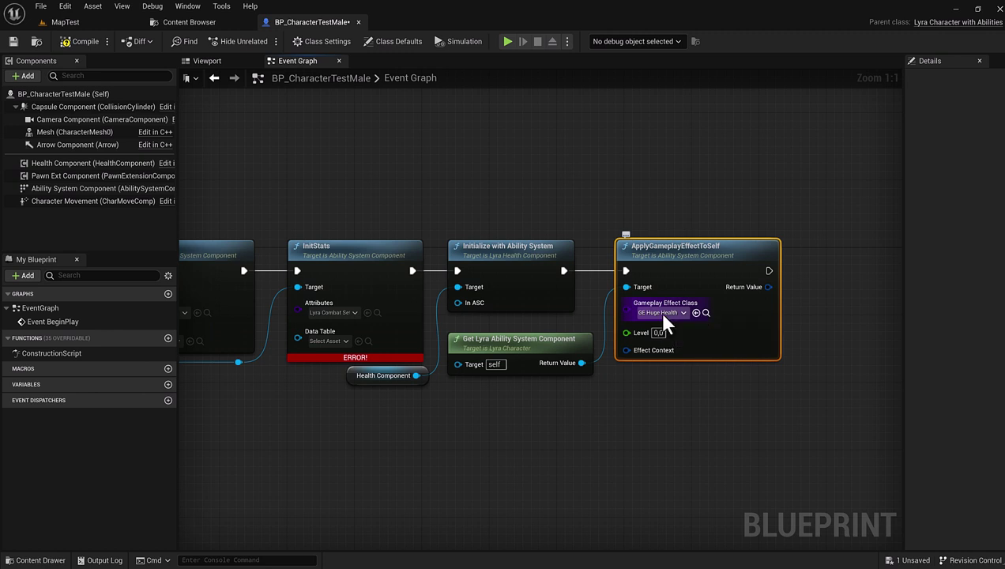
right_drag(307, 433, 515, 432)
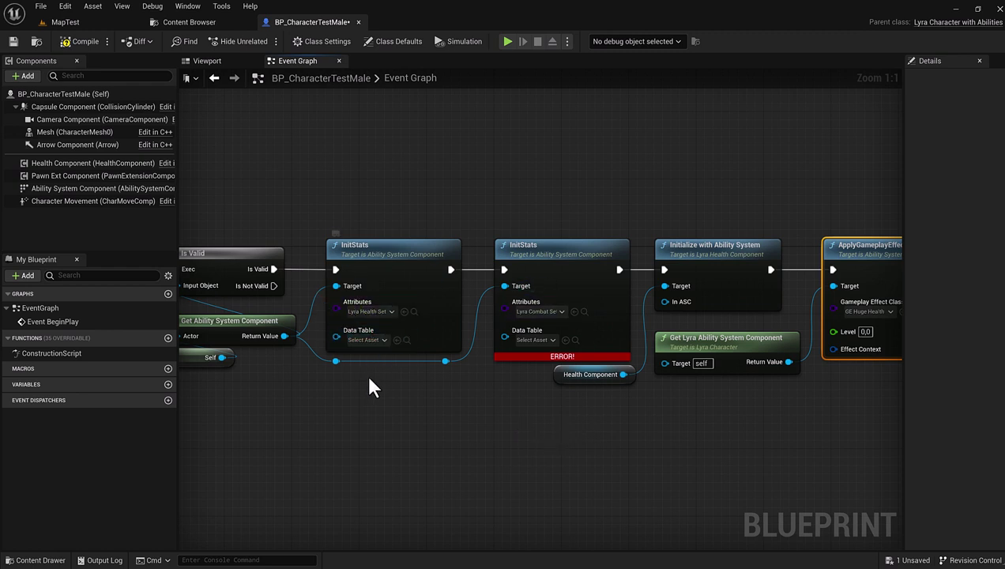
right_drag(369, 378, 412, 384)
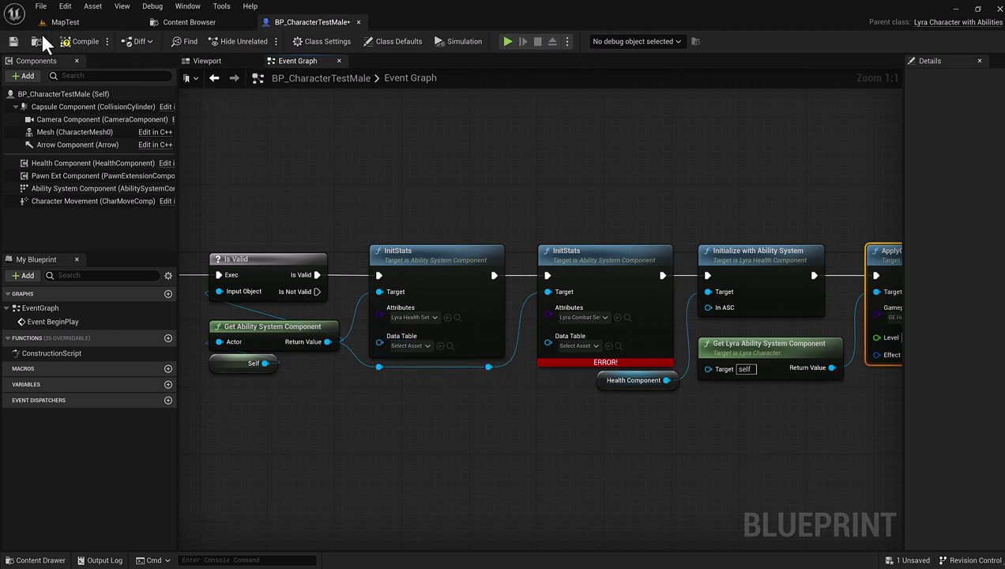
Step: In the Content Browser, create a folder named Datatables inside BlueprintsFrameworks
click(181, 22)
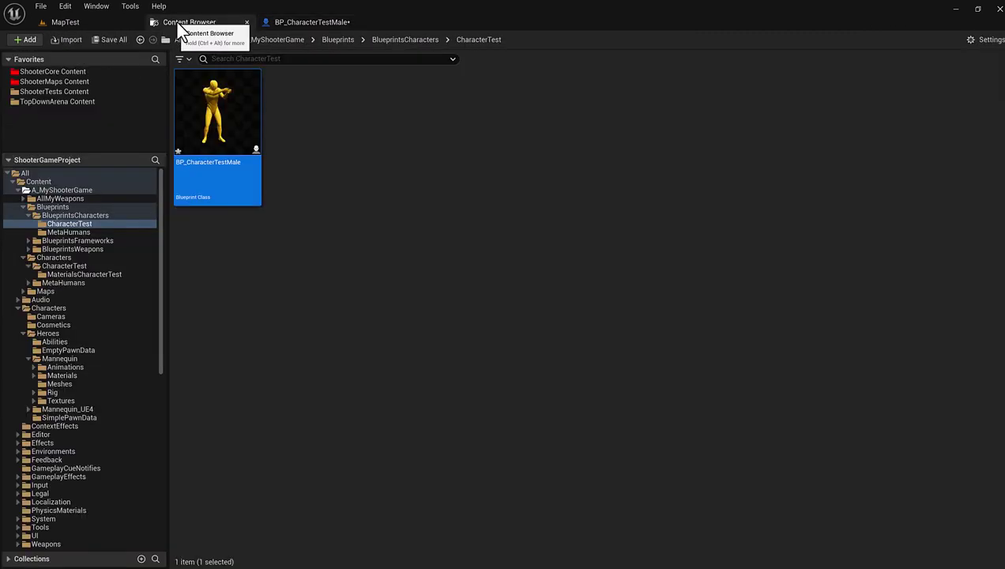
click(329, 40)
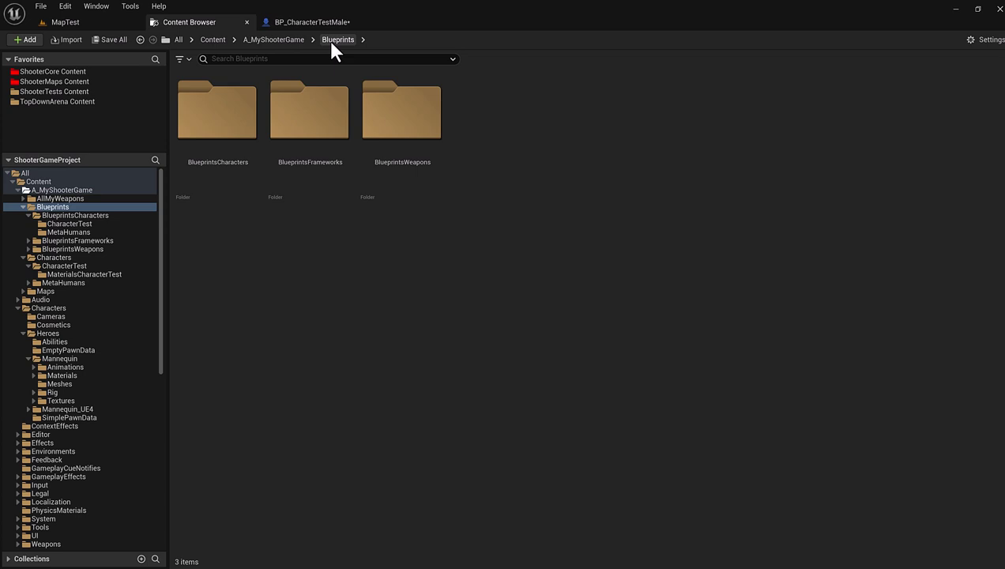
double_click(316, 179)
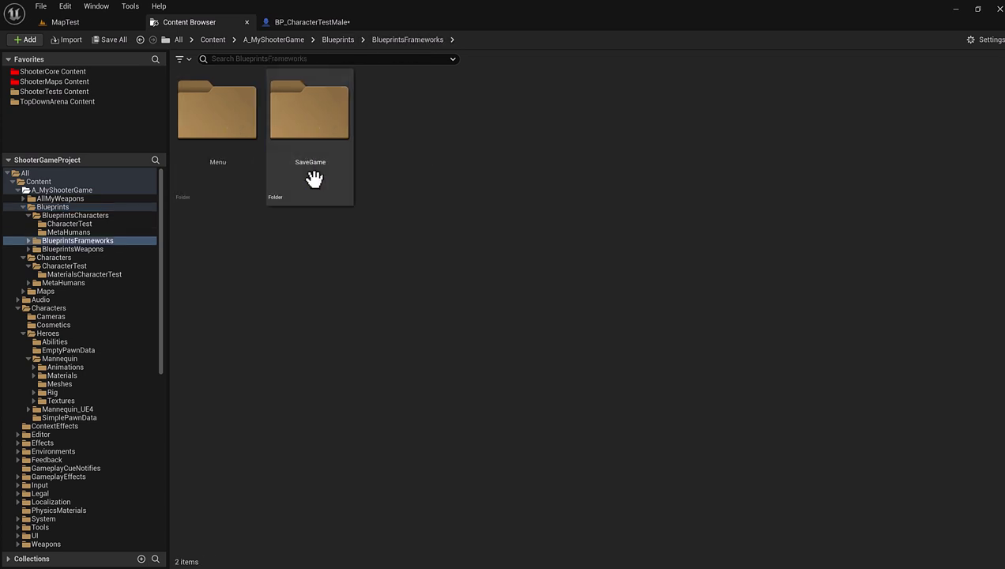
right_click(376, 179)
click(441, 202)
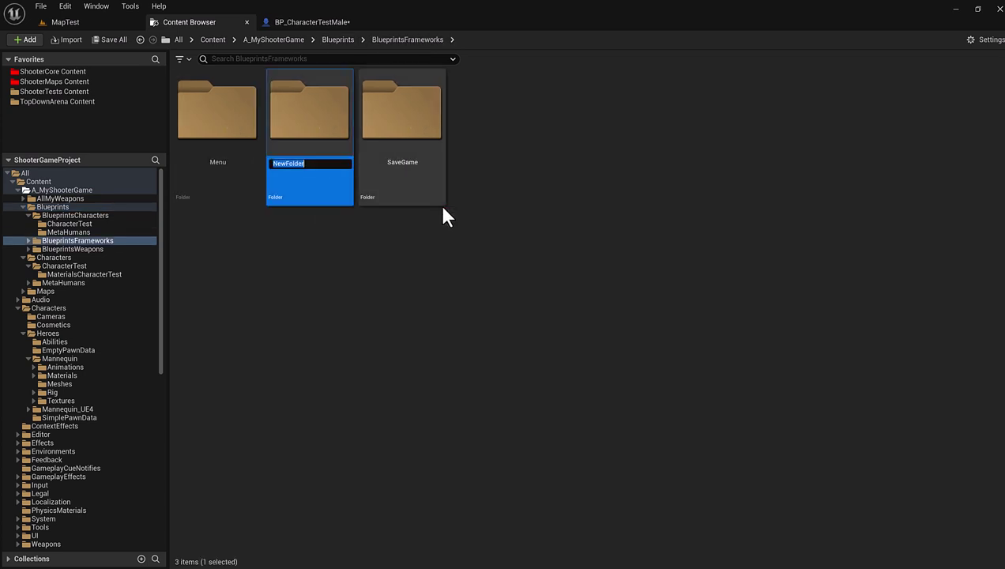
text(Datat)
text(ables)
key(Return)
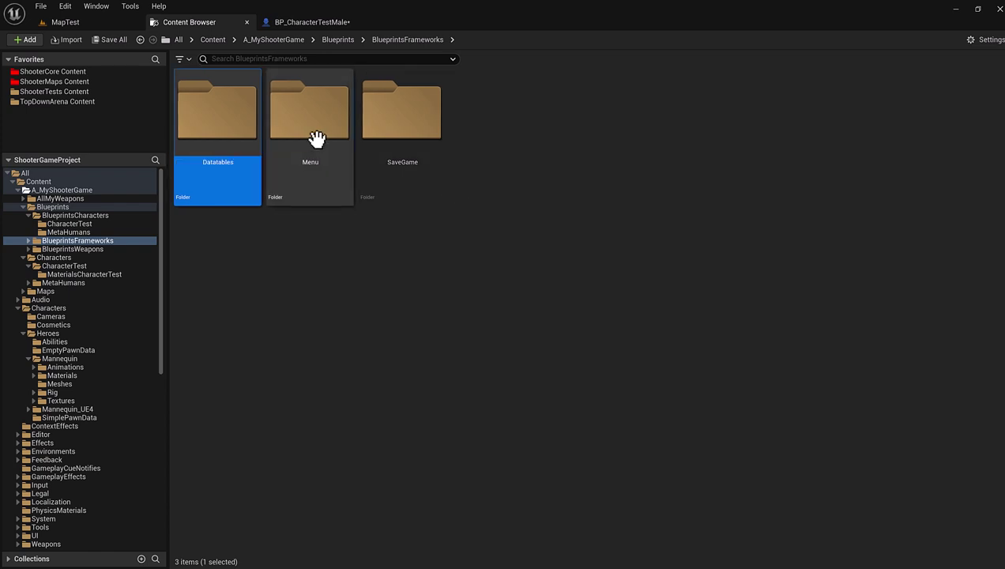
Step: In the Datatables folder, create an AttributeMetaData-based Data Table named DT_CharacterTest
double_click(218, 93)
right_click(297, 148)
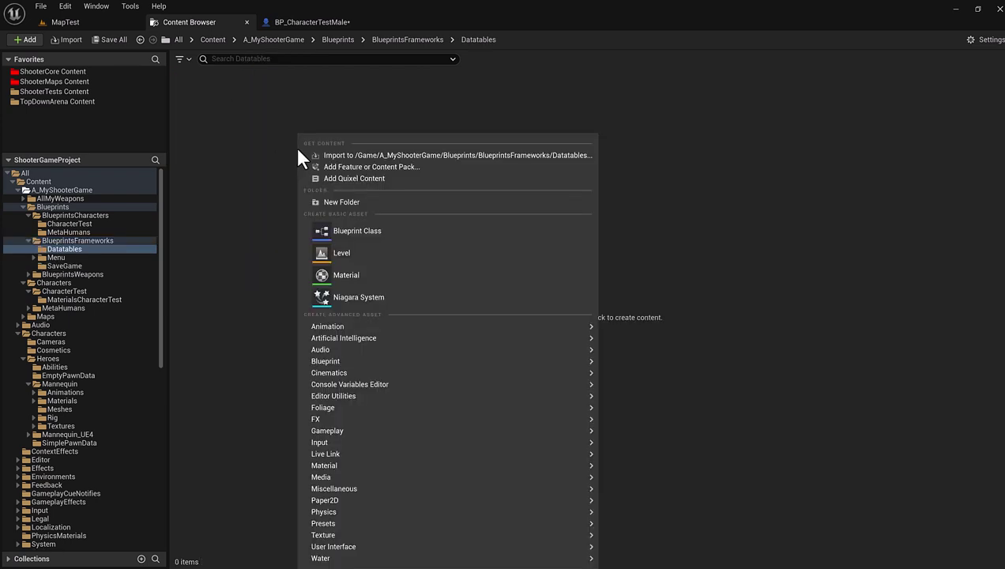
mouse_move(516, 490)
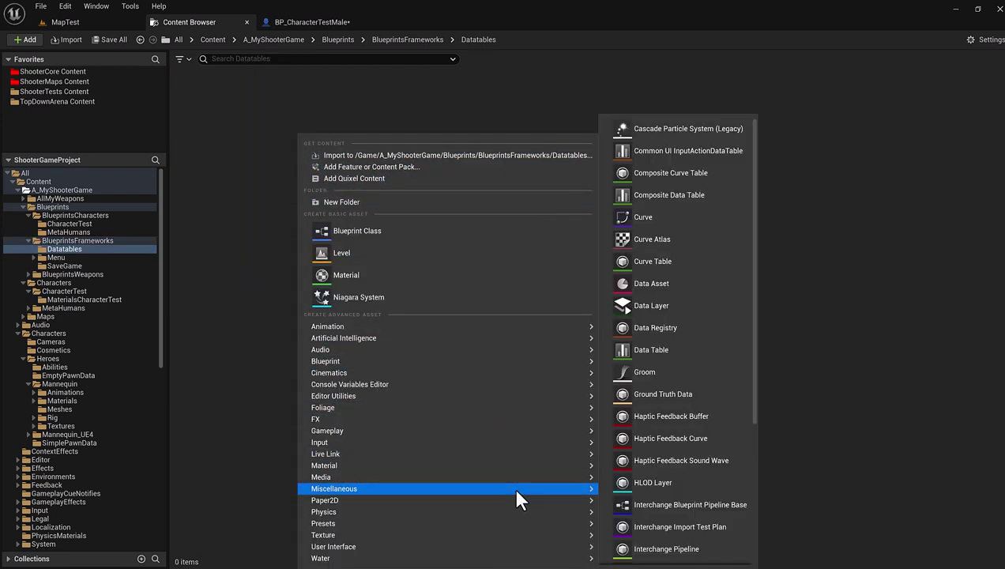
click(659, 351)
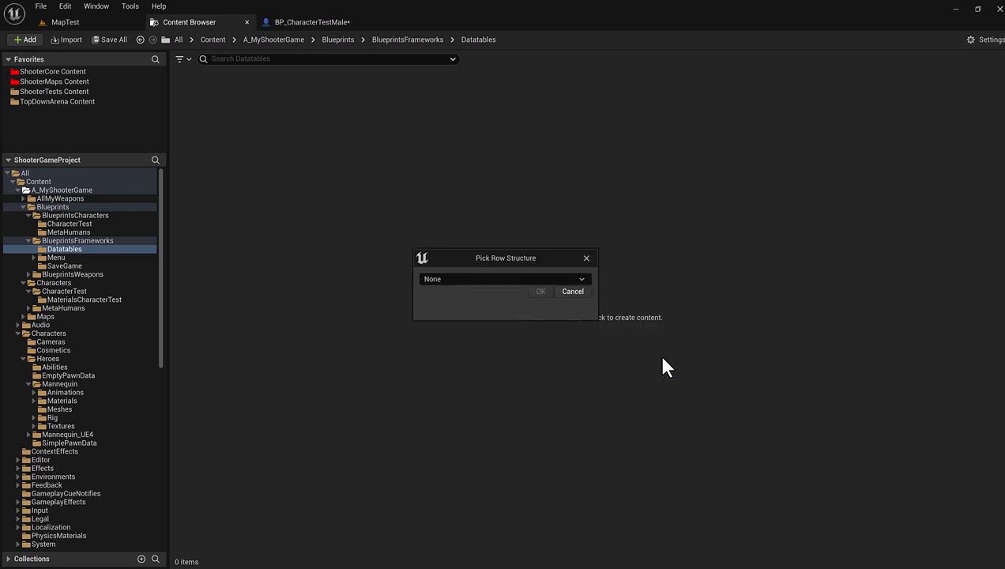
click(581, 279)
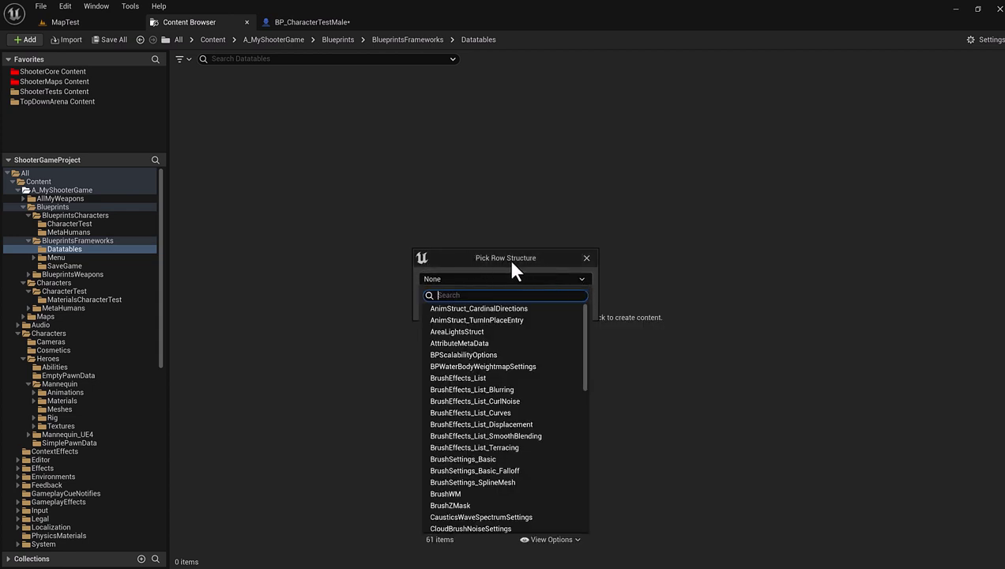
click(466, 343)
click(543, 291)
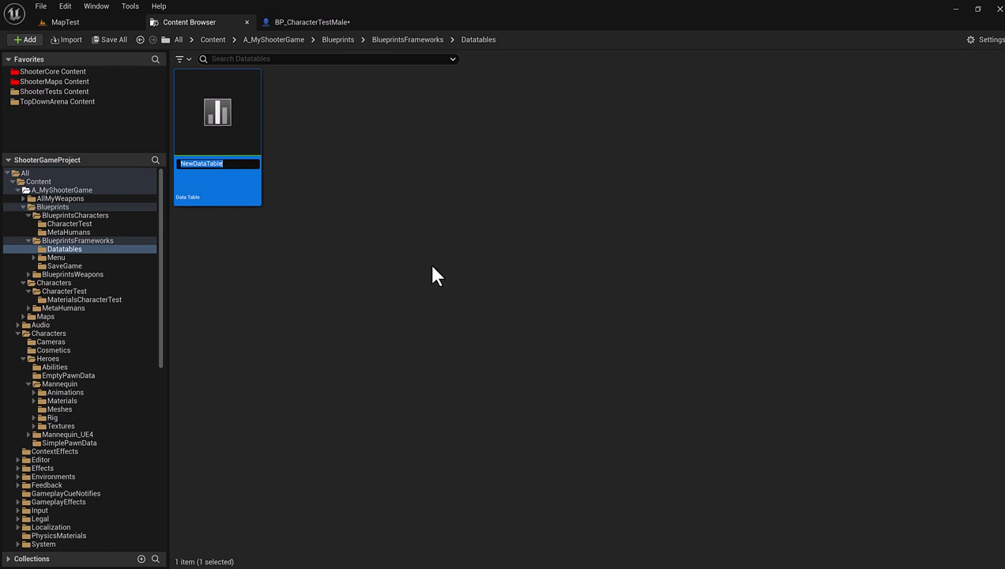
text(DT_C)
text(haracterT)
text(est)
Step: Confirm the DT_CharacterTest name, open the table, and add two new rows
key(Return)
double_click(214, 119)
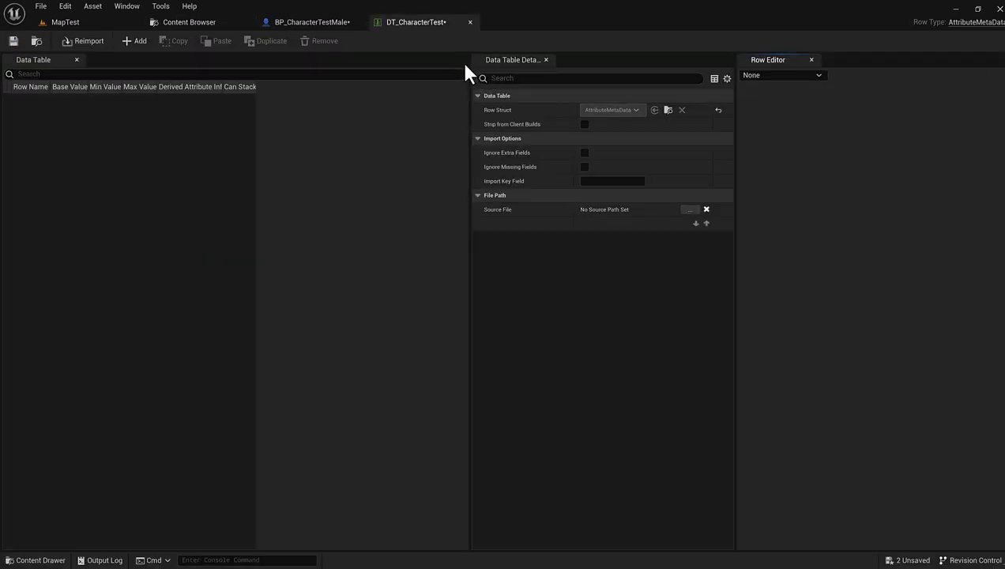
drag(465, 61, 405, 64)
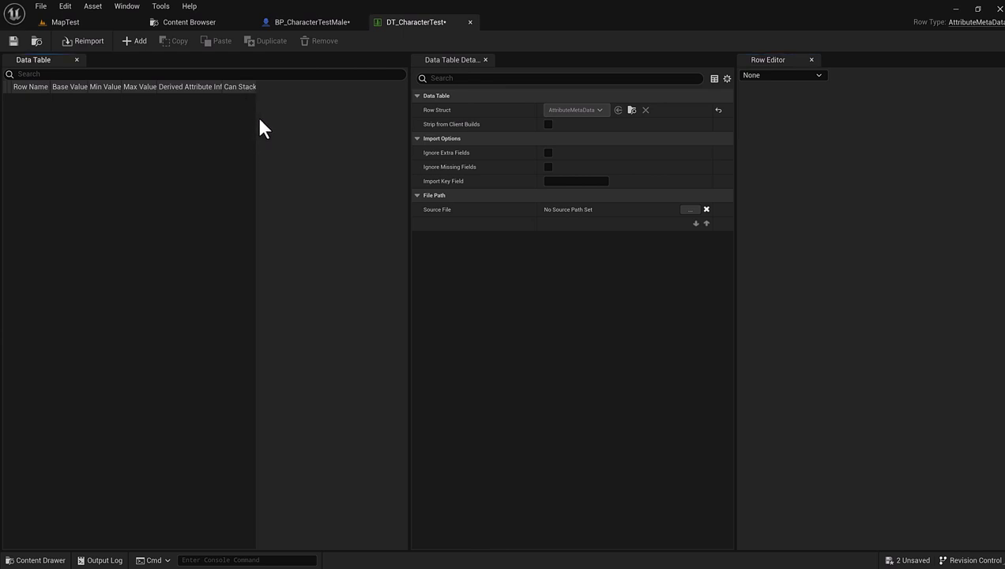
click(131, 42)
click(131, 42)
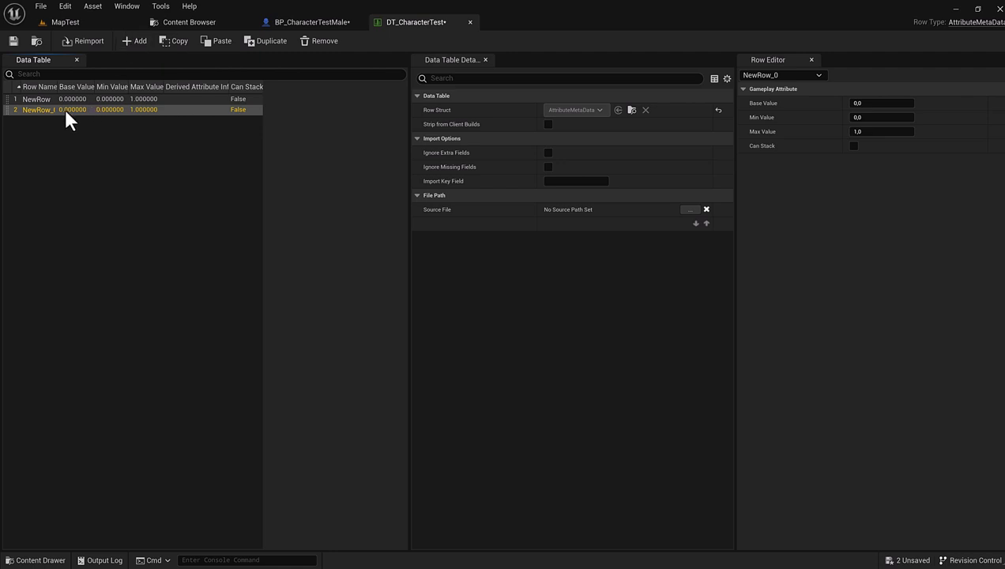
Step: Rename the first row to LyraHealthSet.MaxHealth, correcting the misspelled set name
click(36, 100)
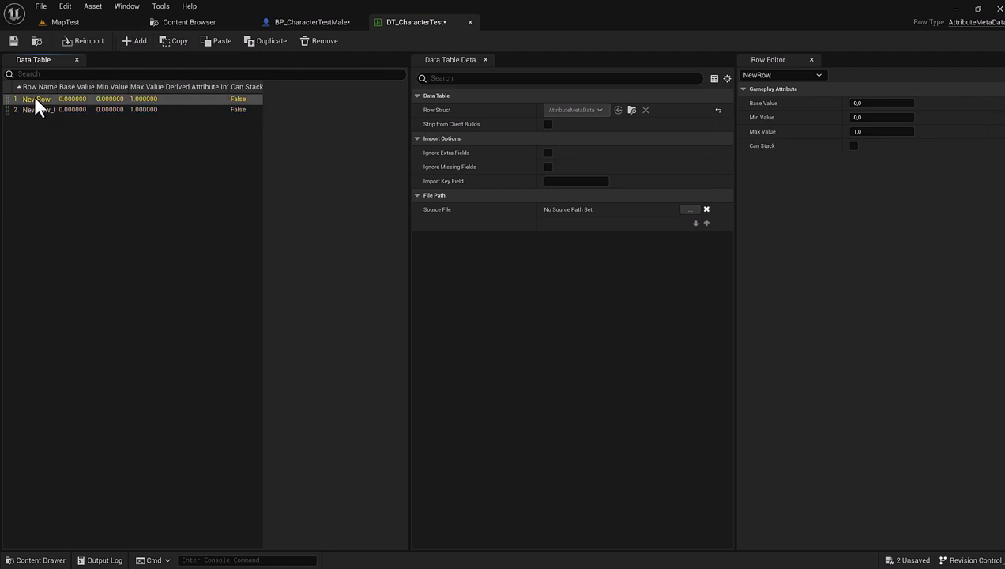
double_click(35, 100)
text(Health)
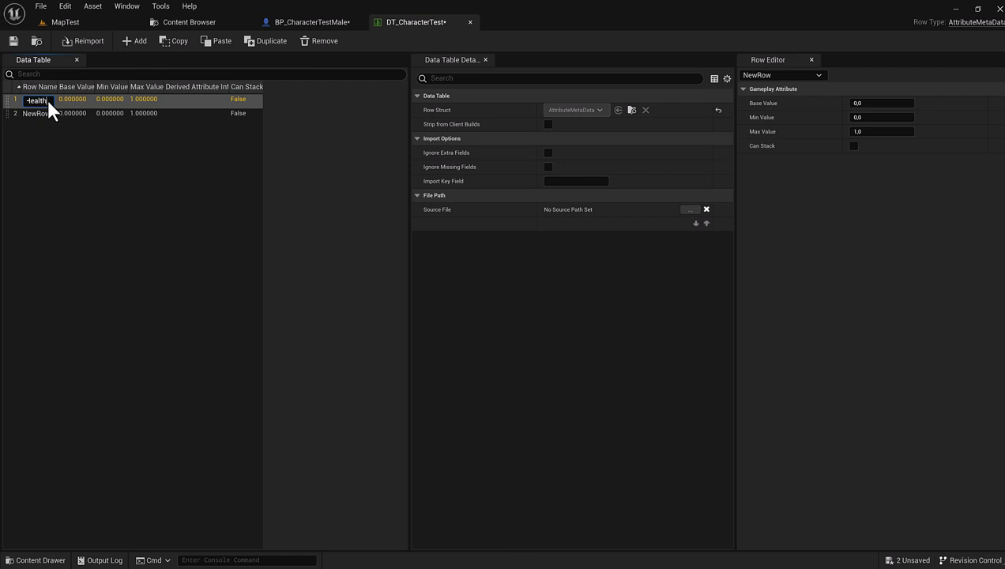
key(Return)
double_click(114, 99)
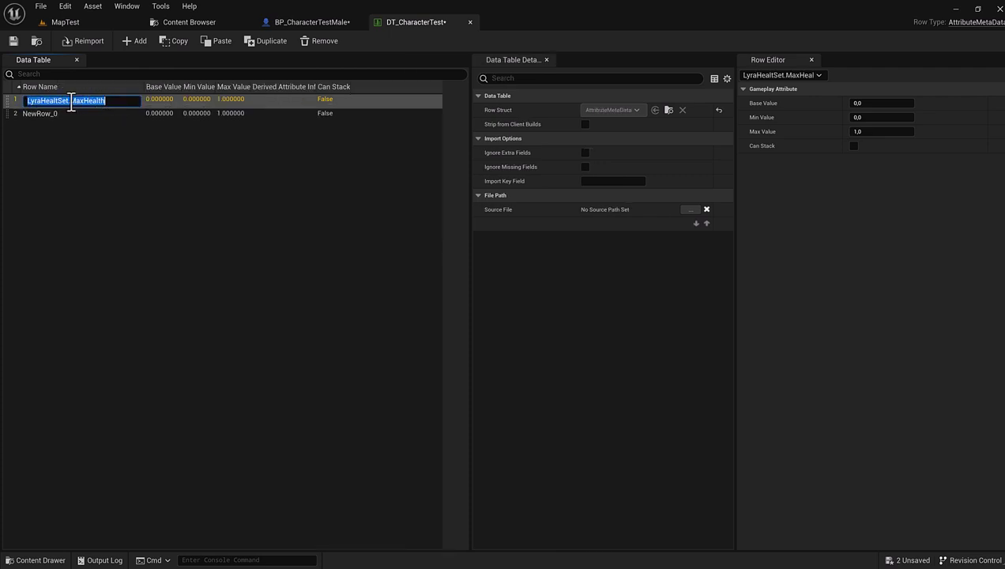
double_click(68, 101)
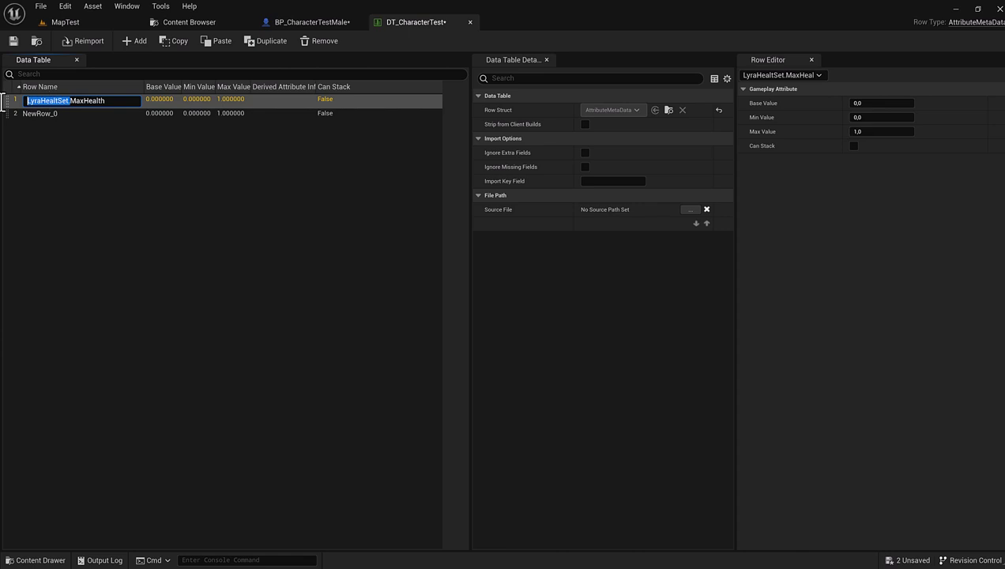
text(LyraHealthSet)
key(Return)
Step: Rename the second row to LyraHealthSet.Healing
double_click(48, 111)
text(LyraHealthSet.)
click(84, 110)
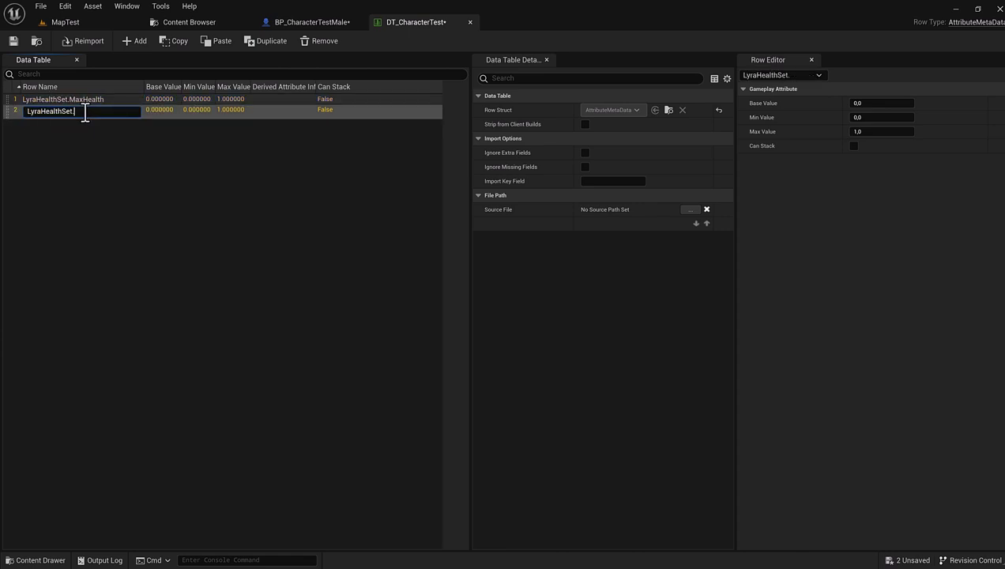
text(Healin)
text(g)
key(Return)
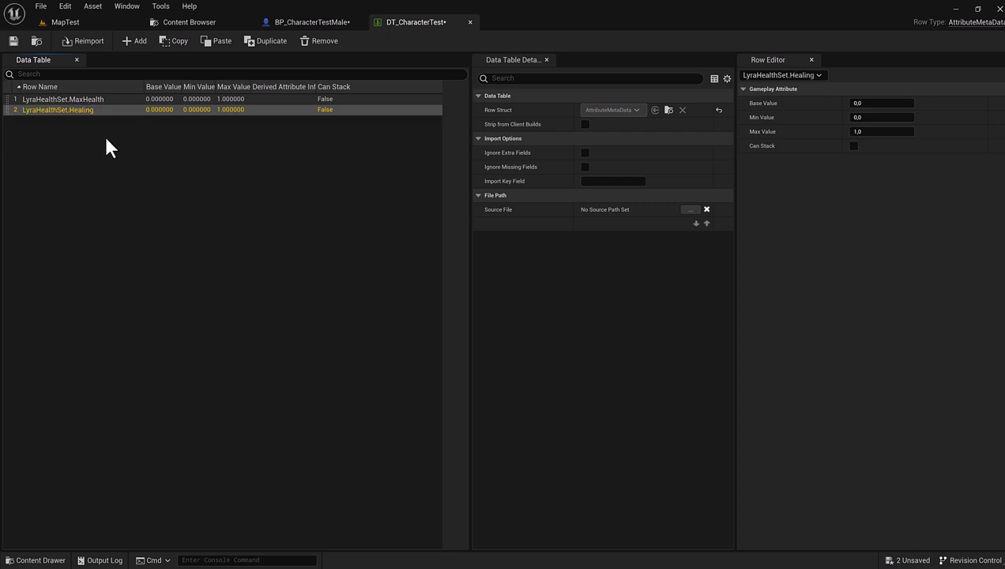
Step: Give the MaxHealth row base value 100, minimum 1 and maximum 100
click(88, 101)
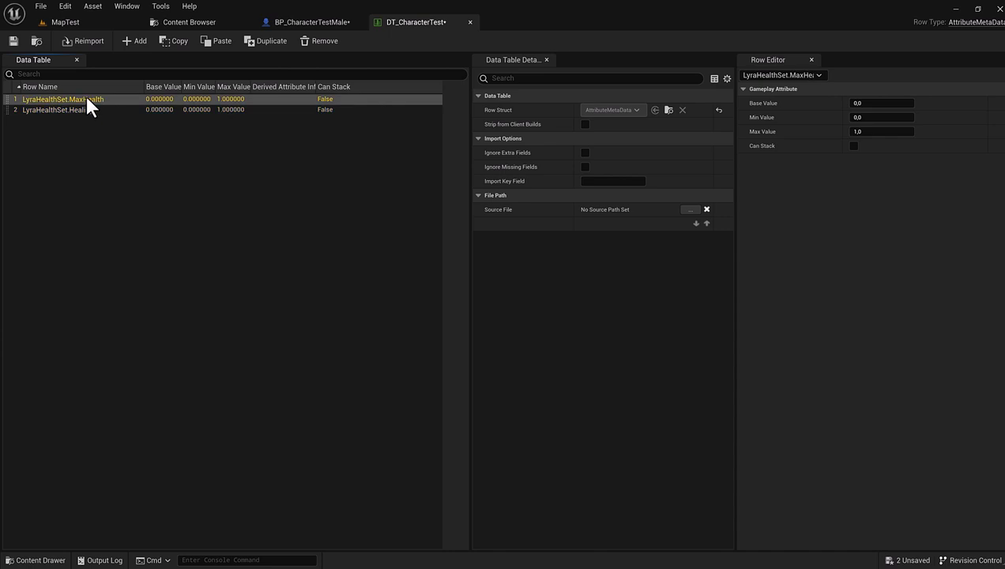
click(881, 105)
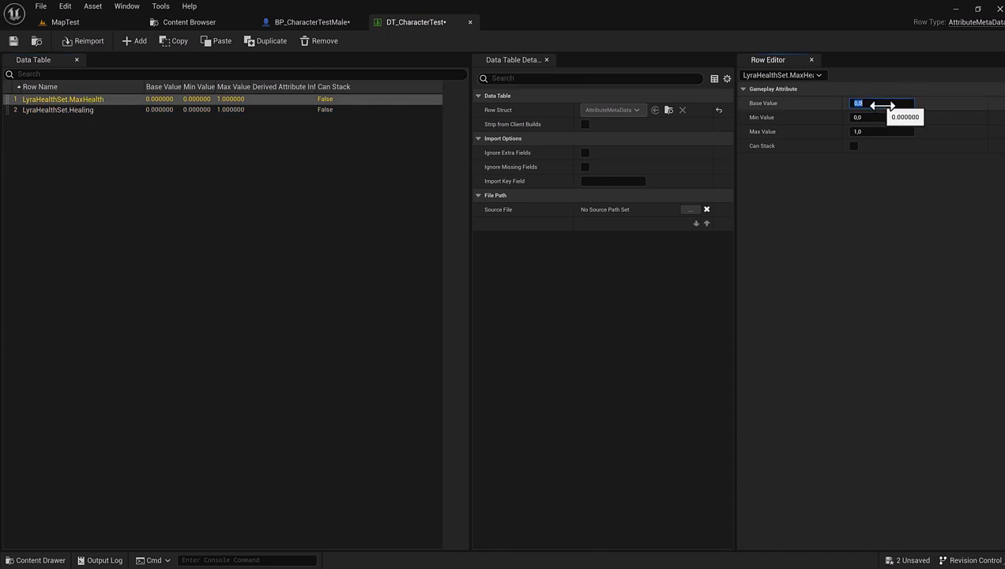
text(100)
key(Tab)
text(1)
key(Tab)
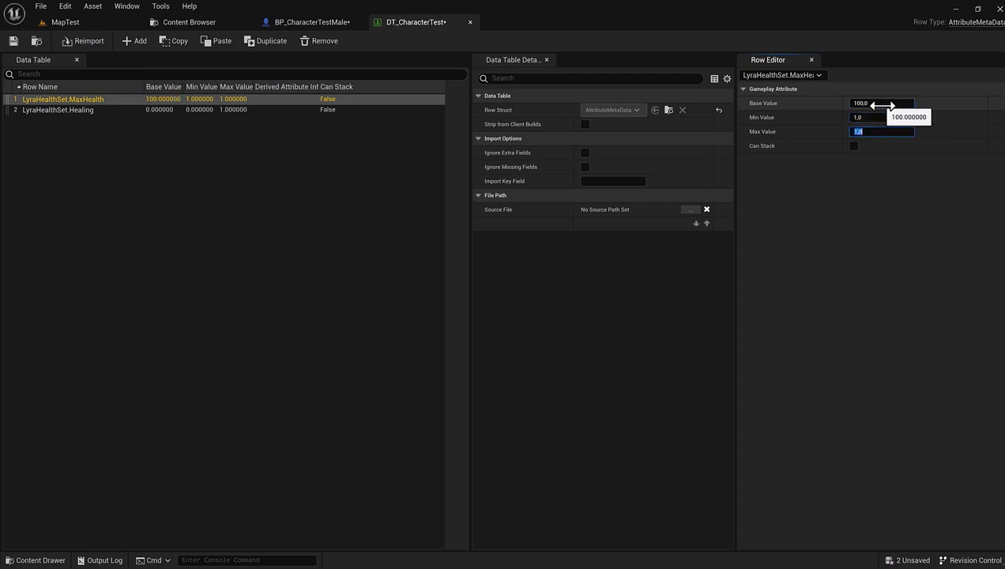
text(1)
key(Return)
Step: Give the Healing row base 1 and max 100, then save and close the table
click(110, 111)
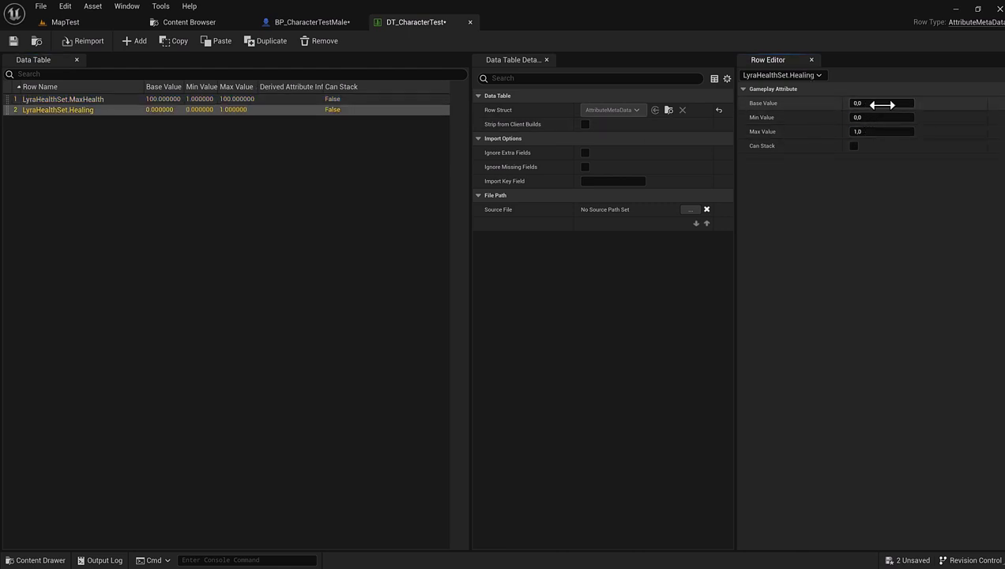
click(882, 105)
text(1)
key(Tab)
key(Tab)
text(10)
key(Return)
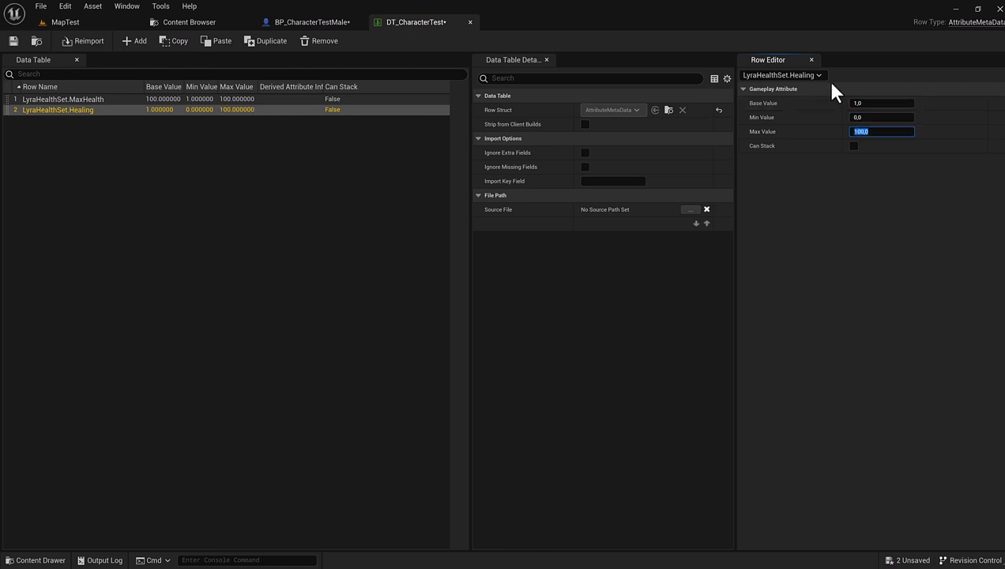
click(13, 40)
click(470, 22)
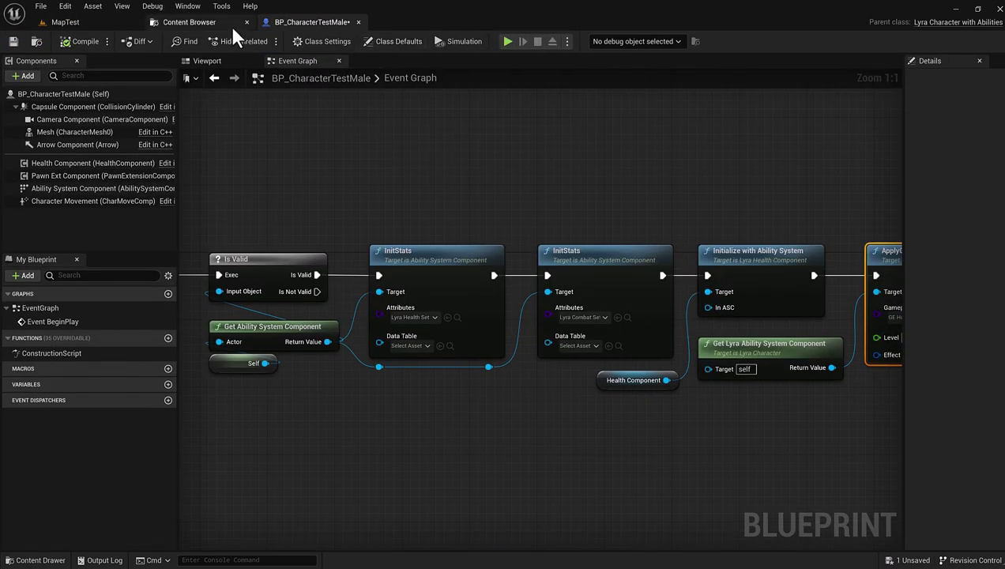
Step: Plug DT_CharacterTest into the first InitStats Data Table pin, then compile and save BP_CharacterTestMale
click(191, 22)
mouse_move(199, 117)
mouse_down()
mouse_move(433, 323)
mouse_move(401, 326)
mouse_up()
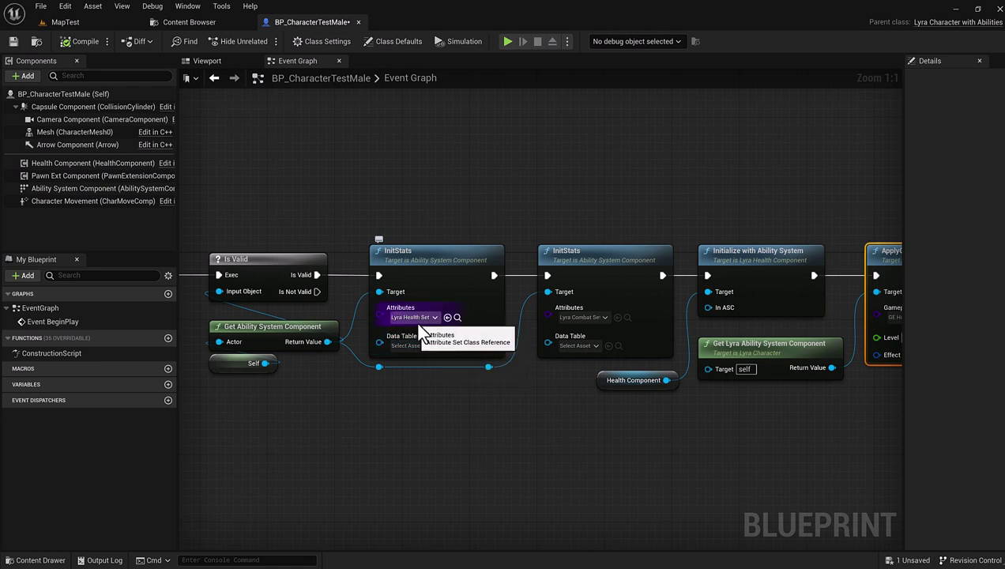
mouse_move(401, 326)
mouse_down()
mouse_move(419, 322)
mouse_move(441, 348)
mouse_up()
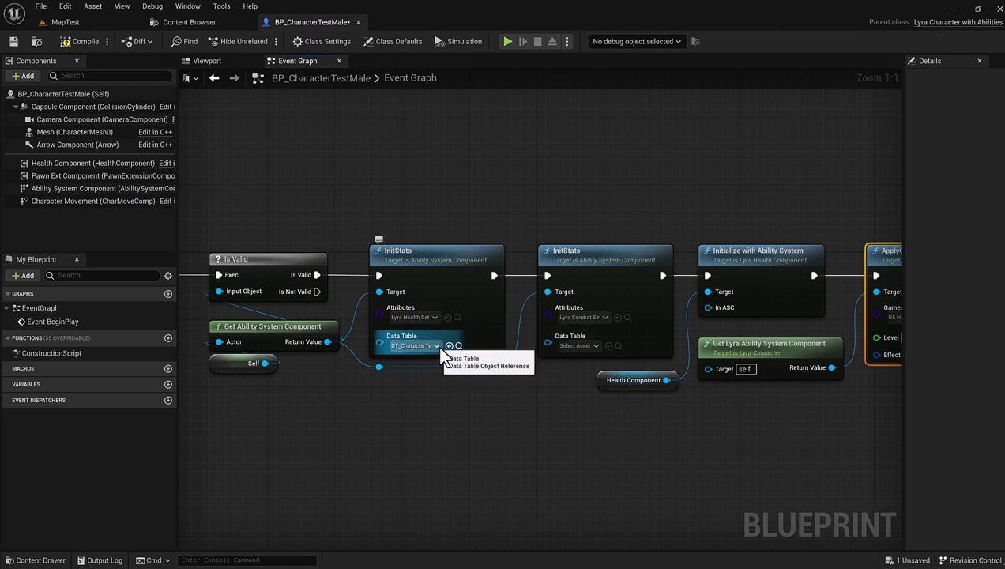
click(69, 43)
click(11, 39)
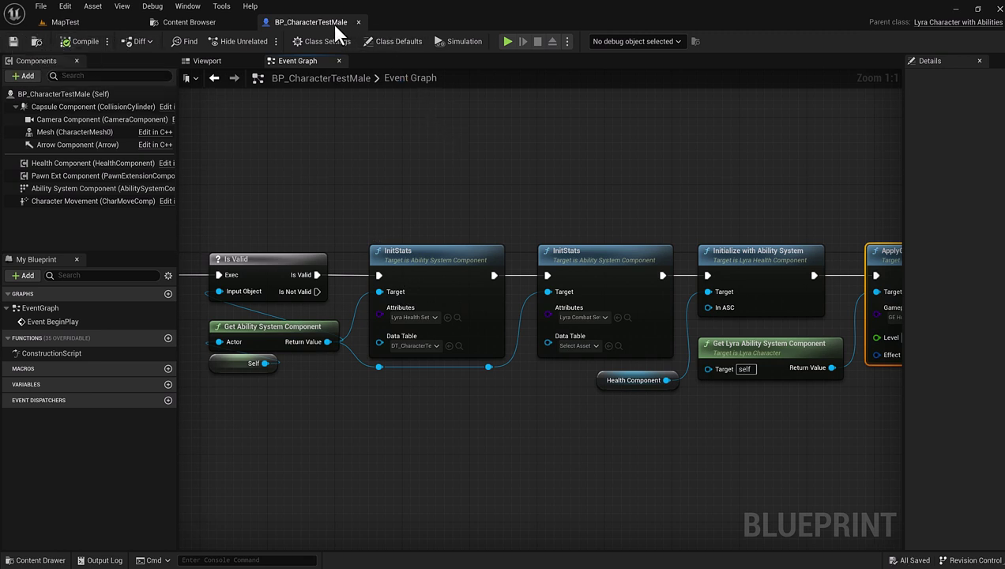
click(212, 61)
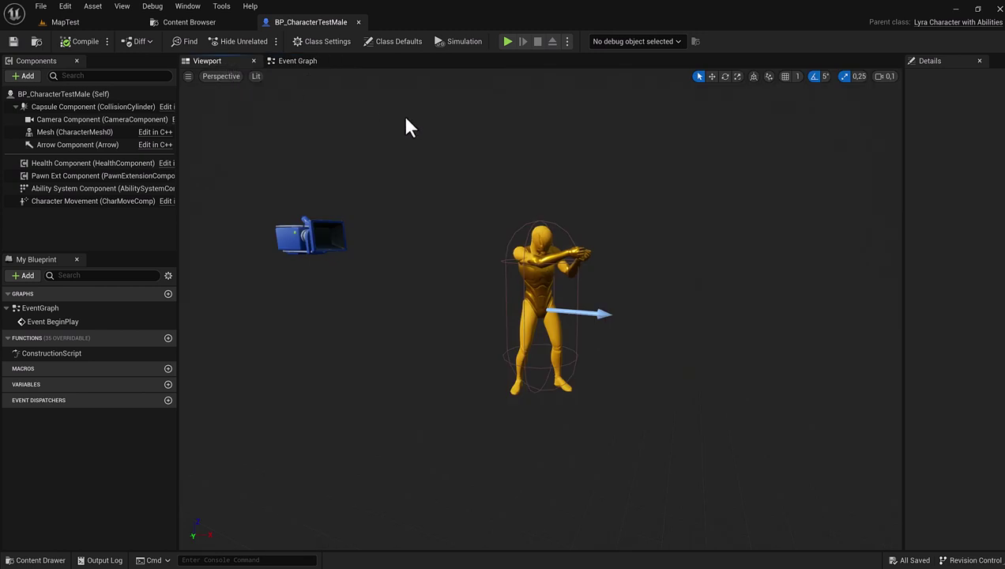
Step: Browse to the Blueprints > BlueprintsCharacters > CharacterTest folder in the Content Browser
scroll(466, 131, down, 1)
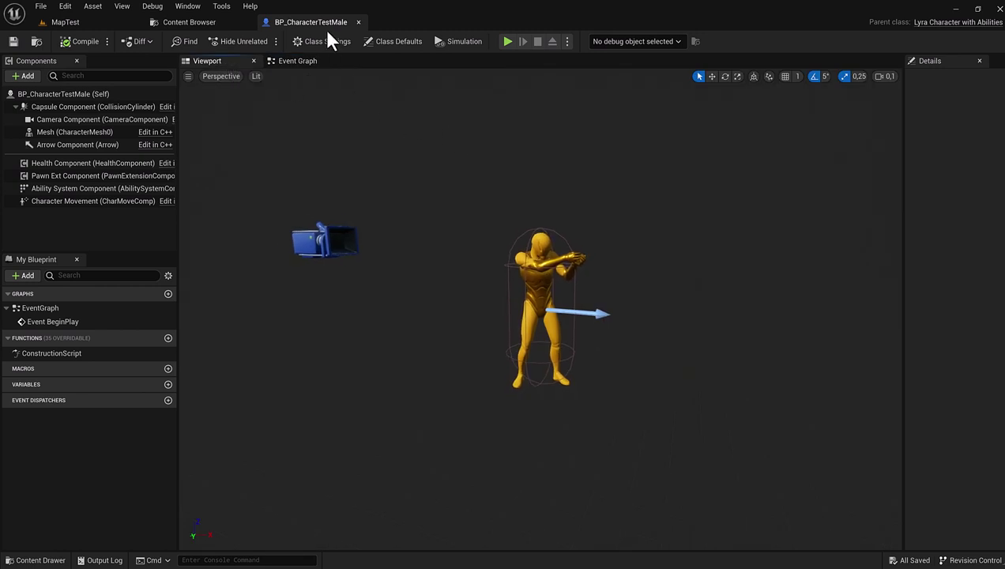
click(193, 20)
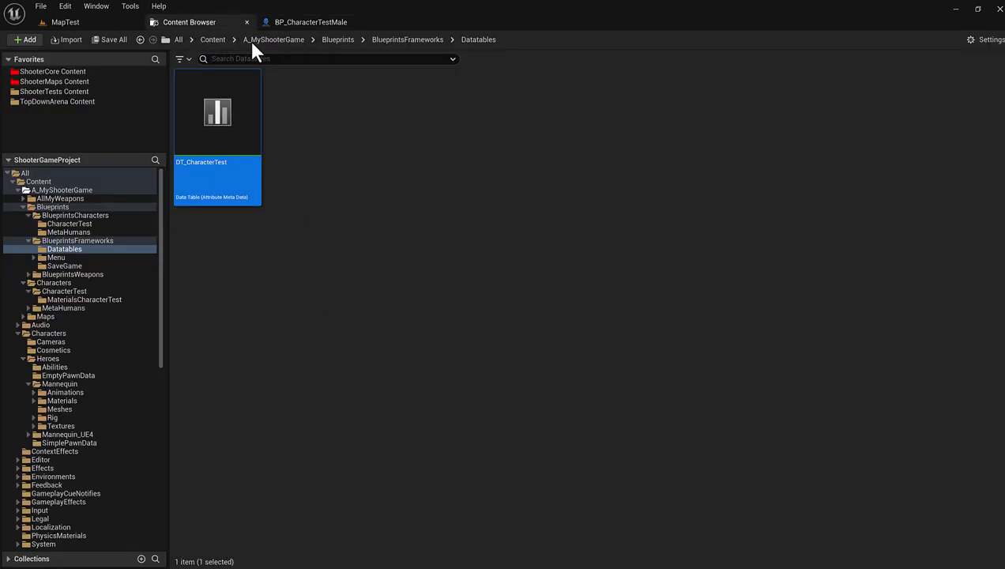
click(339, 43)
double_click(251, 120)
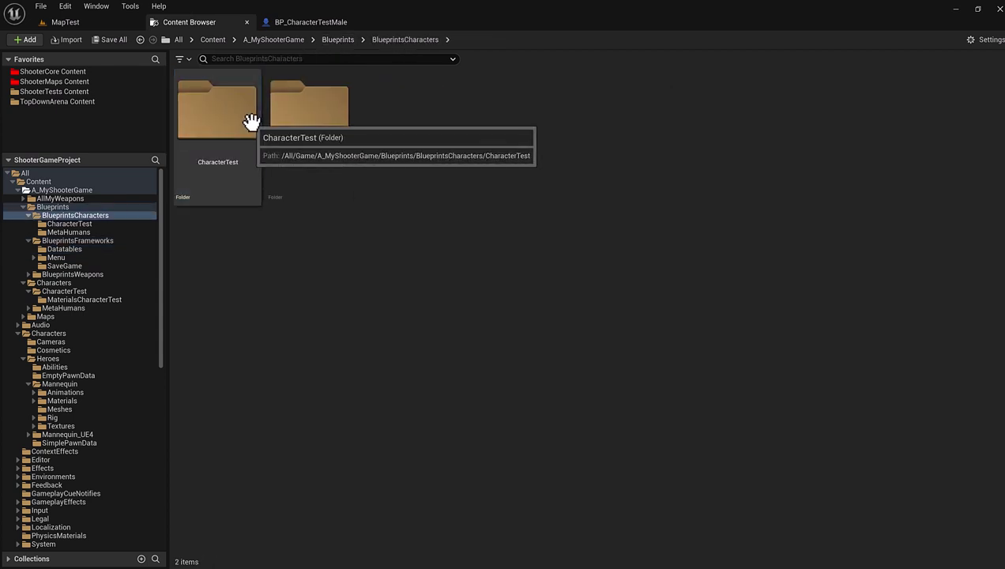
double_click(220, 168)
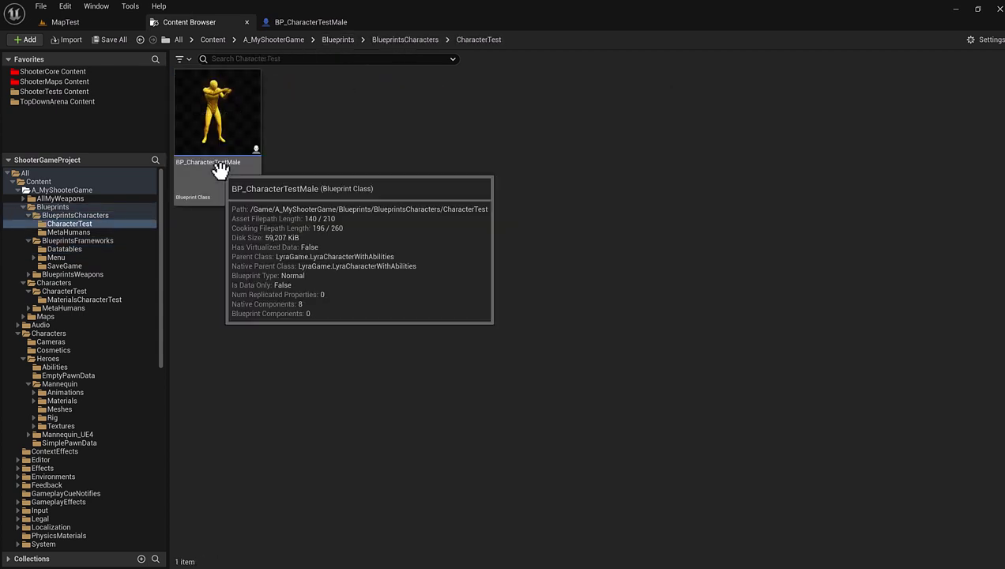
Step: Make a child blueprint of BP_CharacterTestMale and name it BP_CharacterTestFemale
right_click(222, 111)
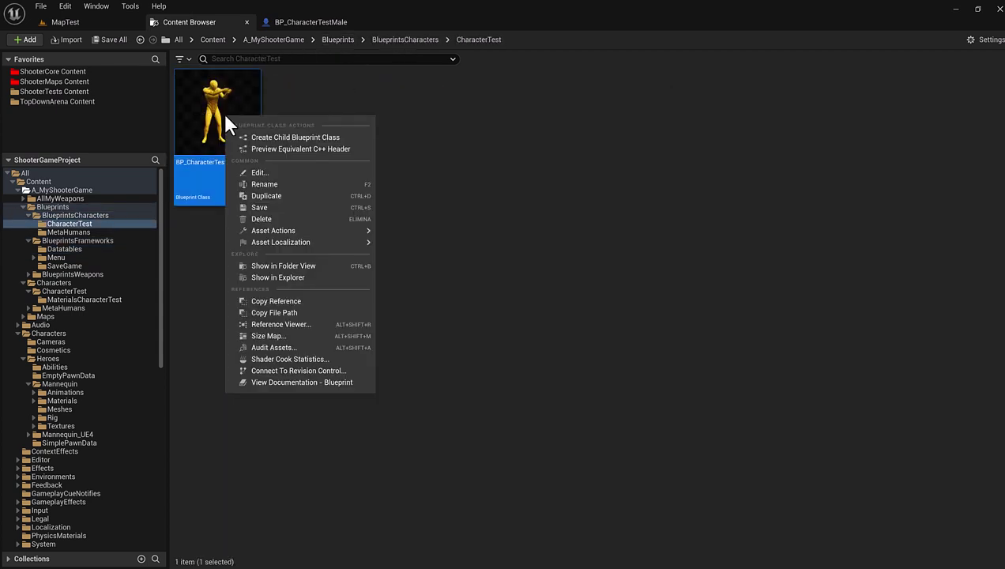
click(298, 139)
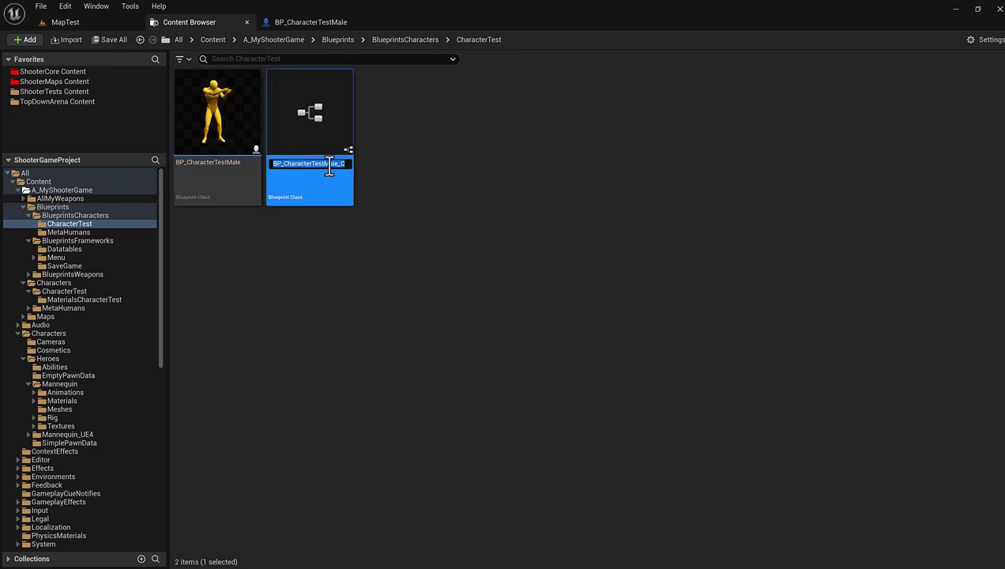
drag(329, 165, 370, 166)
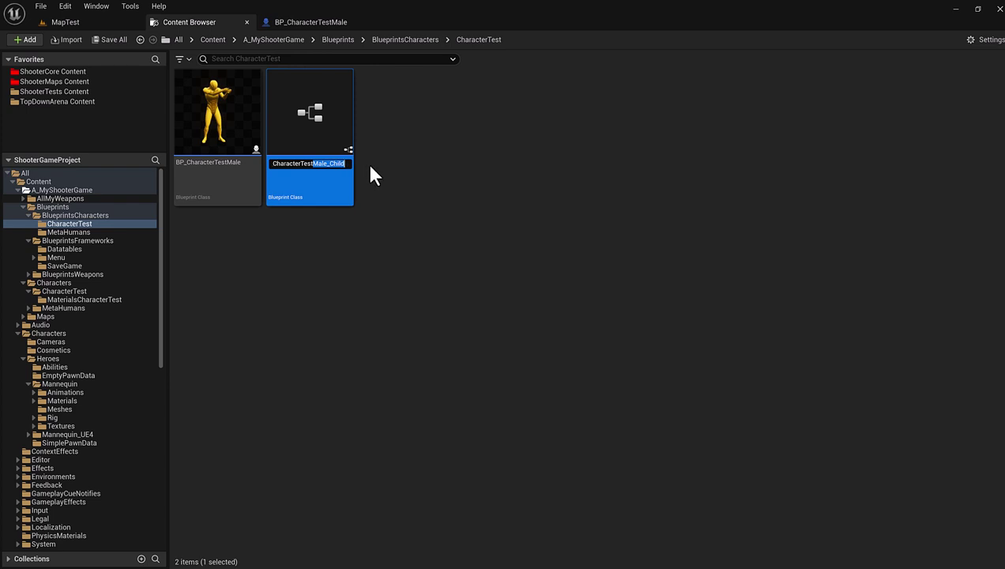
text(Fe)
text(male)
key(Return)
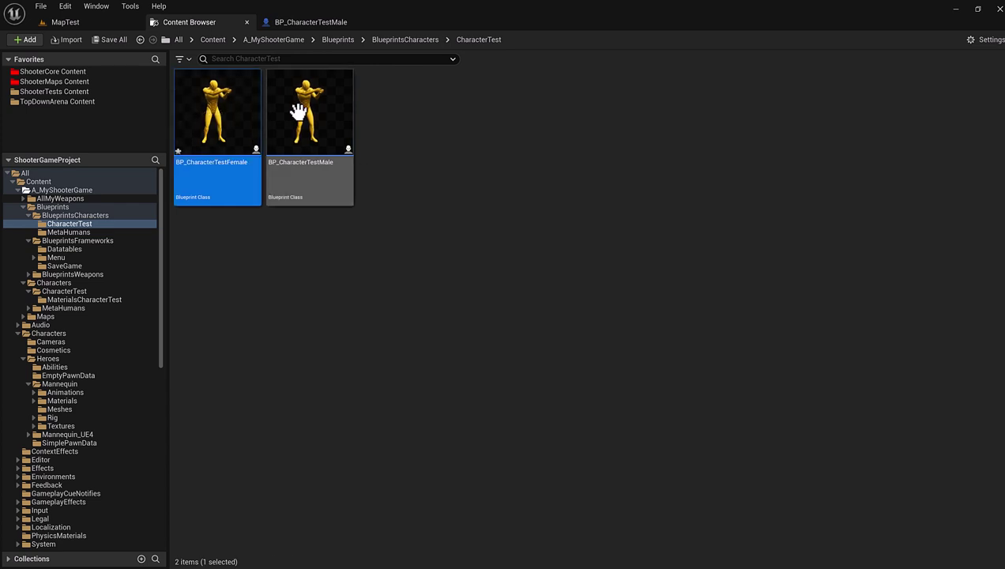
Step: Set BP_CharacterTestFemale's Skeletal Mesh Asset to SKM_CharacterTestFemale, then compile, save and close it
double_click(241, 123)
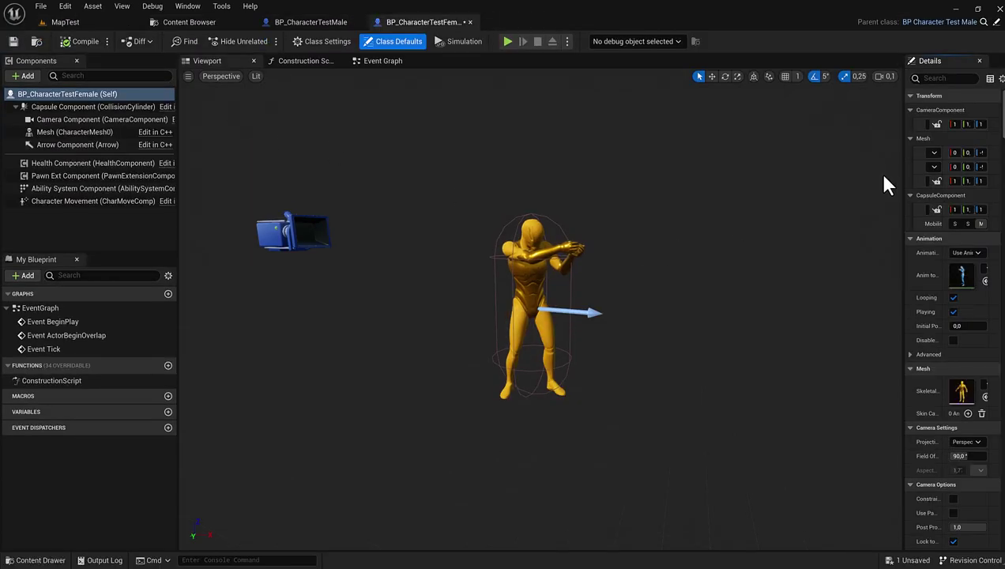
drag(901, 172, 731, 175)
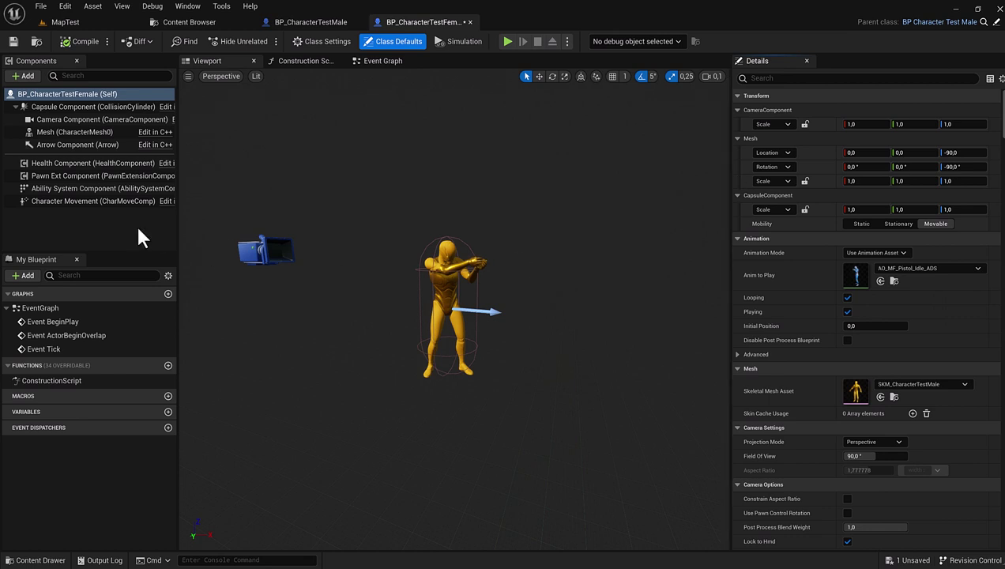
click(55, 132)
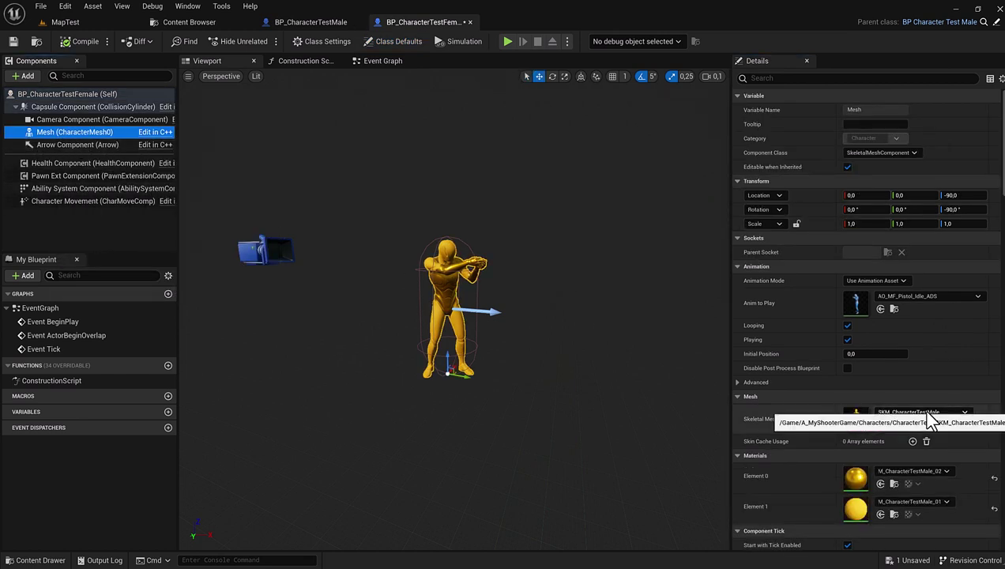
click(931, 419)
click(918, 304)
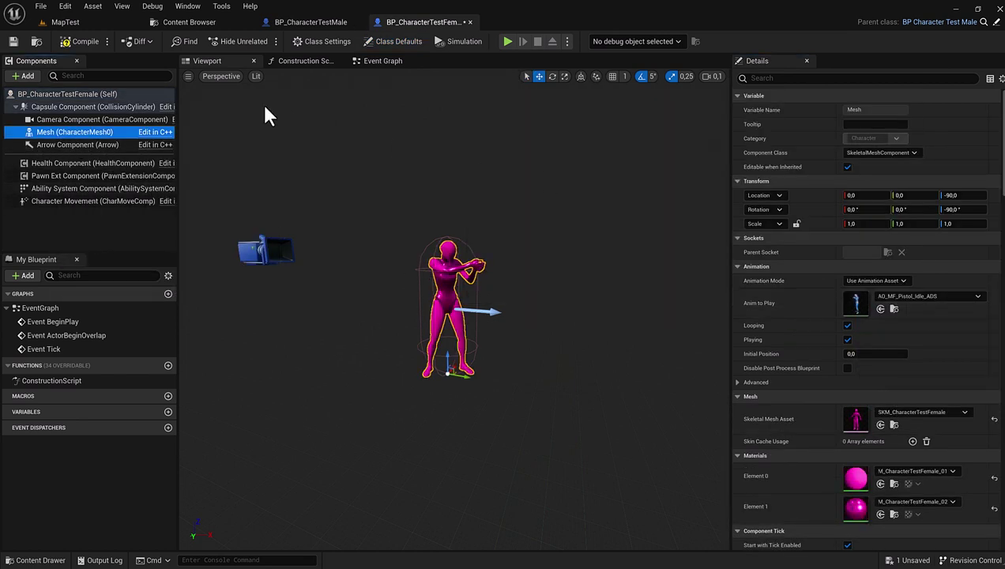
click(79, 43)
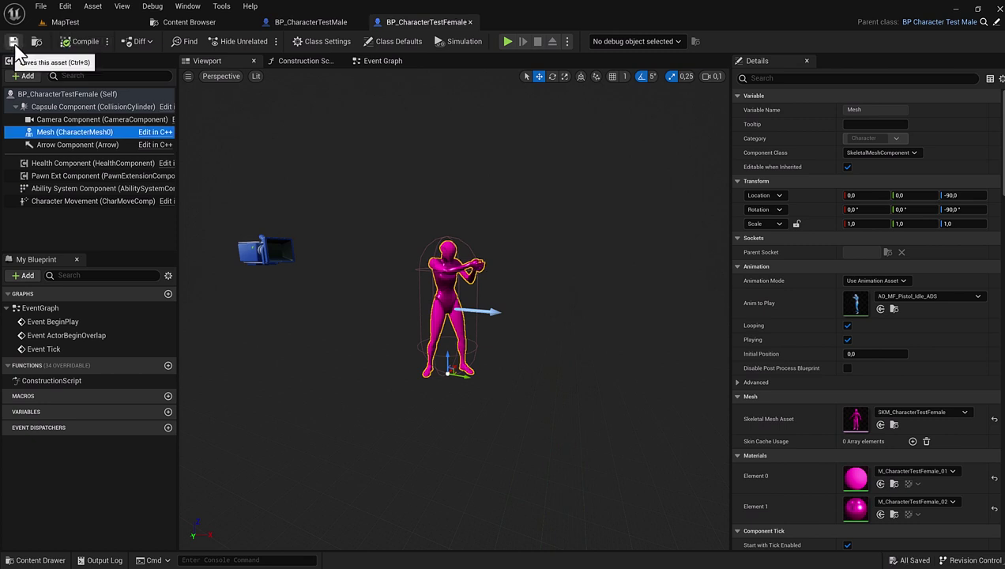
click(13, 41)
click(476, 22)
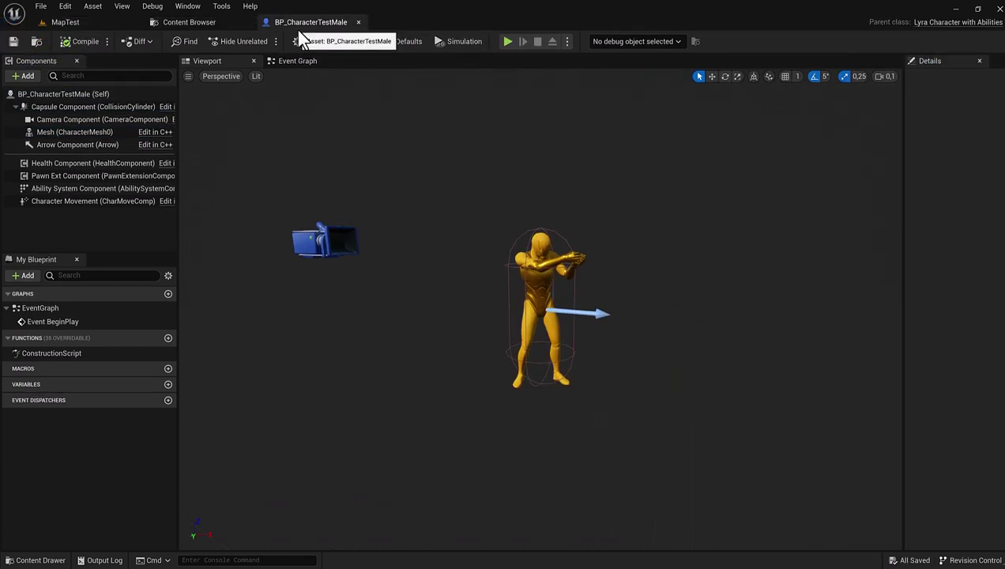
click(215, 24)
ctrl+click(316, 131)
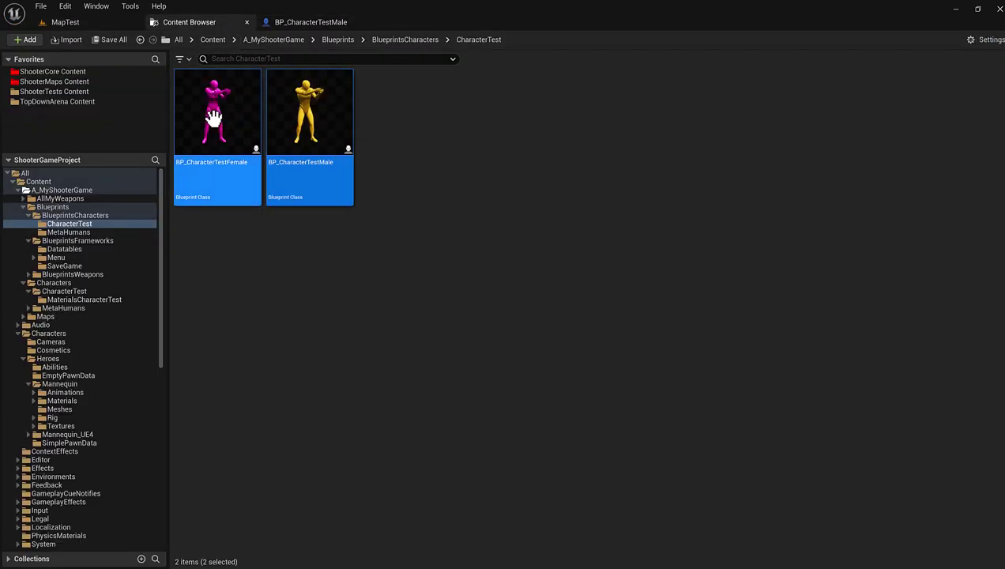
Step: Drop both character blueprints into MapTest, move the male beside the female, and save
mouse_move(214, 110)
mouse_down()
mouse_move(264, 187)
mouse_move(258, 344)
mouse_up()
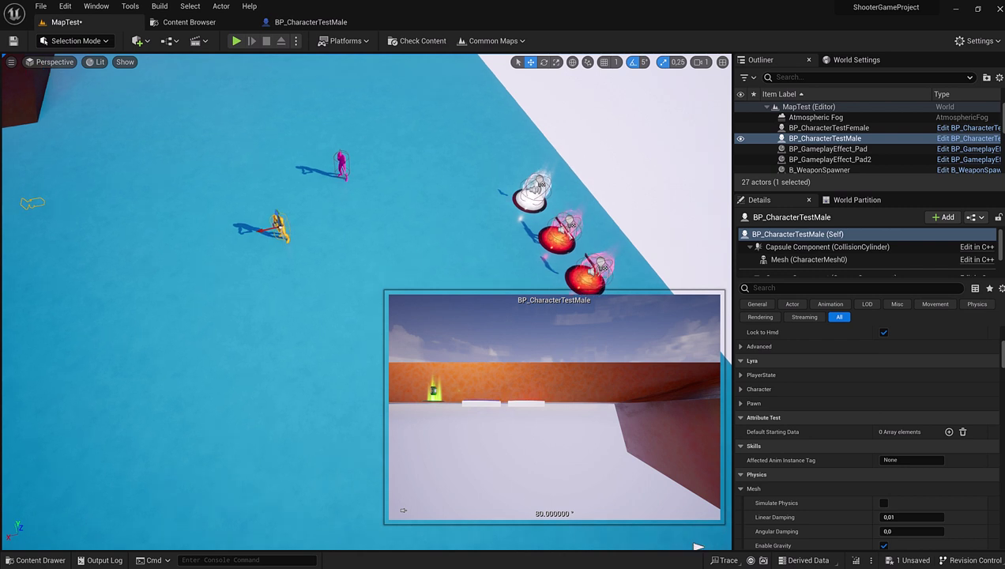
middle_drag(269, 250, 206, 266)
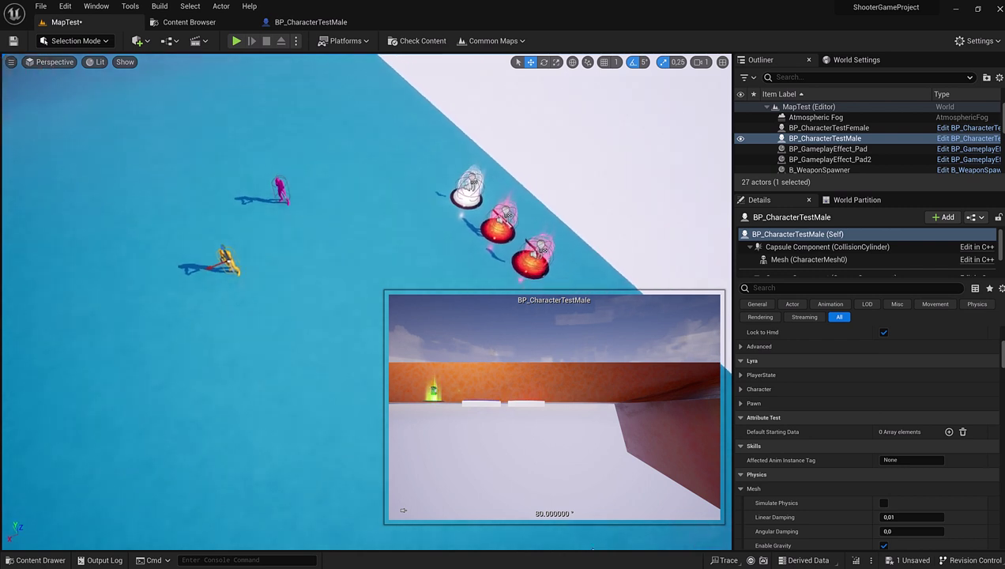
middle_drag(594, 545, 692, 282)
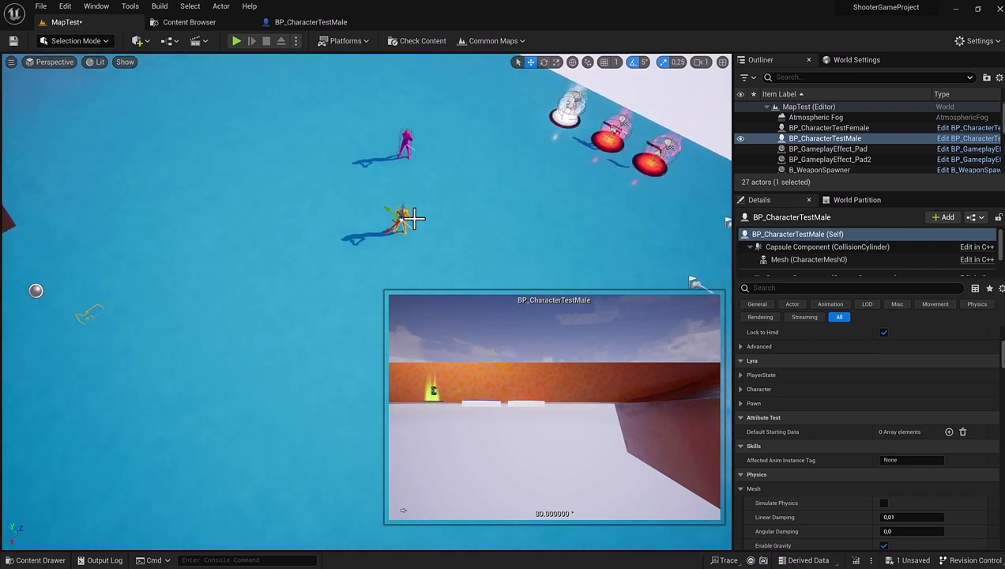
drag(391, 209, 331, 173)
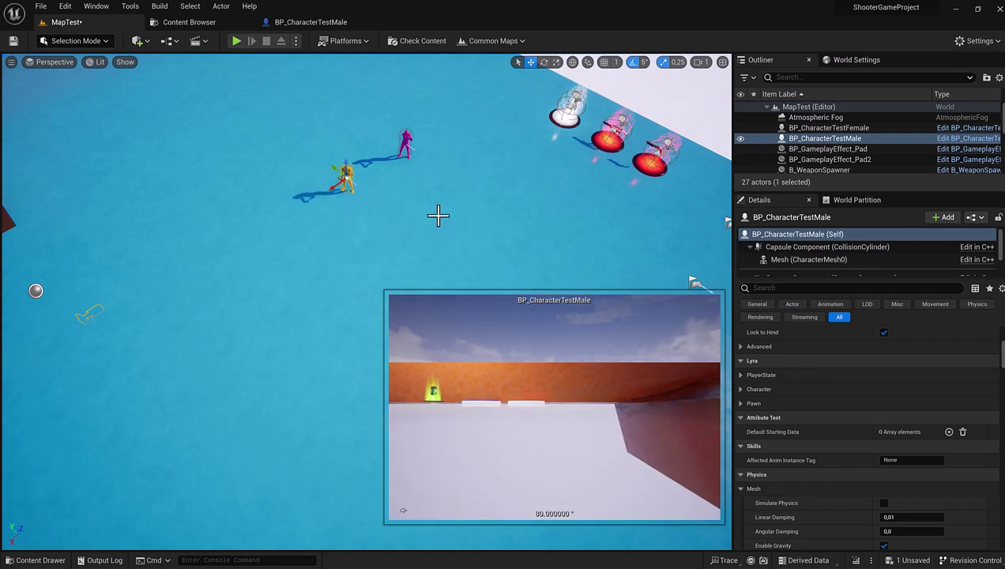
click(13, 40)
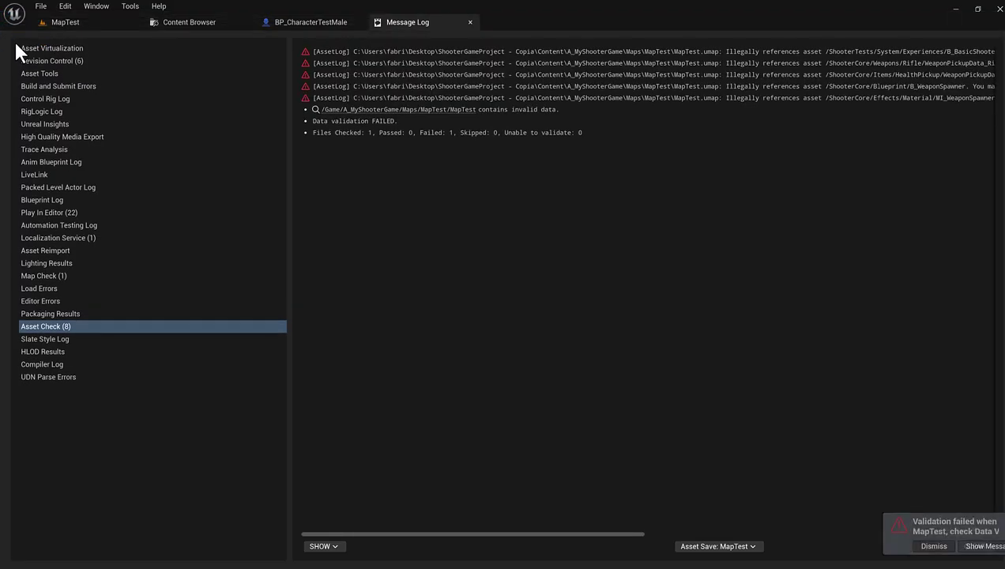
click(470, 22)
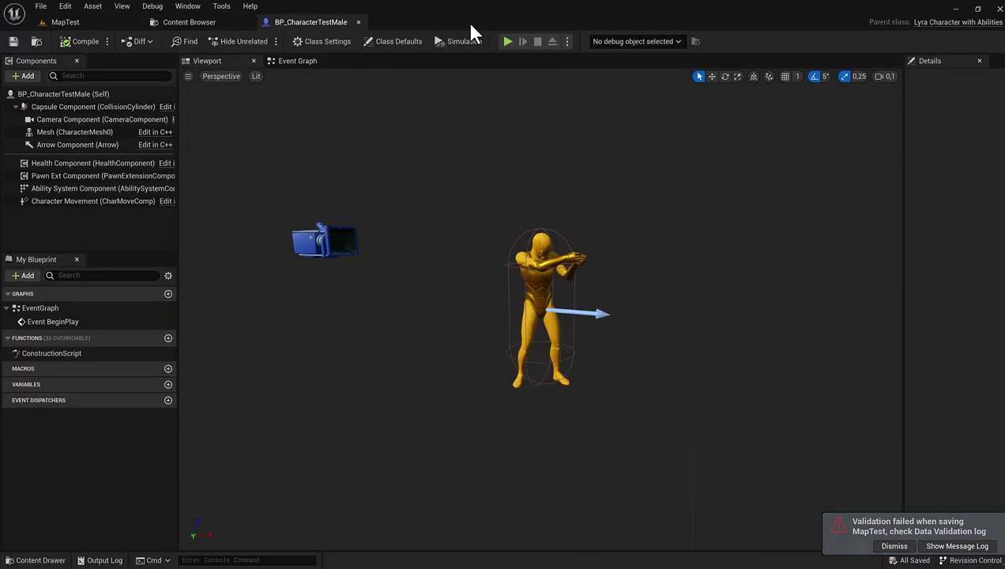
click(79, 23)
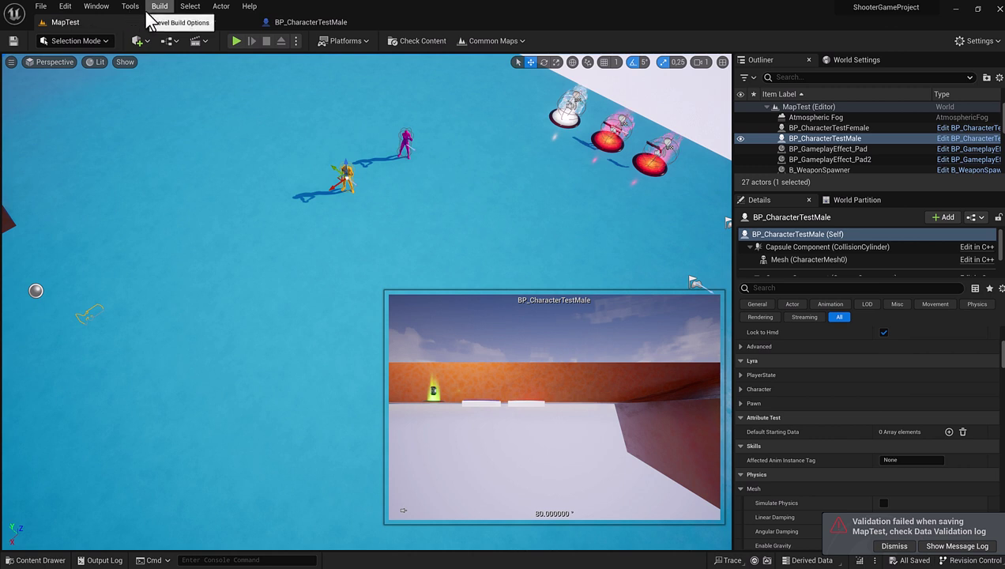
Step: Set Editor Startup Map to MapTest in Project Settings > Maps & Modes, then close settings
click(70, 8)
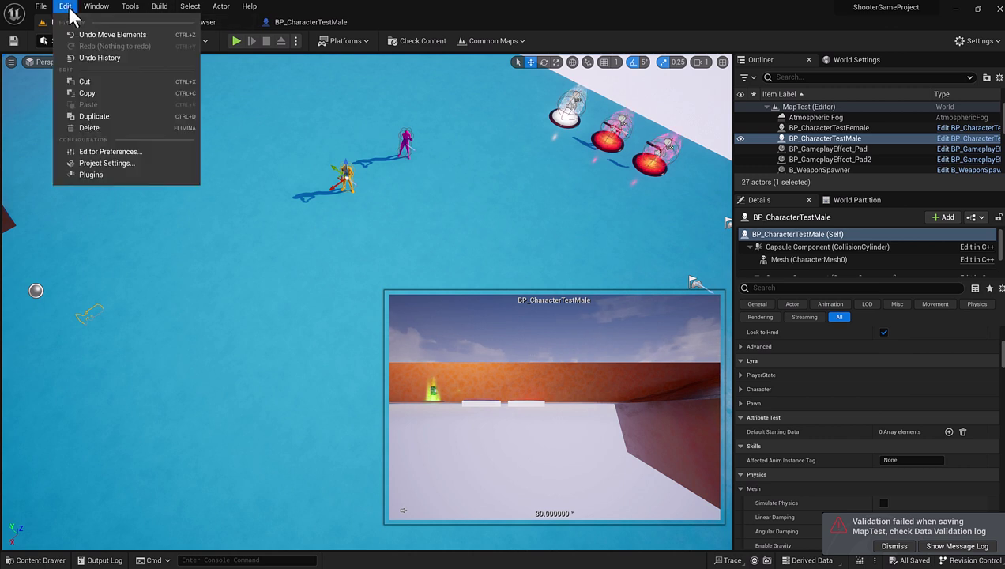
click(109, 164)
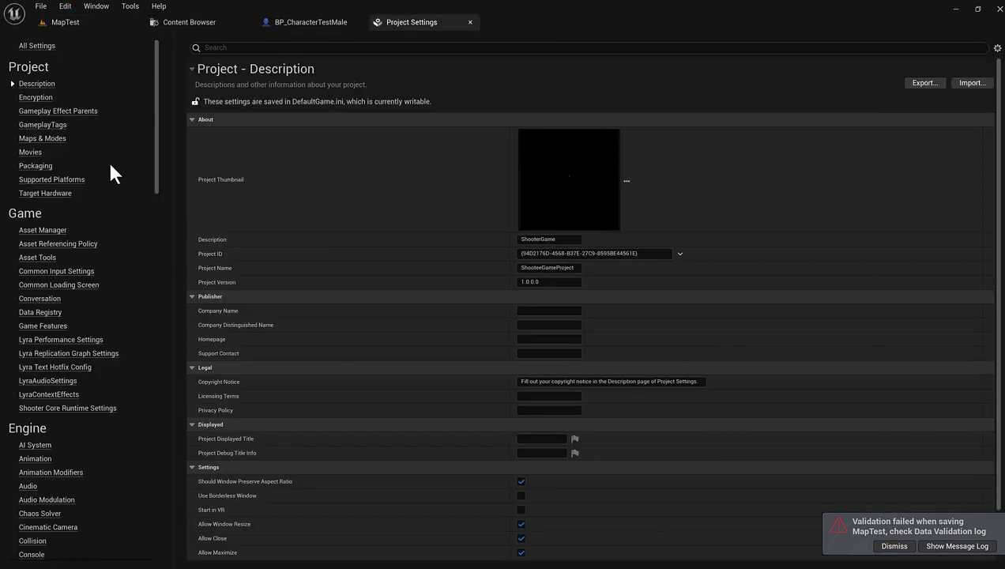
click(32, 140)
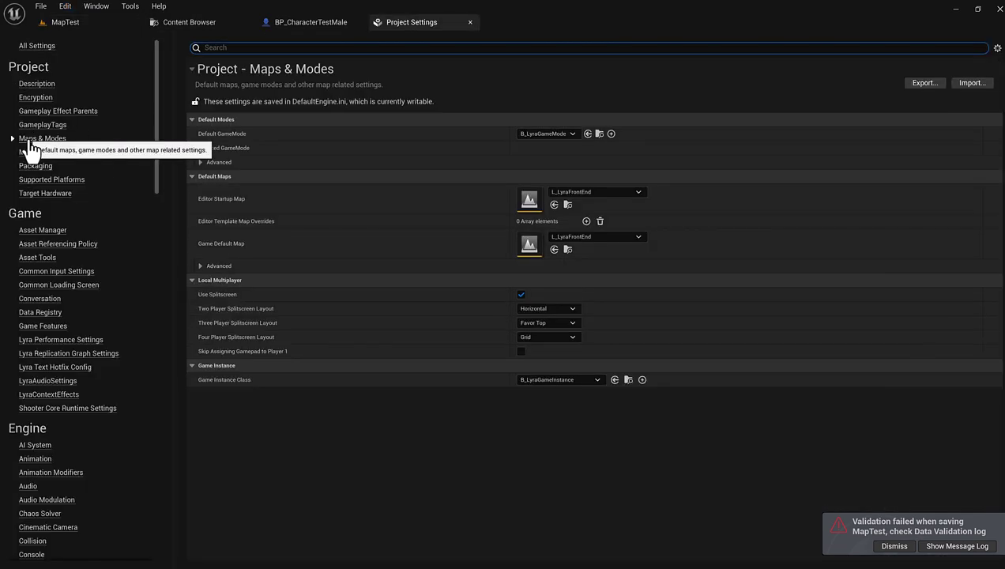
click(636, 193)
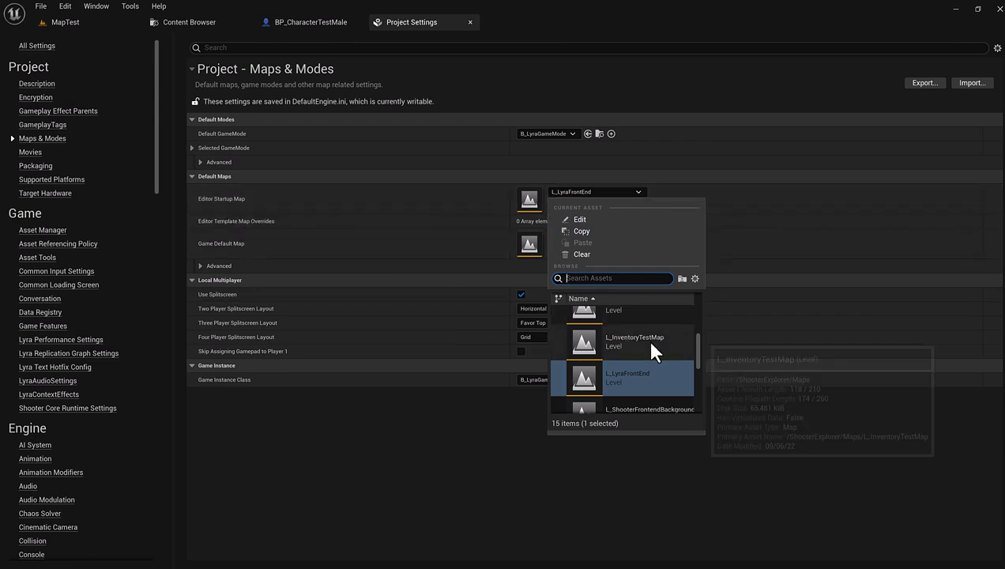
scroll(648, 339, down, 1)
scroll(654, 343, down, 1)
scroll(654, 345, down, 2)
scroll(655, 359, down, 1)
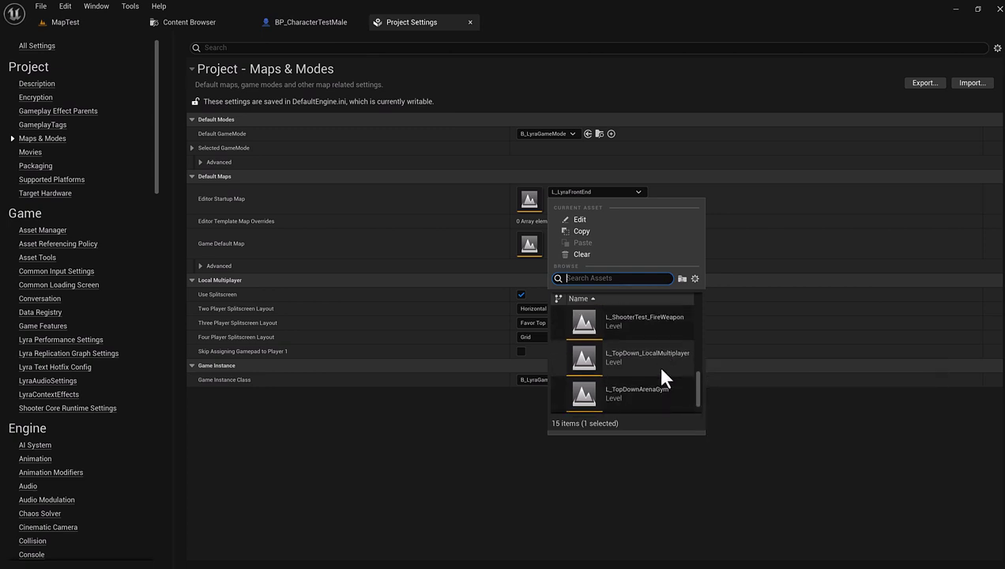
scroll(657, 365, down, 2)
click(628, 395)
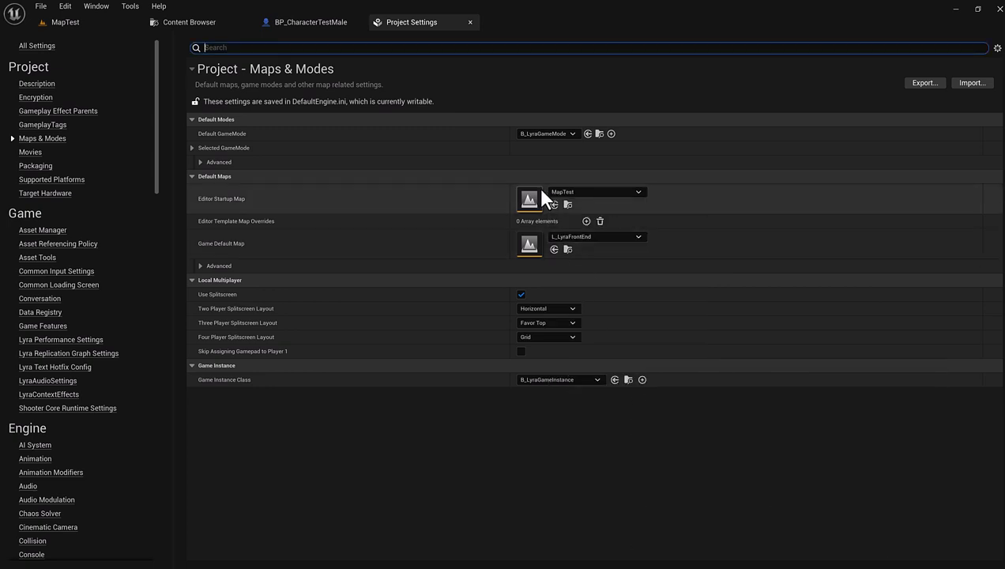
click(470, 22)
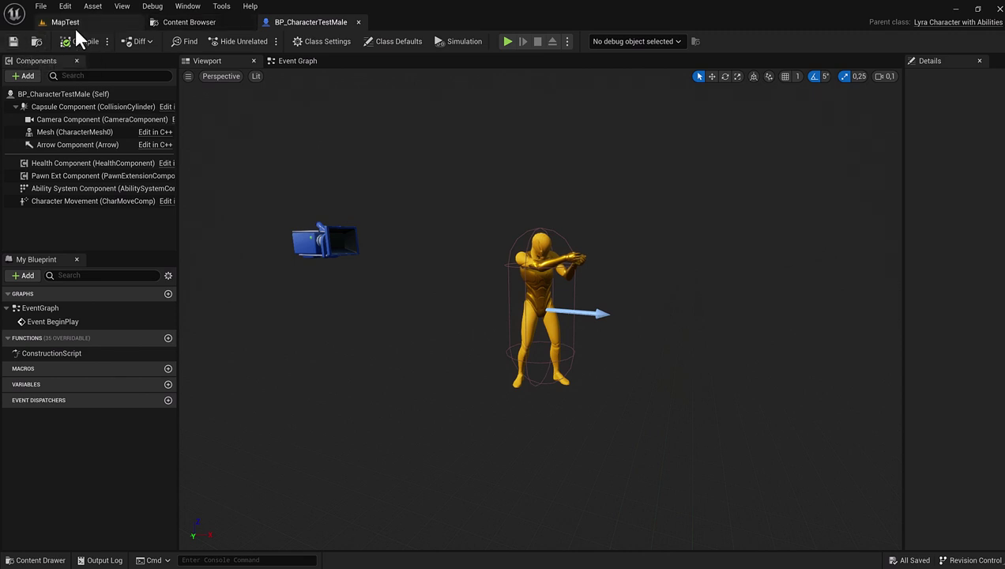
Step: Run Fix Up Redirectors on the A_MyShooterGame folder, then go back to the MapTest level
click(188, 23)
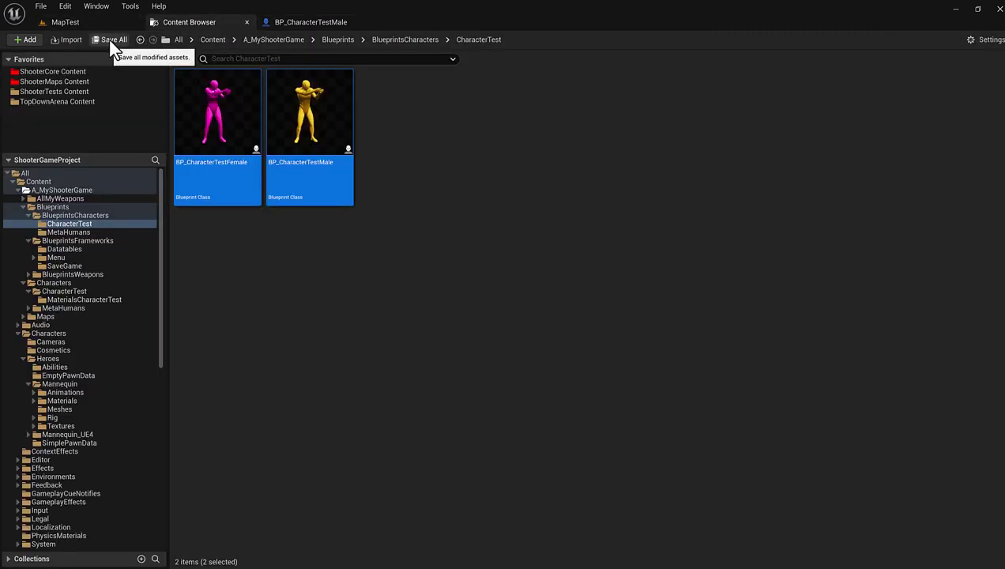
right_click(59, 187)
click(141, 334)
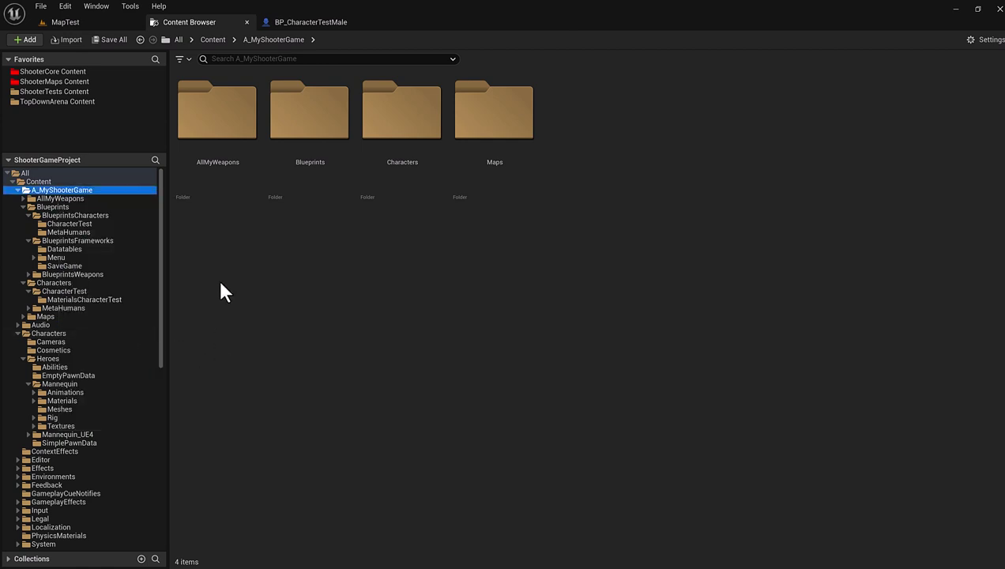
click(66, 21)
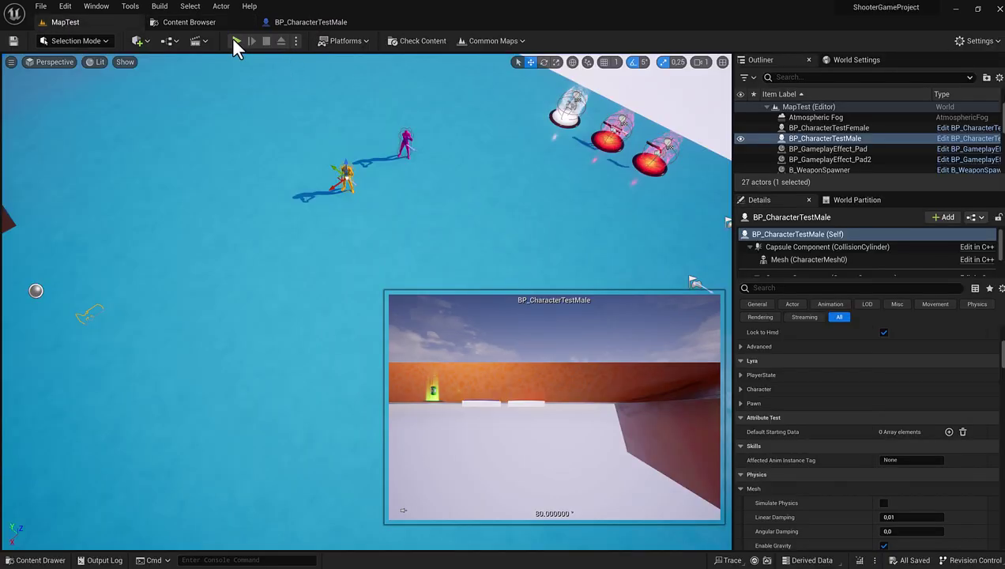
Step: Start Play-in-Editor and walk the character toward the test dummies
click(235, 40)
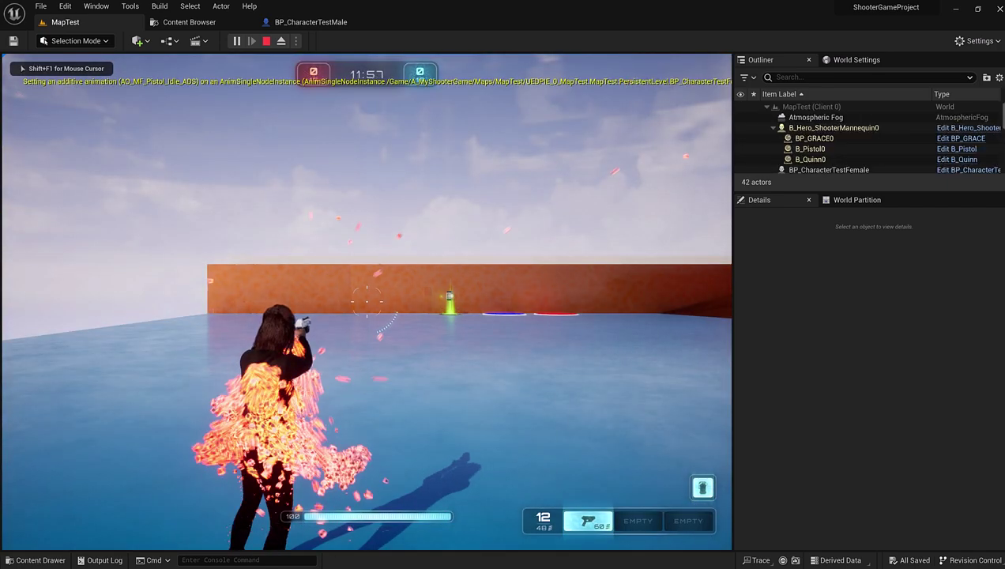
key(w)
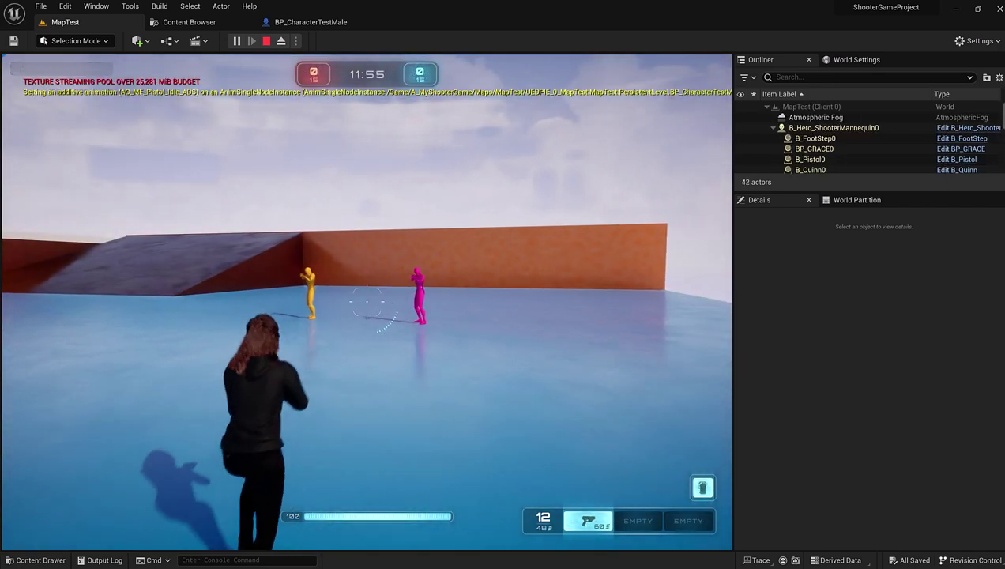
key(w)
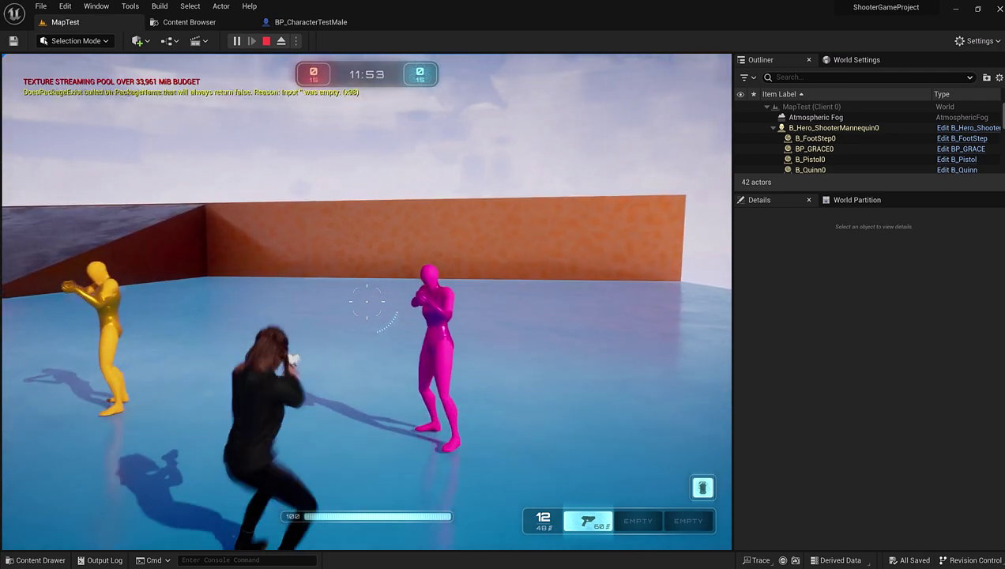
key(a)
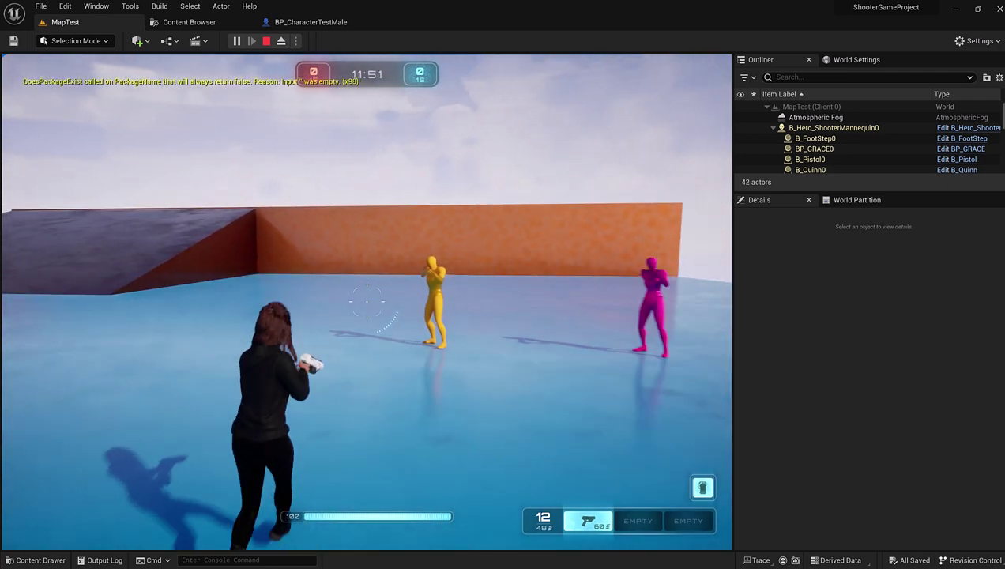
key(s)
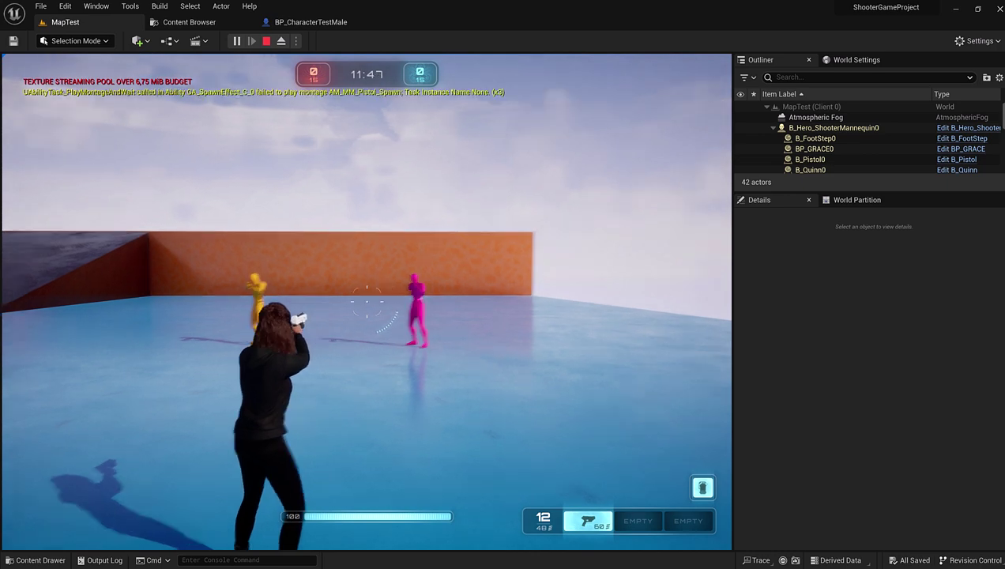
key(w)
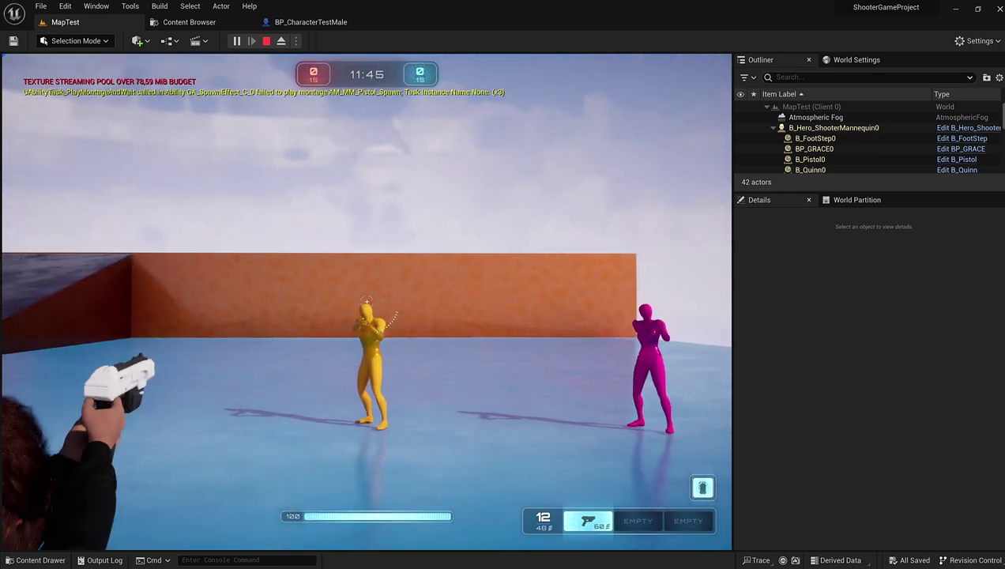
Step: Fire seven pistol shots at the yellow dummy, then back away and switch to first-person view
click(367, 303)
click(366, 302)
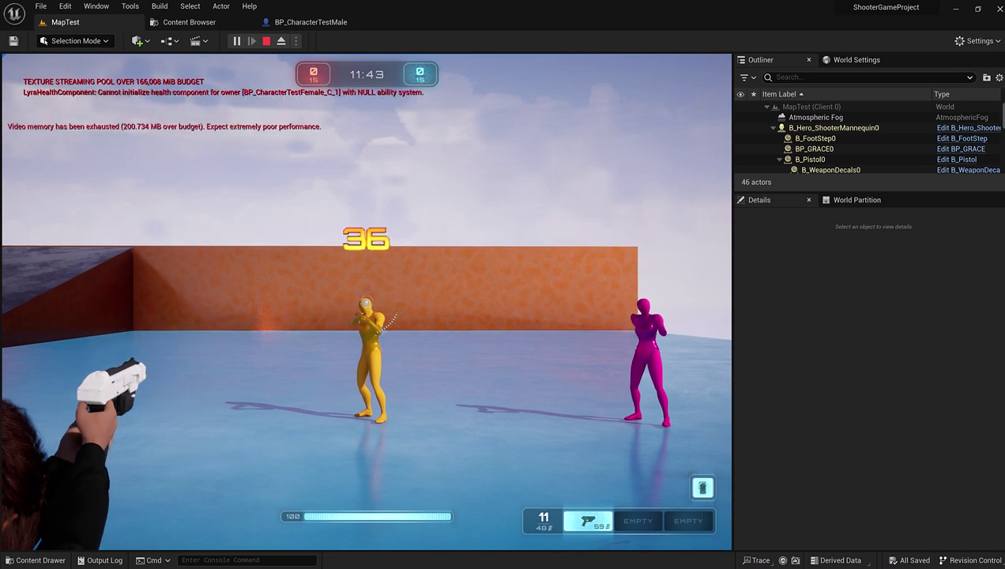
click(367, 303)
click(366, 303)
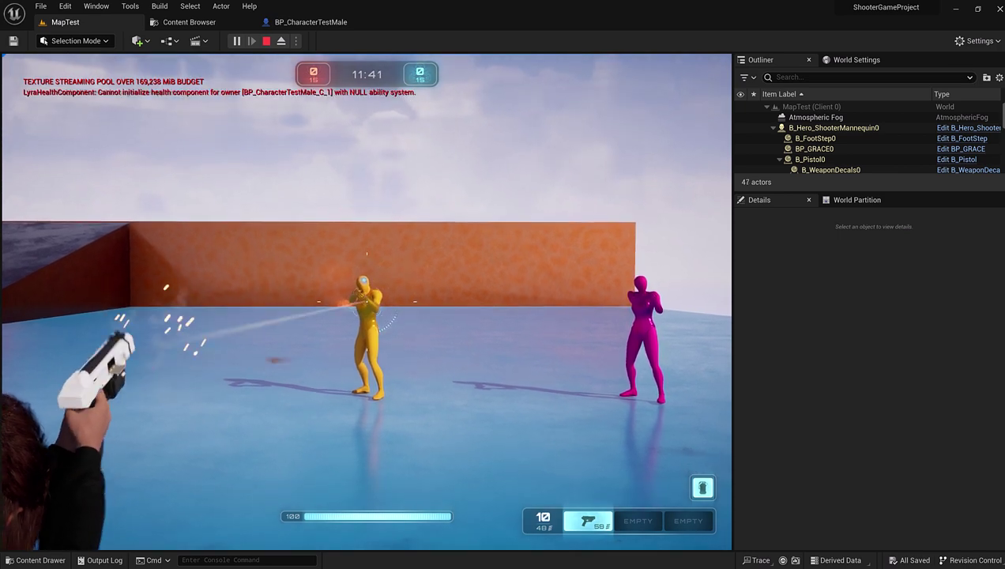
click(367, 302)
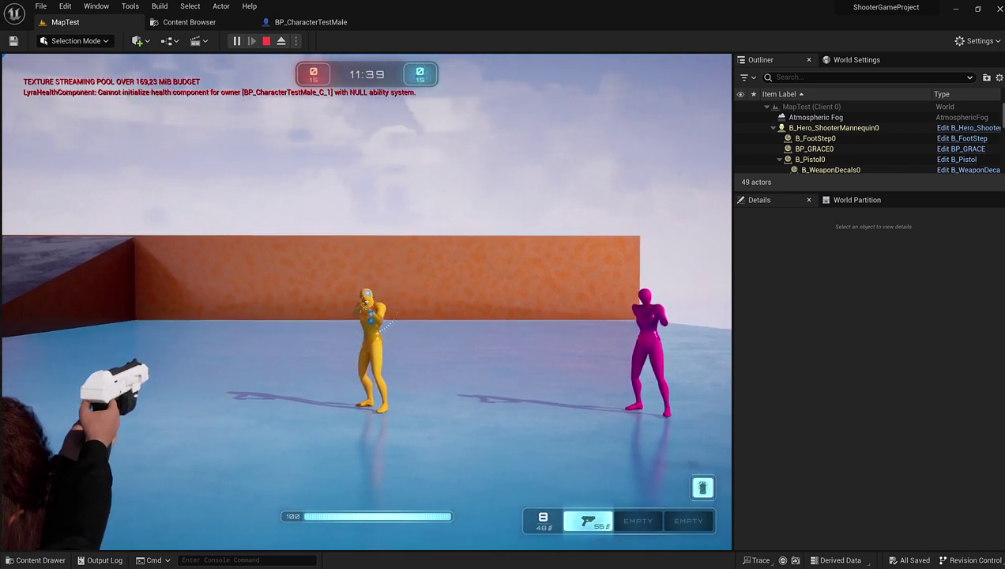
click(366, 303)
click(366, 303)
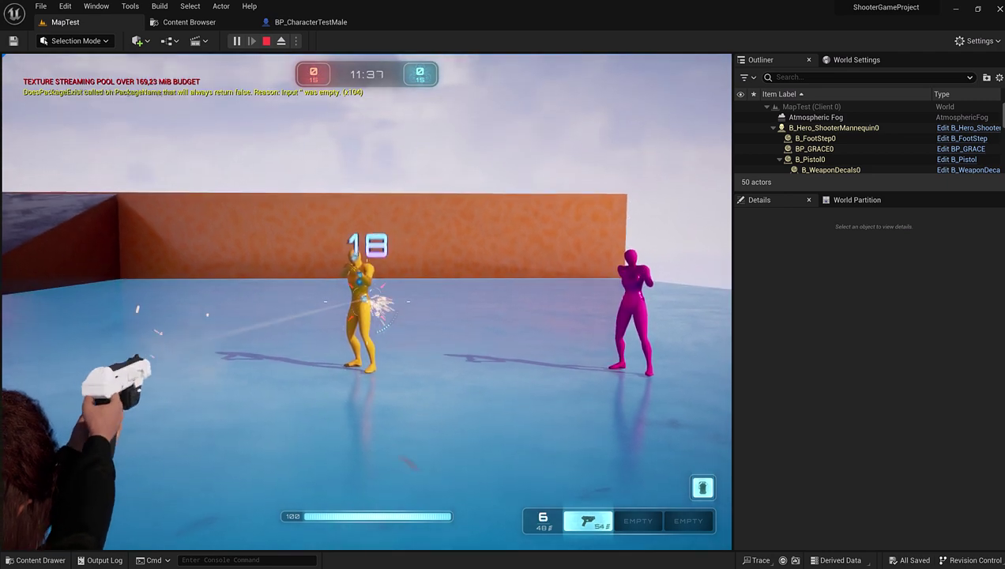
key(s)
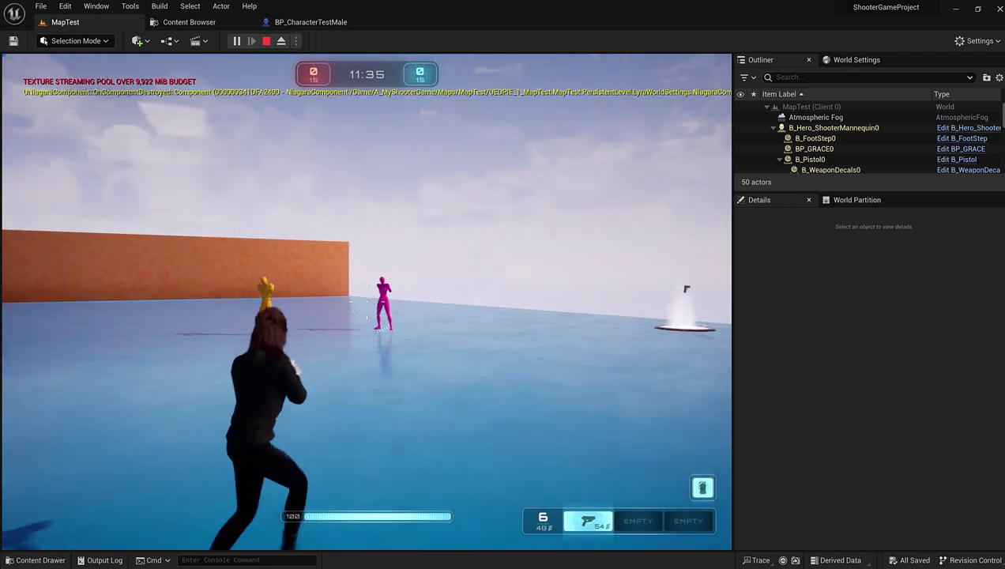
key(v)
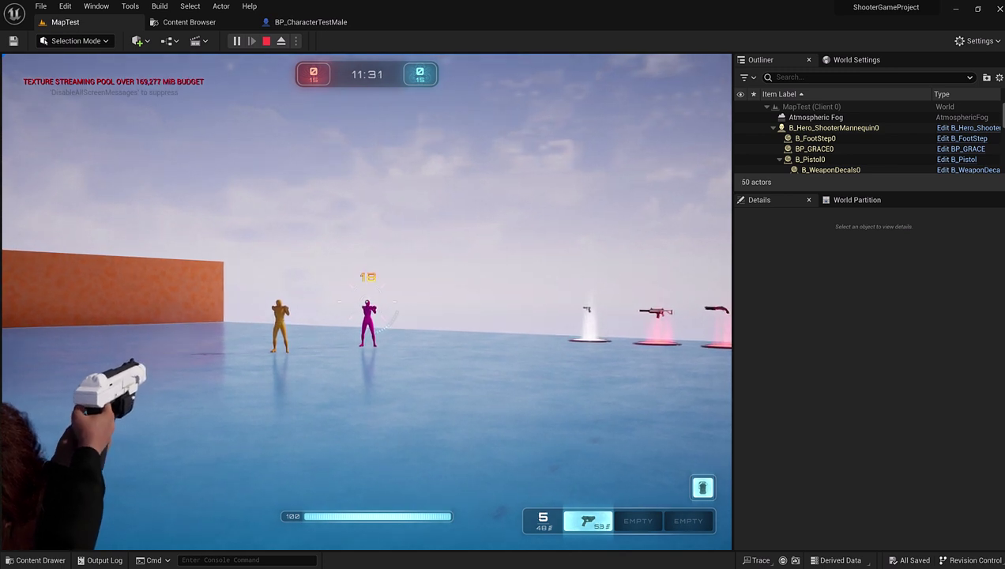
Step: Fire a last pistol shot, then walk onto a weapon pad to pick up the shotgun
click(366, 303)
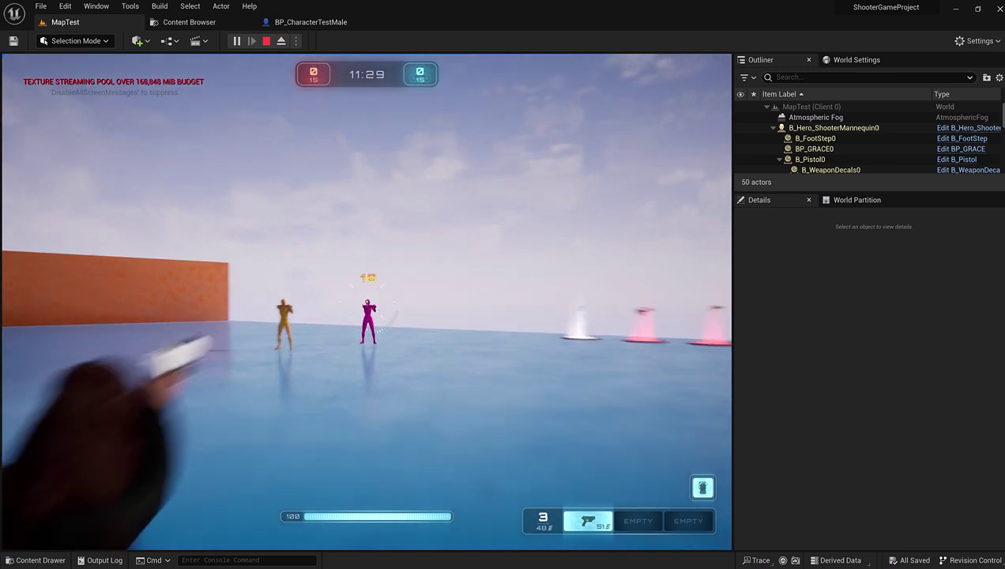
key(v)
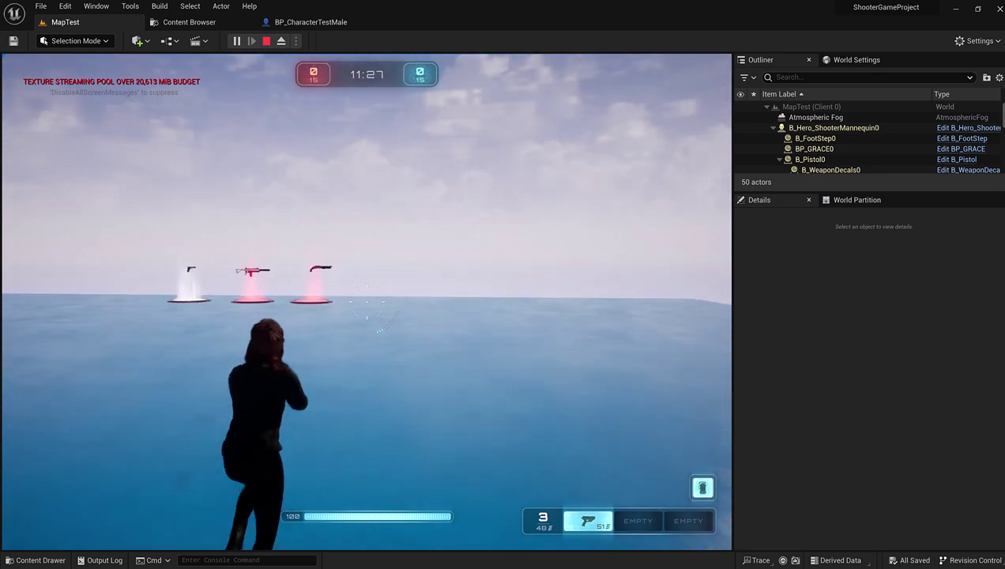
key(w)
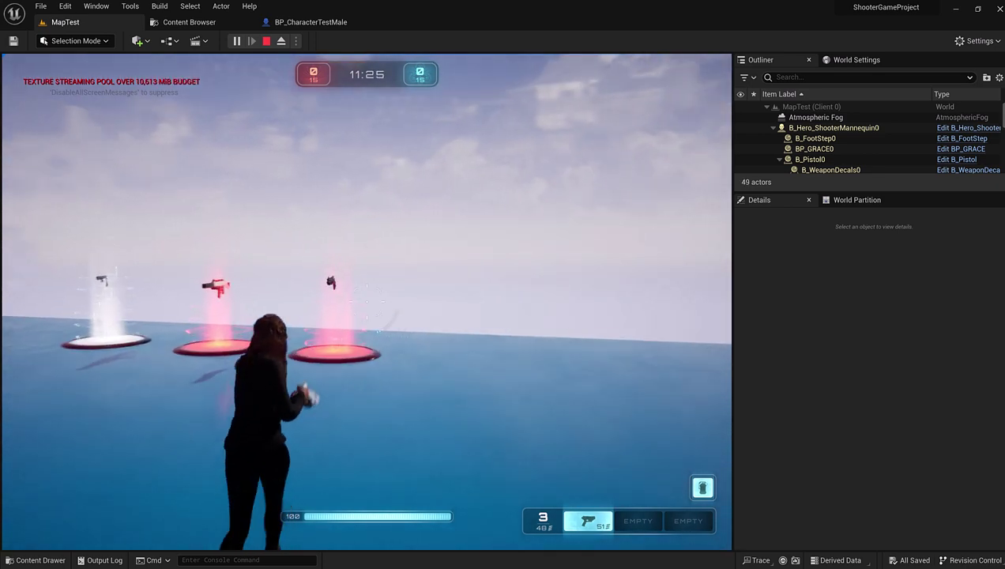
key(w)
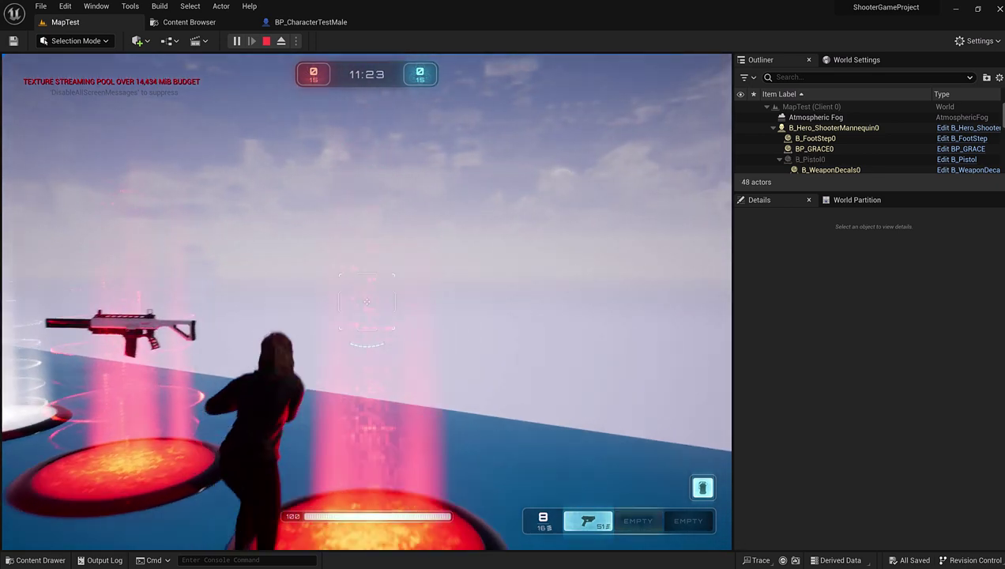
key(w)
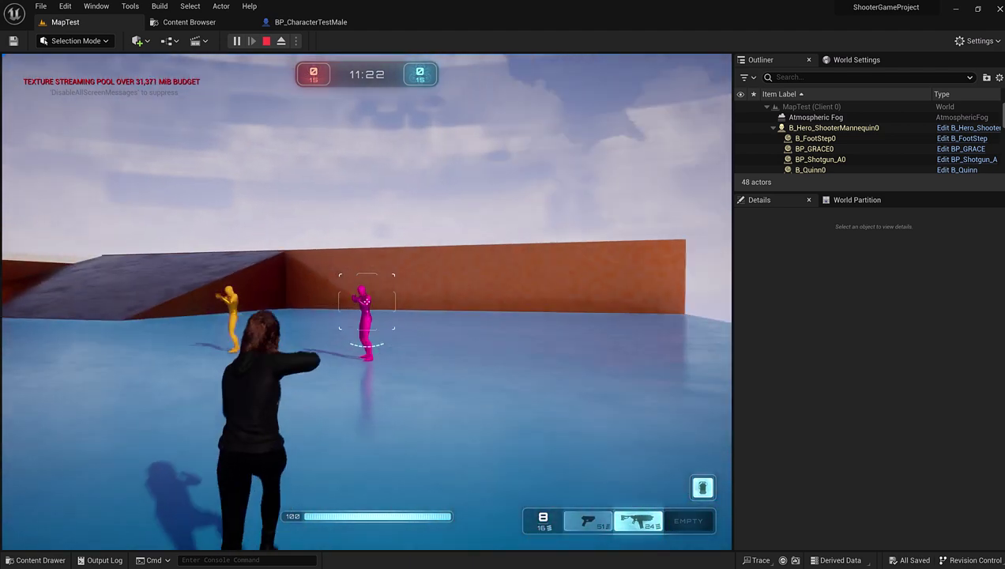
Step: Blast the pink dummy and then the yellow dummy repeatedly with the shotgun
click(366, 301)
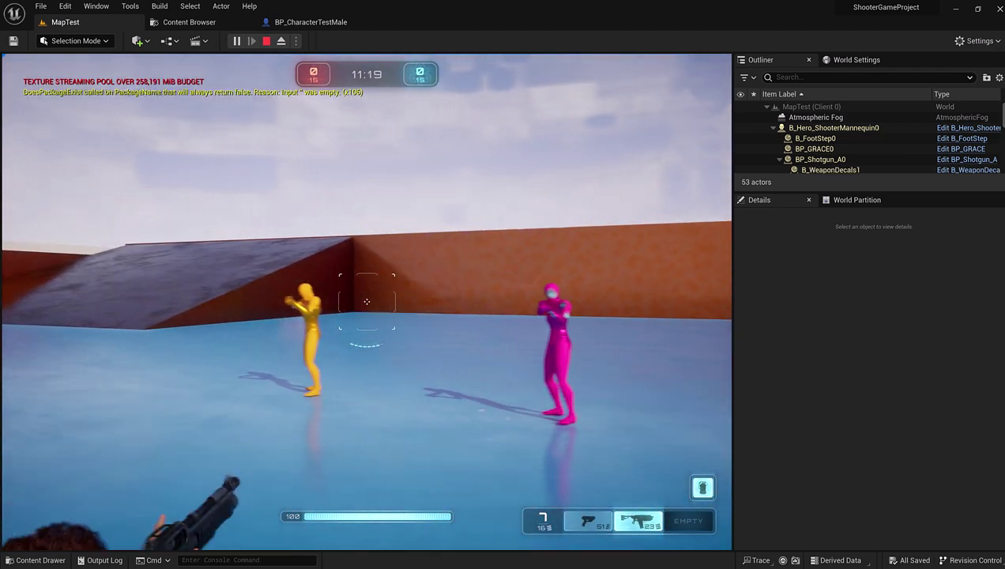
click(366, 301)
click(366, 301)
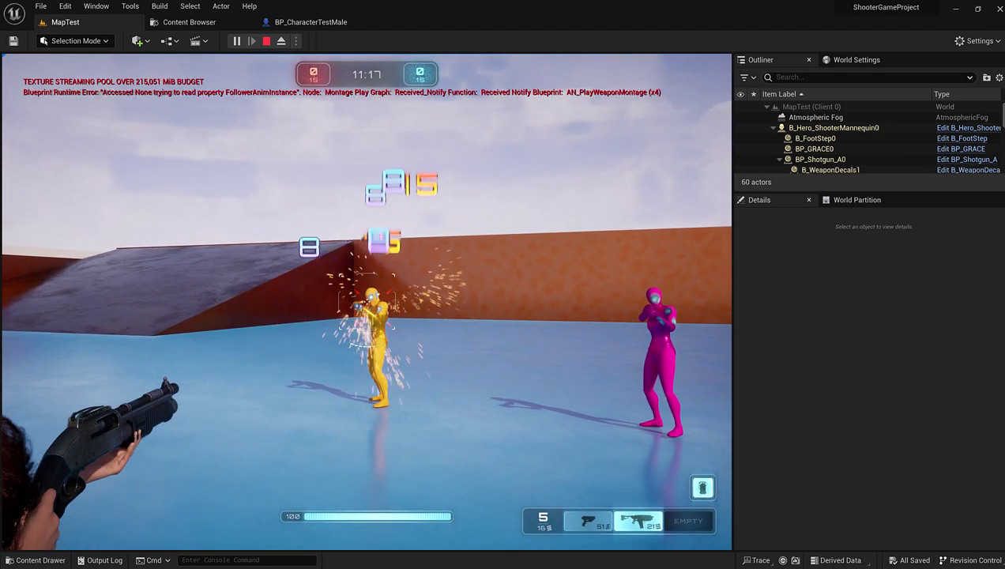
click(366, 301)
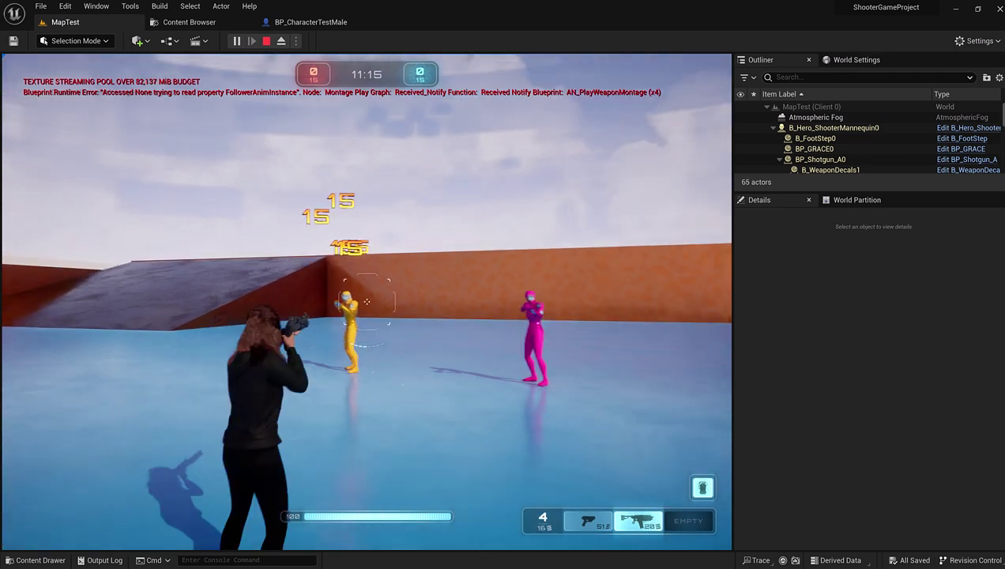
Step: Back away from the dummies, strafe left, then run forward toward them again
key(s)
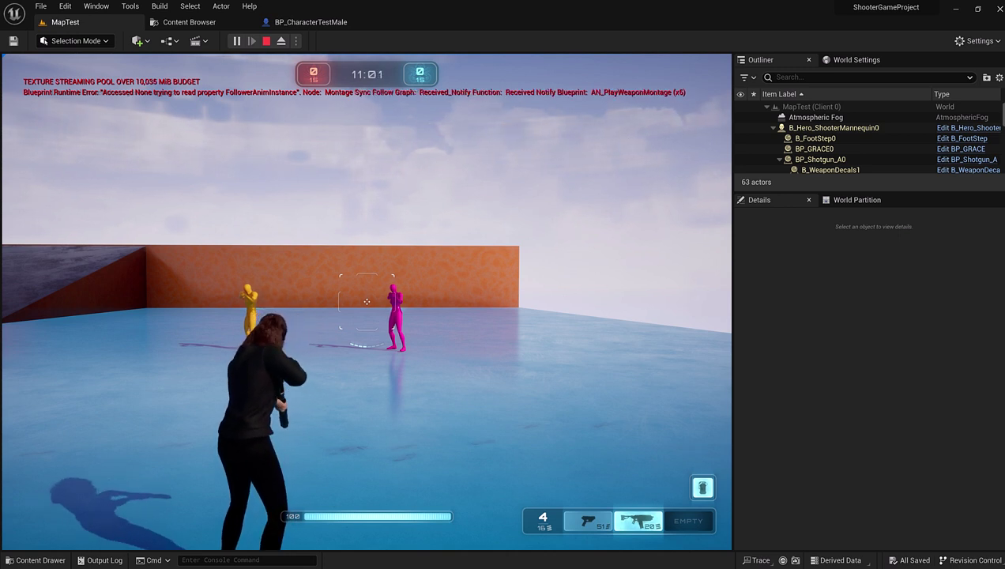
key(a)
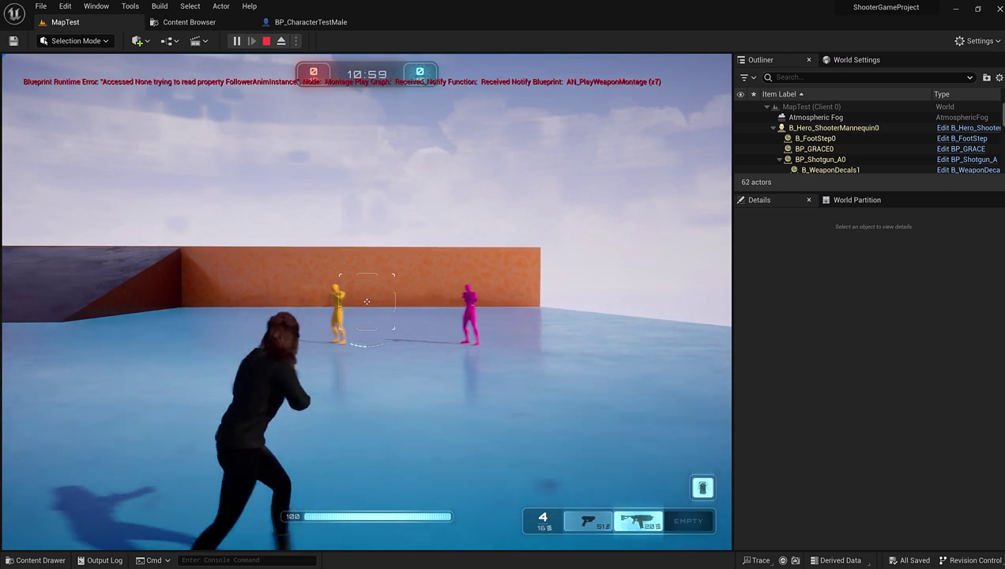
key(w)
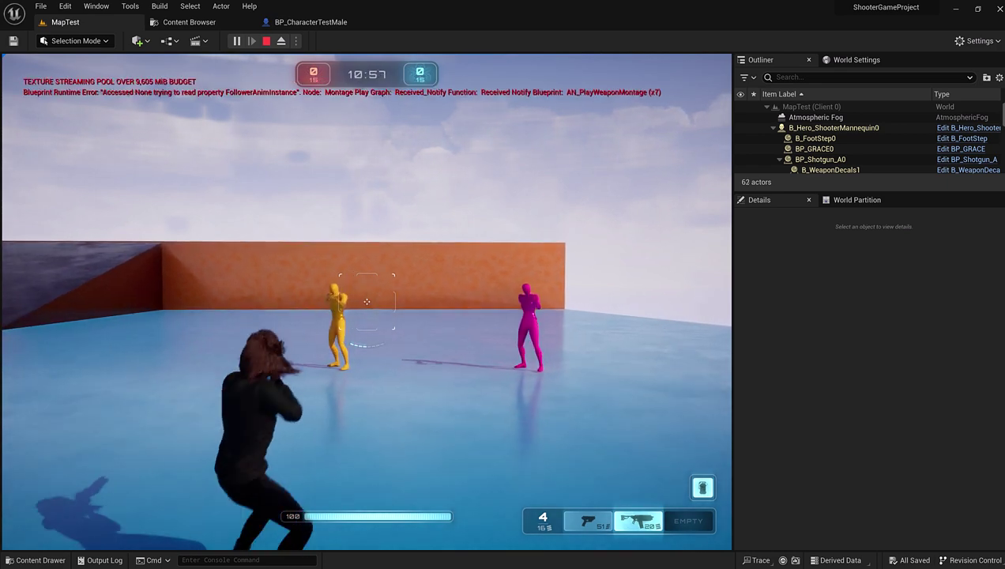